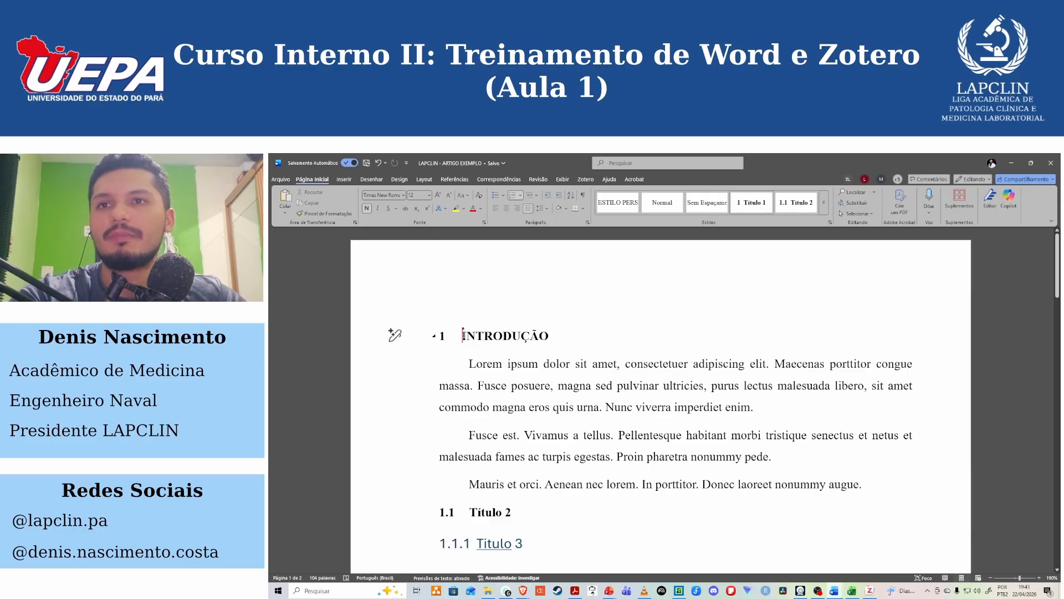
Remove the numbering from the INTRODUÇÃO heading and update the Título 1 style to match it.
key("BackSpace")
key("BackSpace")
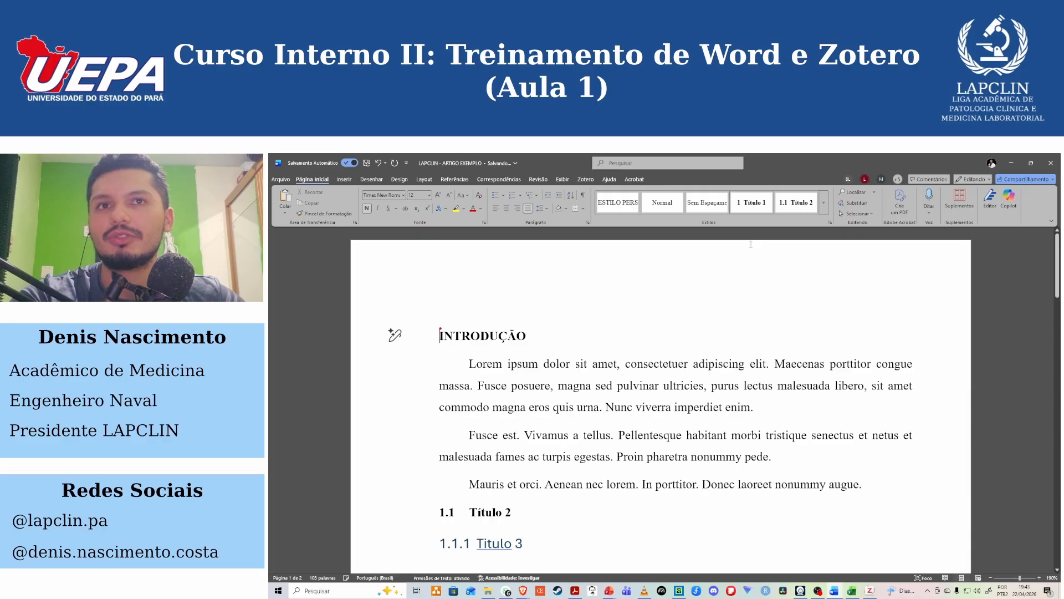
right_click(762, 211)
left_click(787, 216)
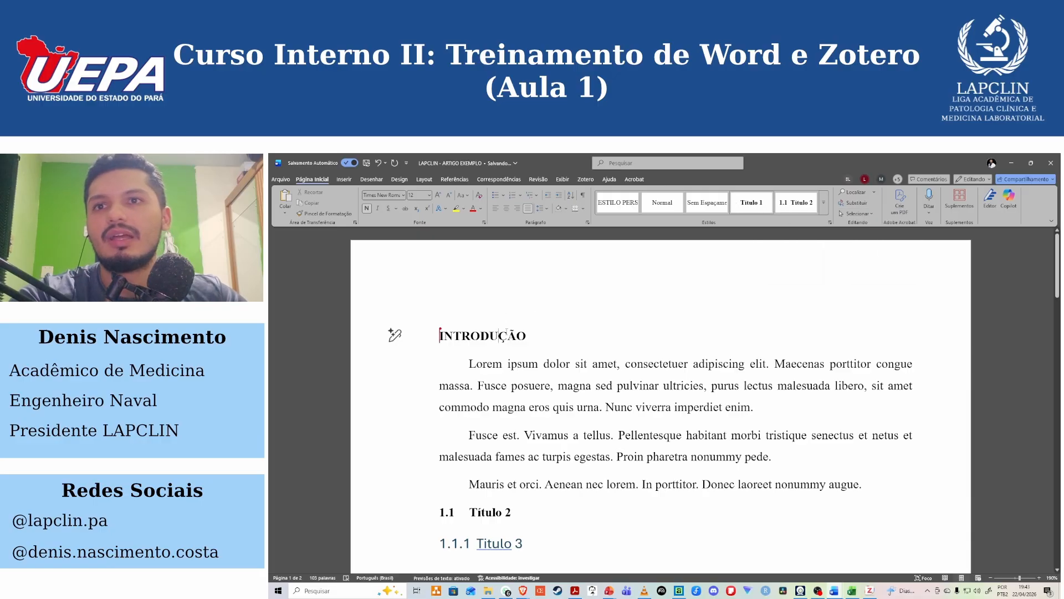
left_click_drag(526, 337, 439, 337)
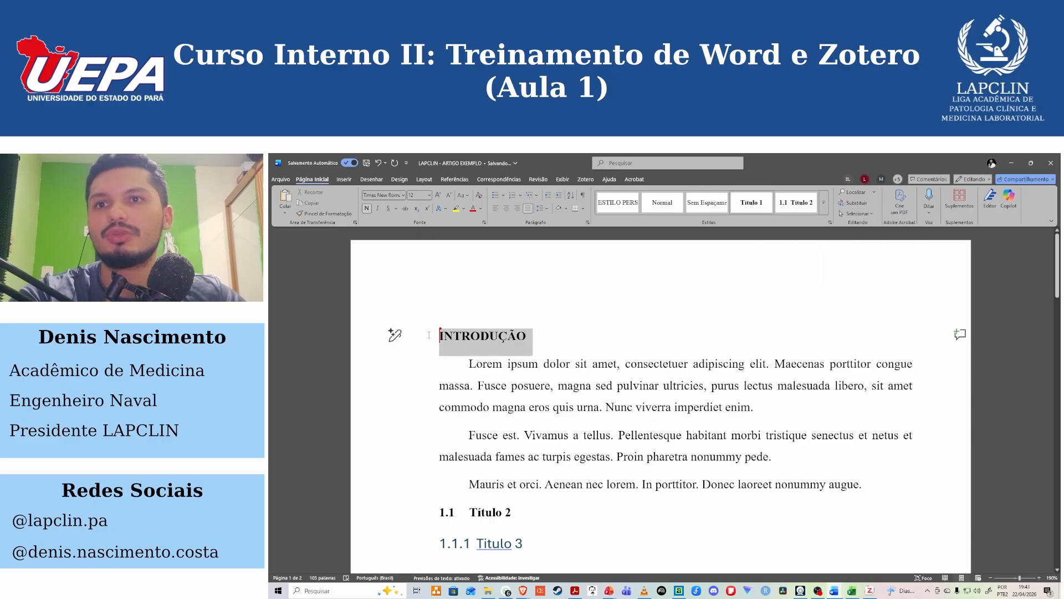
Remove the numbering and its indent from the Título 2 and Título 3 headings below the introduction.
left_click(470, 510)
double_click(481, 544)
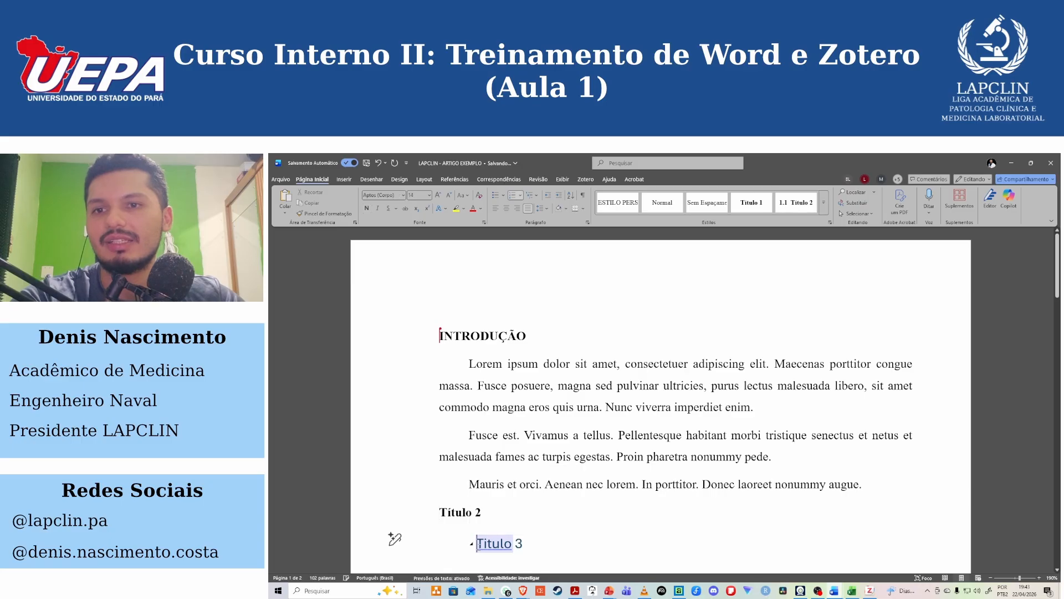
left_click_drag(491, 548, 439, 508)
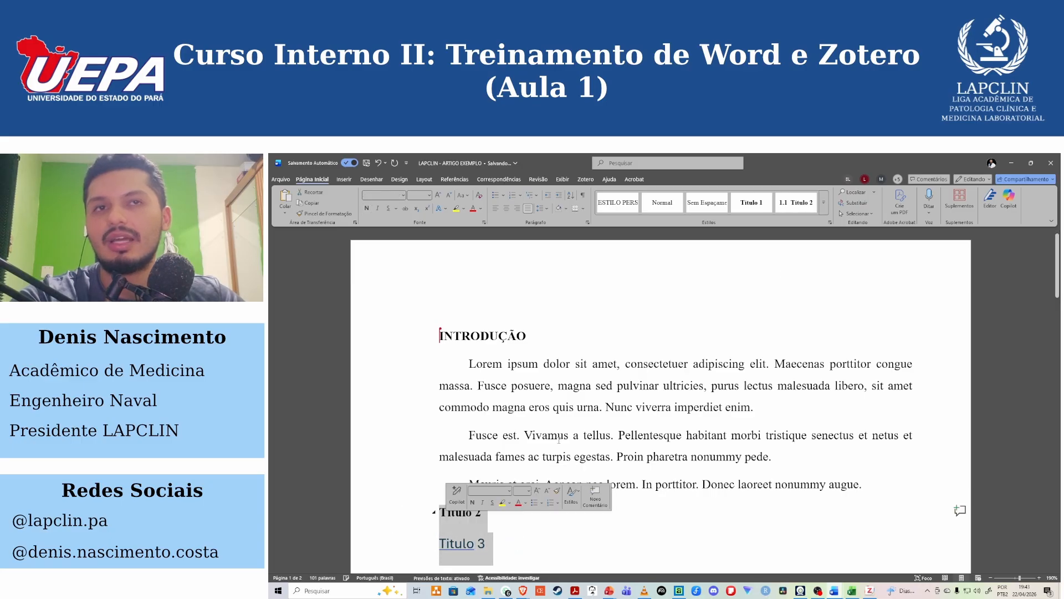
left_click(824, 208)
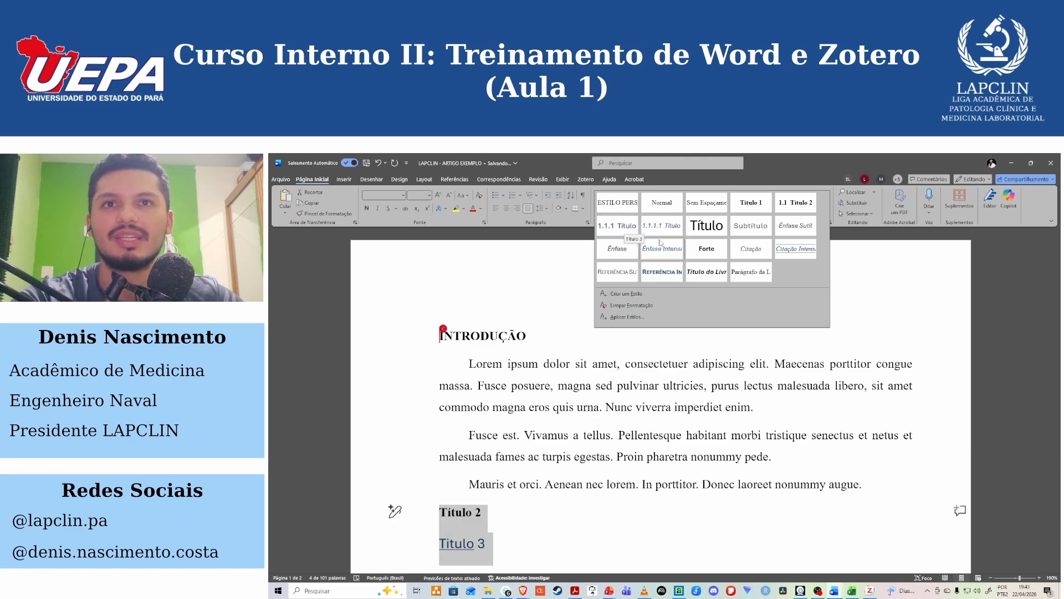
left_click(502, 334)
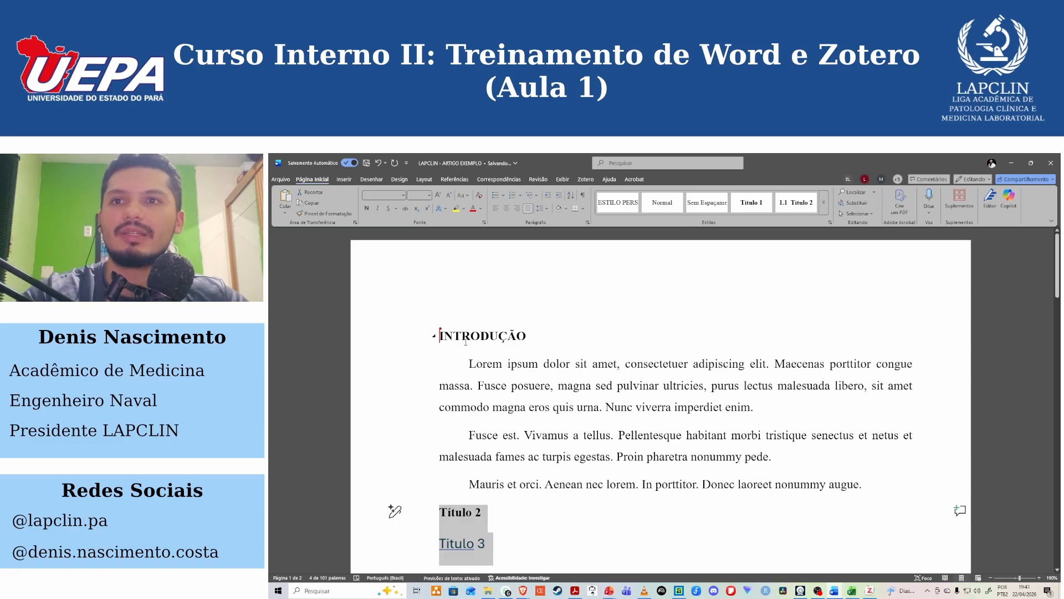
left_click_drag(442, 336, 516, 336)
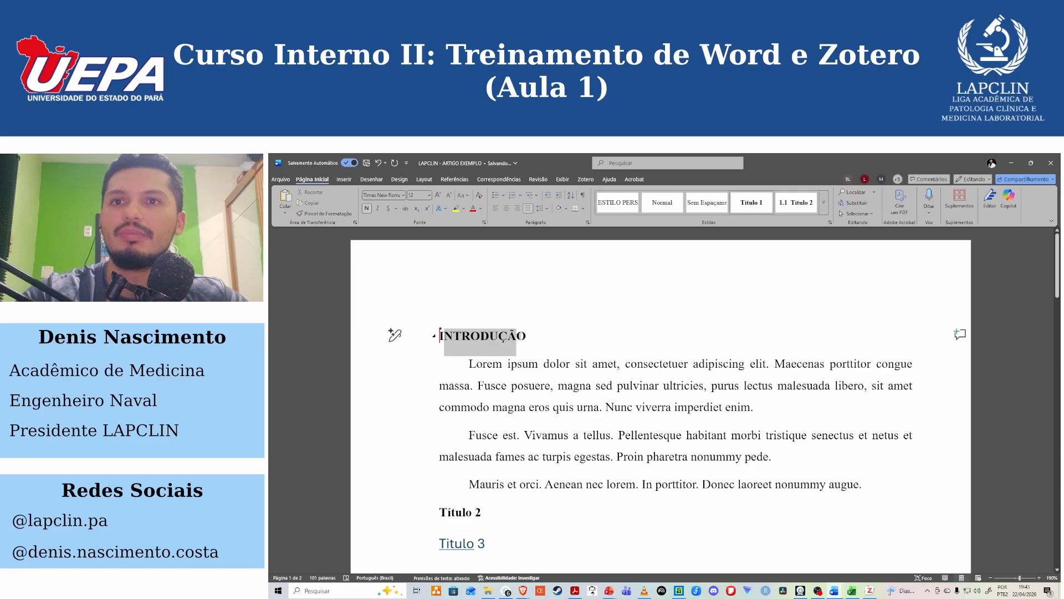
left_click_drag(442, 512, 484, 512)
left_click_drag(442, 543, 489, 543)
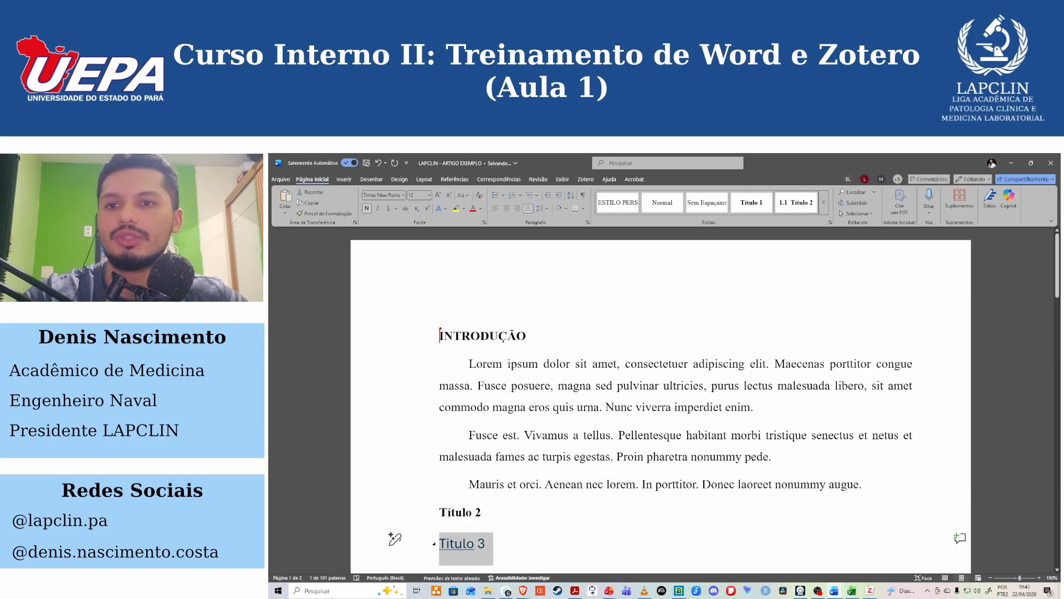
left_click(508, 550)
Apply the multilevel list format linked to headings (1 Título 1, 1.1 Título 2, 1.1.1 Título 3) to the INTRODUÇÃO heading.
left_click(455, 336)
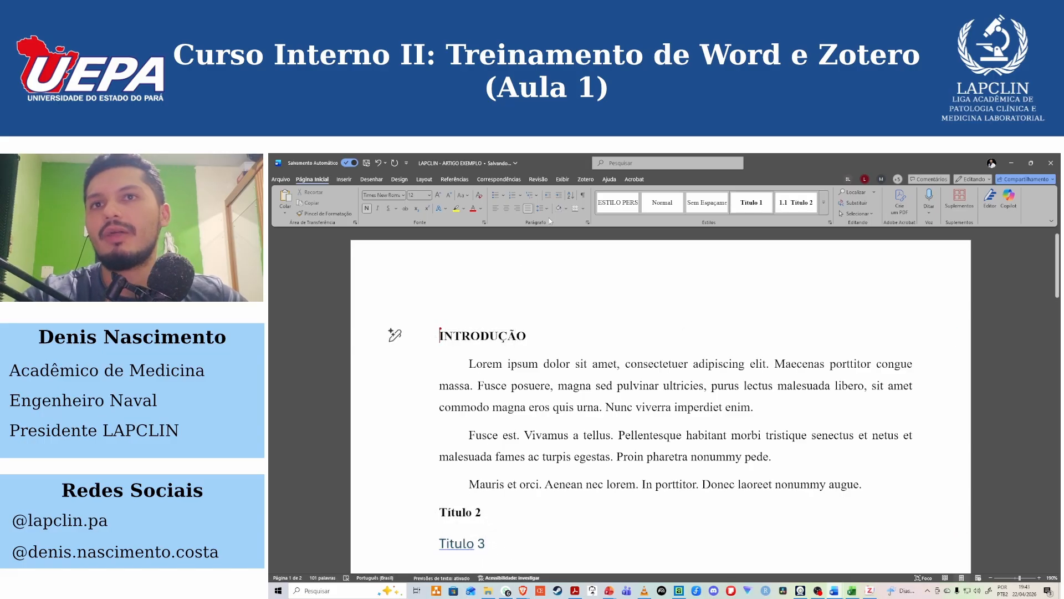
left_click(538, 196)
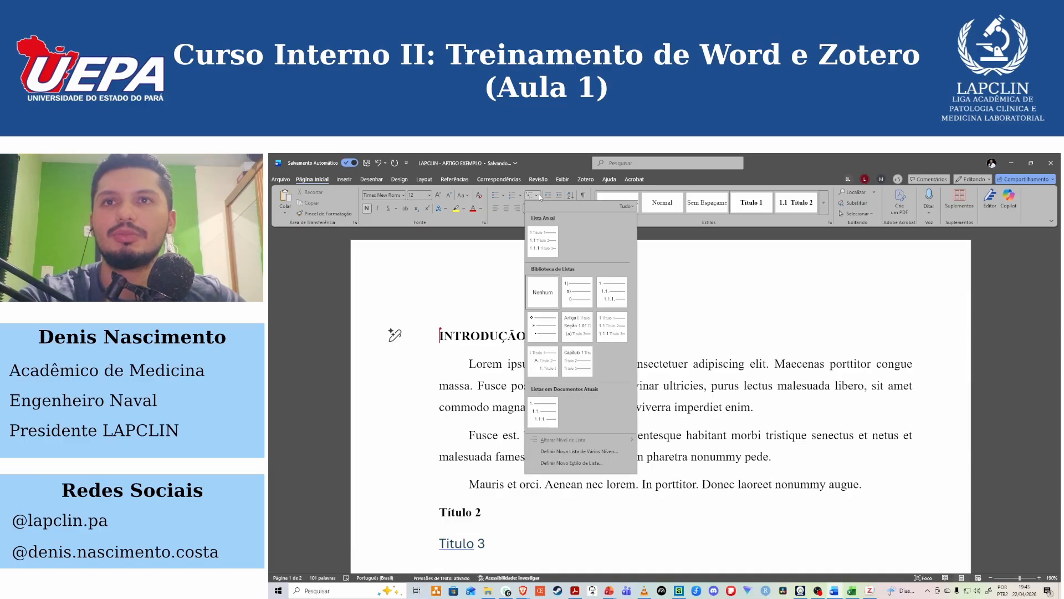
left_click(536, 196)
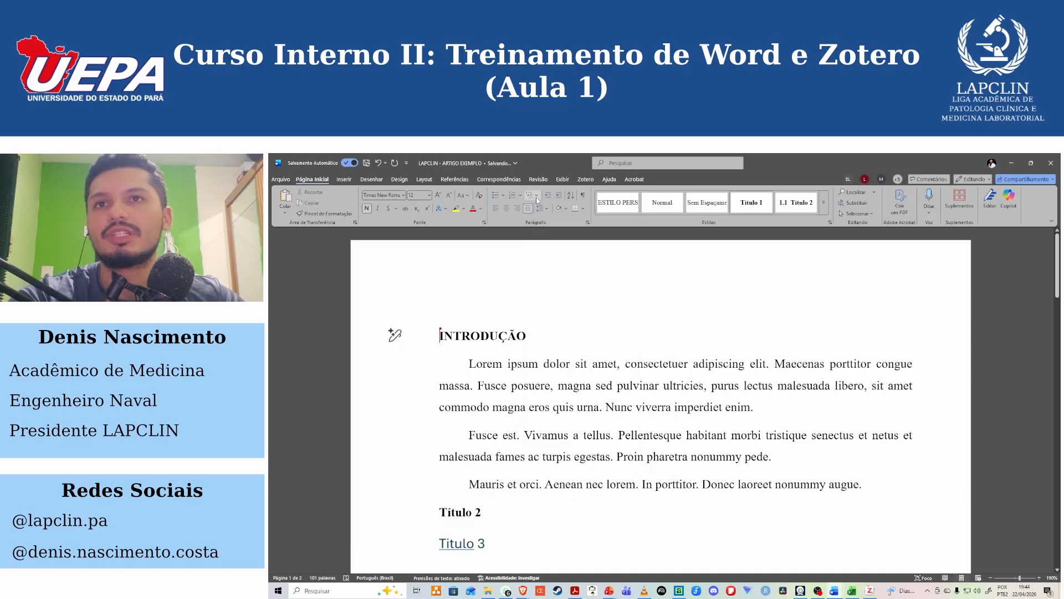
left_click(532, 197)
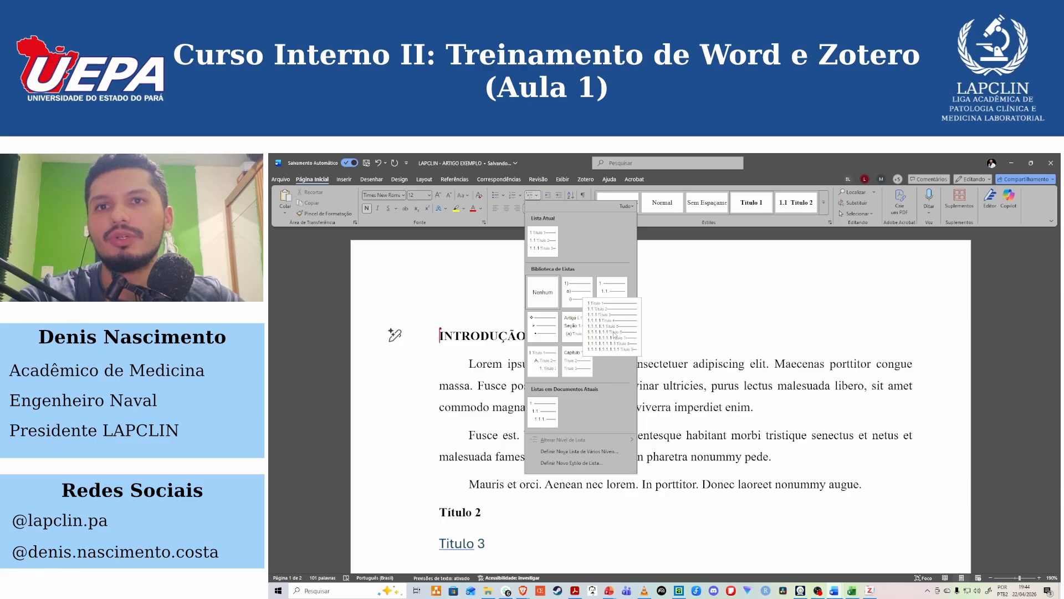
left_click(613, 335)
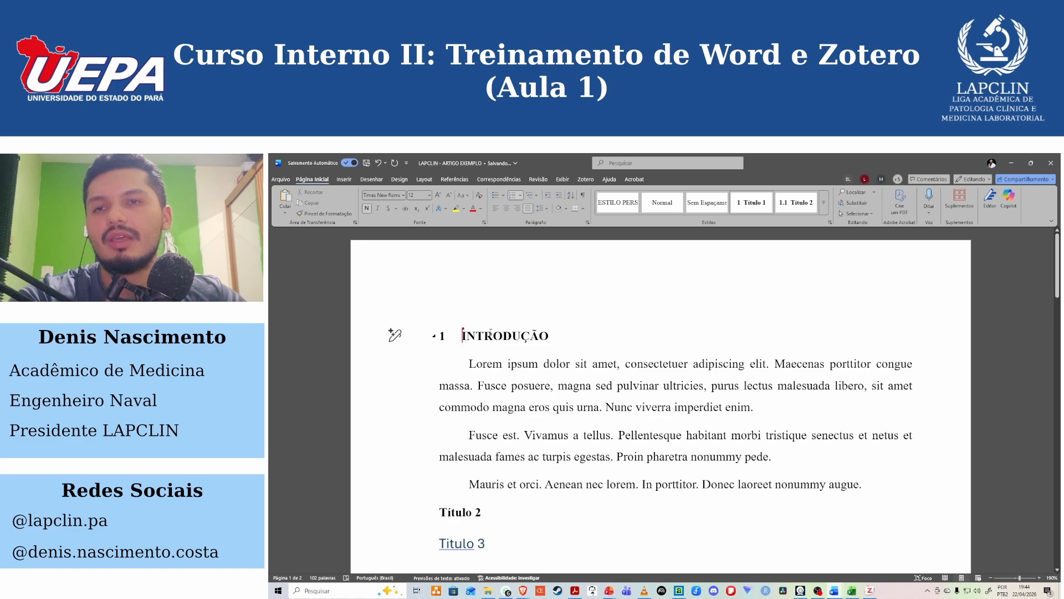
Update the Título 1 style to match the numbered INTRODUÇÃO heading.
left_click_drag(566, 339, 461, 339)
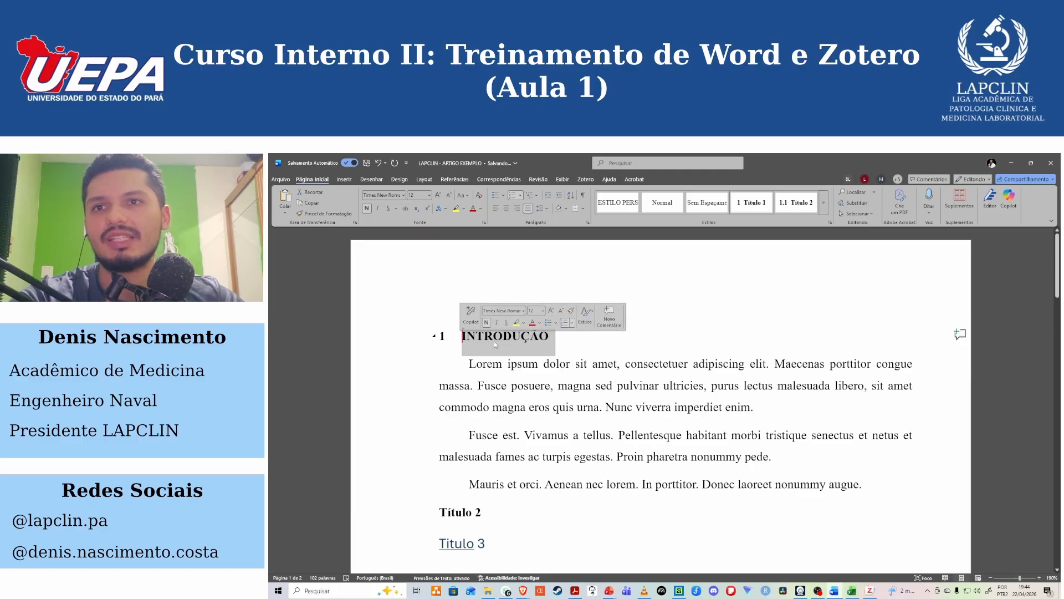
right_click(752, 205)
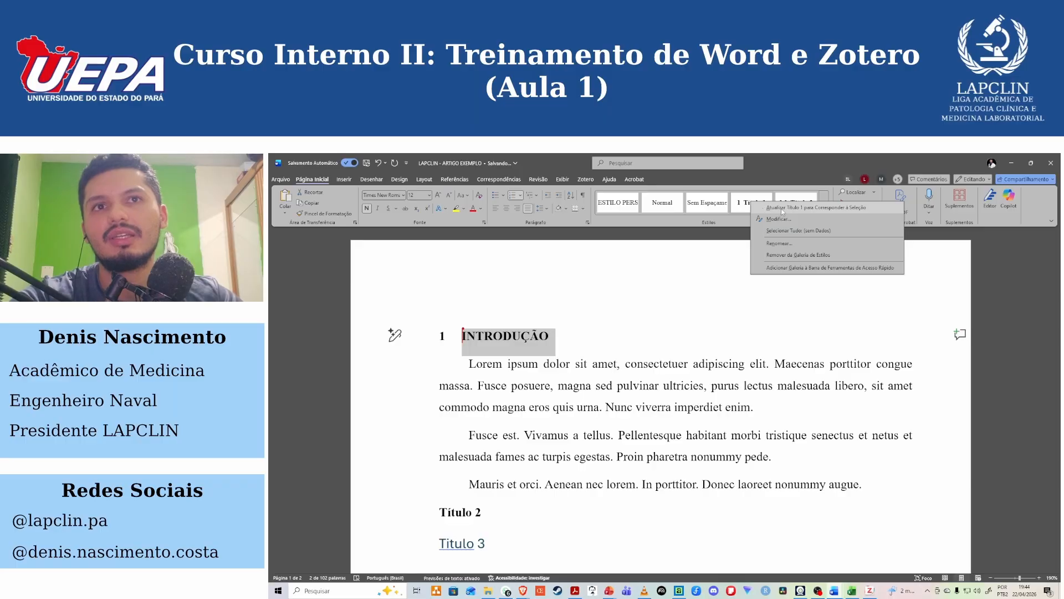
left_click(783, 208)
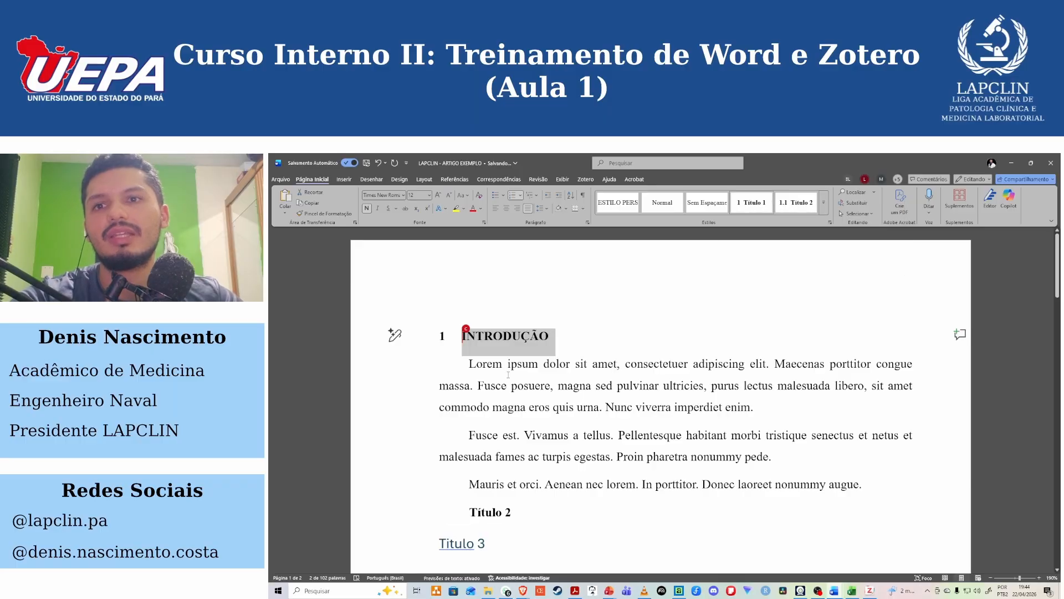
left_click(493, 336)
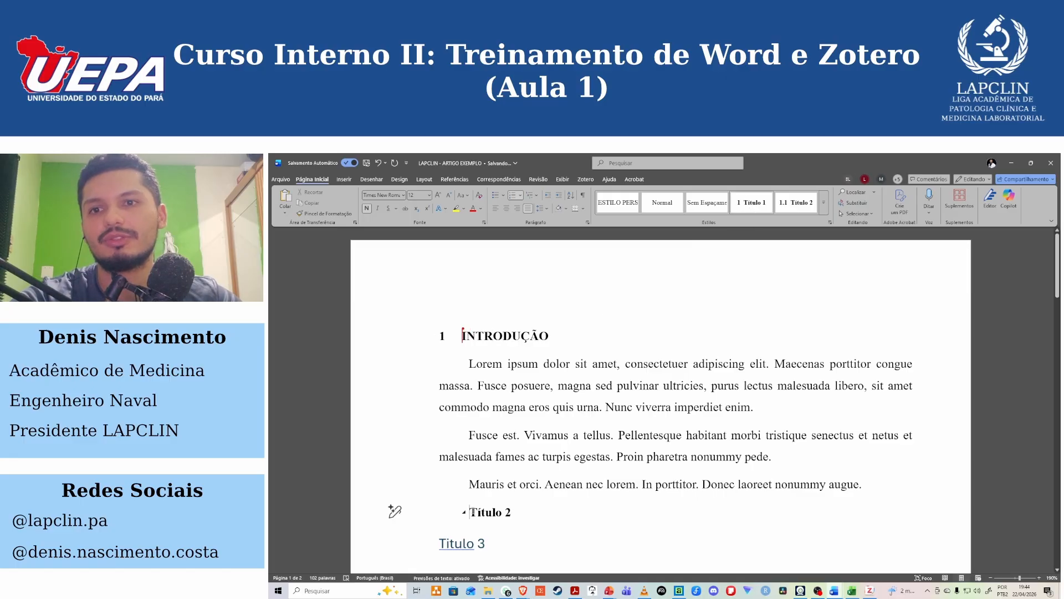
Move the Título 2 heading flush with the margin and update the Título 2 style to match it.
left_click(392, 507)
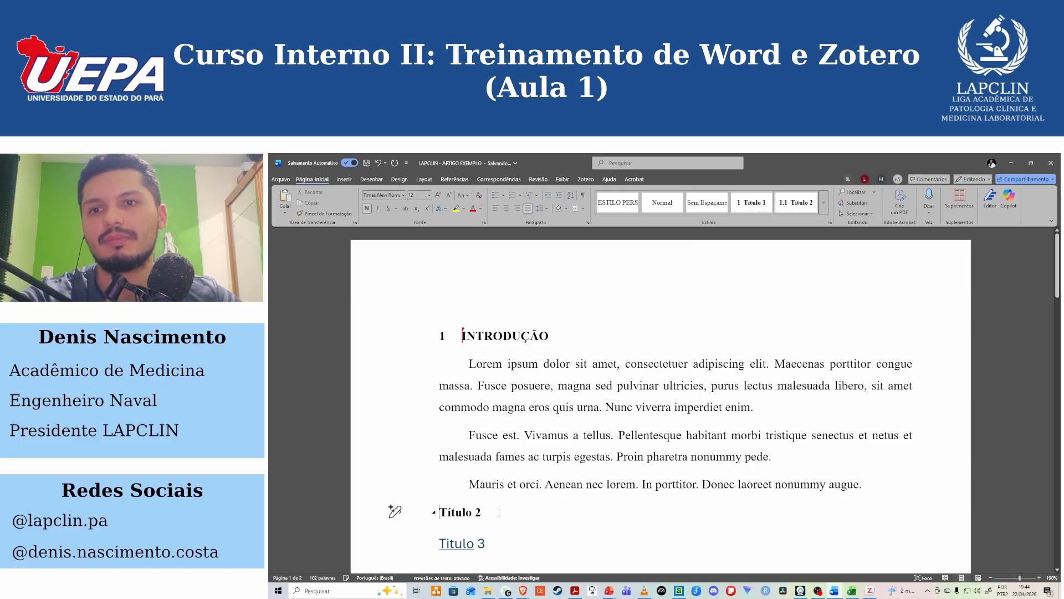
right_click(801, 206)
left_click(830, 218)
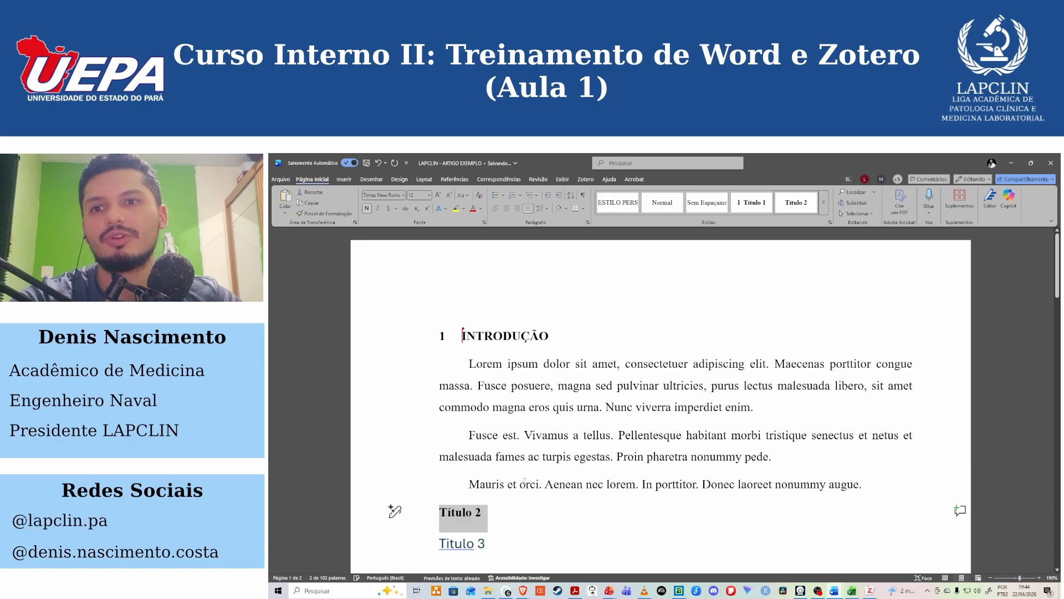
left_click(491, 516)
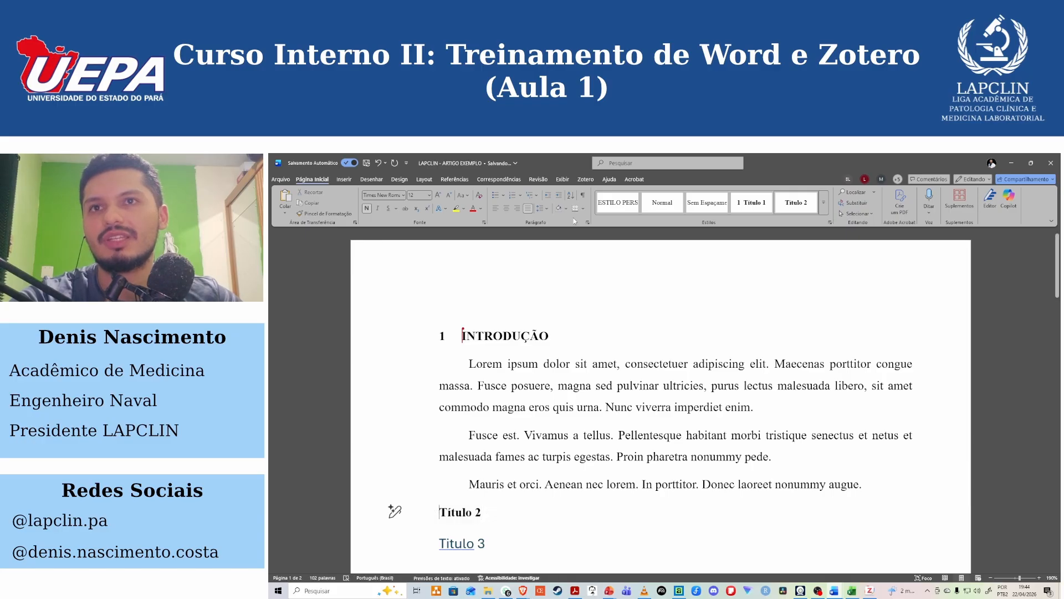
Apply the heading-linked multilevel list format to the Título 2 heading and update the Título 2 style to match it.
left_click(537, 196)
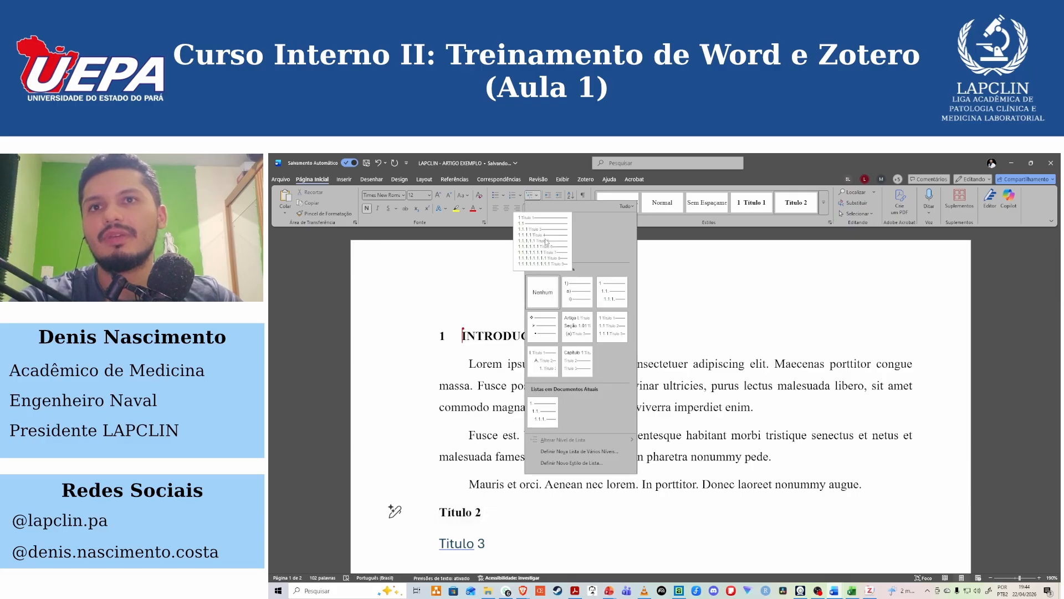
left_click(614, 329)
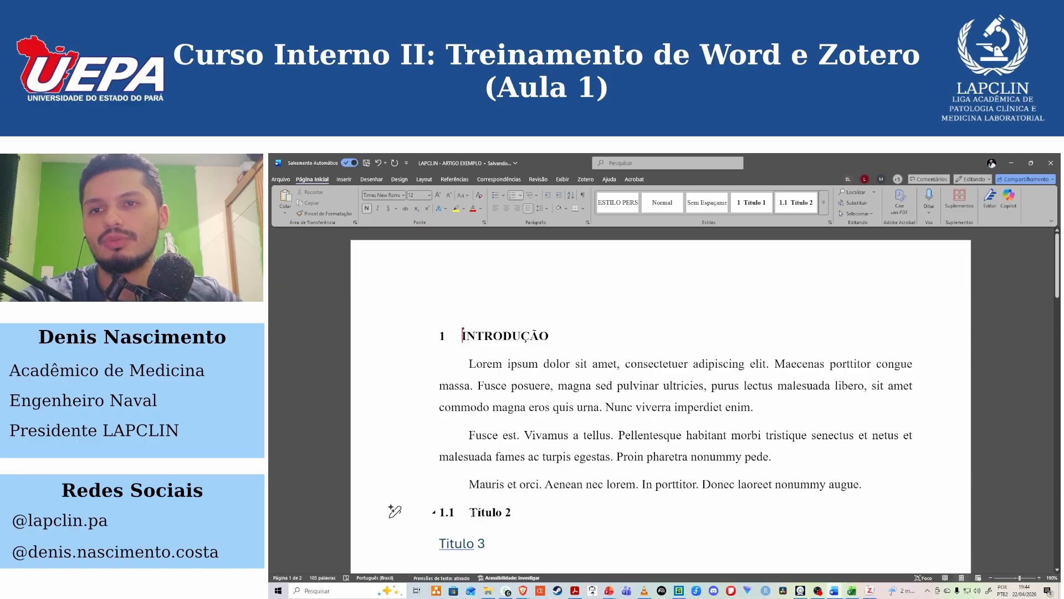
triple_click(536, 513)
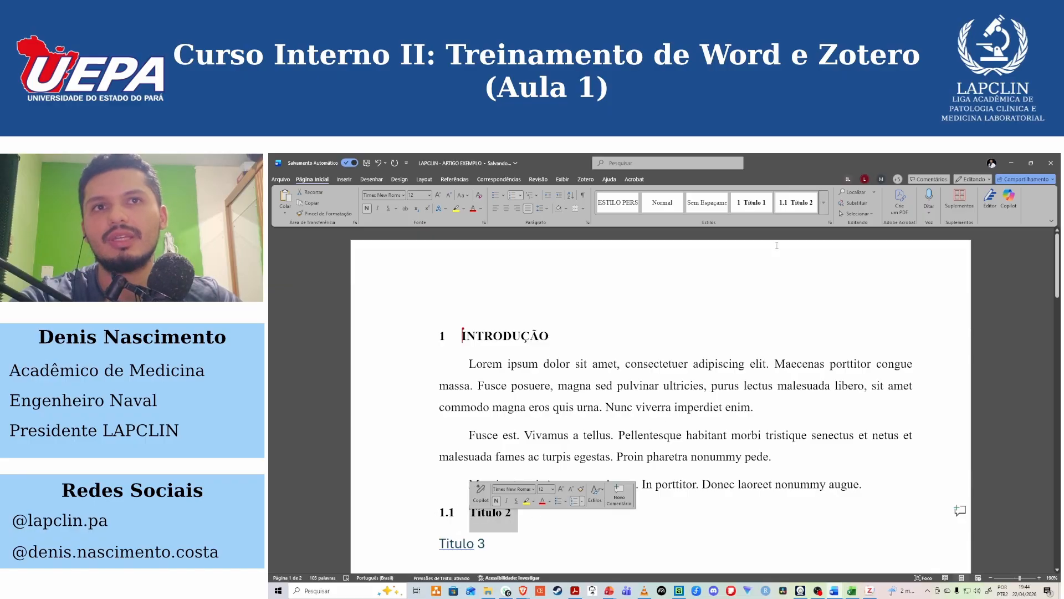
right_click(798, 208)
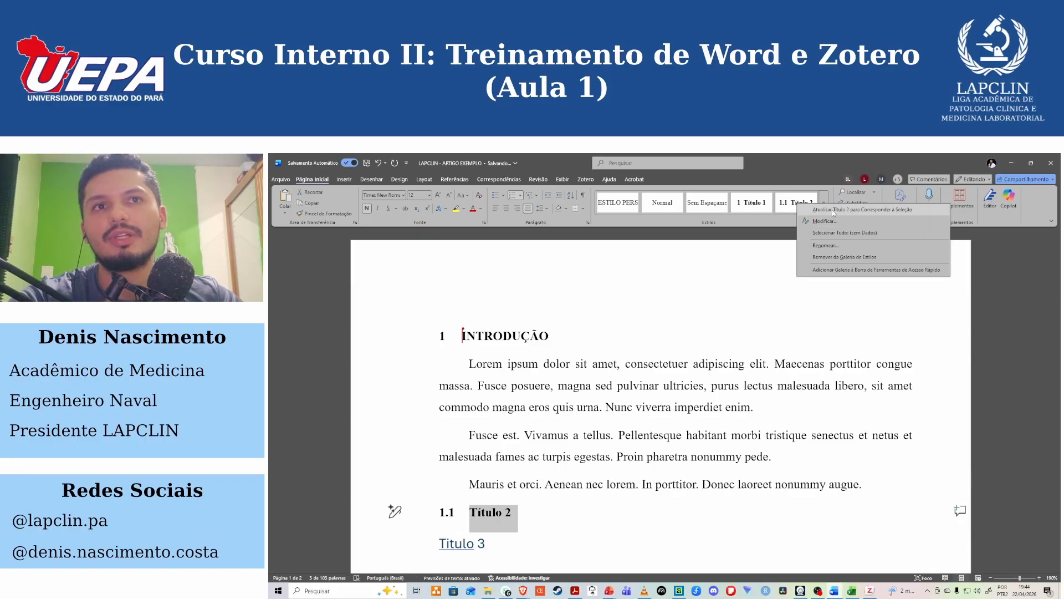
left_click(833, 210)
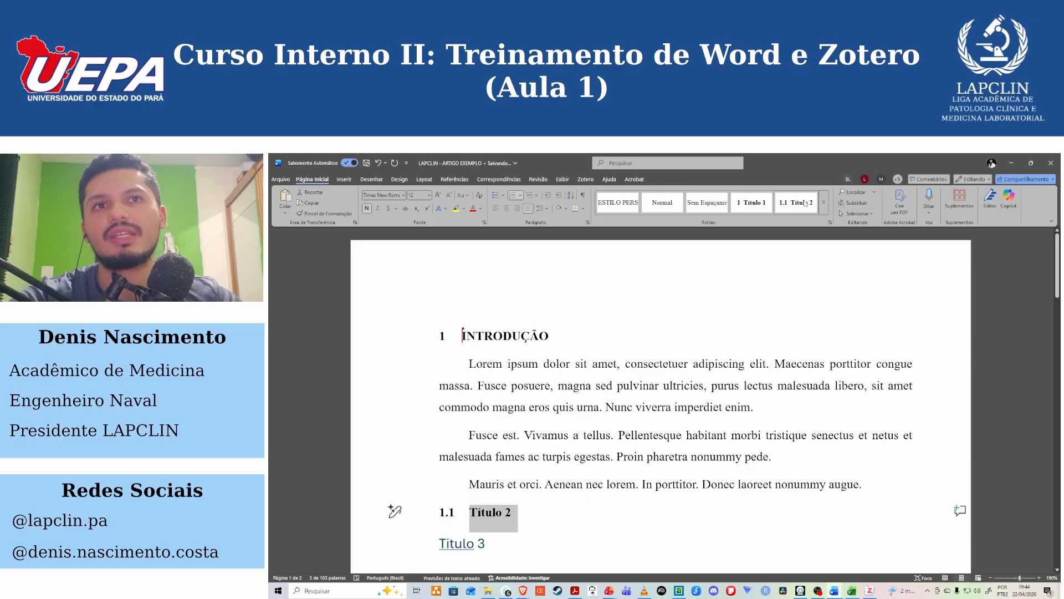
left_click(535, 198)
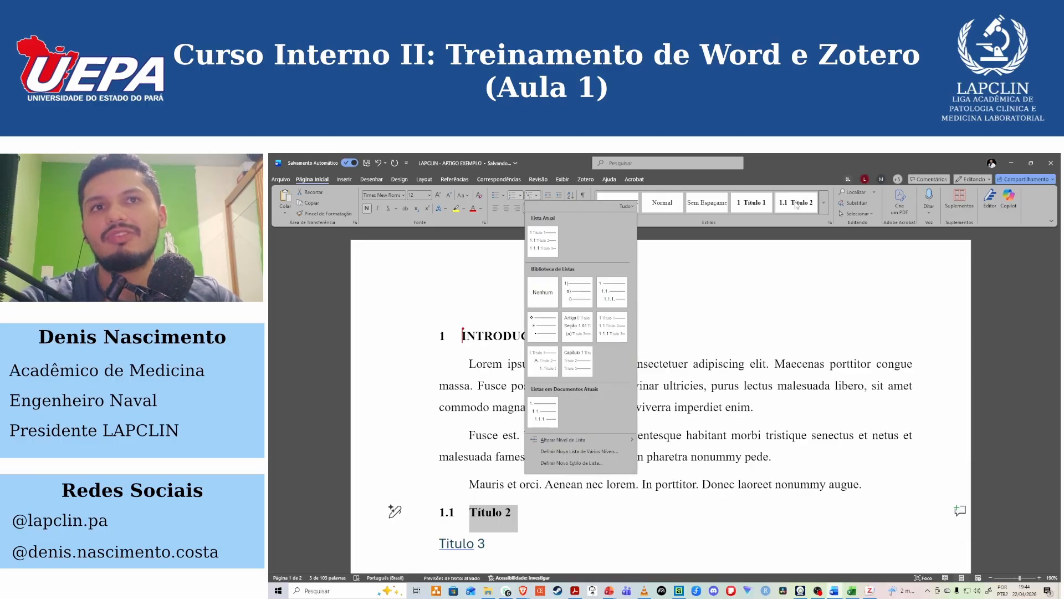
left_click(782, 225)
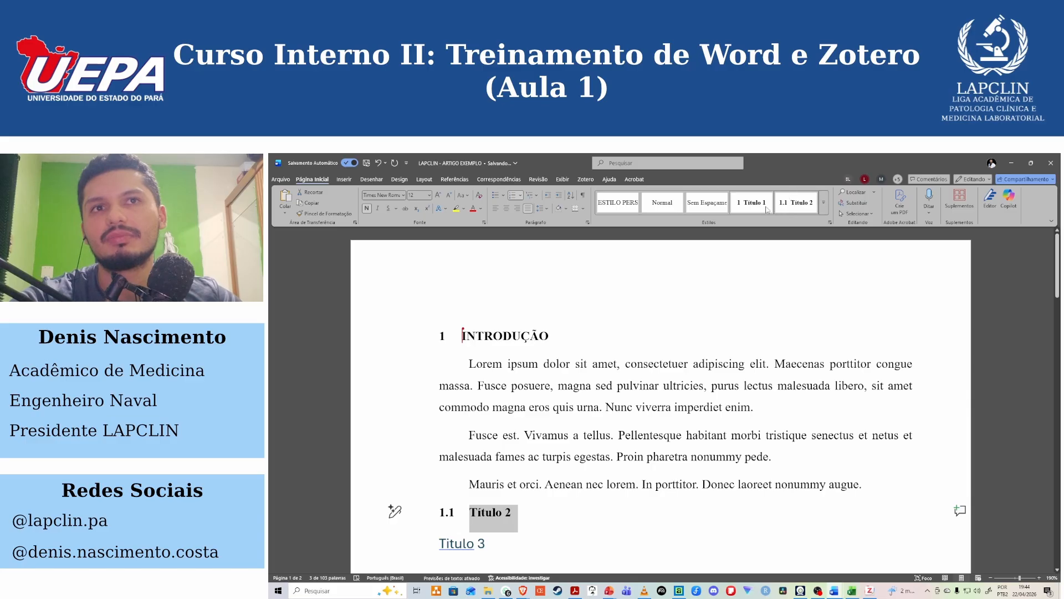
Apply the numbered Título 3 style to the Título 3 heading.
left_click(823, 204)
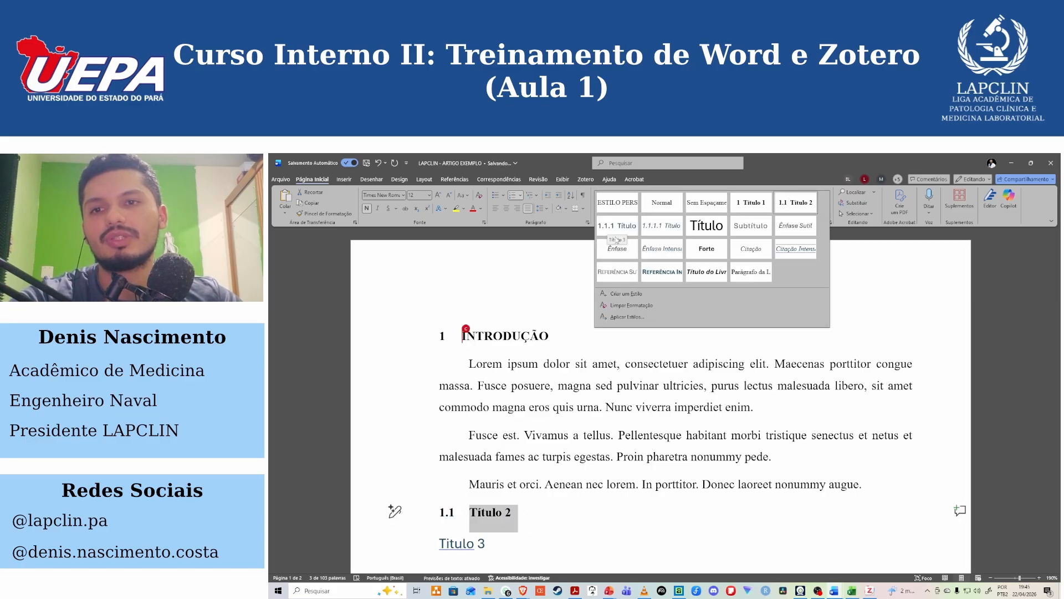
scroll(516, 493, "down", 2)
left_click(501, 471)
left_click_drag(501, 472, 441, 471)
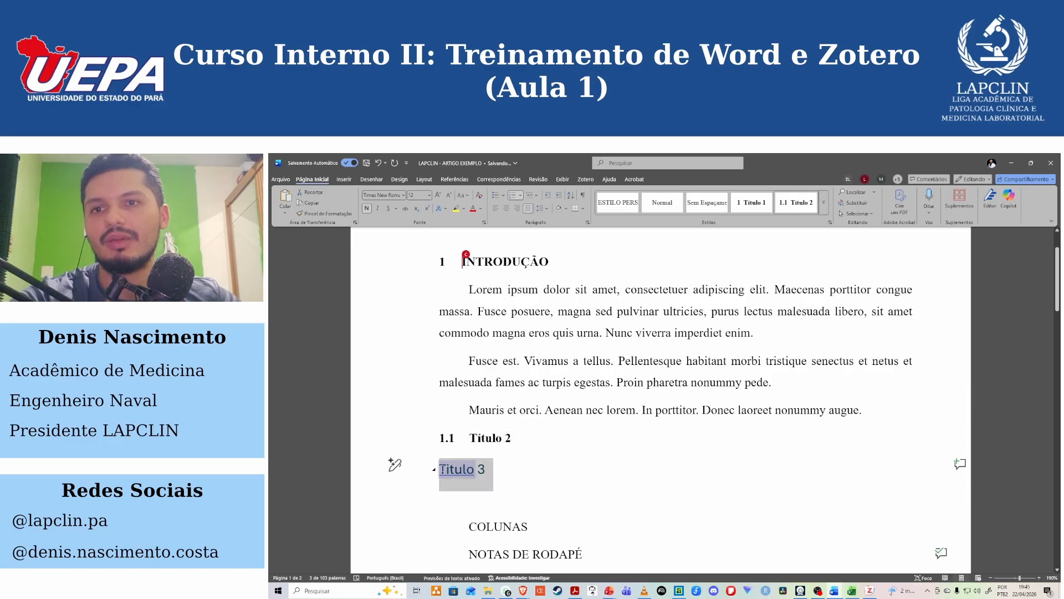
left_click(824, 204)
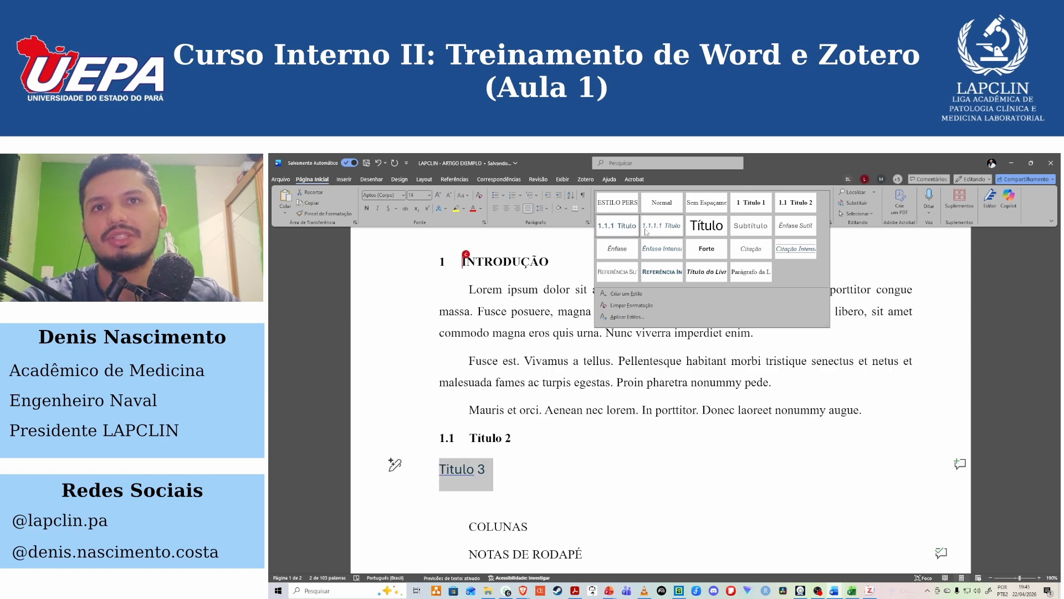
left_click(620, 232)
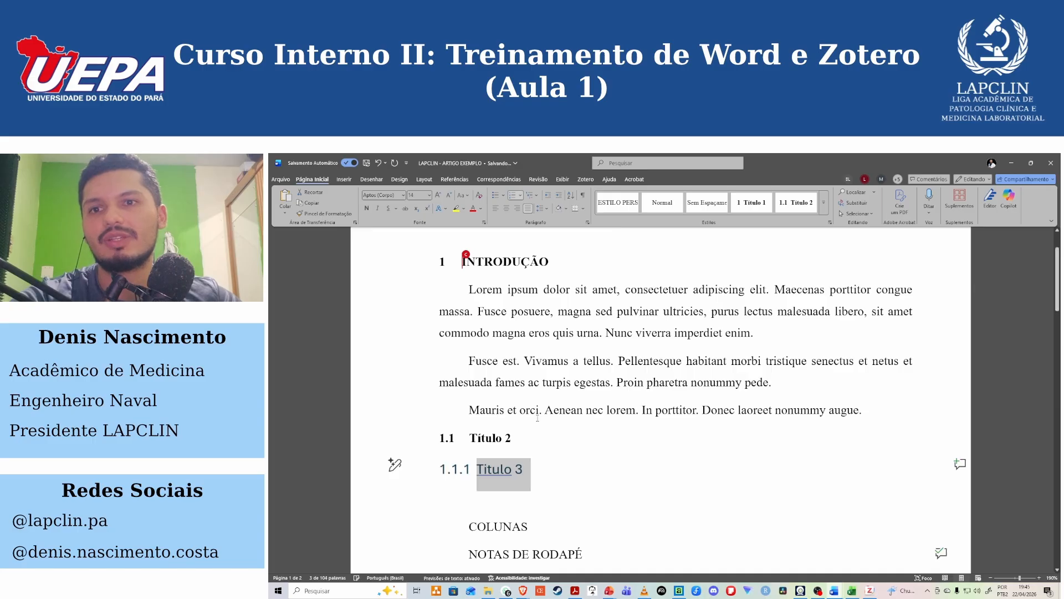
left_click(543, 476)
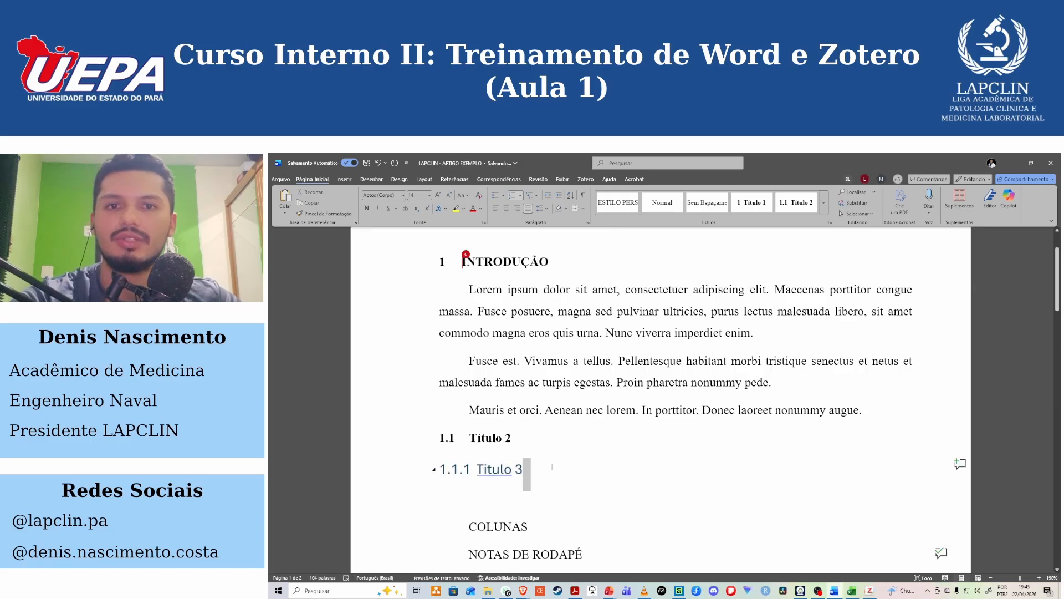
left_click_drag(492, 466, 471, 473)
left_click(523, 469)
scroll(589, 481, "down", 3)
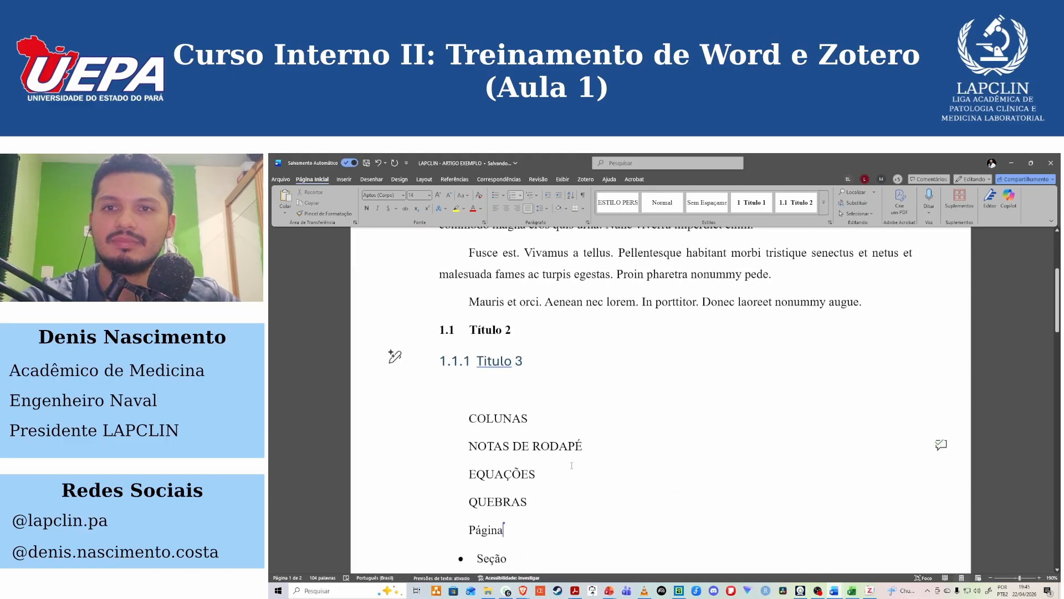
scroll(589, 482, "down", 5)
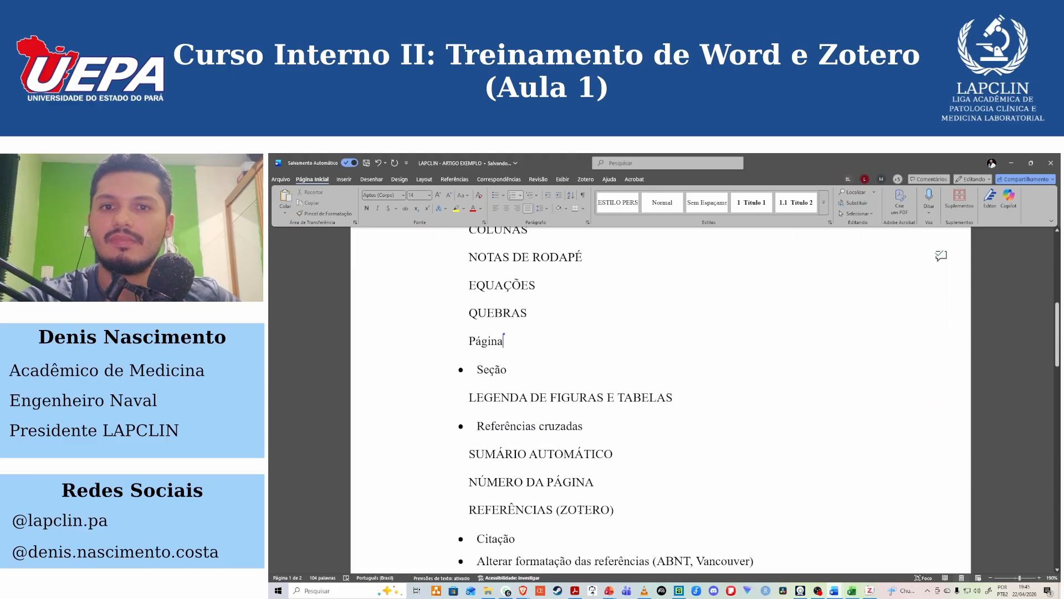
Review the numbered headings and the list of training topics below them.
scroll(546, 479, "up", 5)
scroll(546, 479, "up", 4)
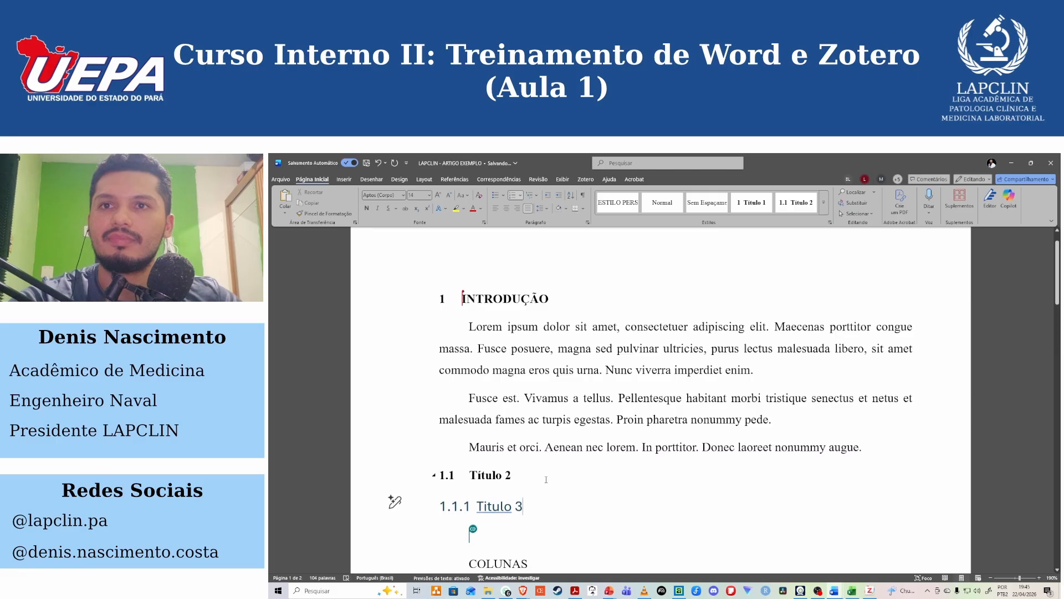
scroll(546, 480, "down", 2)
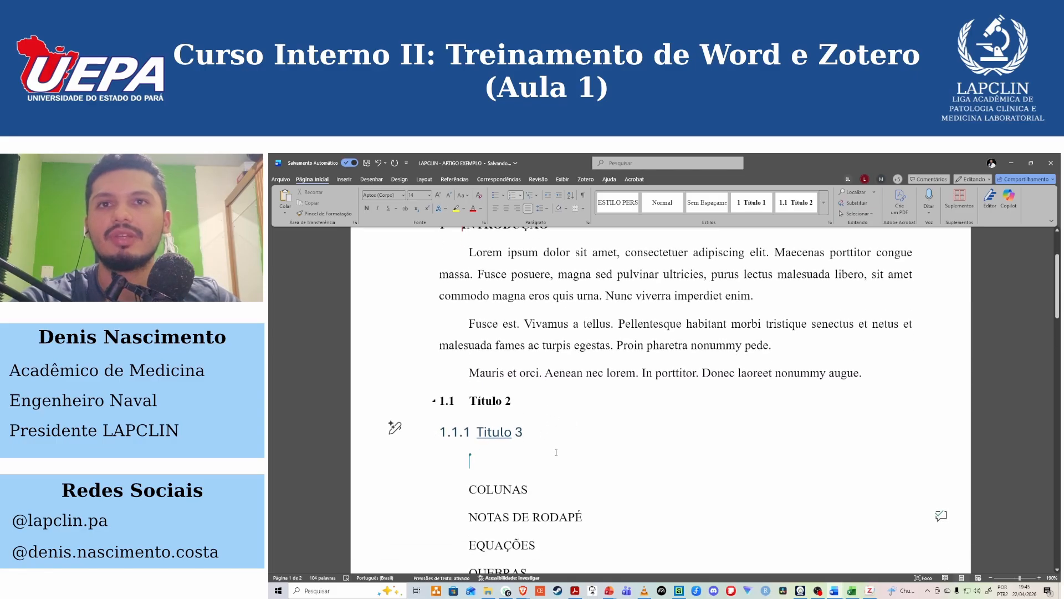
scroll(556, 452, "up", 3)
scroll(547, 466, "down", 6)
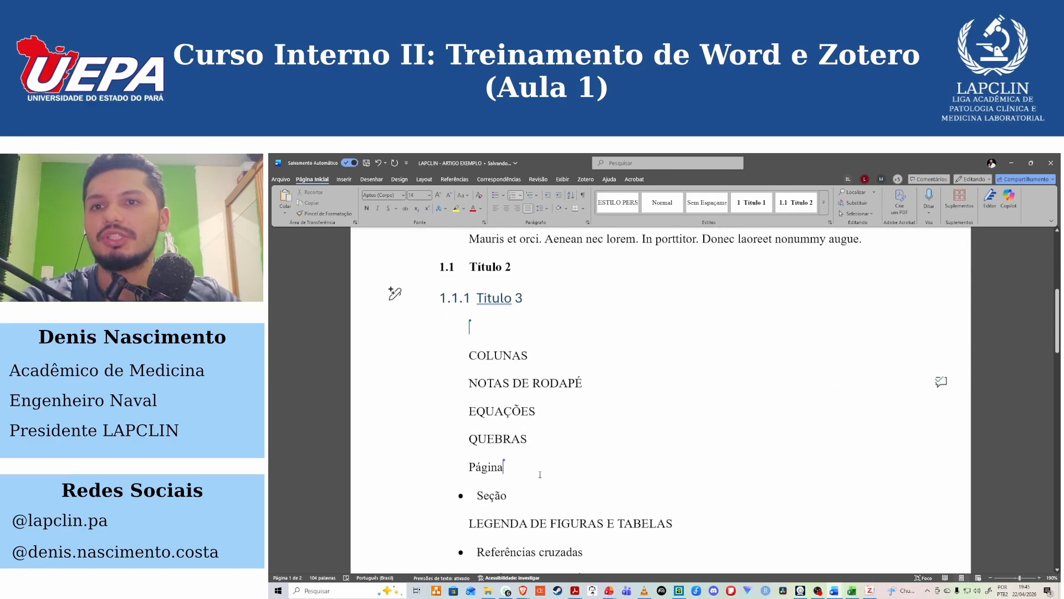
scroll(540, 475, "down", 2)
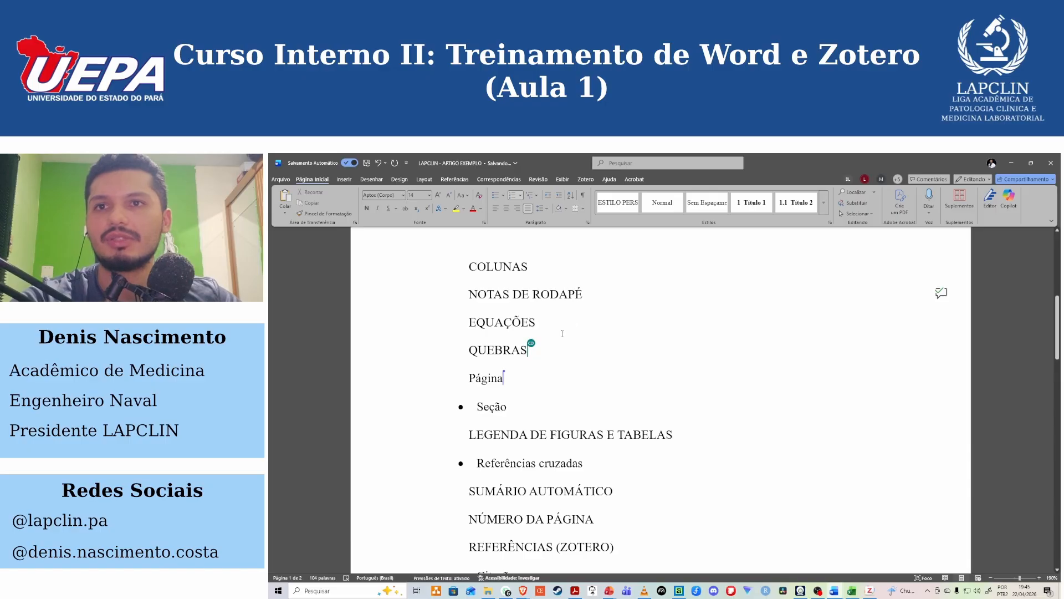
scroll(562, 333, "up", 4)
scroll(554, 410, "up", 5)
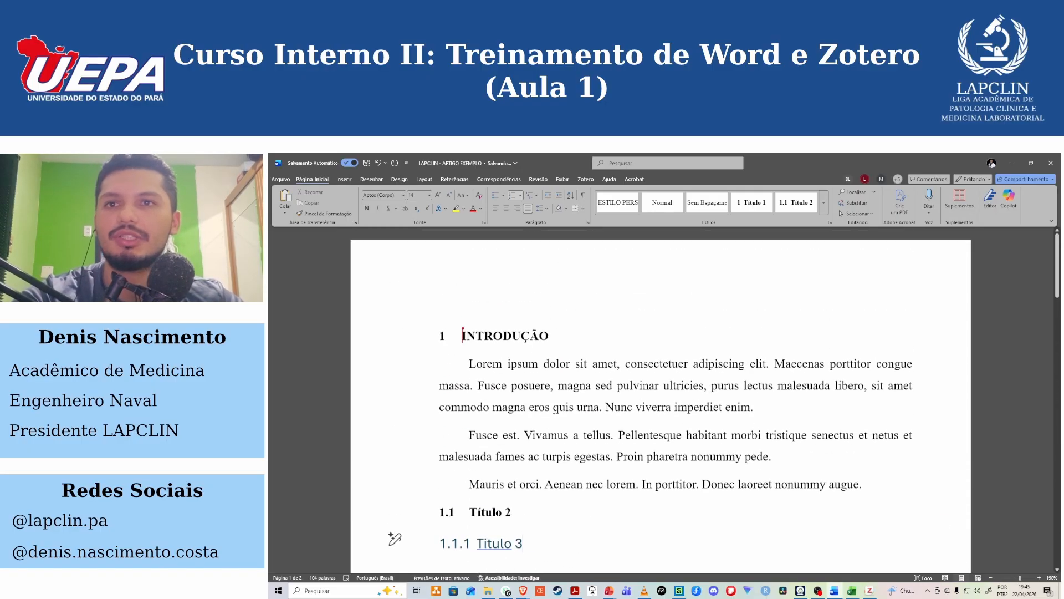
scroll(555, 410, "down", 3)
left_click_drag(523, 395, 458, 388)
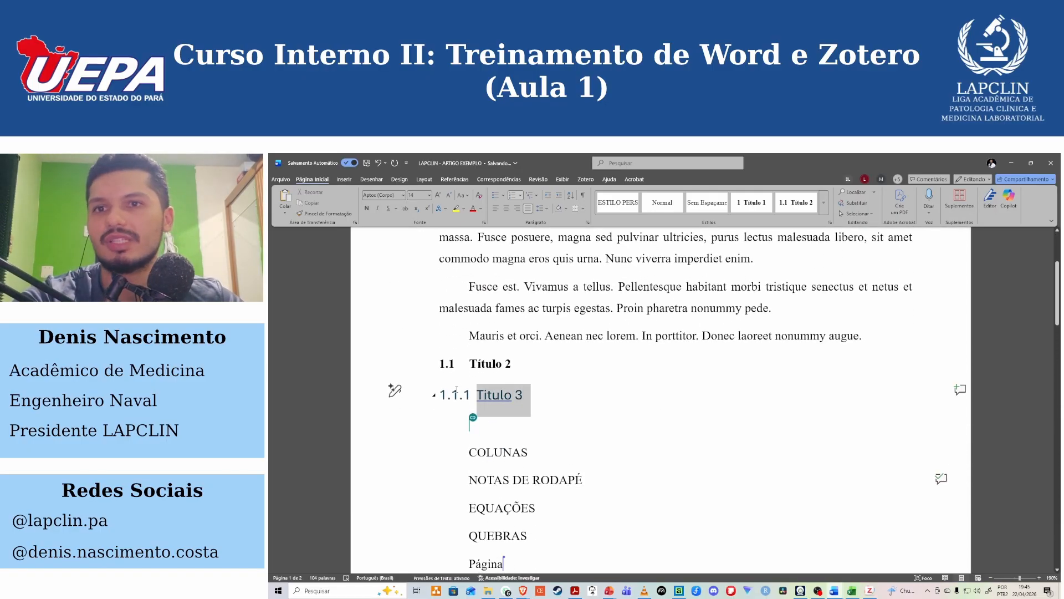
left_click(826, 211)
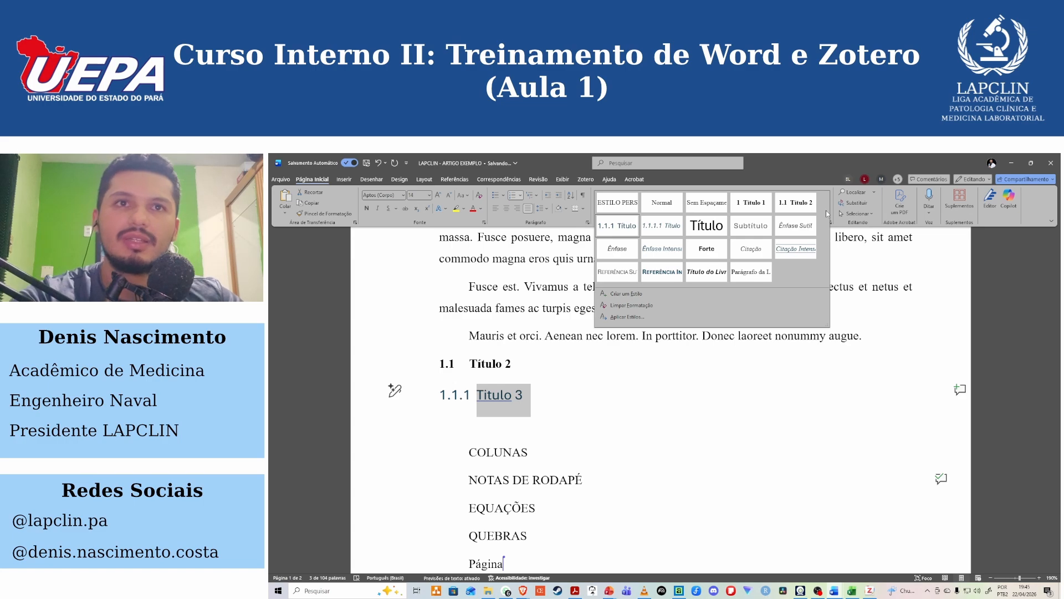
left_click(843, 345)
left_click(584, 343)
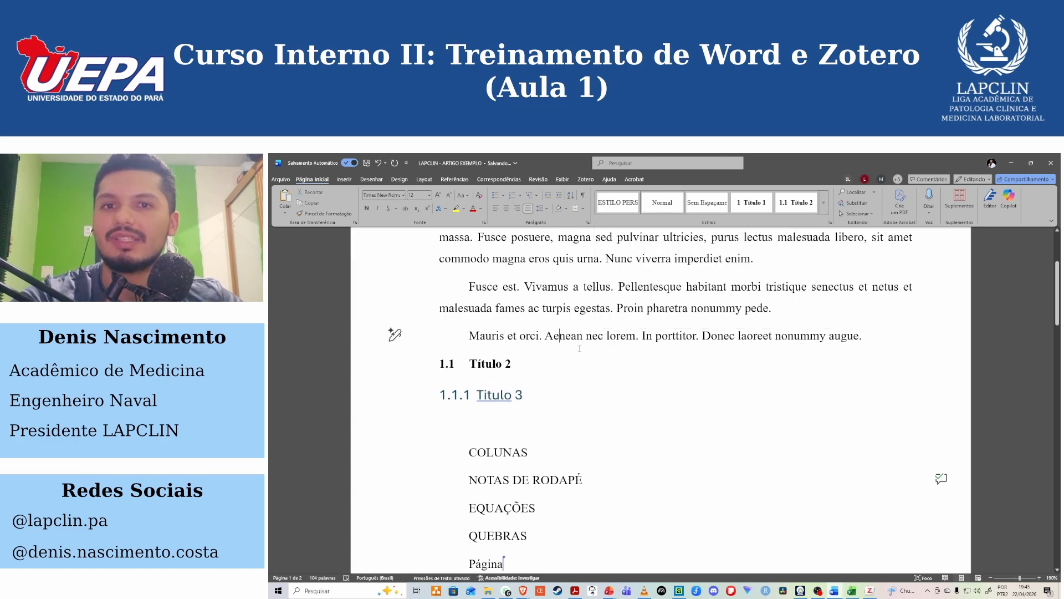
scroll(555, 420, "down", 2)
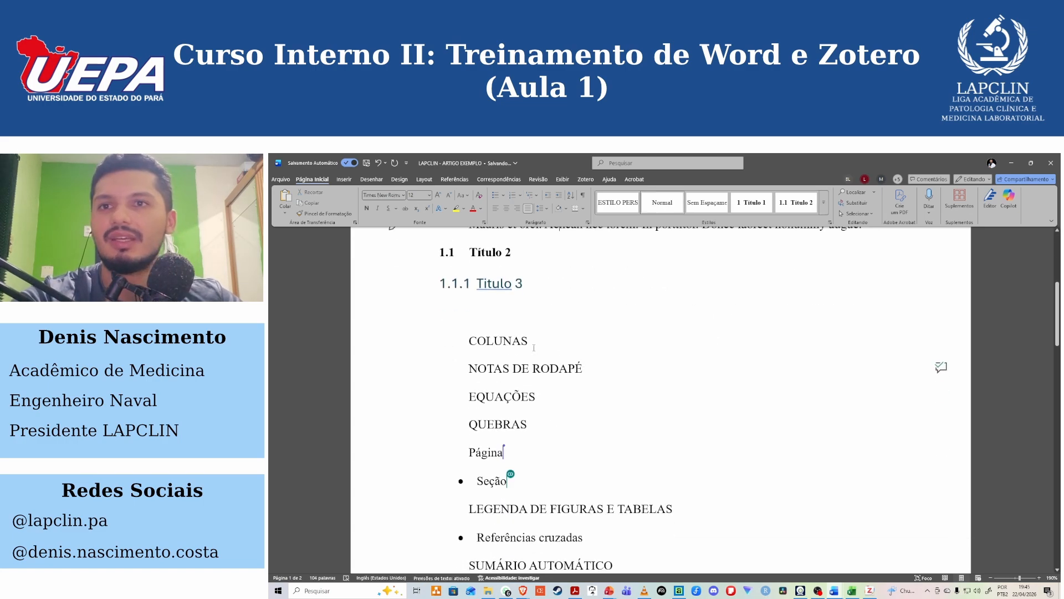
scroll(504, 383, "up", 3)
left_click_drag(435, 469, 433, 271)
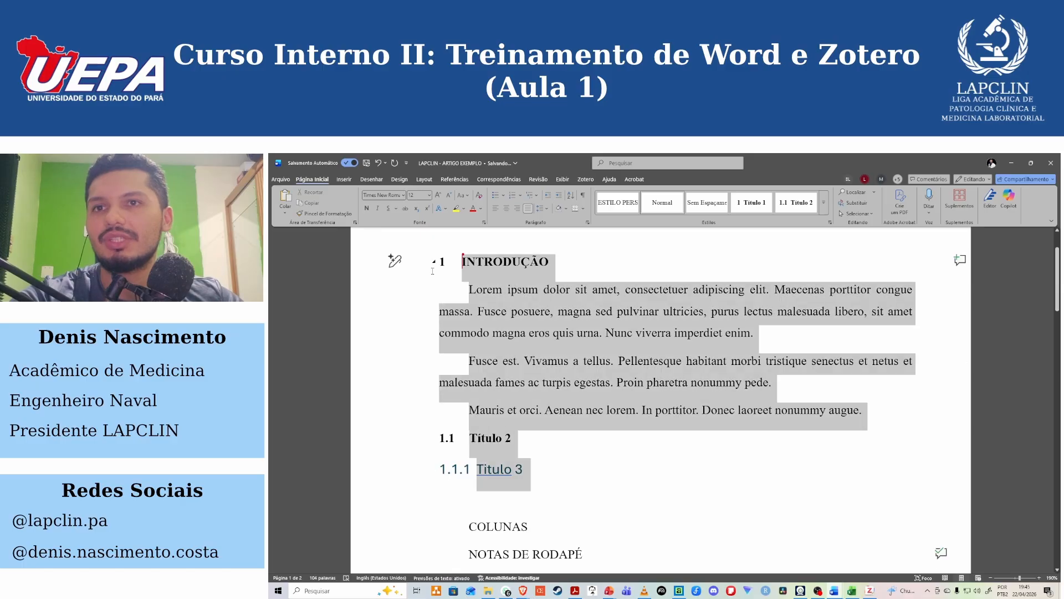
scroll(559, 416, "down", 3)
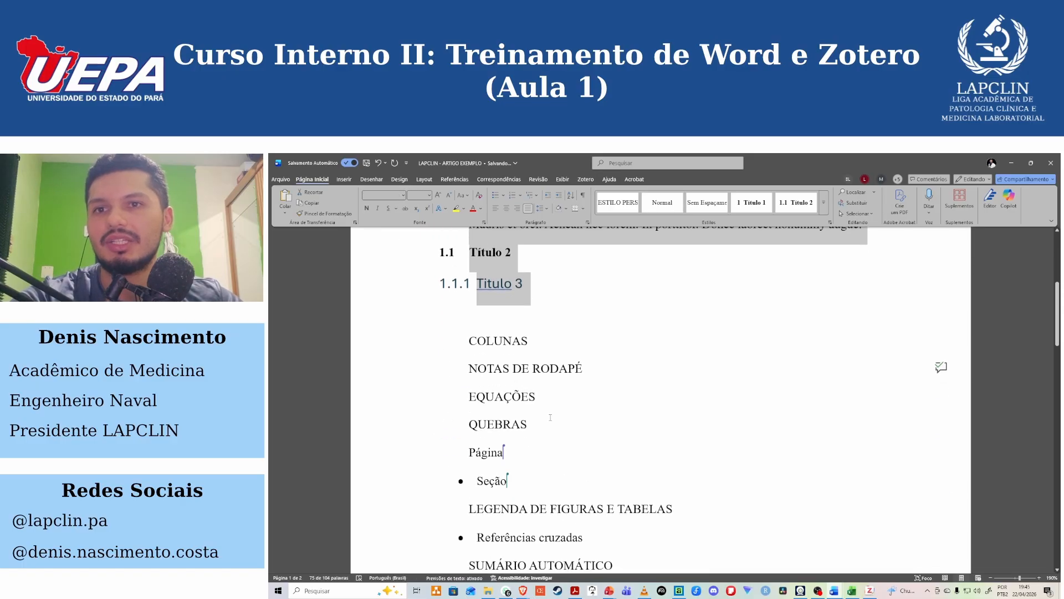
left_click_drag(548, 420, 451, 433)
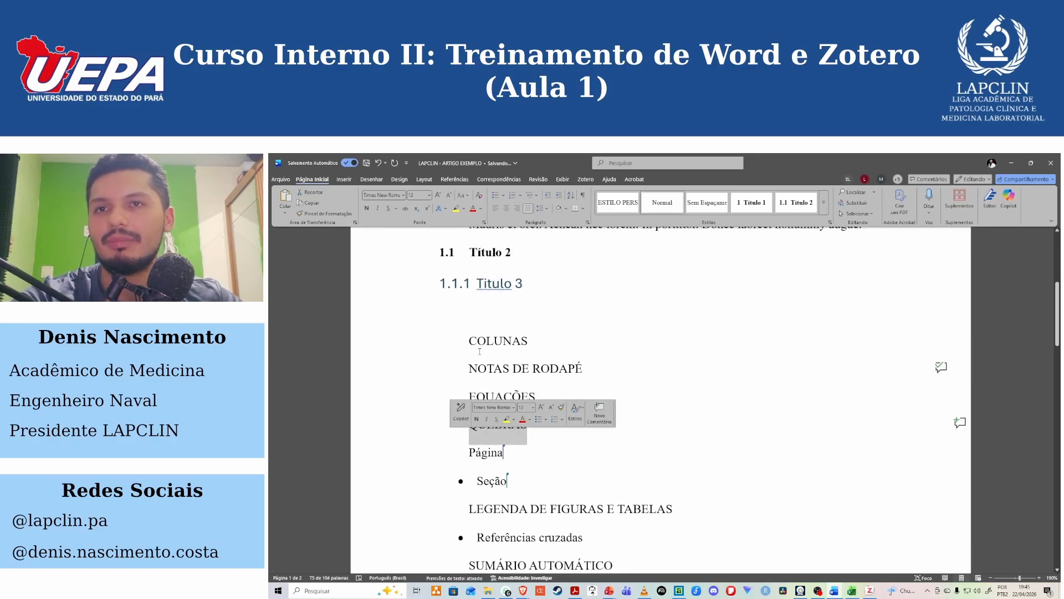
left_click(493, 311)
scroll(494, 422, "up", 3)
left_click_drag(493, 458, 442, 251)
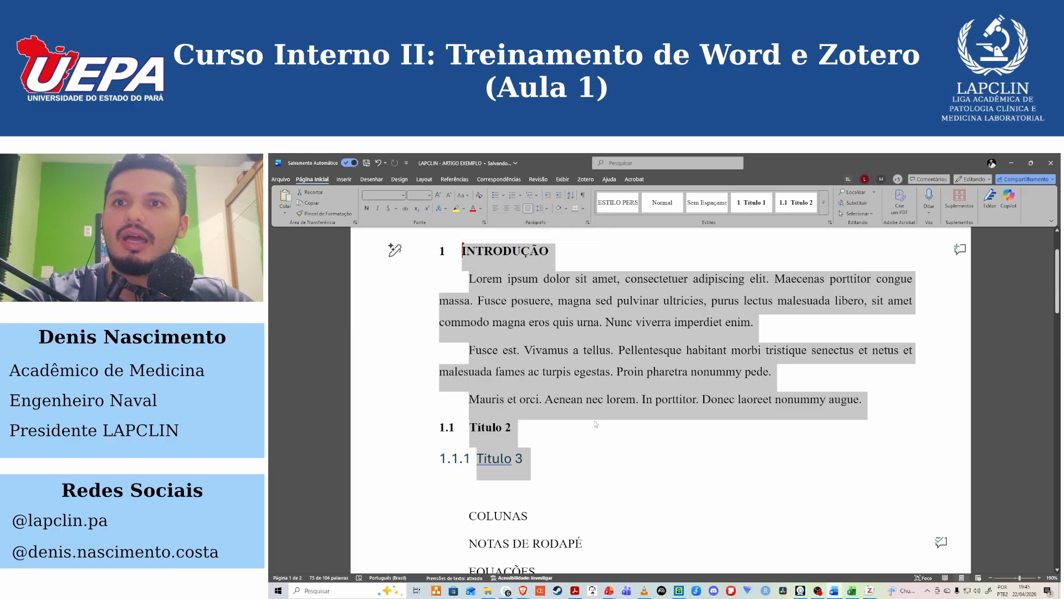
left_click(556, 457)
Modify the Título 3 style to font size 12 and base it on no style (sem estilo).
left_click_drag(521, 458, 477, 458)
left_click(824, 202)
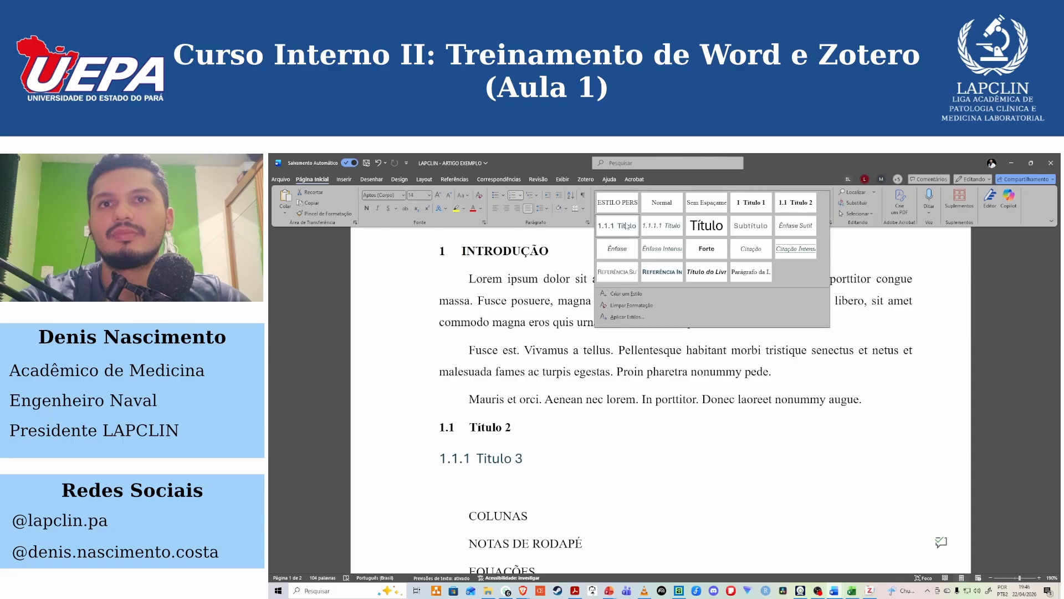
right_click(627, 225)
left_click(643, 246)
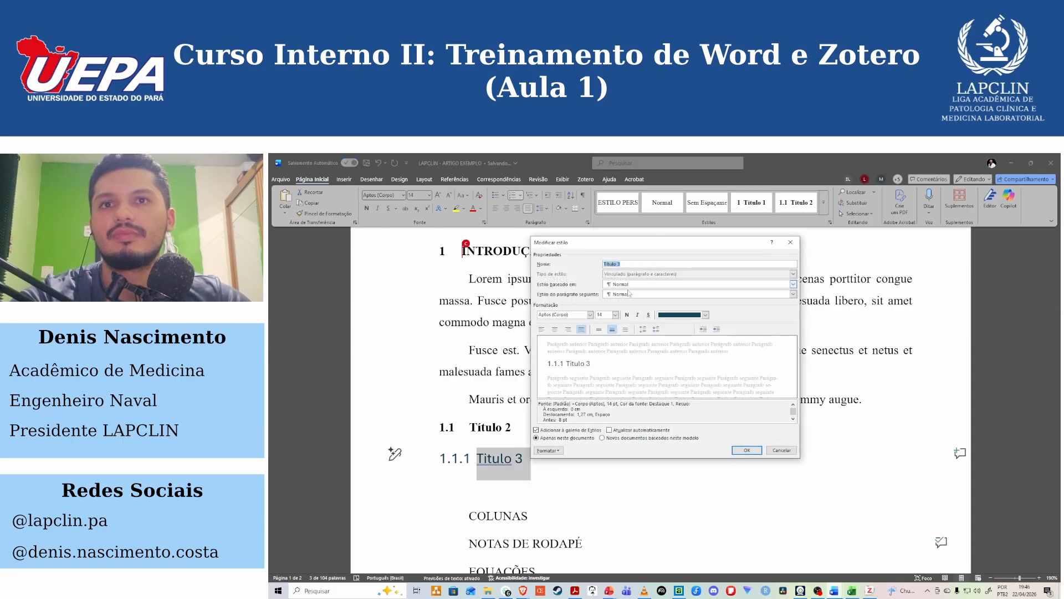
left_click(615, 314)
left_click(602, 343)
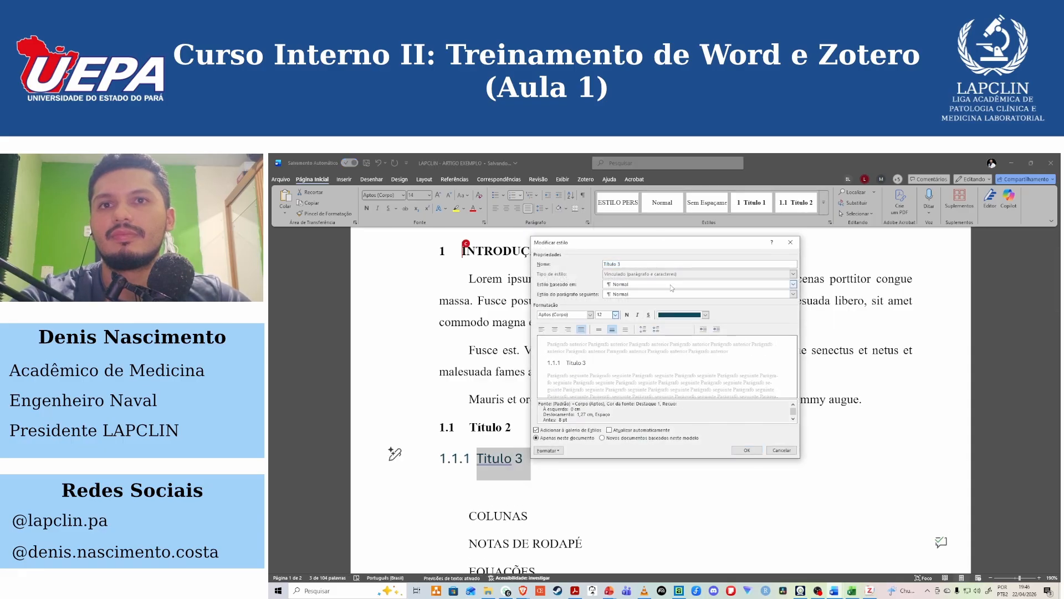
left_click(671, 285)
left_click(625, 291)
Give the Título 3 style the Automático font colour, Times New Roman and 1.5 line spacing.
left_click(688, 315)
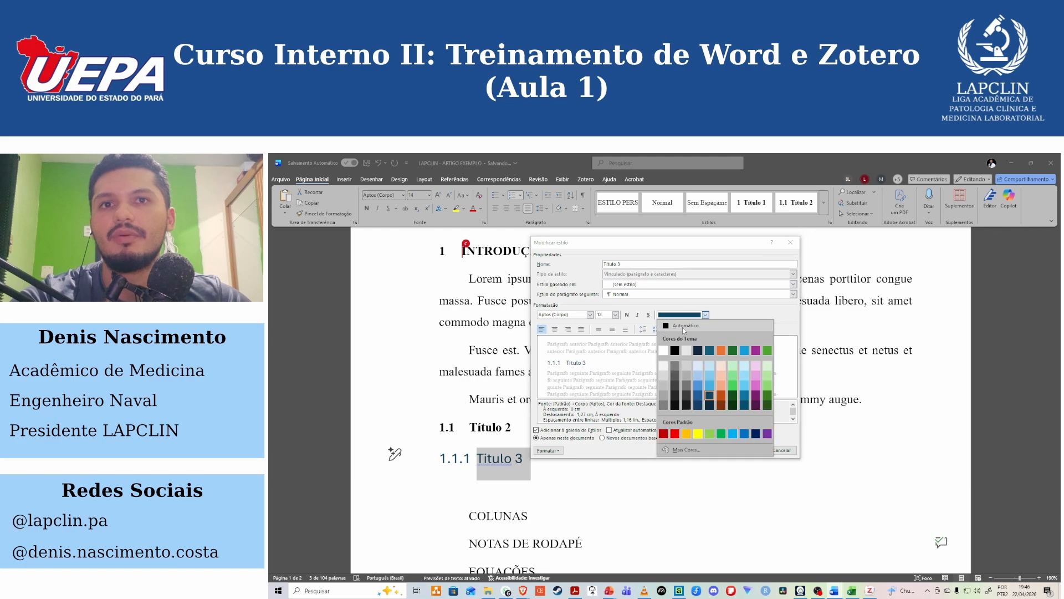
left_click(683, 327)
left_click(575, 315)
type("Times New Roman")
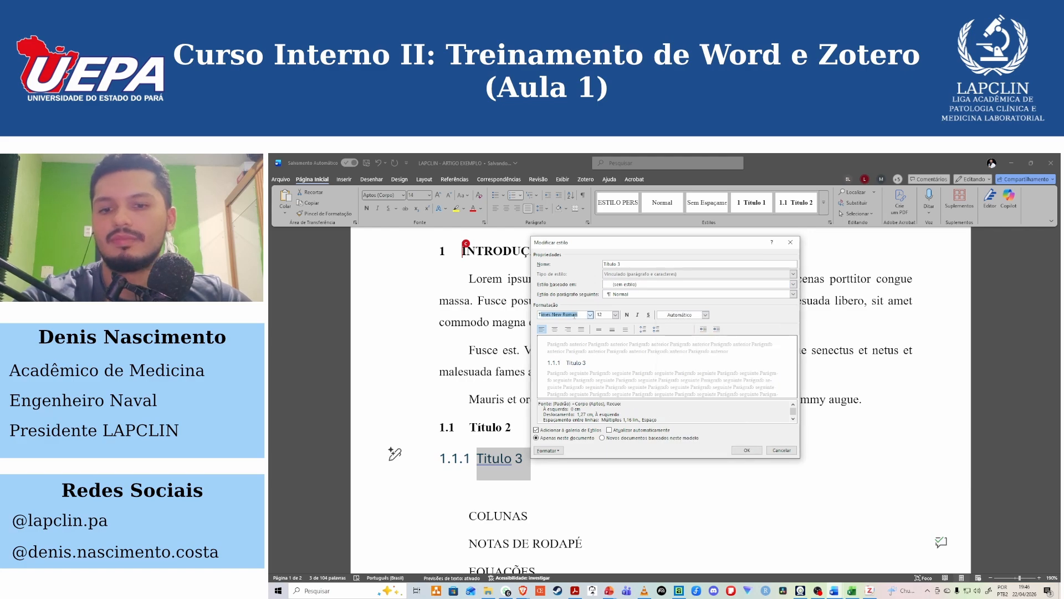
key("Return")
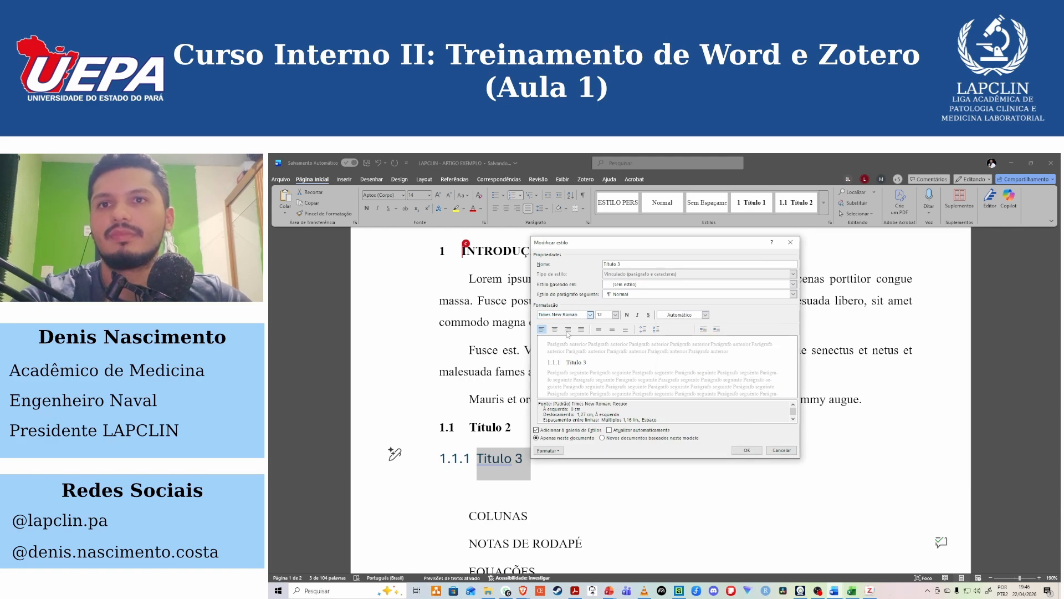
left_click(612, 329)
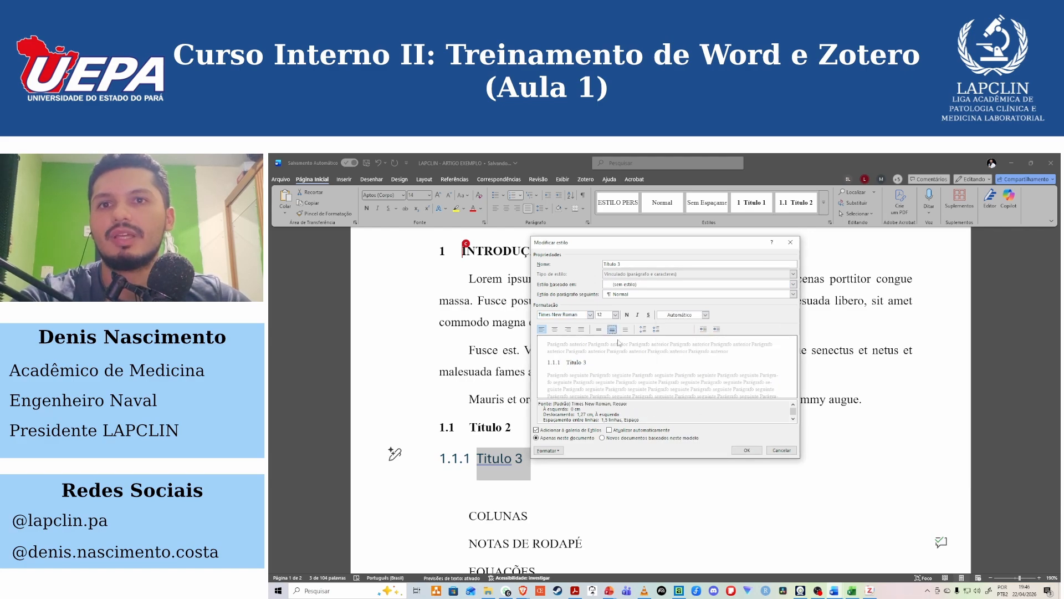
Set the Título 3 style's paragraph format to no special indent, 0 pt before and 6 pt after, and save the style.
left_click(559, 451)
left_click(576, 474)
left_click(709, 338)
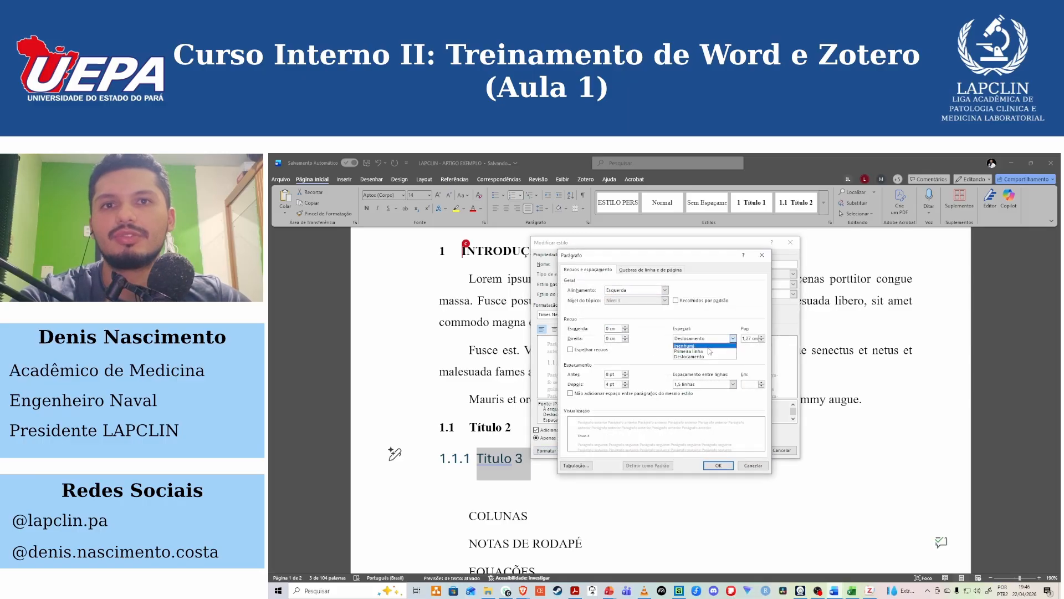
left_click(705, 346)
left_click_drag(612, 385, 594, 385)
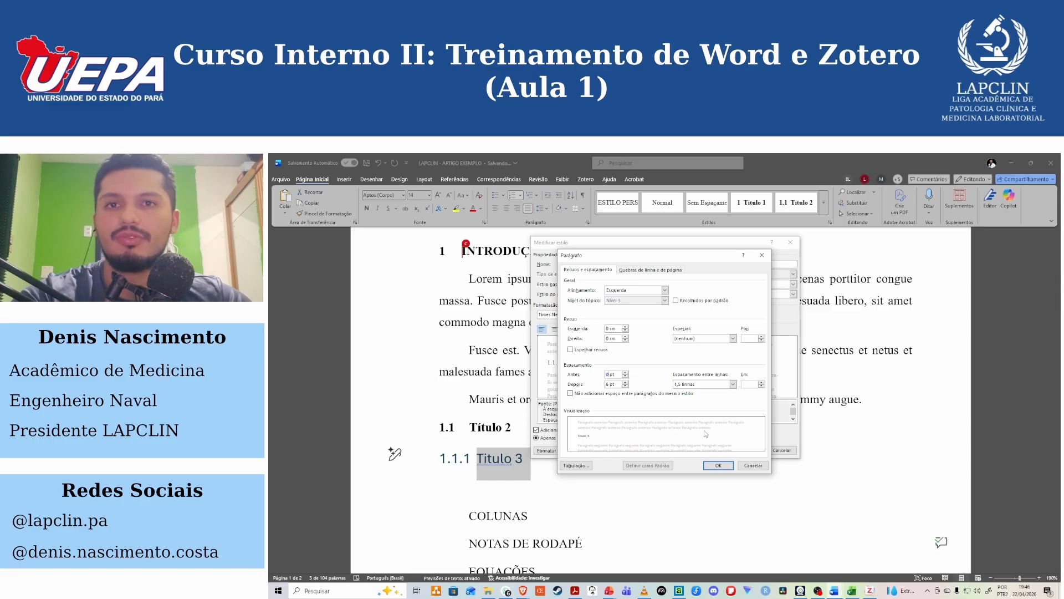
left_click(717, 465)
left_click(748, 450)
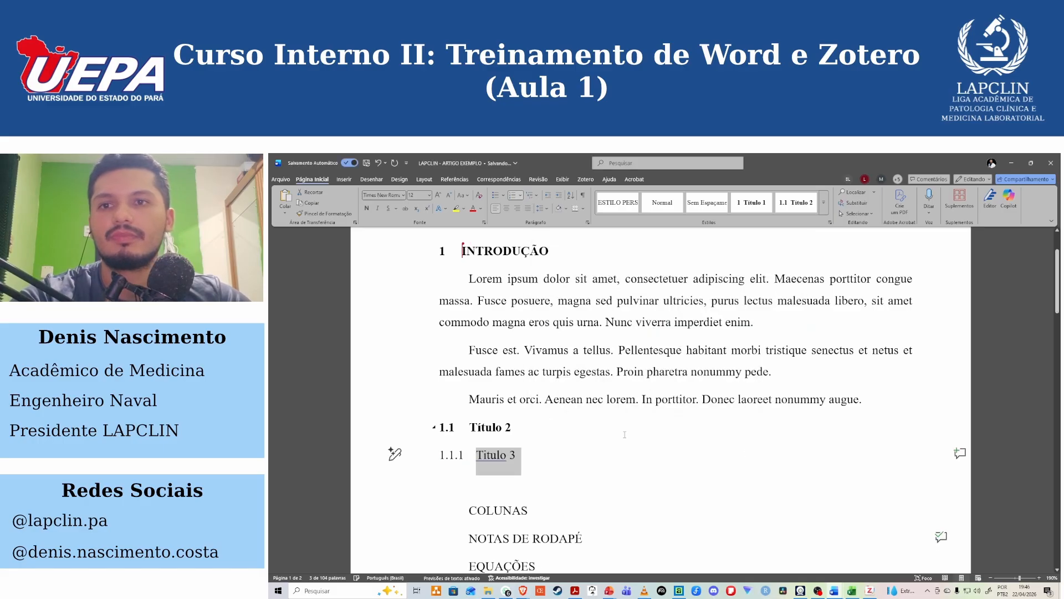
Remove ESTILO PERSONALIZADO from the style gallery.
left_click(534, 453)
scroll(535, 452, "down", 3)
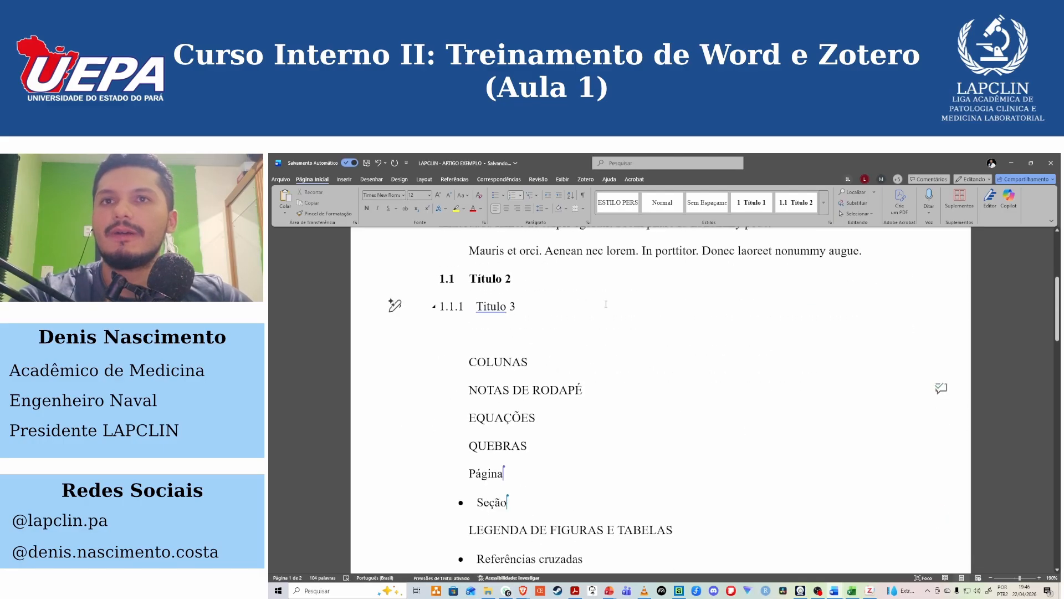
right_click(630, 209)
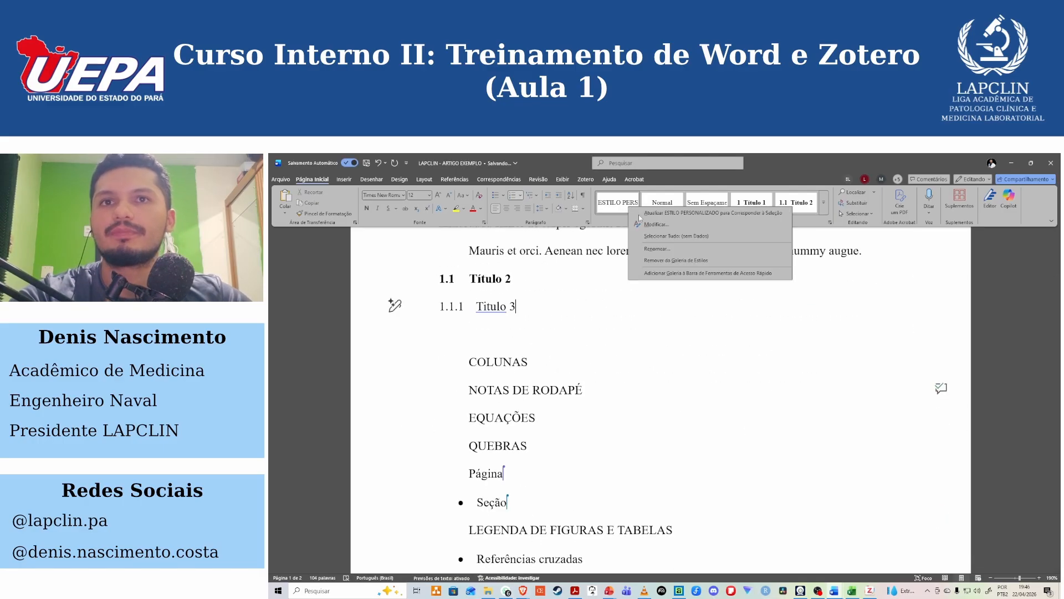
left_click(671, 262)
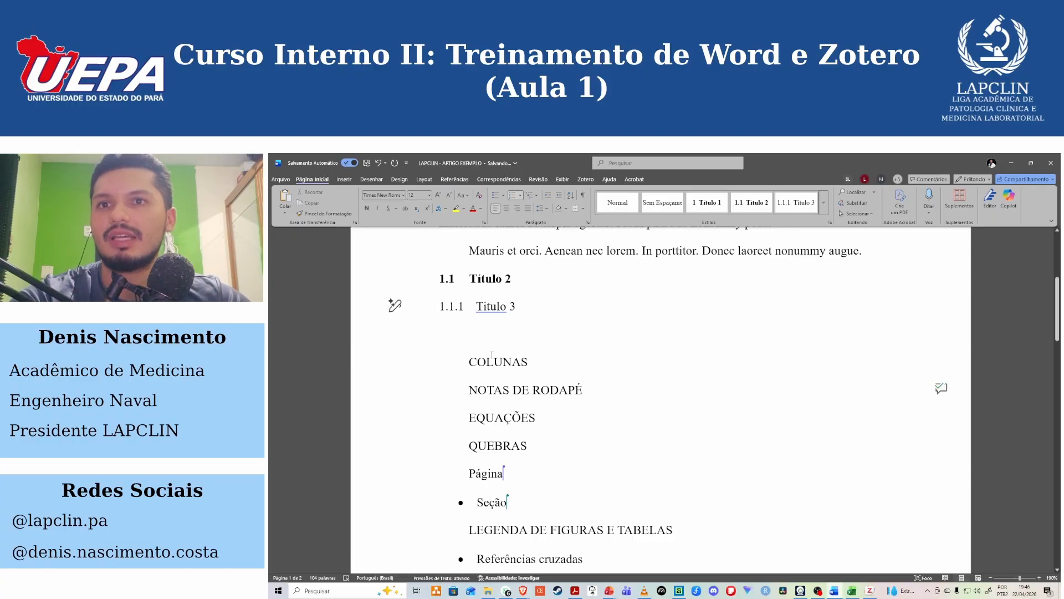
Delete everything from the INTRODUÇÃO heading through the Título 3 heading, including the blank line above COLUNAS.
scroll(520, 349, "up", 3)
left_click_drag(527, 456, 432, 260)
key("Delete")
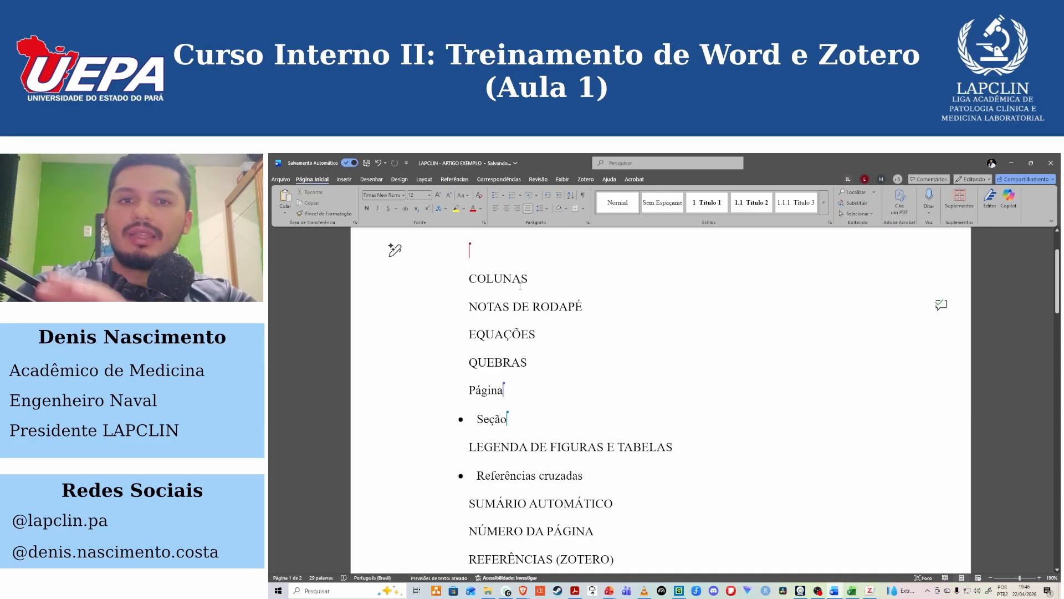
key("Delete")
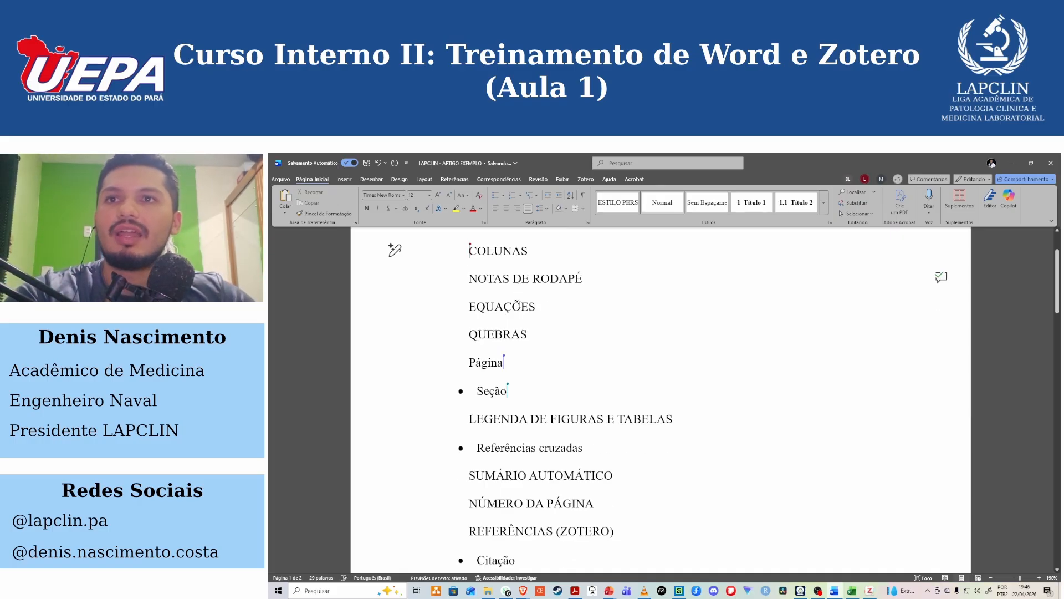
Lay out the document's text in two columns.
scroll(520, 286, "up", 2)
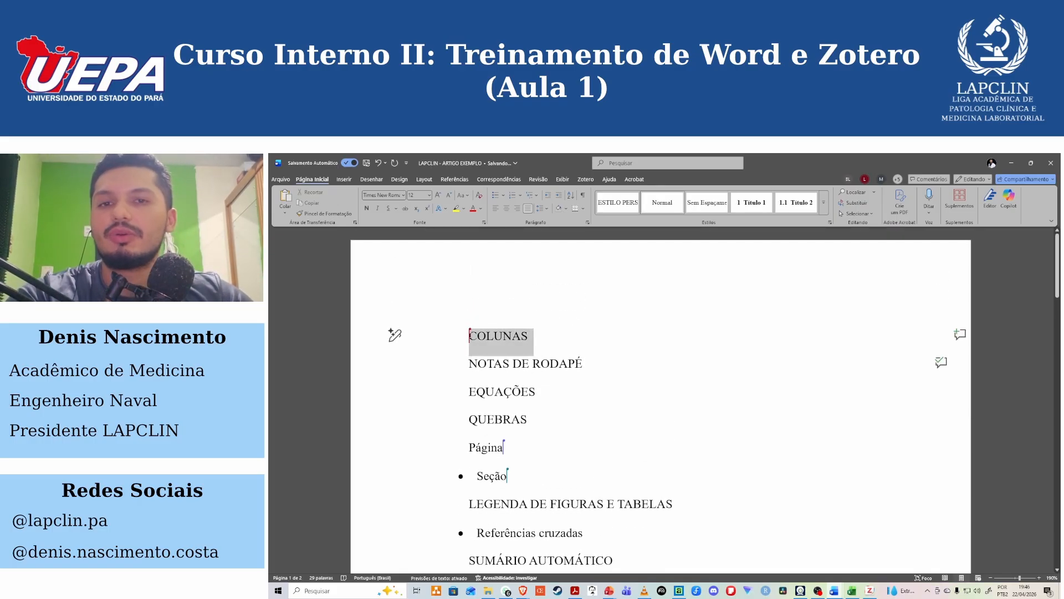
left_click(535, 340)
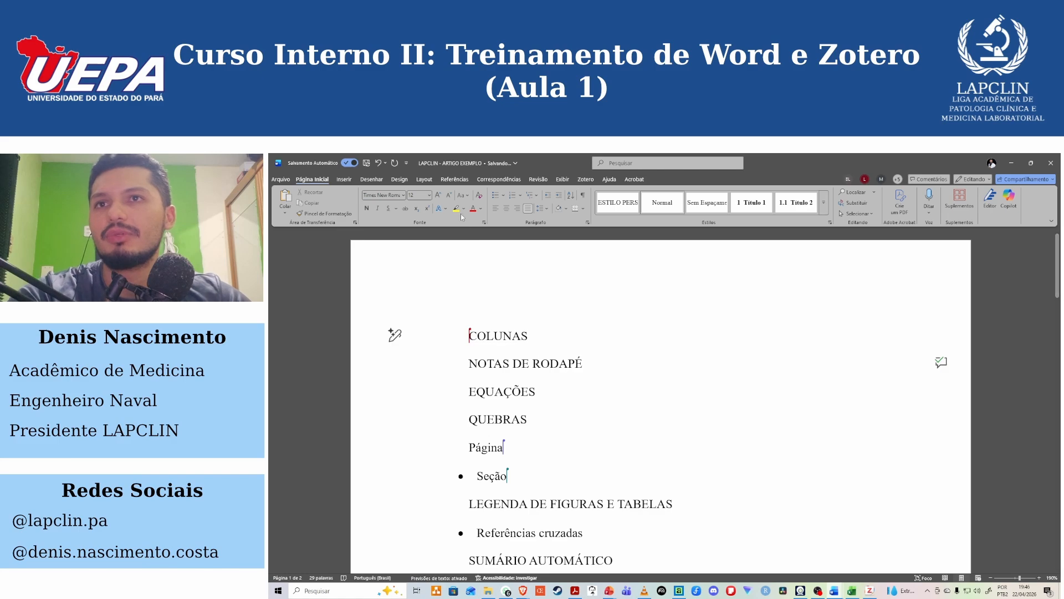
left_click(426, 179)
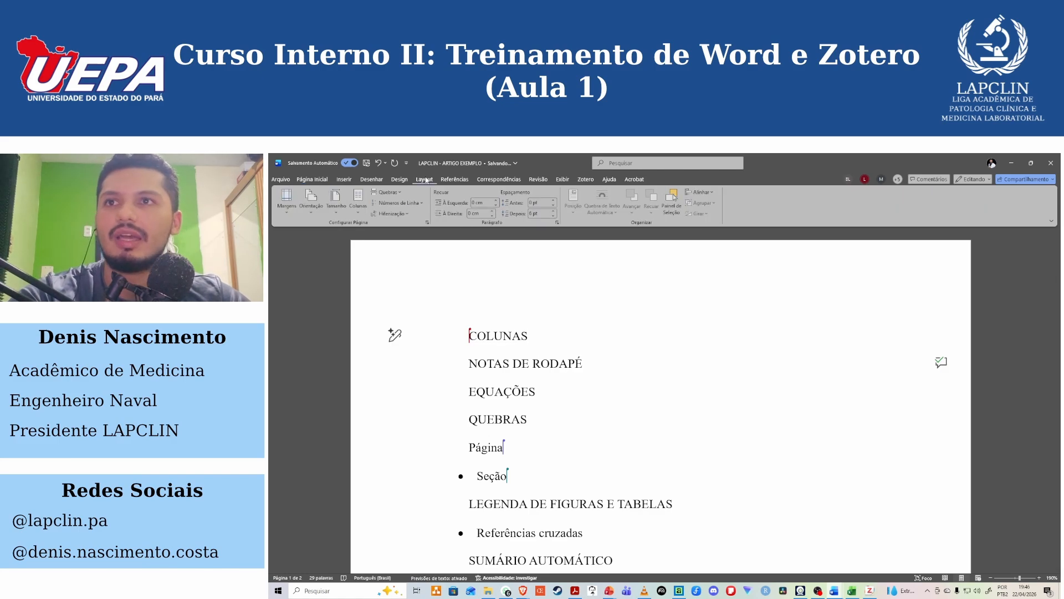
left_click(358, 212)
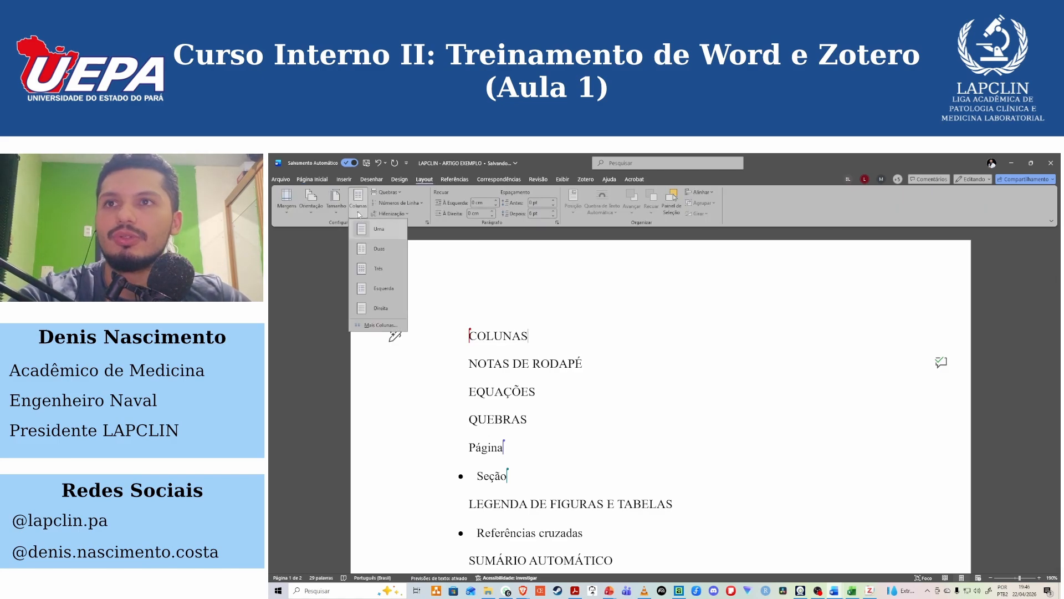
left_click(370, 253)
scroll(793, 304, "down", 10)
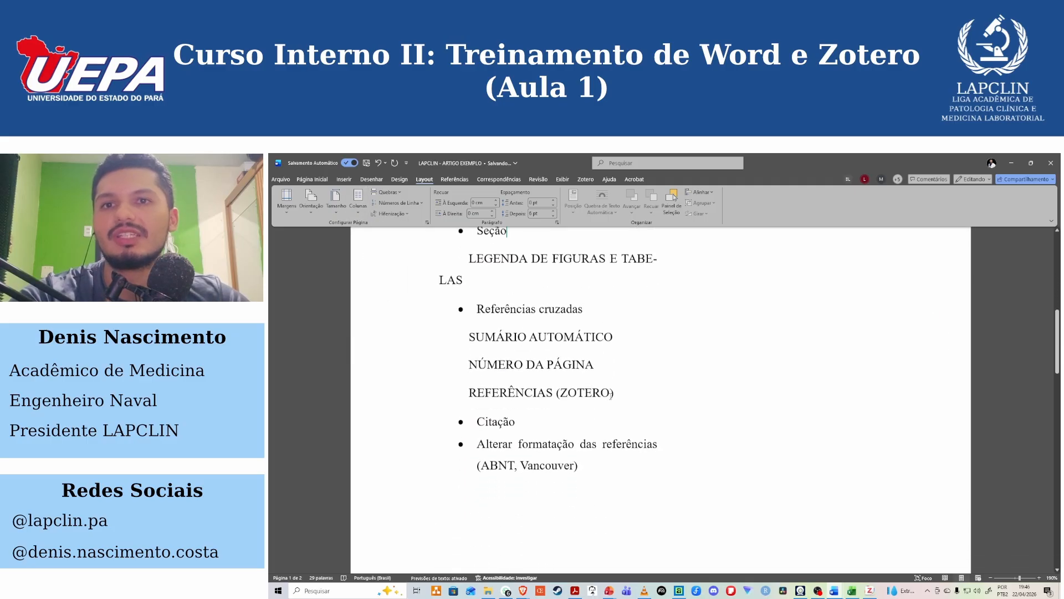
scroll(792, 303, "up", 10)
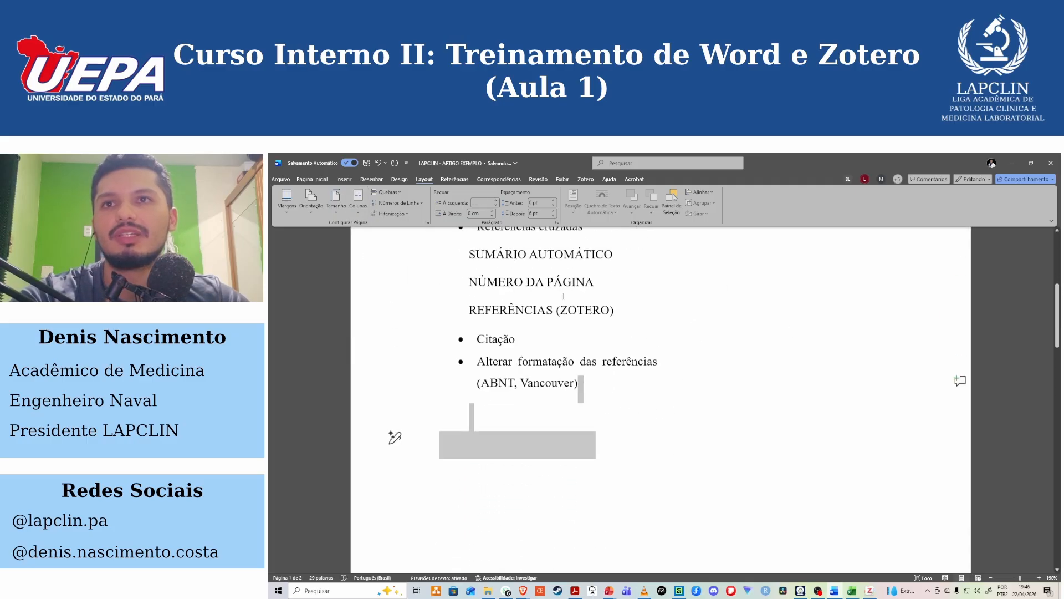
Show the paragraph marks and other hidden formatting symbols throughout the document.
left_click(313, 179)
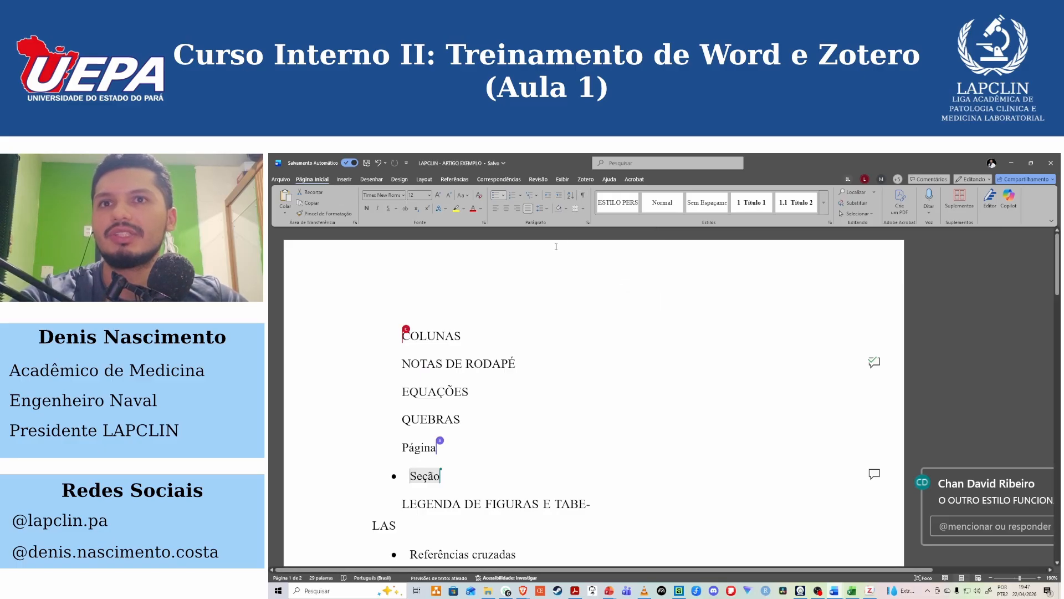
left_click(585, 195)
scroll(593, 396, "down", 5)
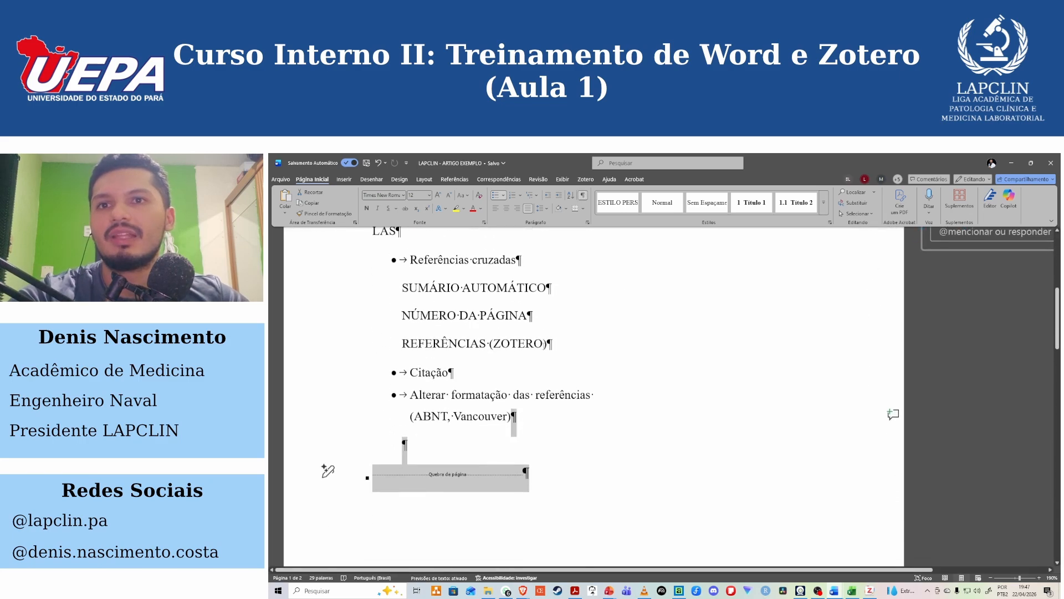
Insert three blank paragraphs below the NÚMERO DA PÁGINA line.
left_click(533, 313)
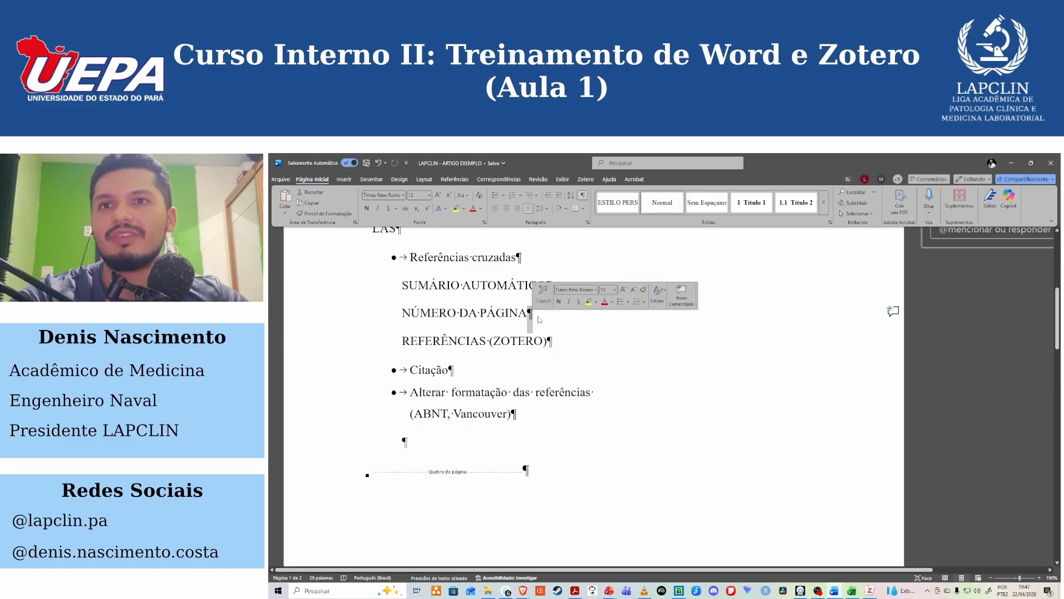
key("Return")
key("Return")
key("Return")
key("Return")
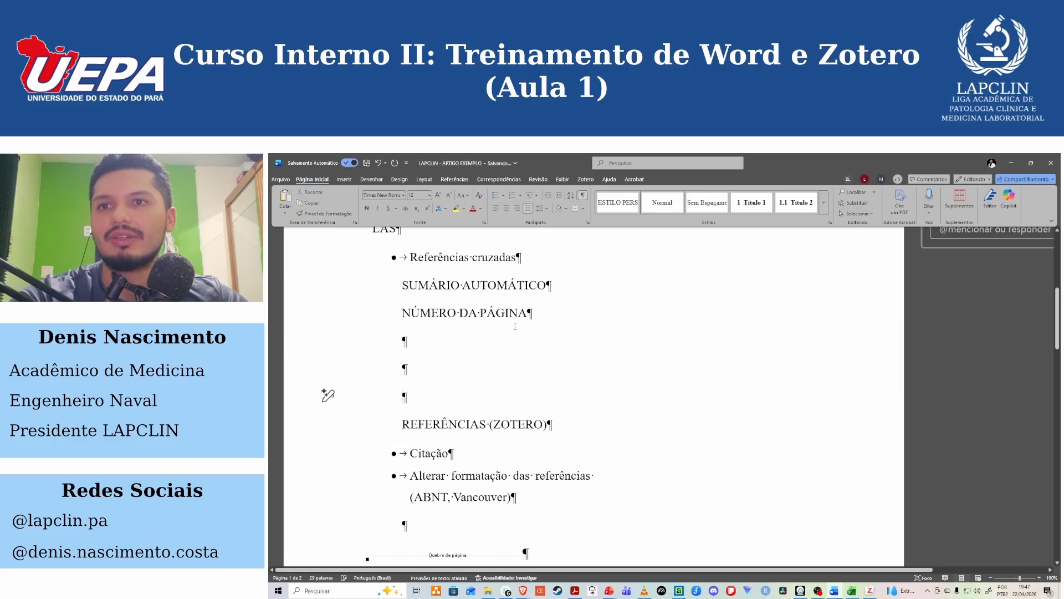
Delete the extra blank paragraphs between NÚMERO DA PÁGINA and REFERÊNCIAS (ZOTERO).
left_click_drag(400, 412, 399, 344)
key("BackSpace")
key("BackSpace")
key("BackSpace")
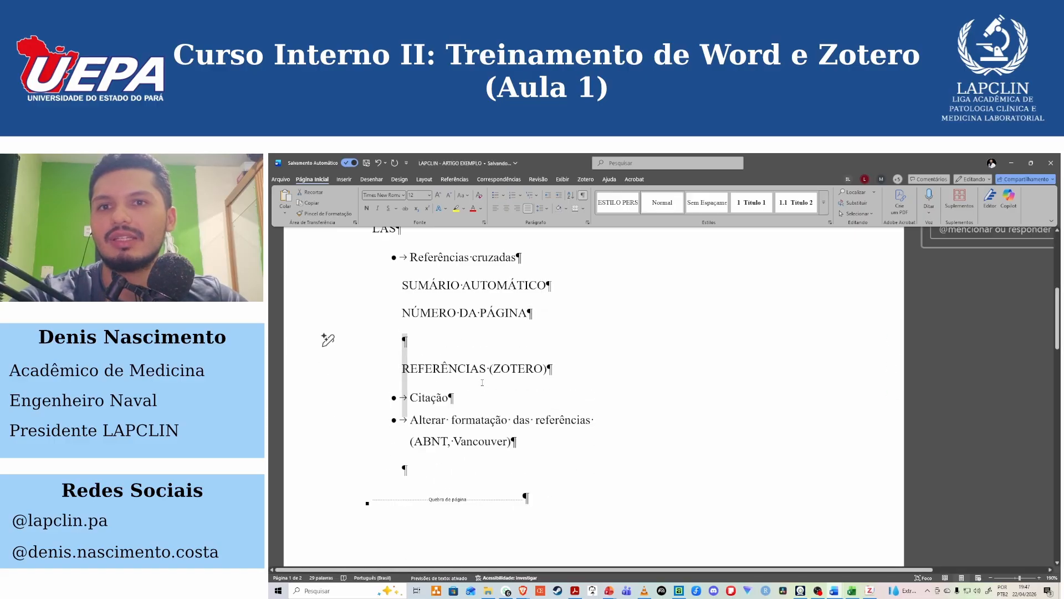
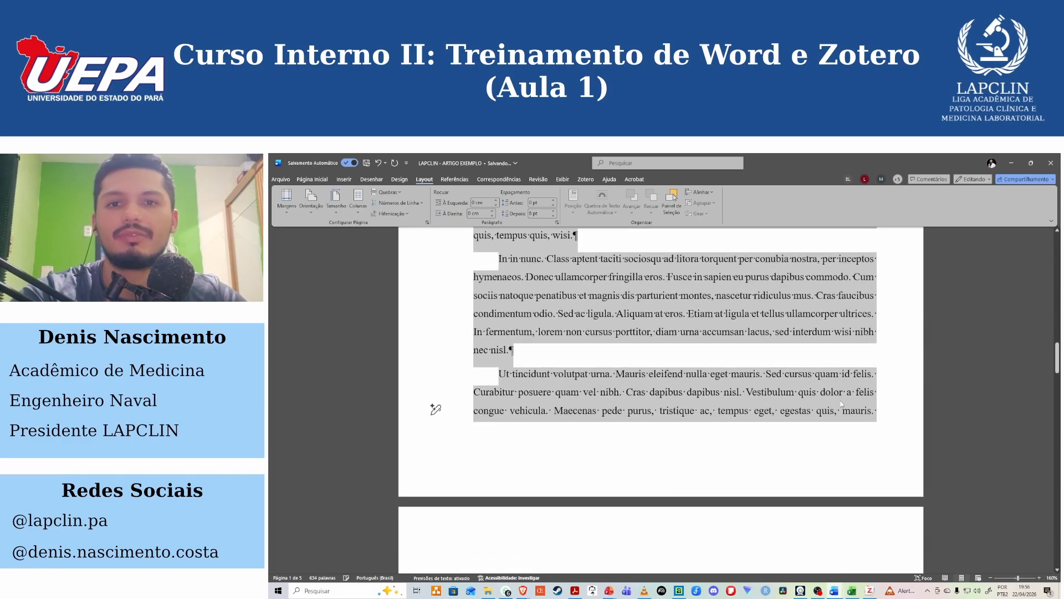
Clear the text selection and set the Lorem ipsum section in two columns.
left_click(817, 391)
left_click(361, 204)
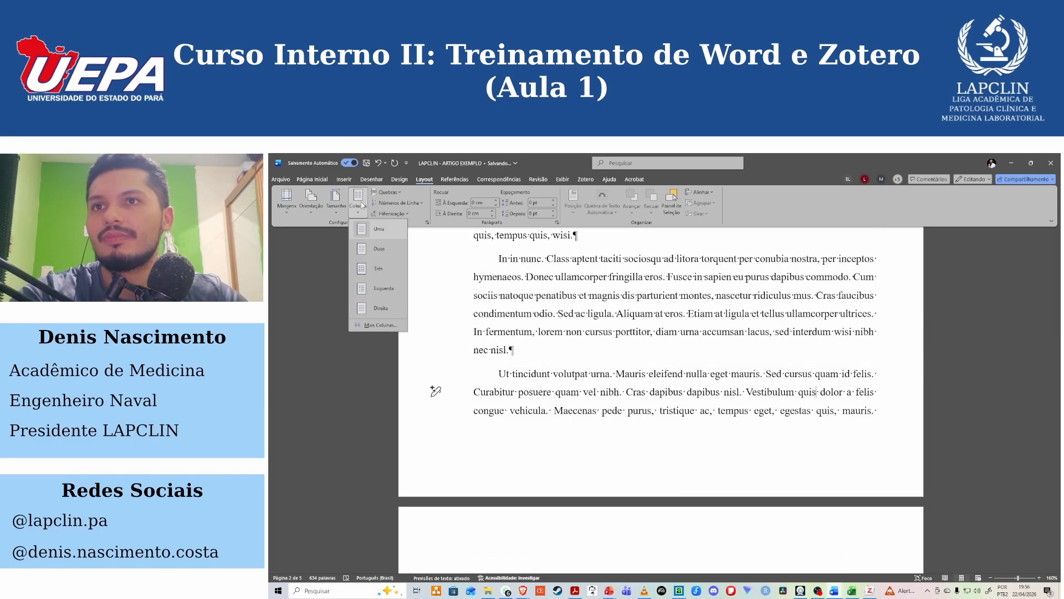
left_click(376, 248)
scroll(664, 379, "up", 10)
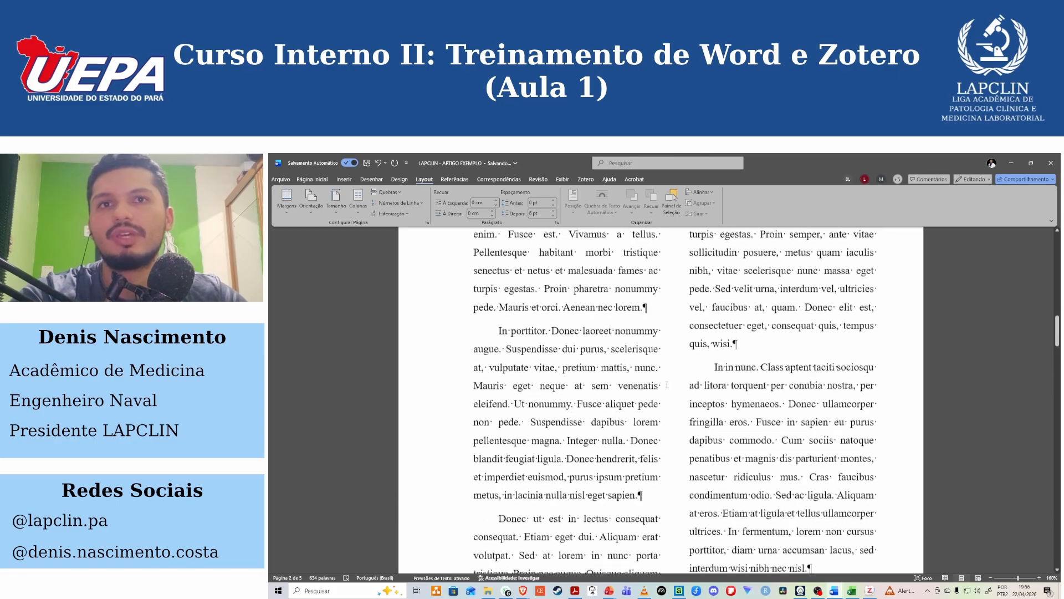
scroll(676, 315, "up", 2)
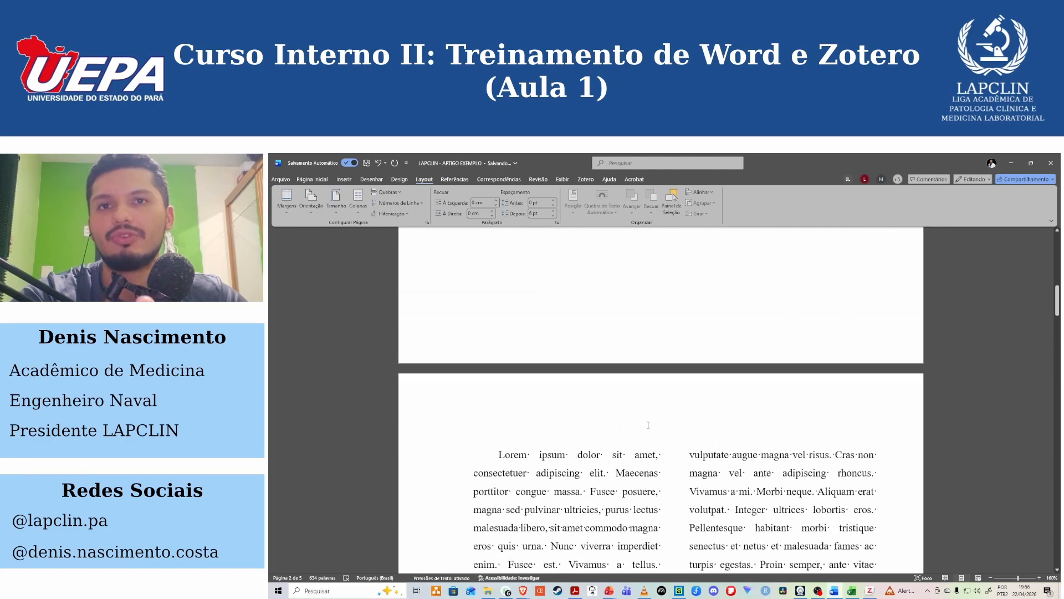
Examine how the "Pellentesque porttitor" paragraph splits between the end of the first column and the start of the second.
scroll(645, 435, "down", 5)
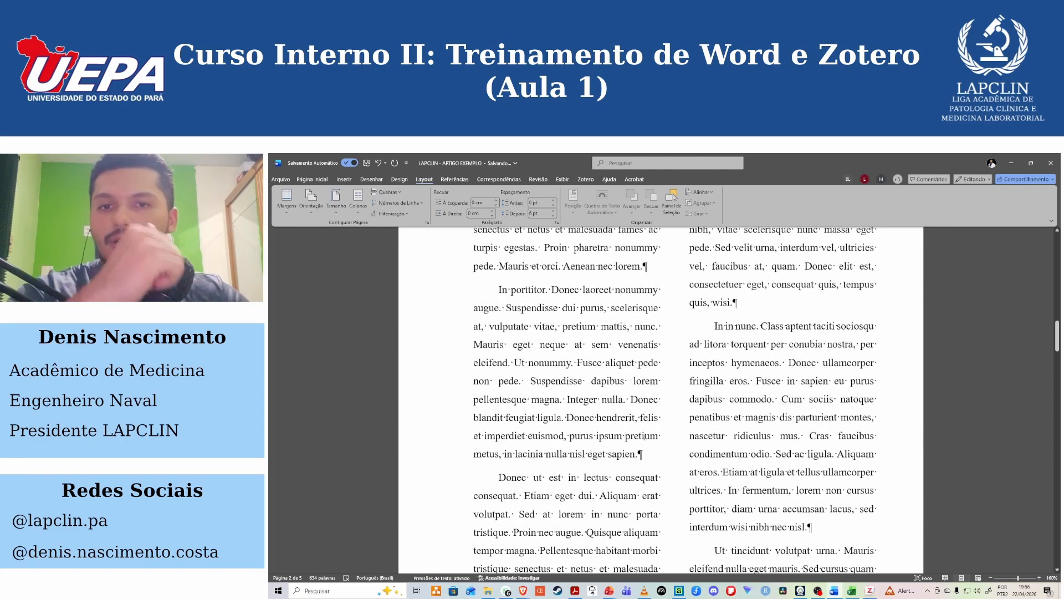
scroll(649, 443, "down", 3)
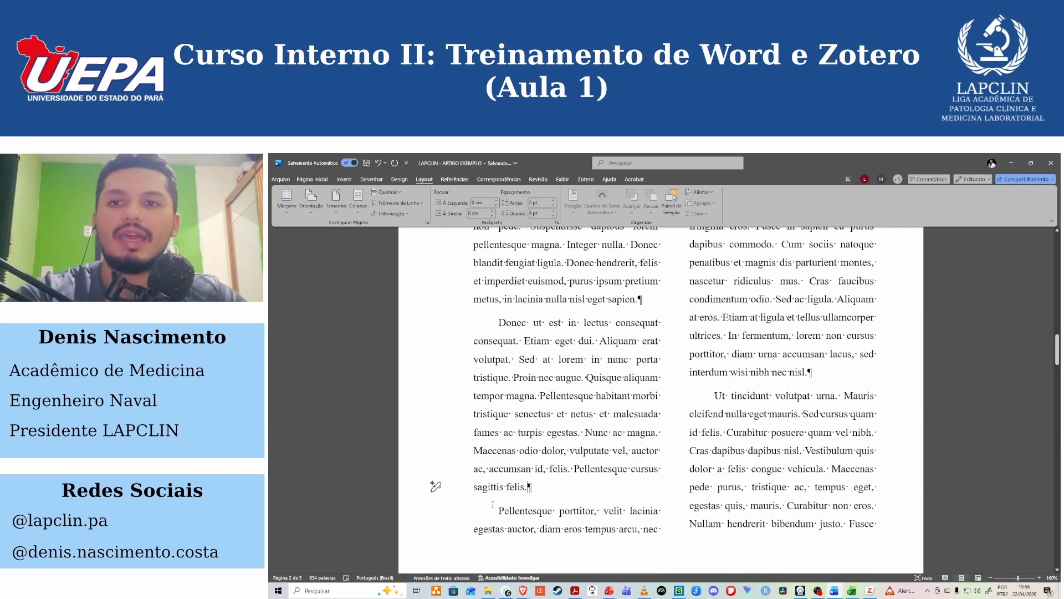
scroll(498, 504, "down", 1)
scroll(498, 504, "down", 1)
left_click_drag(498, 417, 660, 436)
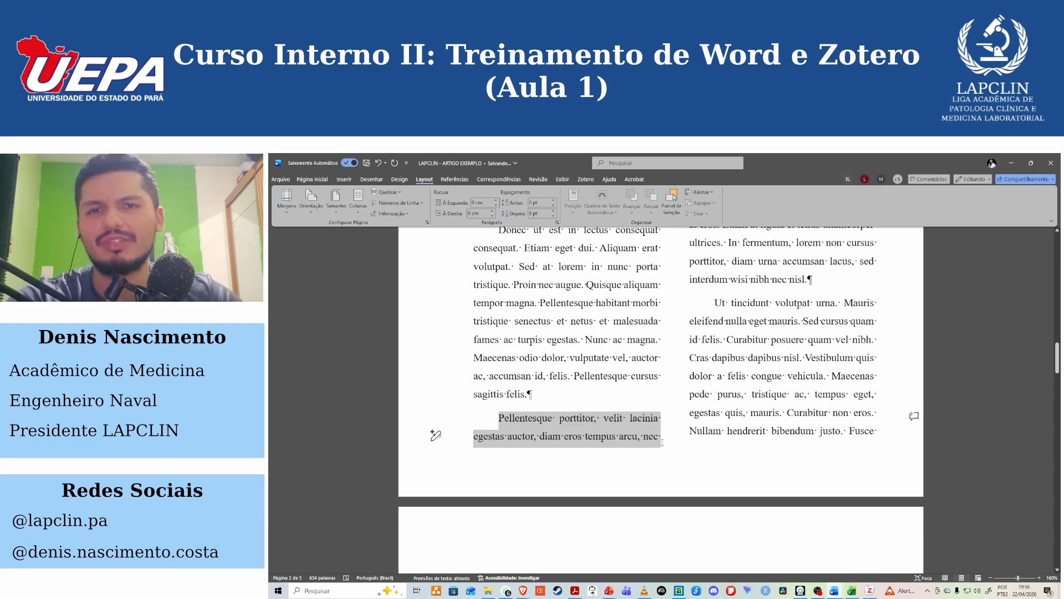
scroll(662, 442, "up", 12)
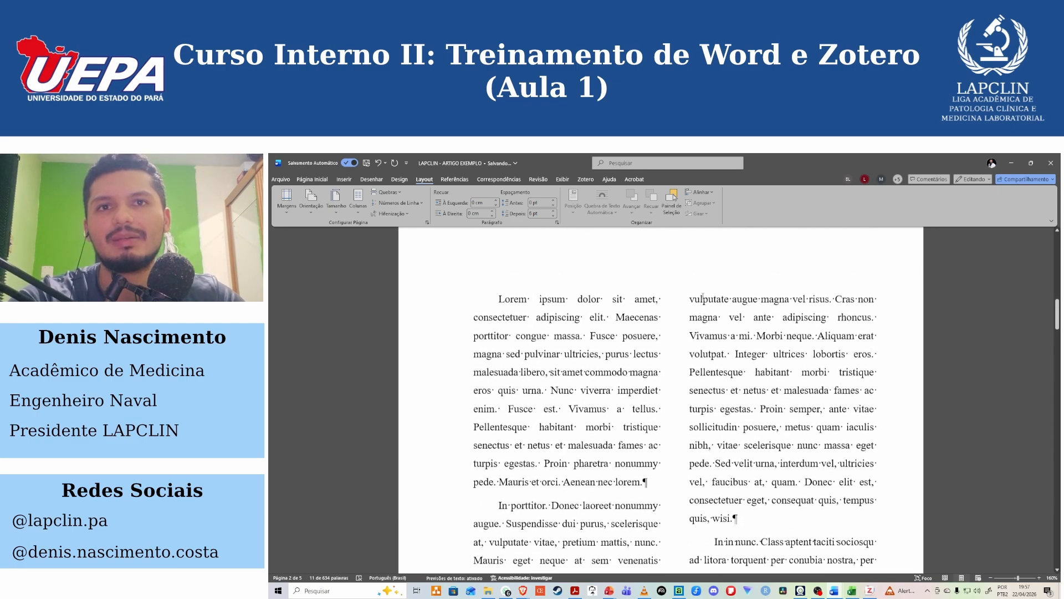
double_click(698, 328)
scroll(575, 498, "down", 6)
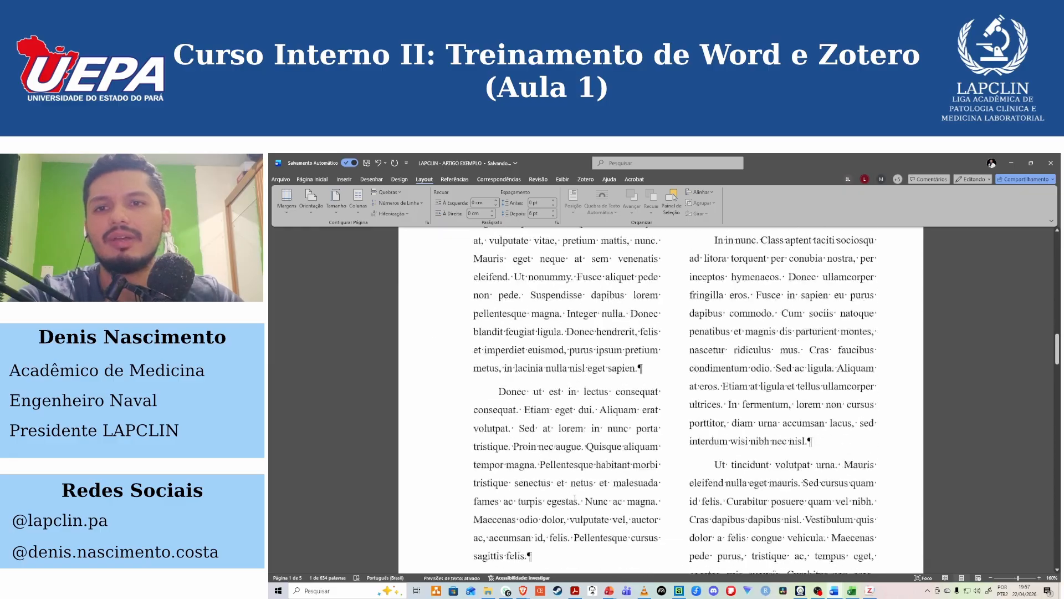
scroll(575, 498, "down", 3)
left_click_drag(498, 419, 655, 436)
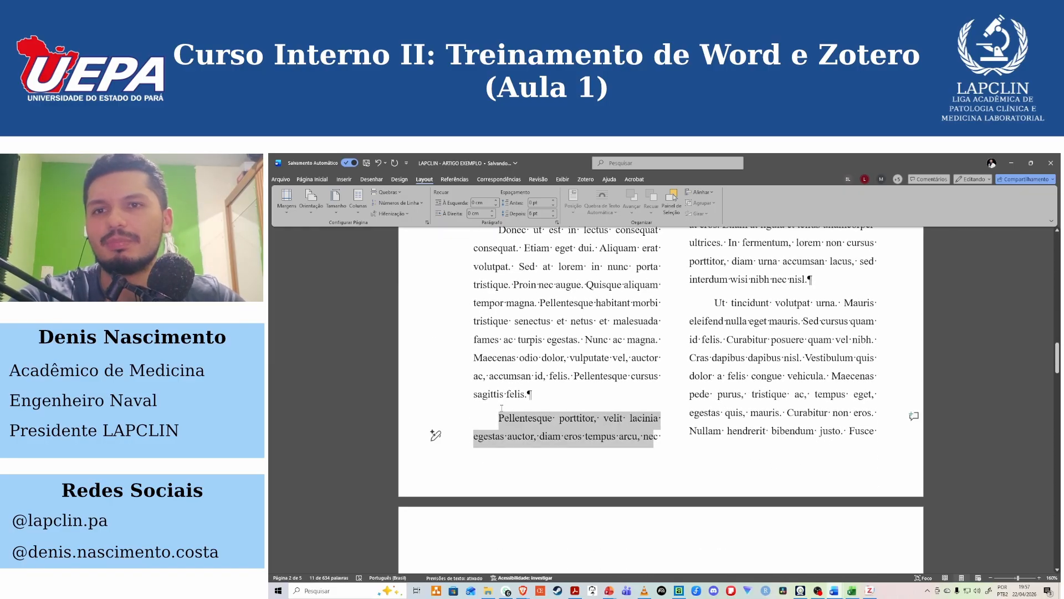
left_click_drag(474, 395, 557, 422)
scroll(558, 423, "up", 2)
scroll(557, 423, "up", 10)
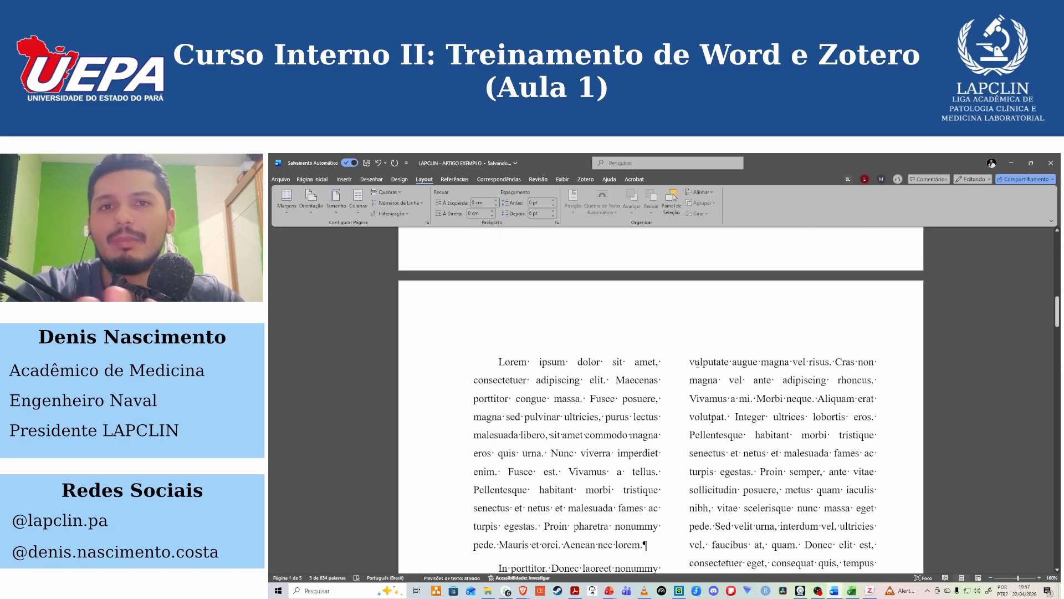
scroll(696, 364, "down", 10)
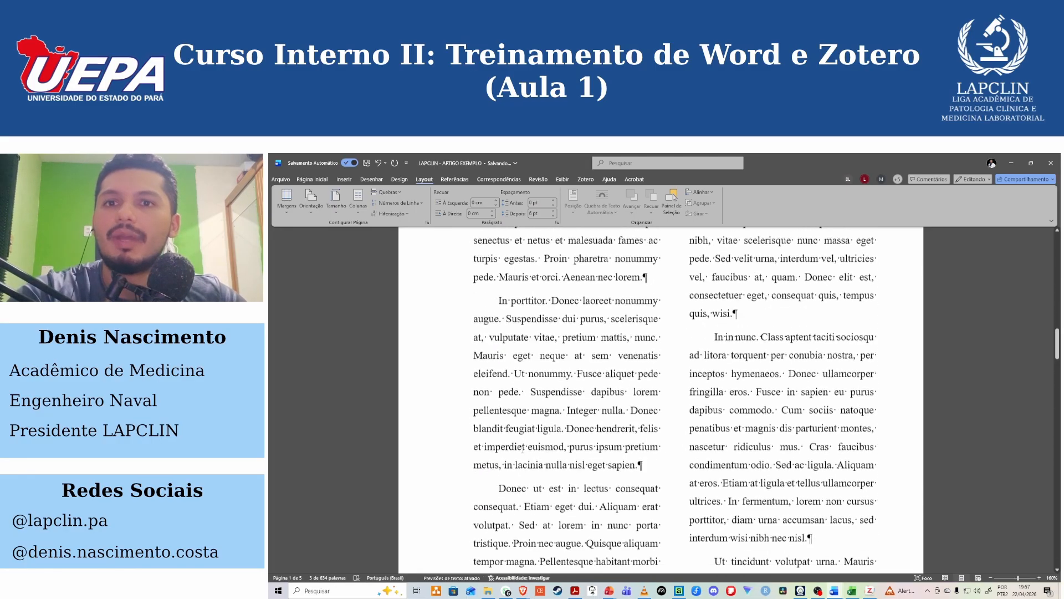
Insert a column break right after "sagittis felis." at the end of the "Donec ut est" paragraph.
left_click(544, 367)
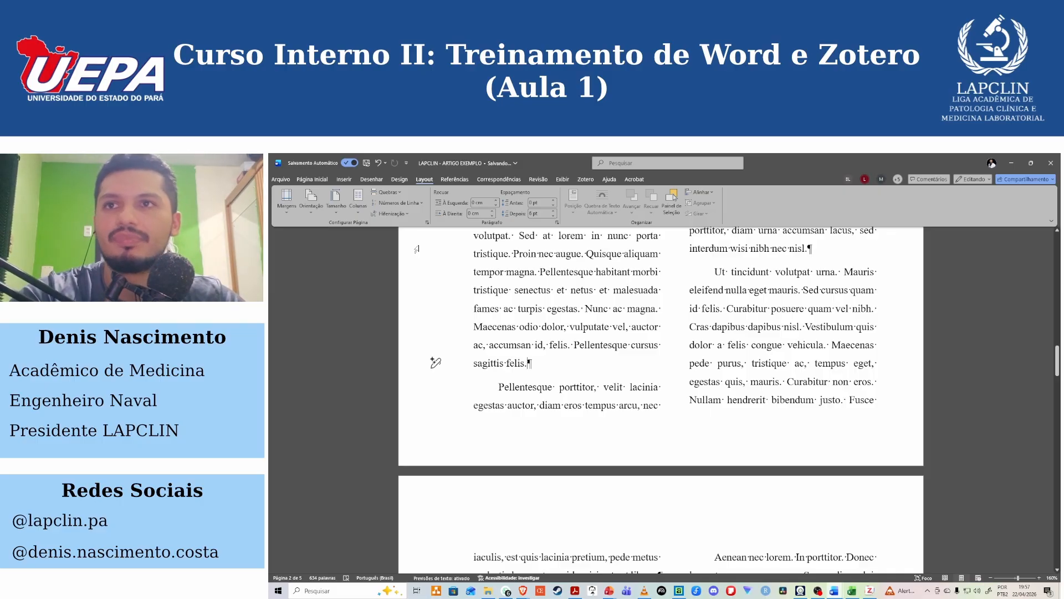
left_click(388, 193)
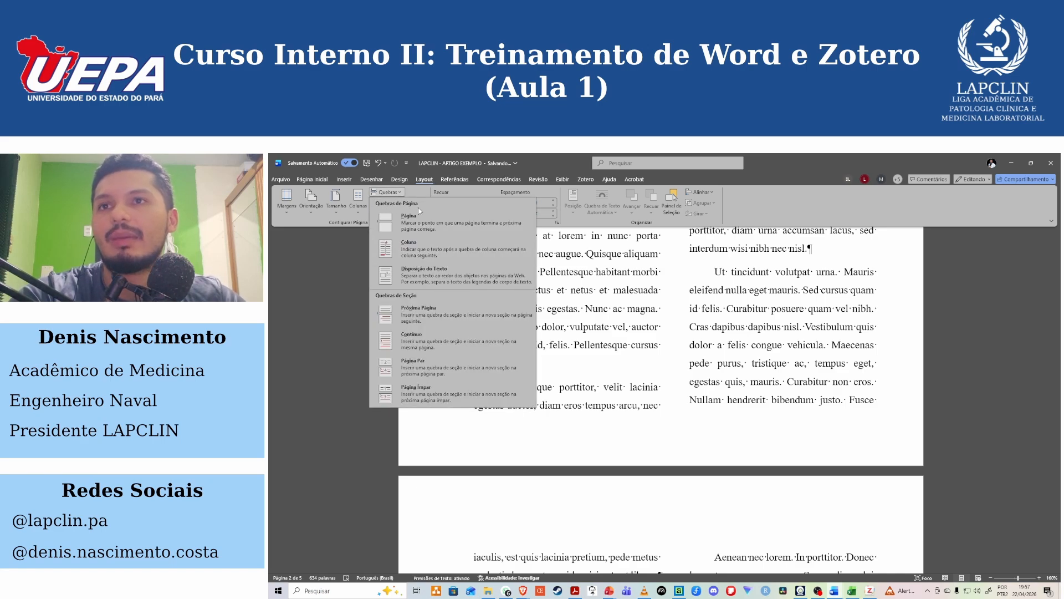
left_click(406, 249)
scroll(619, 409, "up", 3)
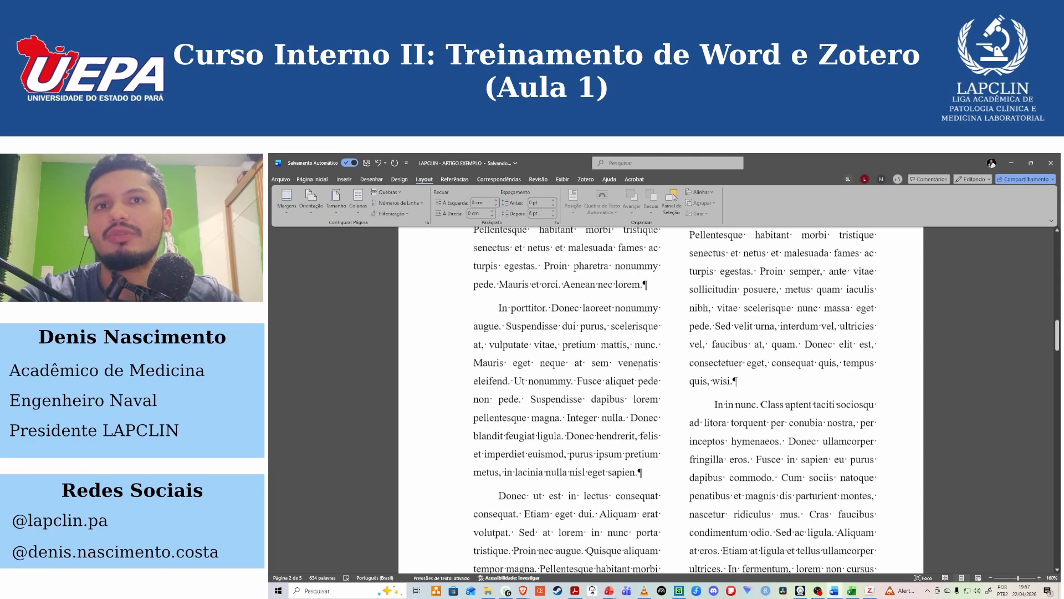
scroll(619, 409, "down", 3)
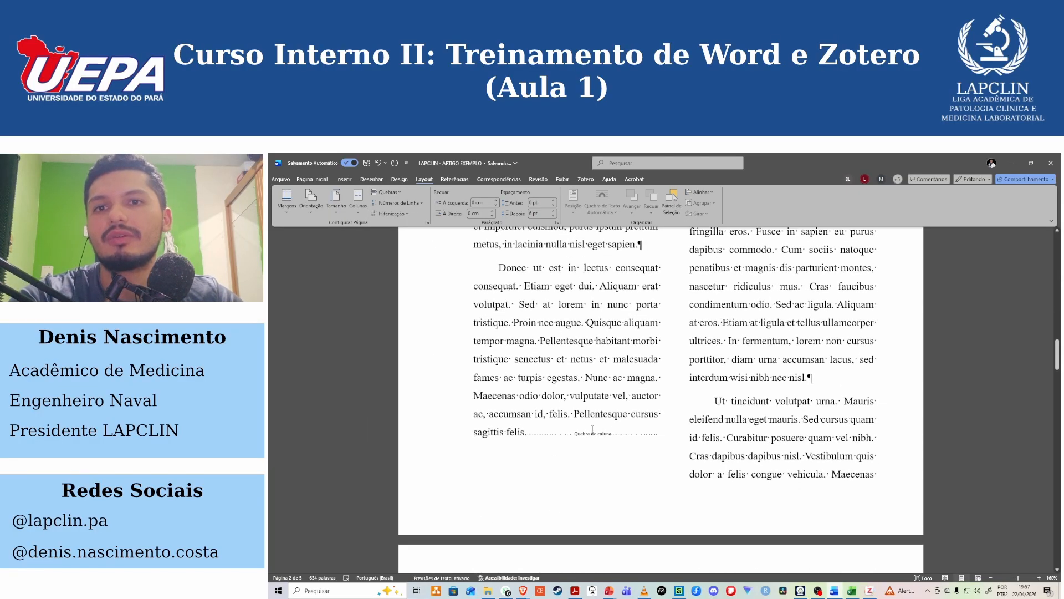
Inspect the column break marker after "sagittis felis." and the text on both sides of it.
left_click(529, 435)
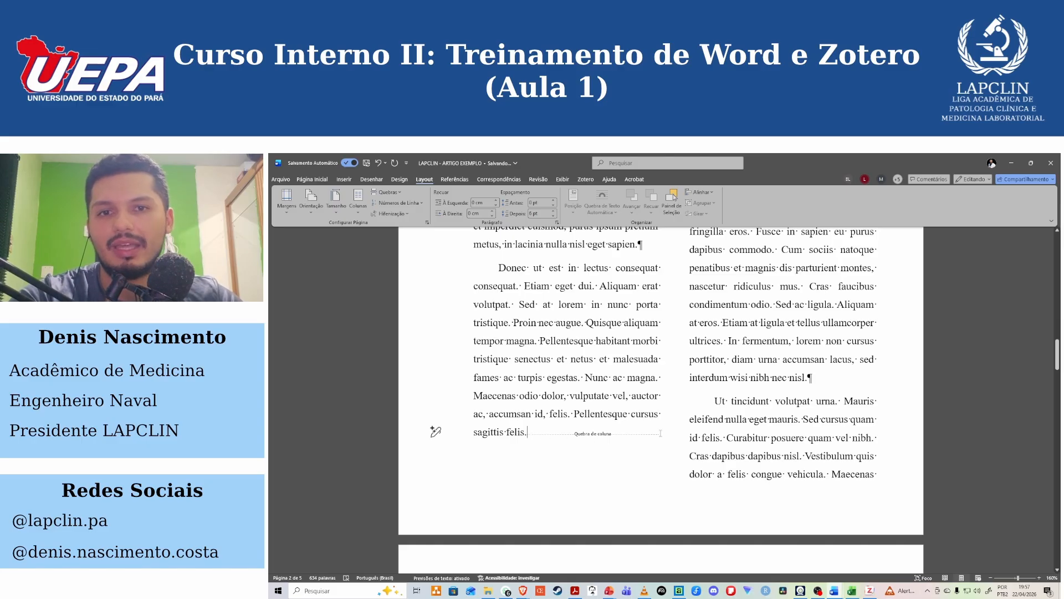
left_click_drag(533, 435, 515, 244)
scroll(574, 364, "up", 5)
left_click_drag(544, 291, 579, 423)
scroll(558, 477, "down", 4)
scroll(559, 492, "down", 2)
left_click(797, 335)
scroll(798, 336, "up", 6)
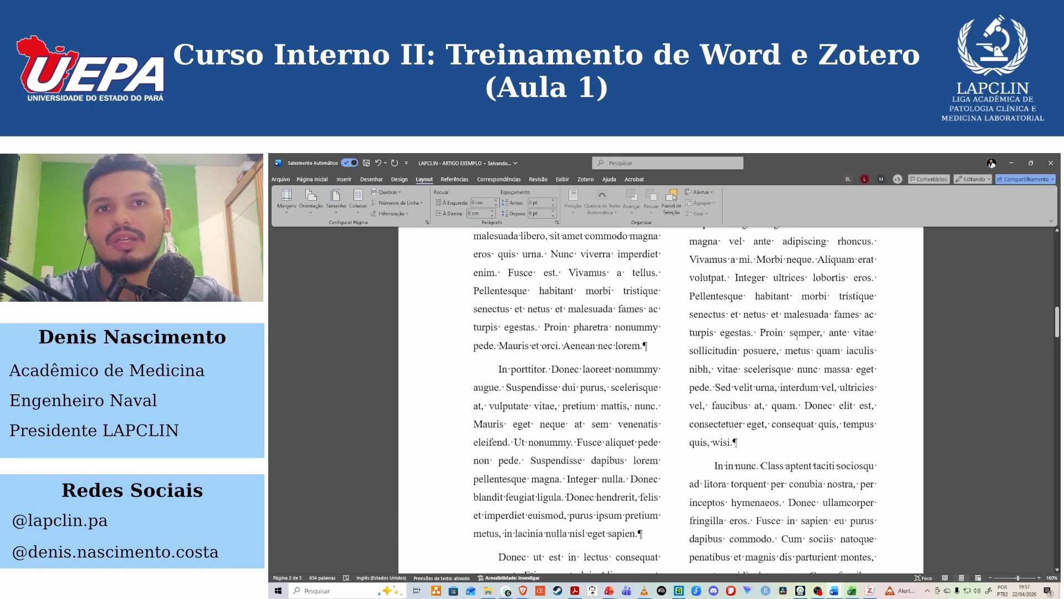
scroll(797, 335, "up", 5)
left_click(701, 397)
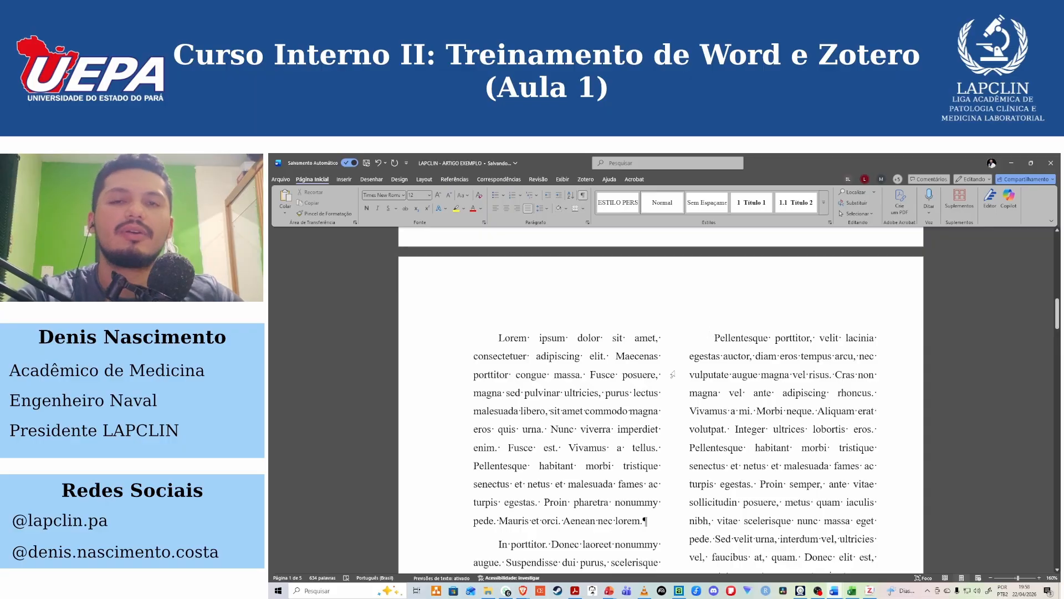
Compare the end of the first column with the "Pellentesque porttitor" paragraph opening the second column.
scroll(544, 467, "down", 10)
left_click(545, 467)
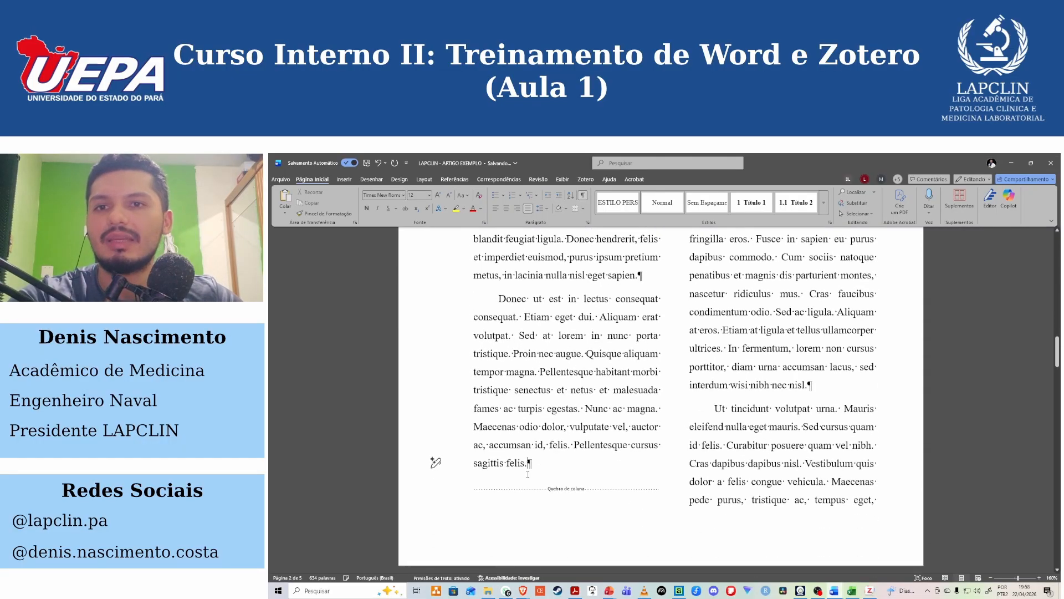
scroll(566, 488, "up", 10)
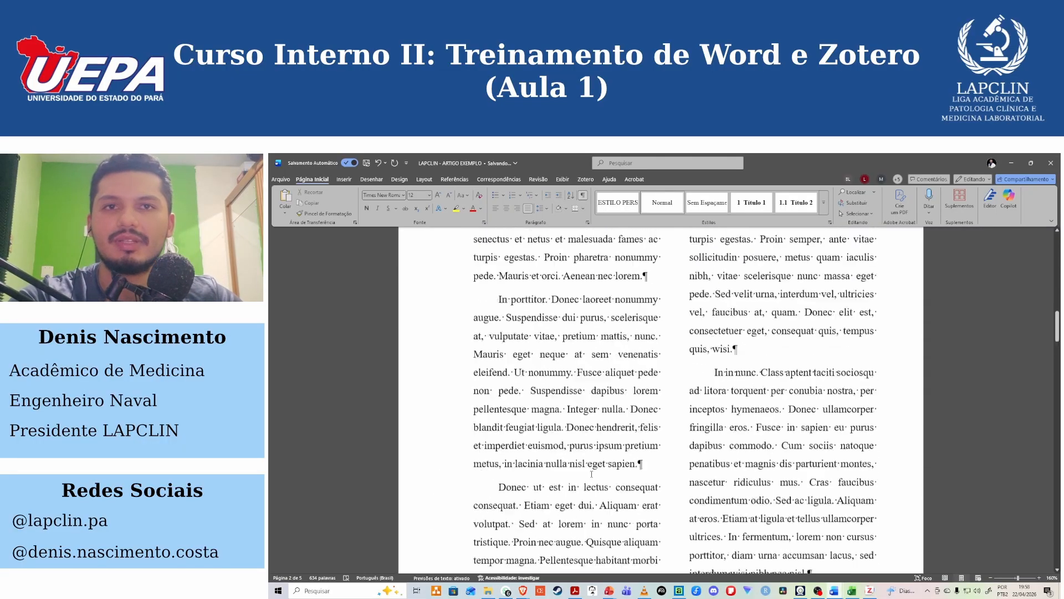
left_click(717, 368)
left_click_drag(717, 368, 854, 461)
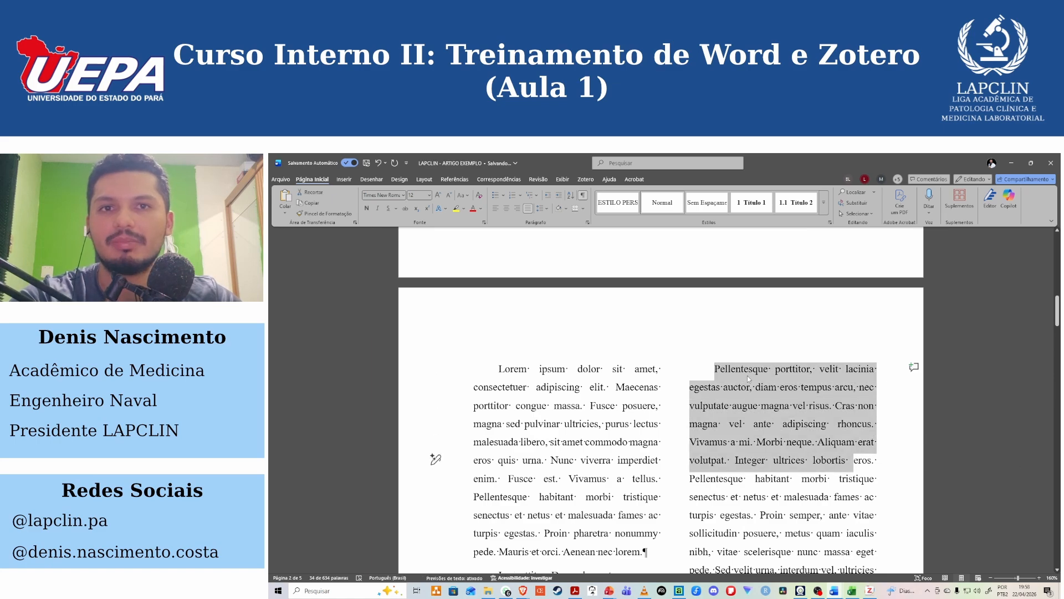
left_click(717, 371)
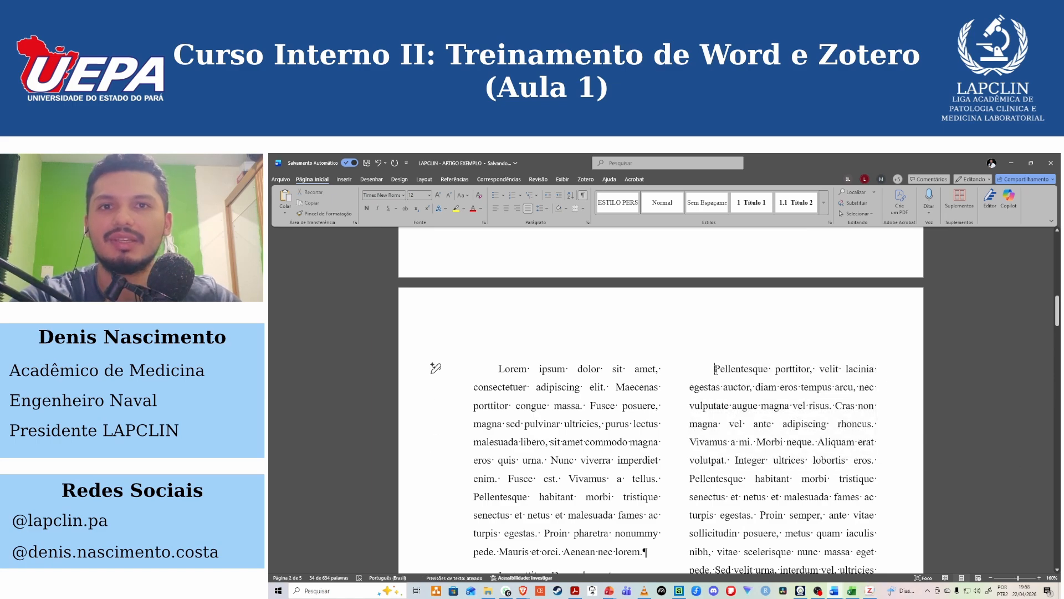
scroll(575, 473, "down", 10)
scroll(574, 473, "down", 2)
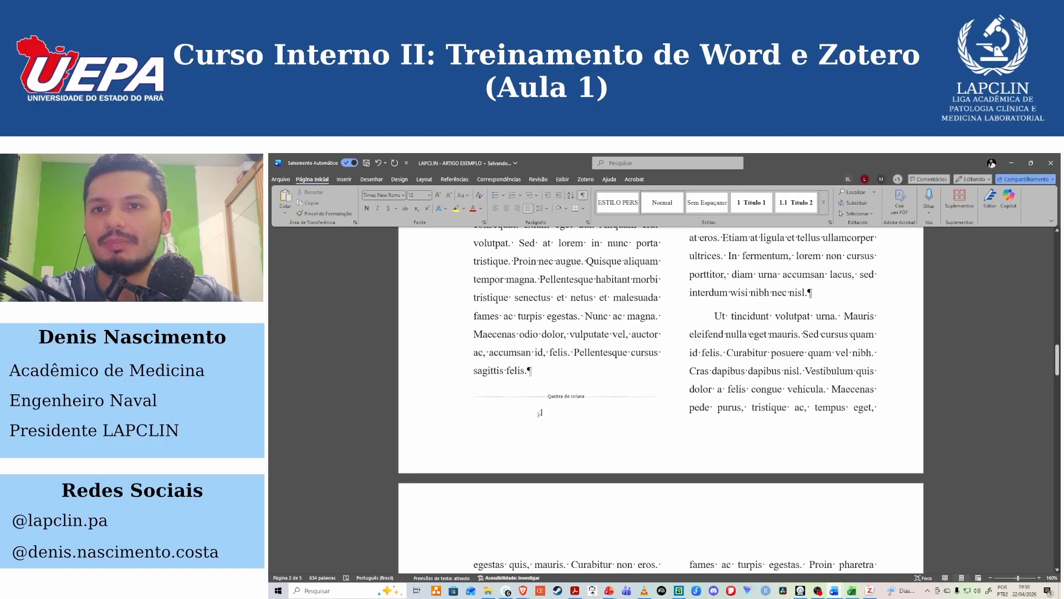
scroll(492, 392, "up", 10)
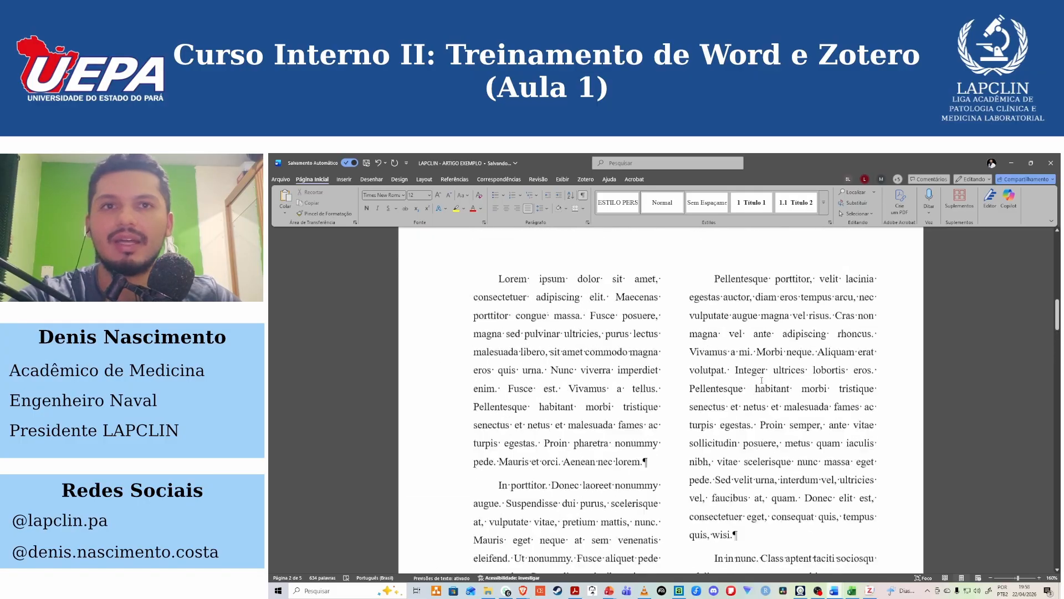
left_click_drag(731, 339, 852, 484)
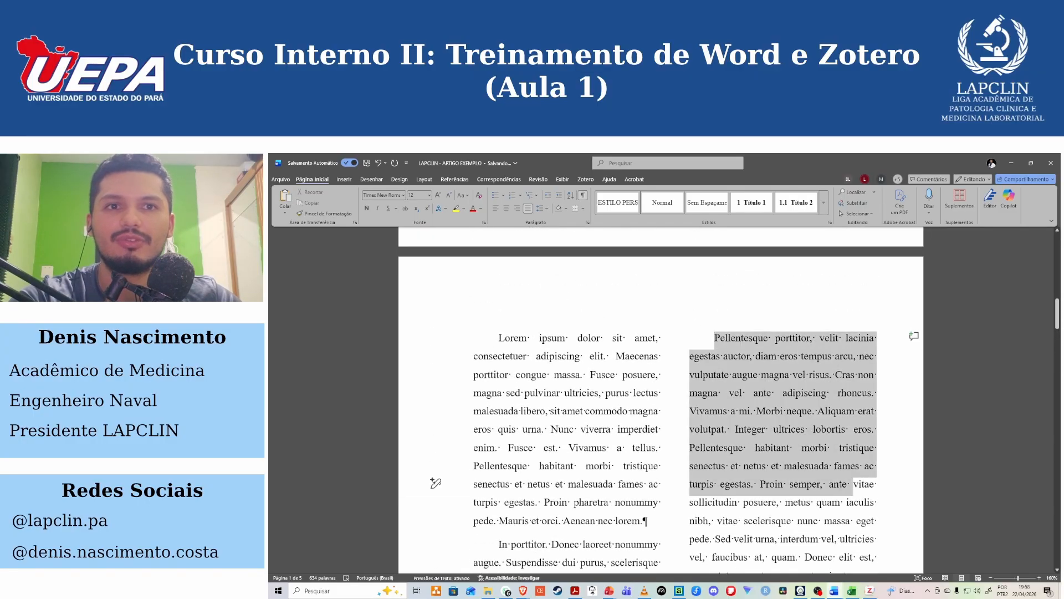
scroll(807, 405, "down", 4)
scroll(807, 405, "up", 5)
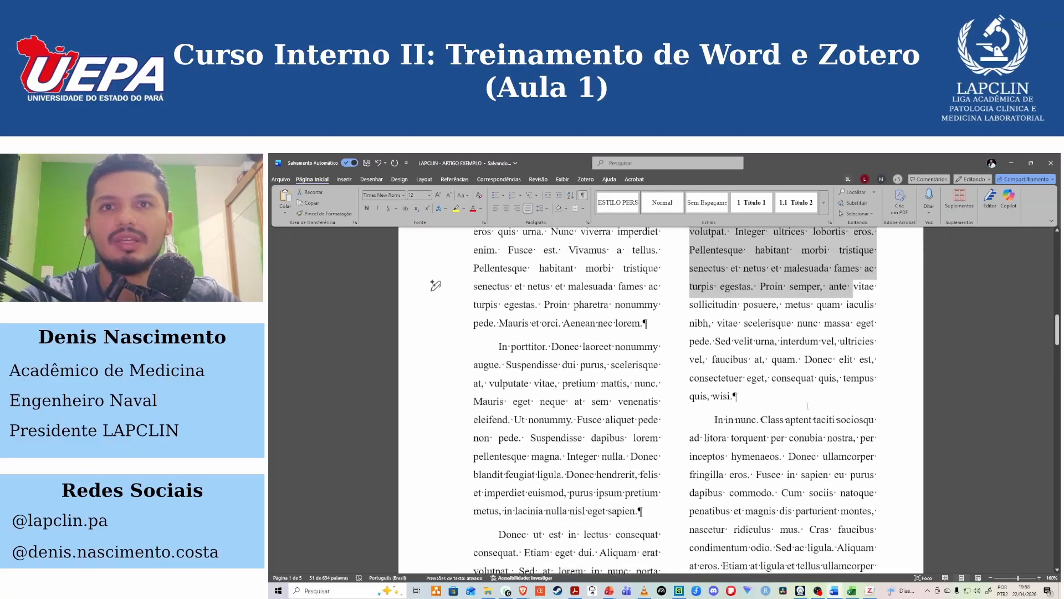
scroll(774, 412, "down", 10)
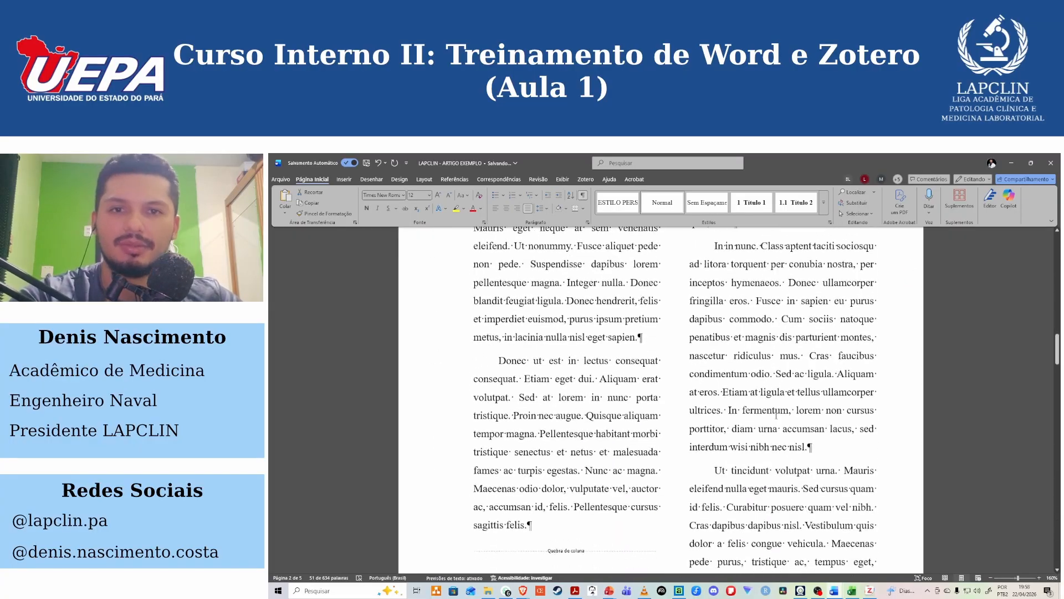
Delete the stray "Jp´p" text and its bullet below "Alterar formatação das referências (ABNT, Vancouver)".
scroll(720, 410, "up", 10)
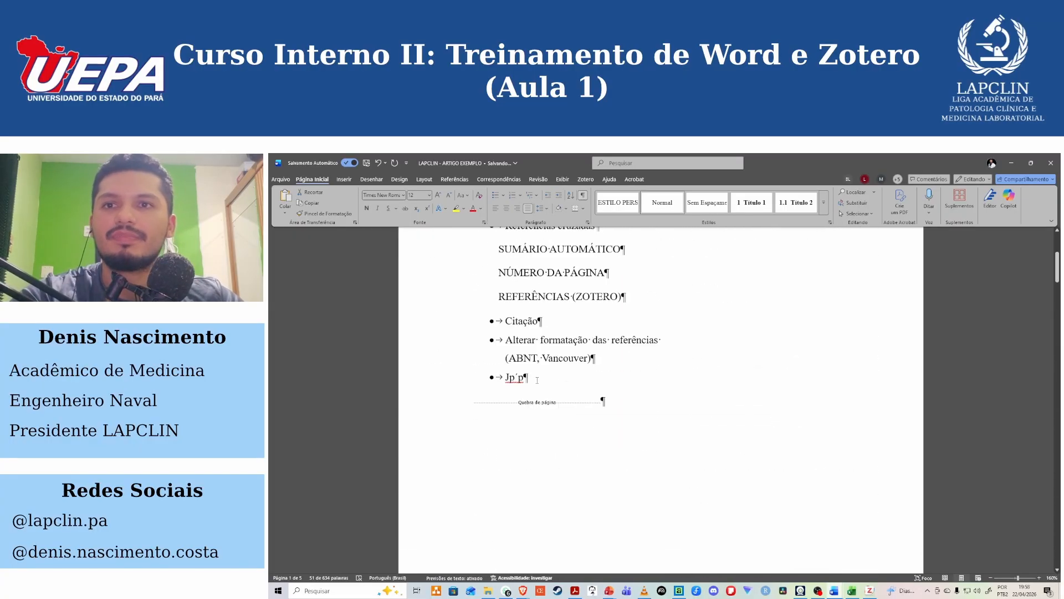
key("BackSpace")
key("BackSpace")
key("BackSpace")
key("BackSpace")
key("BackSpace")
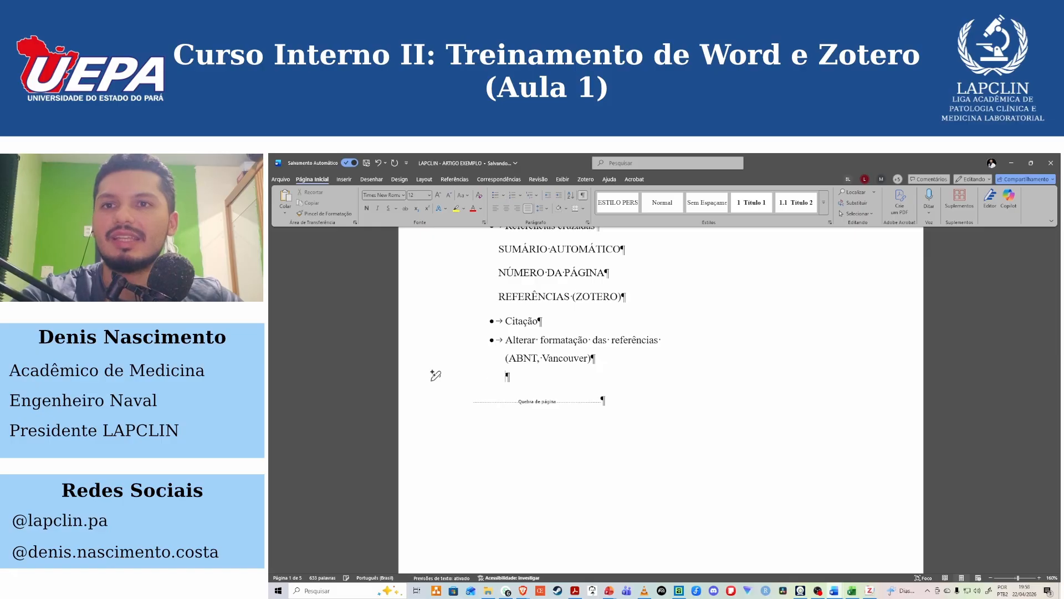
key("BackSpace")
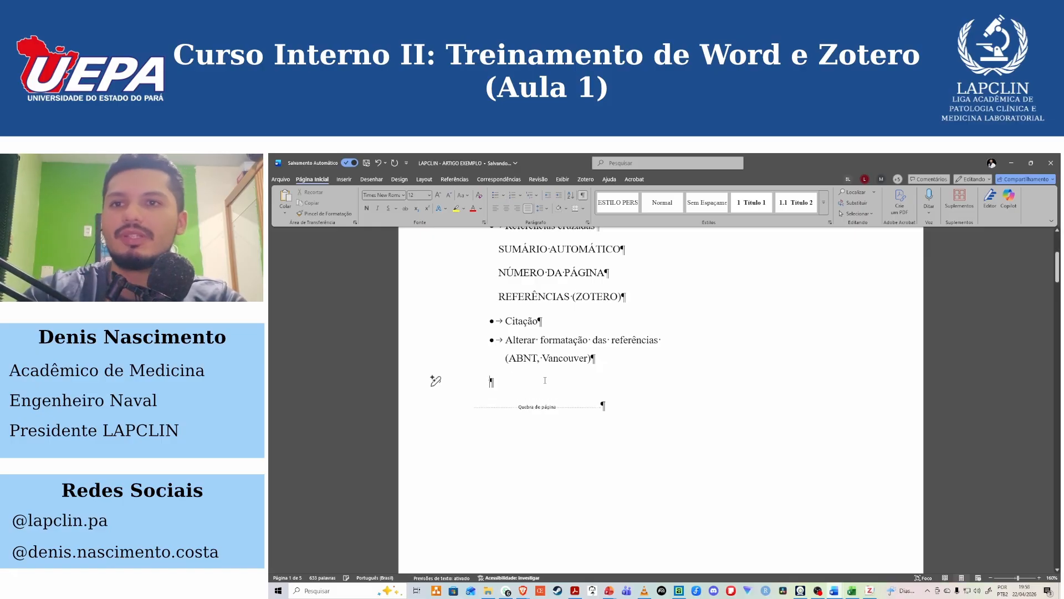
Generate filler text with =lorem(10,10) on the empty line below the "Alterar formatação das referências" bullet.
type("=ç")
key("BackSpace")
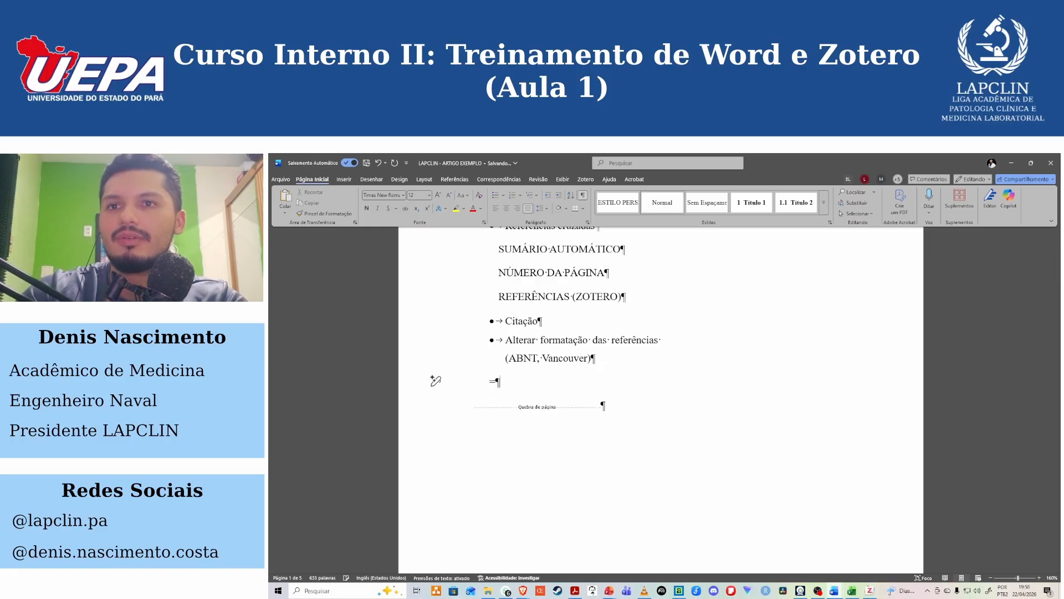
type("lorem(10,10")
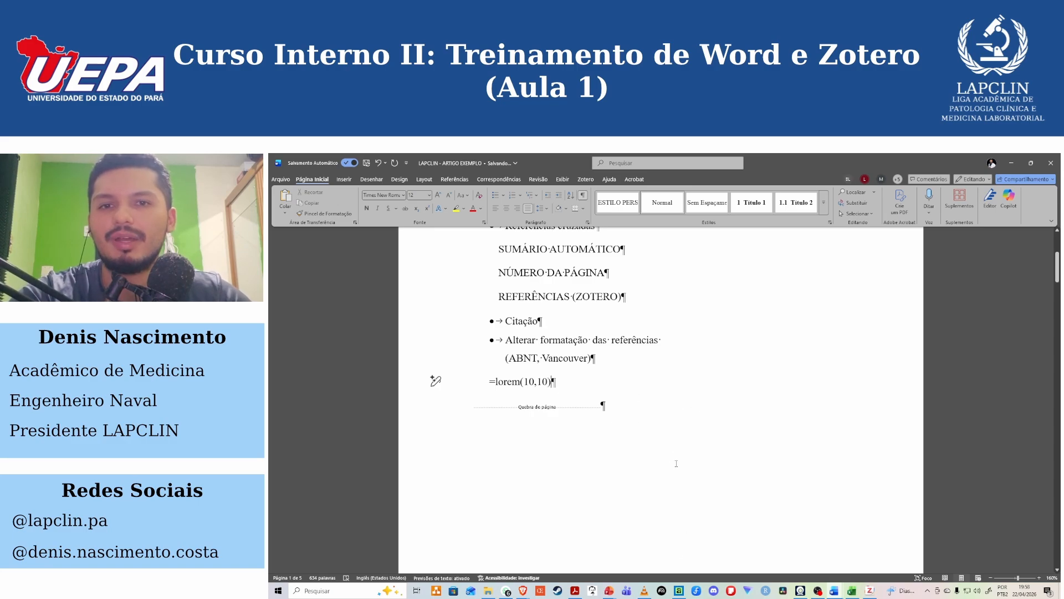
key("Return")
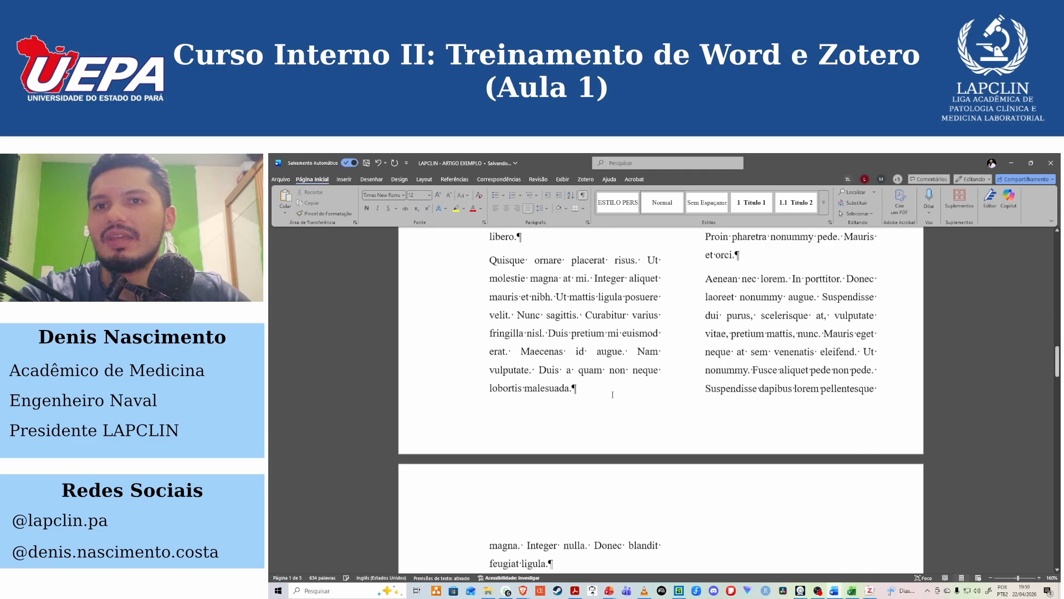
scroll(610, 410, "down", 5)
scroll(604, 434, "up", 10)
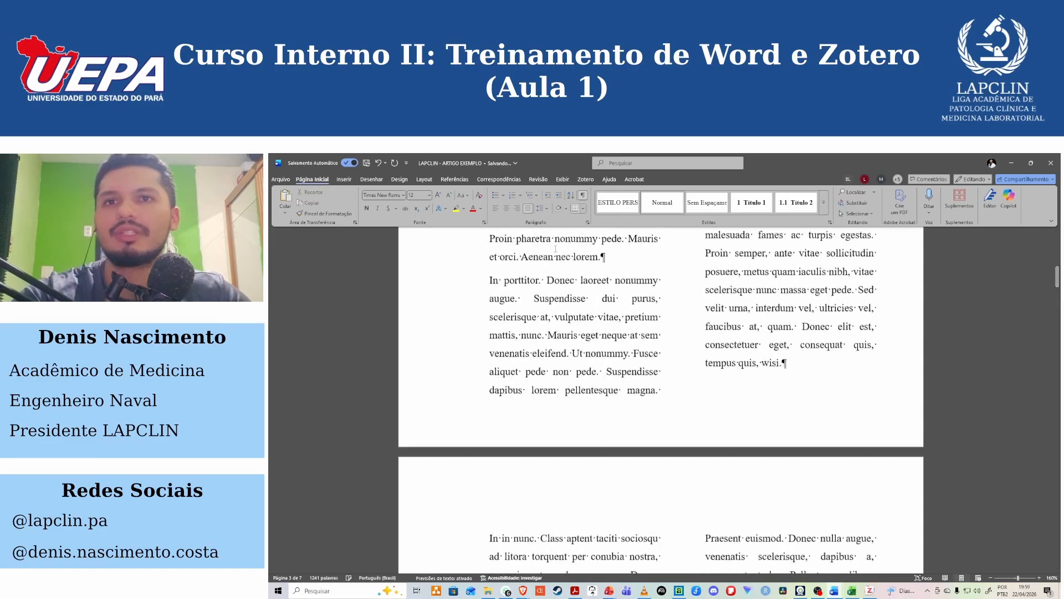
scroll(649, 380, "up", 5)
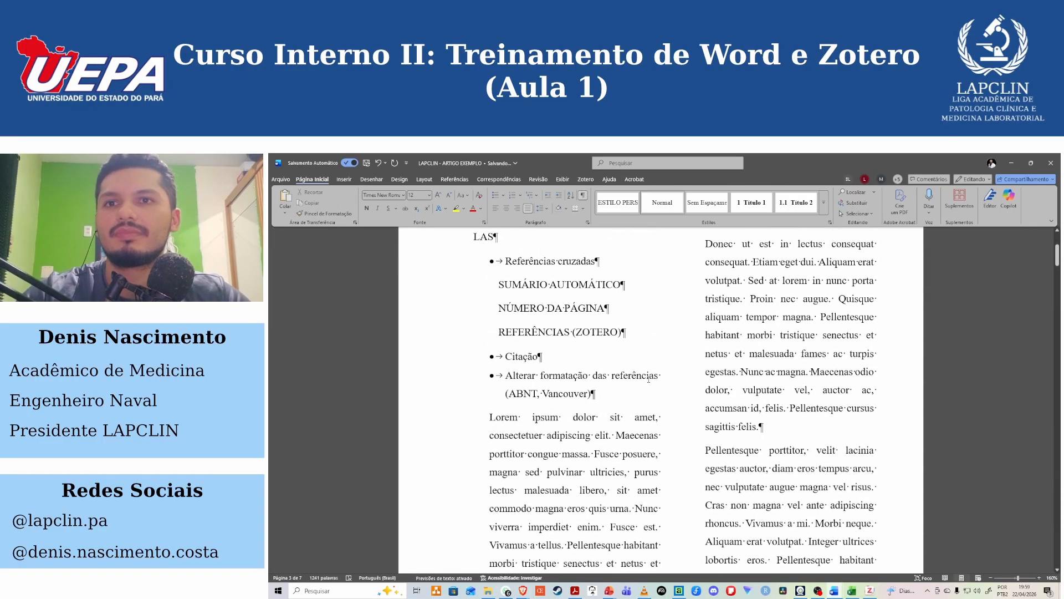
Undo the generated filler text and remove the =lorem(10,10) line below the "Alterar formatação das referências" bullet.
key("ctrl+z")
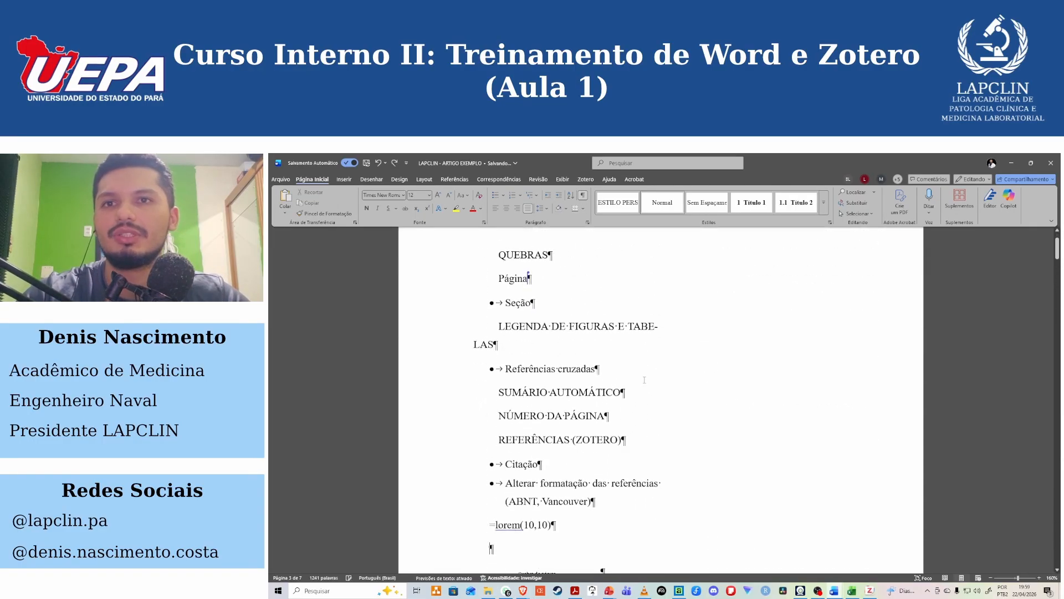
scroll(610, 361, "down", 5)
left_click_drag(491, 331, 486, 309)
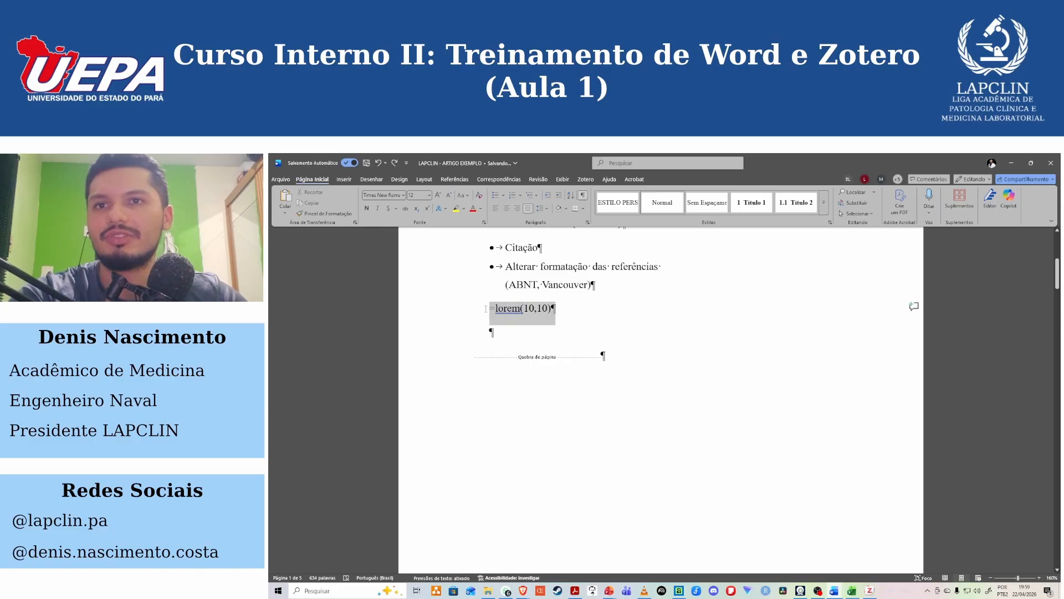
key("ctrl+y")
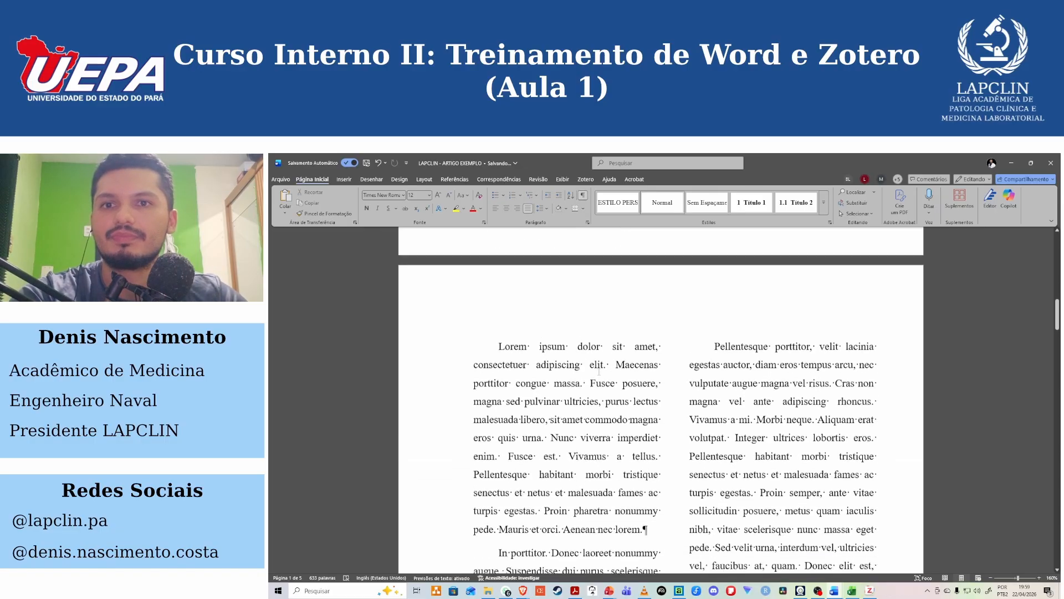
Examine the column break after "sagittis felis." and the available page and section break types.
scroll(642, 368, "down", 10)
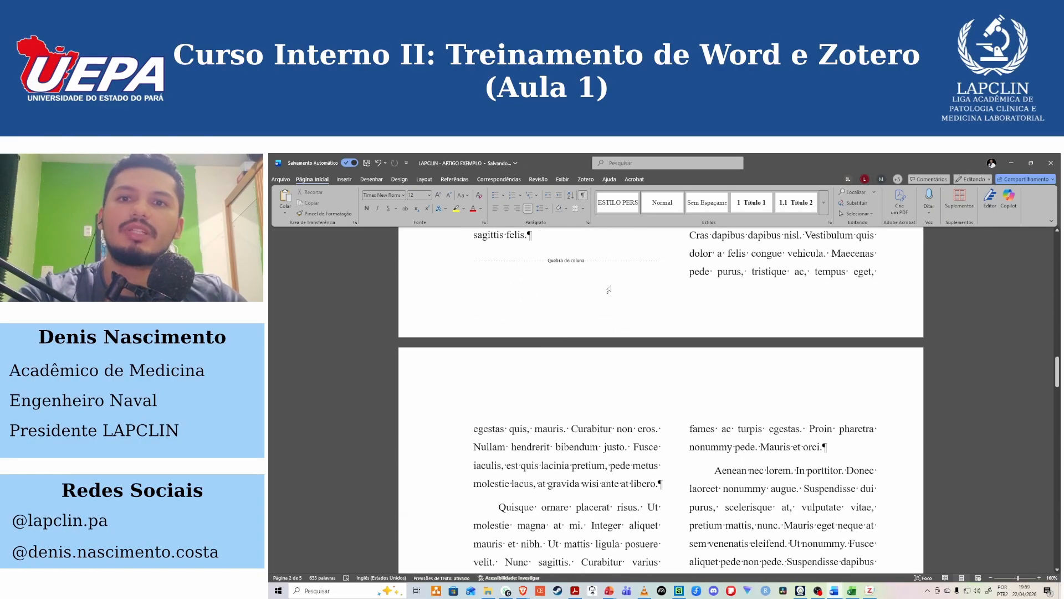
scroll(609, 289, "up", 4)
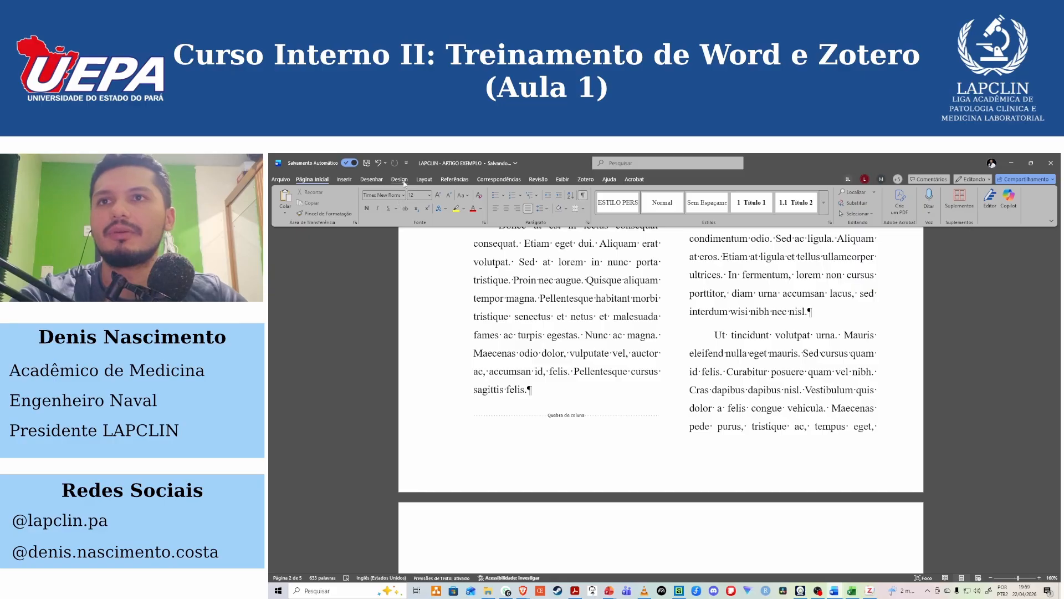
left_click(424, 179)
left_click(387, 192)
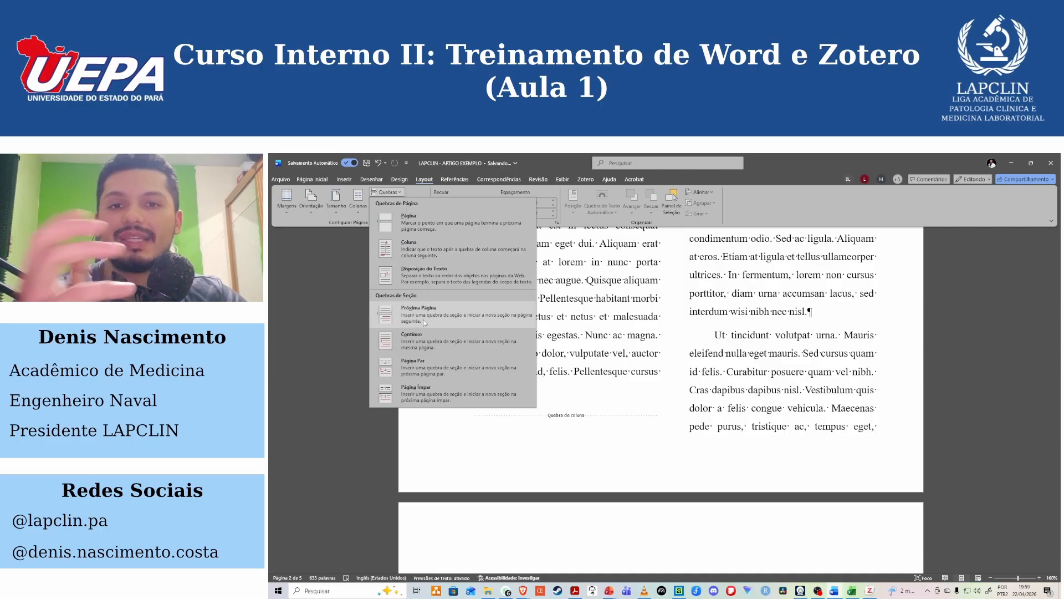
Delete the column break after the paragraph ending "sagittis felis.".
left_click(461, 415)
left_click(462, 415)
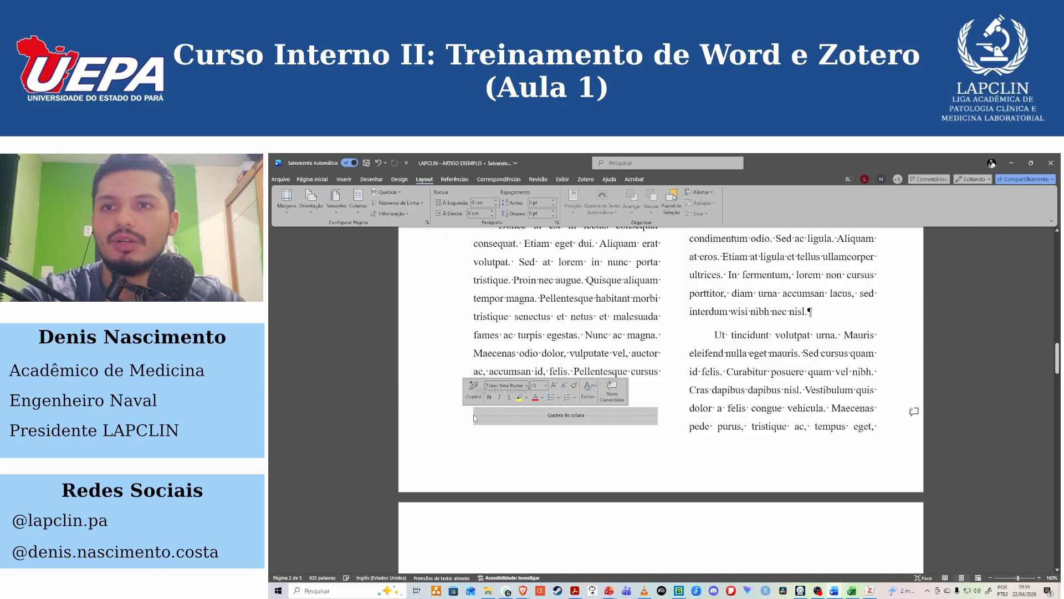
key("Delete")
Set the article's text to a single column and check the bullet list and filler paragraphs.
scroll(539, 287, "up", 3)
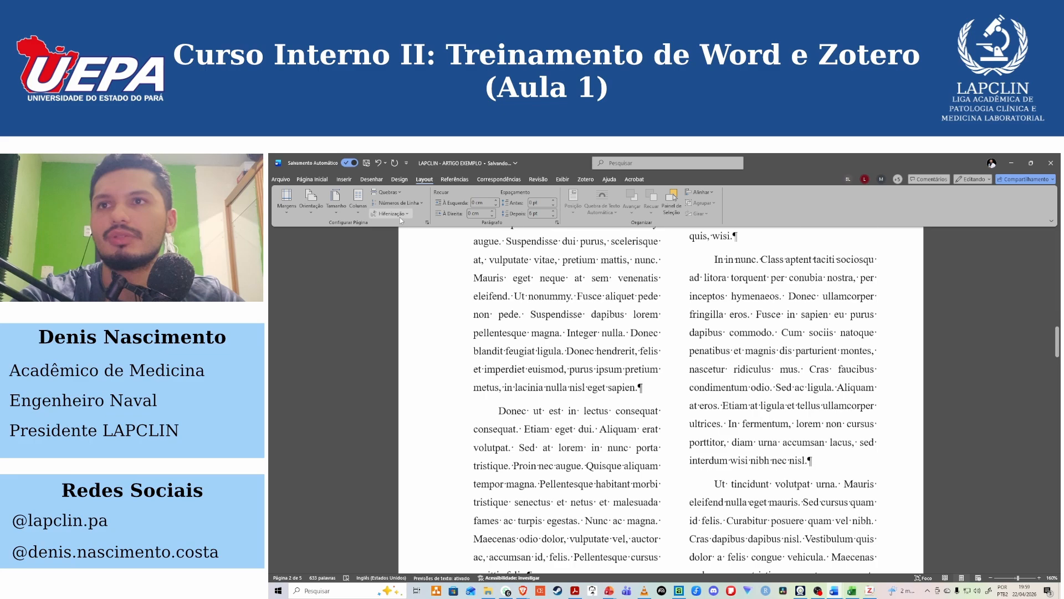
left_click(367, 211)
left_click(368, 232)
scroll(645, 367, "up", 10)
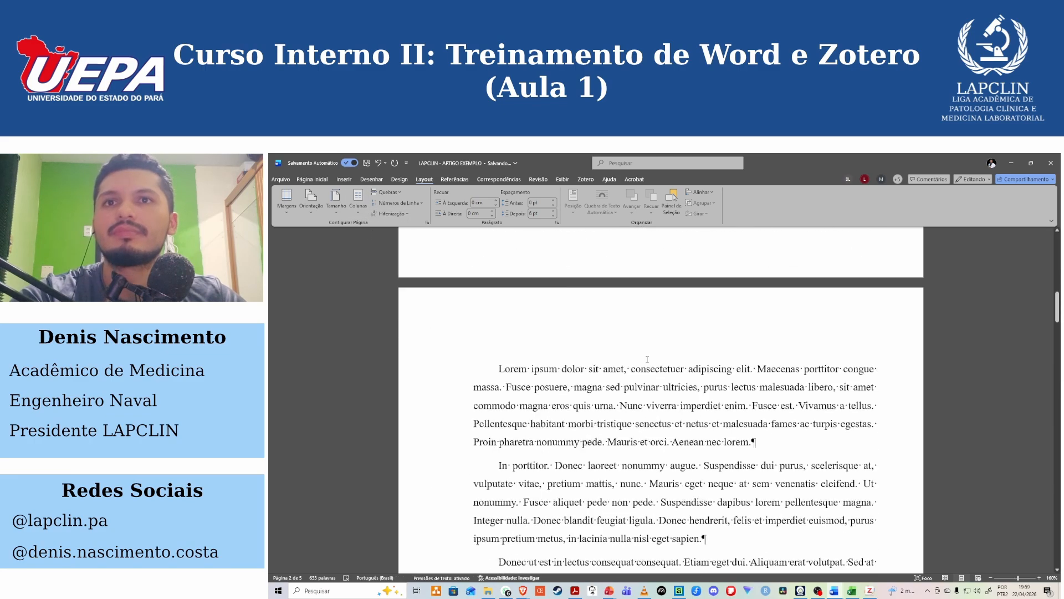
scroll(645, 367, "up", 2)
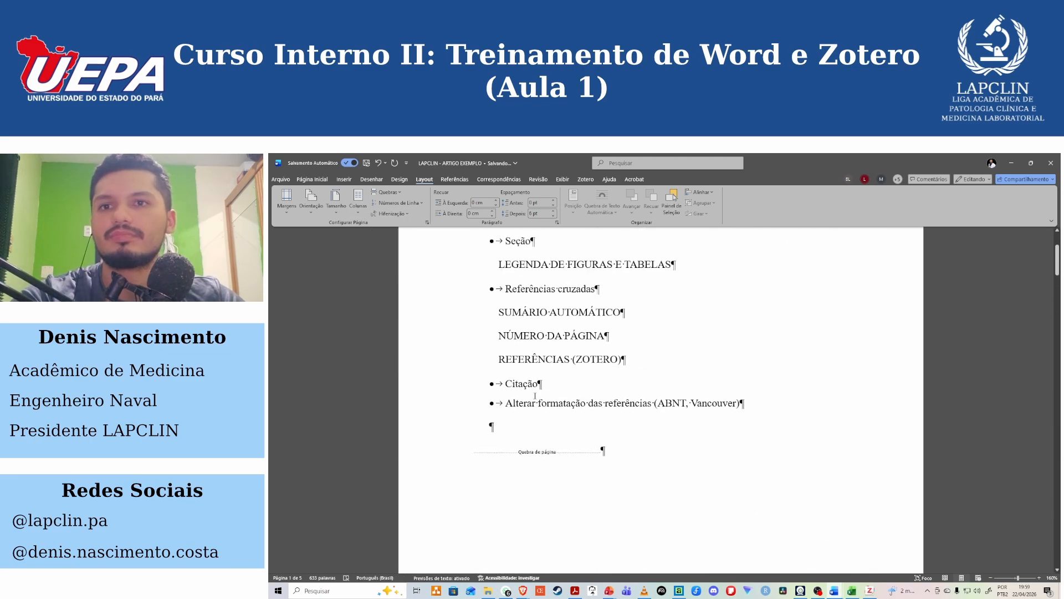
scroll(535, 396, "down", 12)
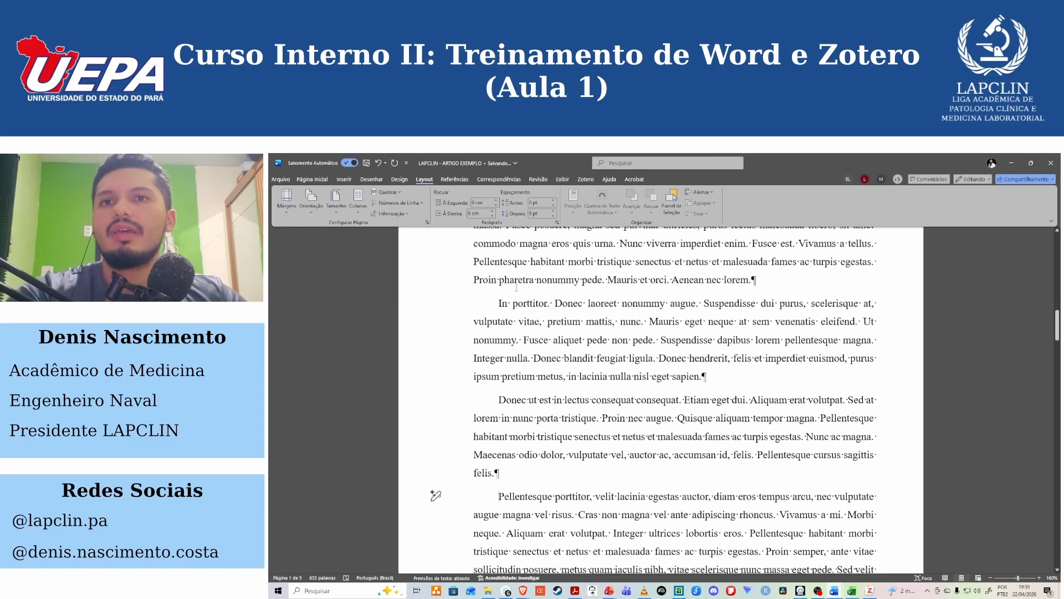
Review the opening filler paragraph and the section break types, including Próxima Página and Contínuo.
scroll(516, 288, "up", 4)
left_click_drag(499, 328, 775, 360)
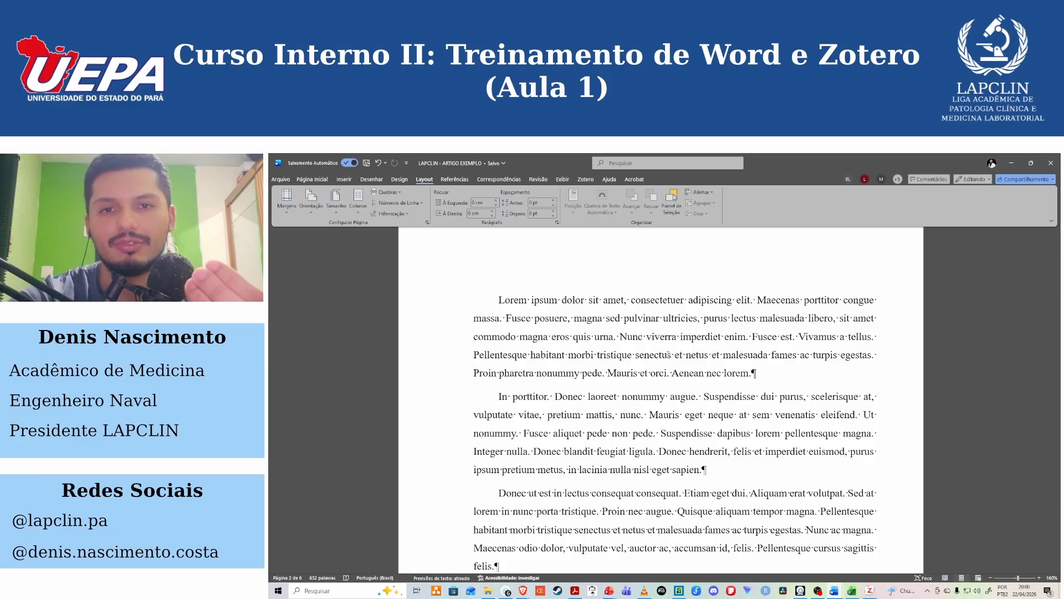
scroll(669, 355, "up", 3)
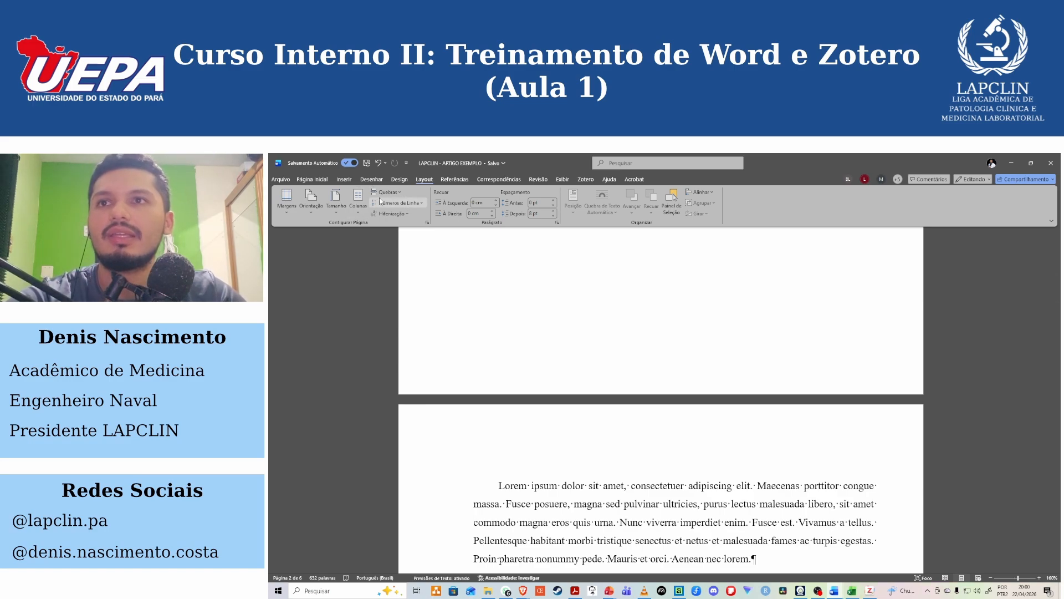
left_click(386, 192)
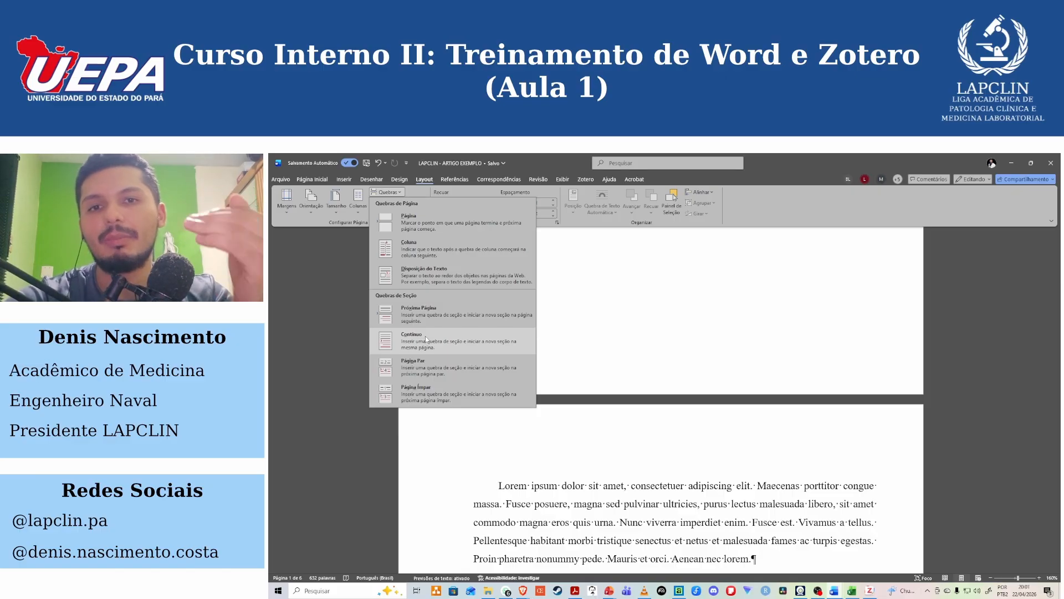
scroll(623, 390, "down", 4)
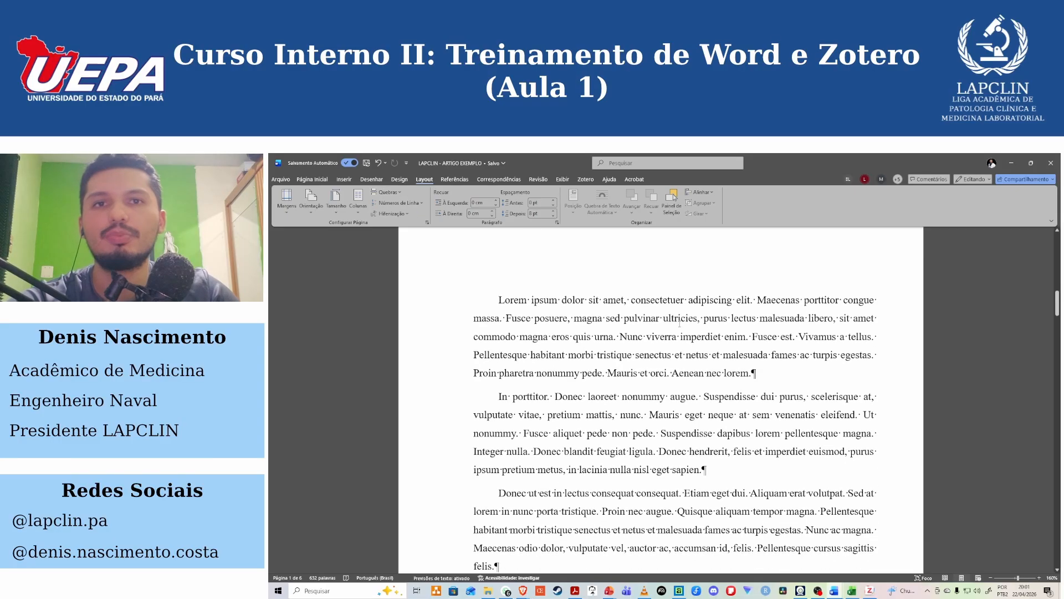
Set the article's text to two columns.
left_click(358, 200)
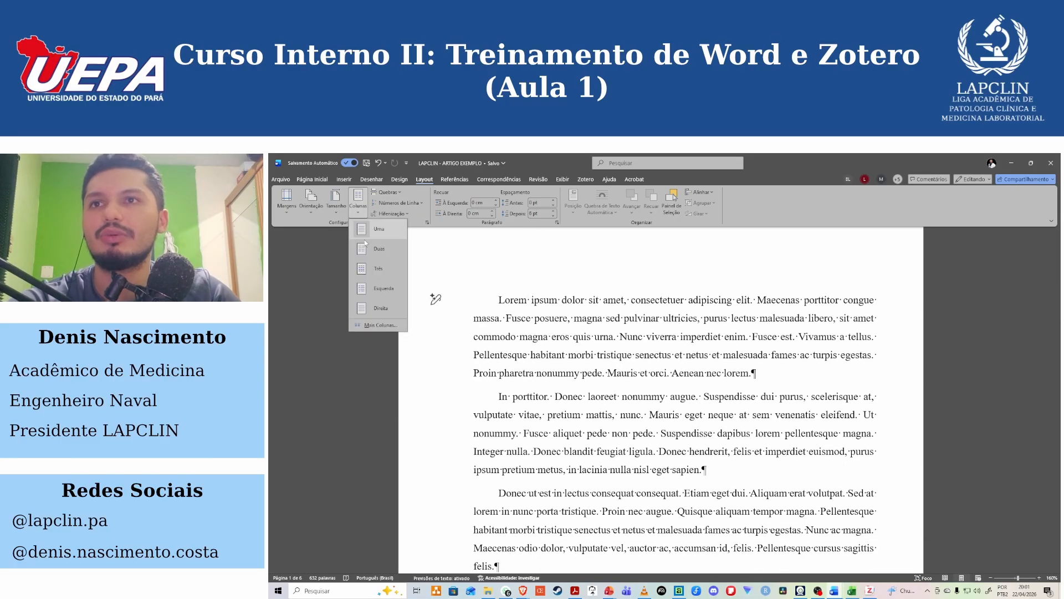
left_click(377, 250)
scroll(607, 354, "down", 10)
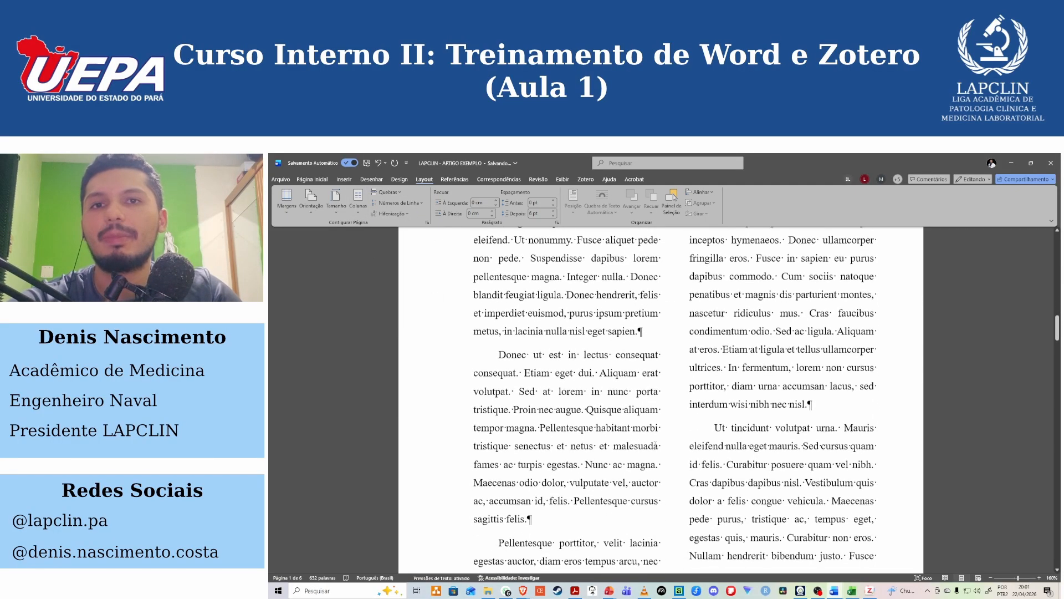
Highlight passages in the first and second columns to compare how the text runs across them.
left_click_drag(656, 463, 509, 228)
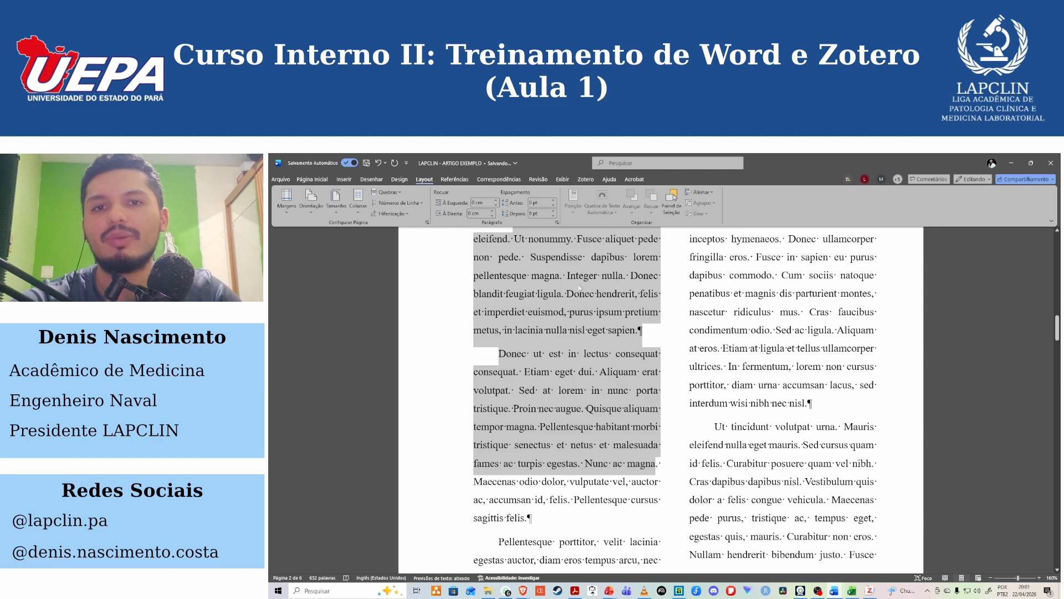
scroll(579, 288, "down", 2)
scroll(580, 288, "up", 4)
left_click_drag(715, 264, 855, 543)
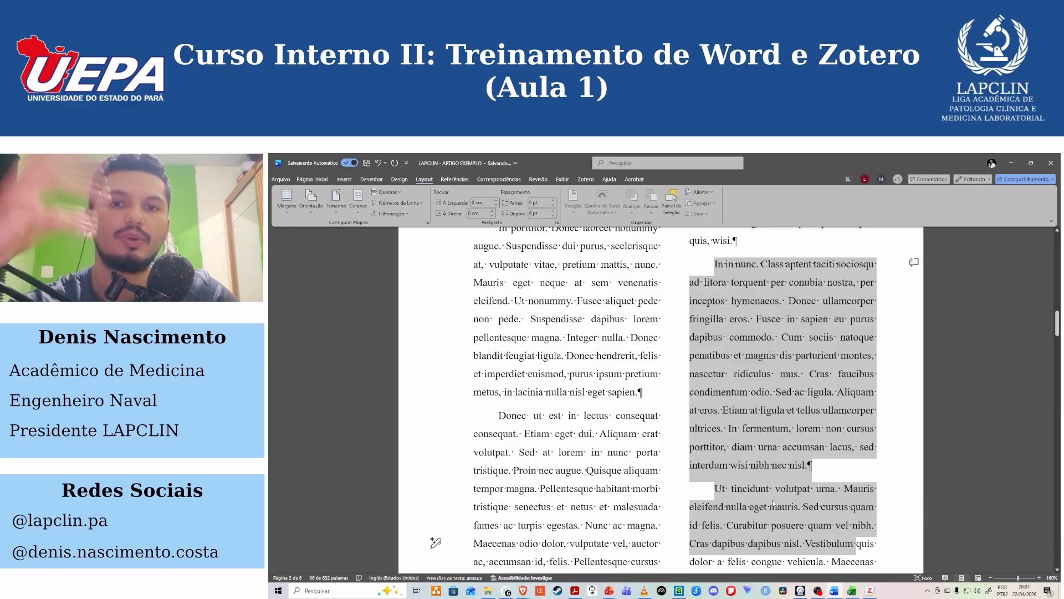
left_click_drag(502, 265, 835, 317)
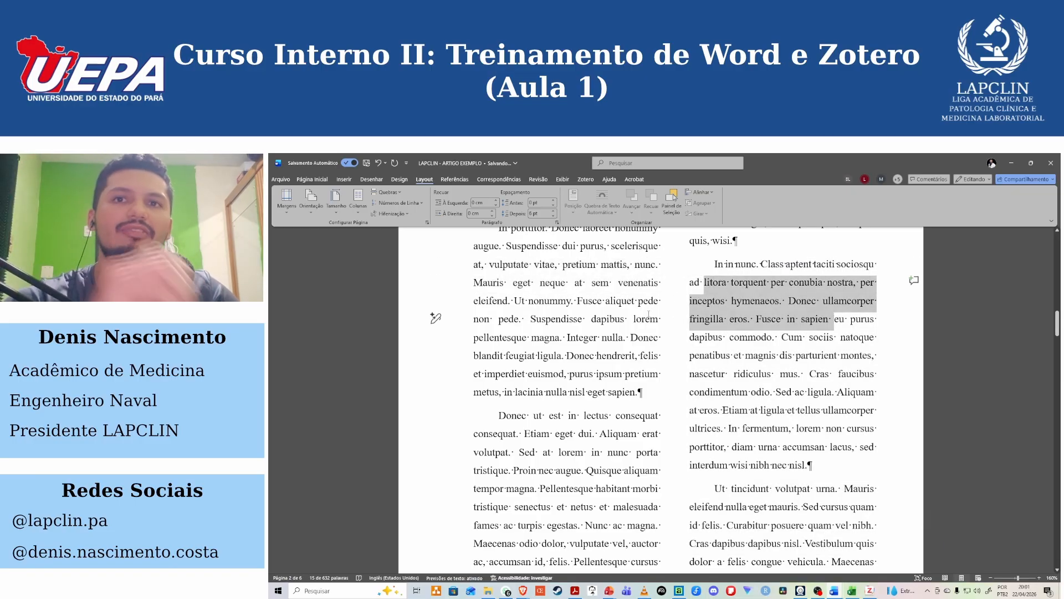
left_click_drag(649, 316, 555, 316)
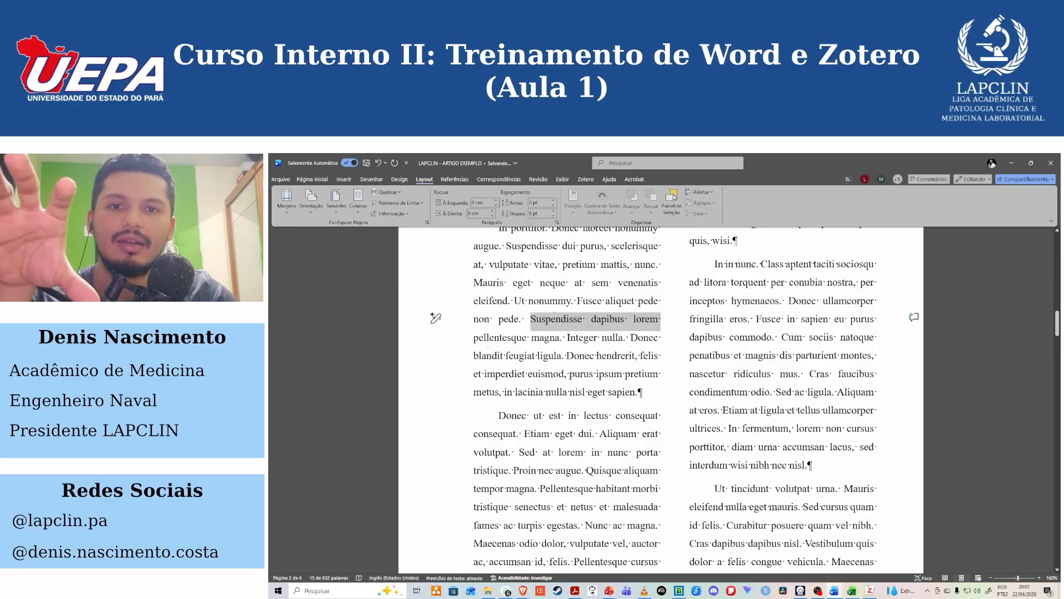
Format only the passage "Cum sociis natoque penatibus et magnis dis parturient montes" as a single column.
left_click_drag(775, 337, 872, 355)
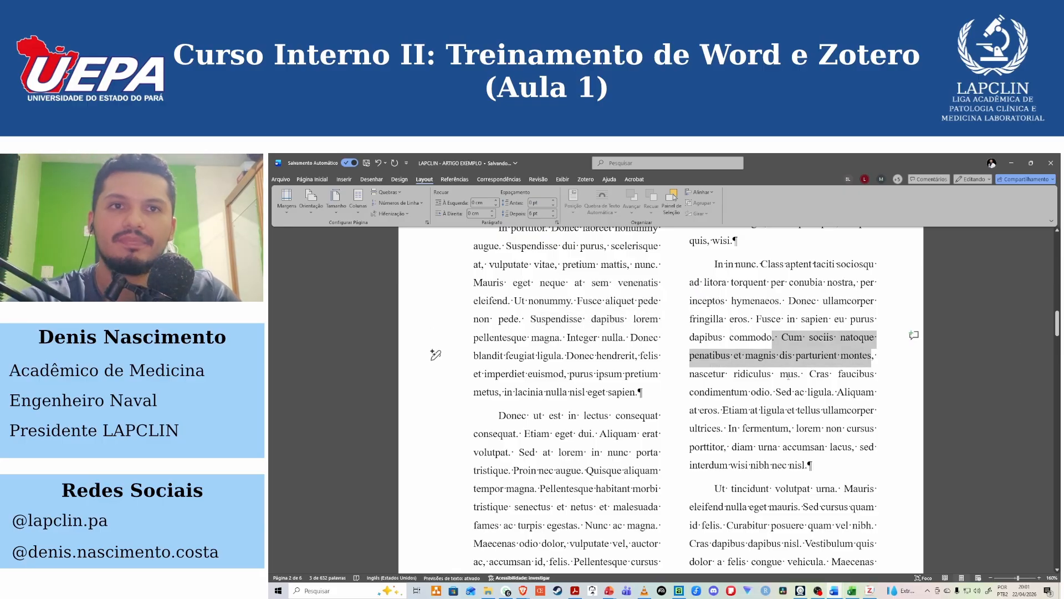
scroll(390, 242, "up", 5)
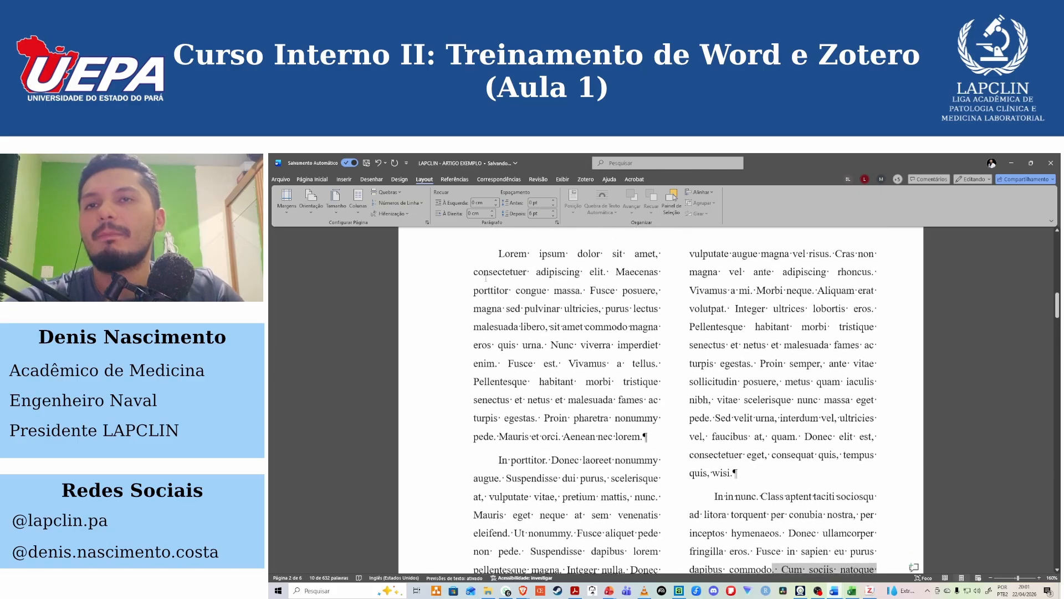
left_click(364, 211)
left_click(379, 228)
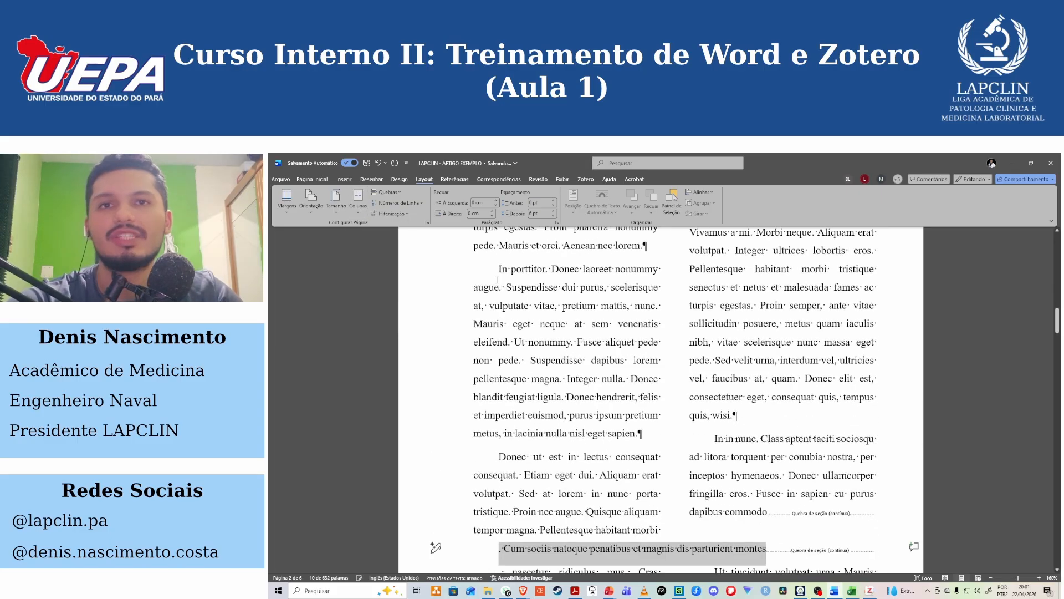
Delete the continuous section breaks before and after the "Cum sociis natoque" passage.
left_click(698, 407)
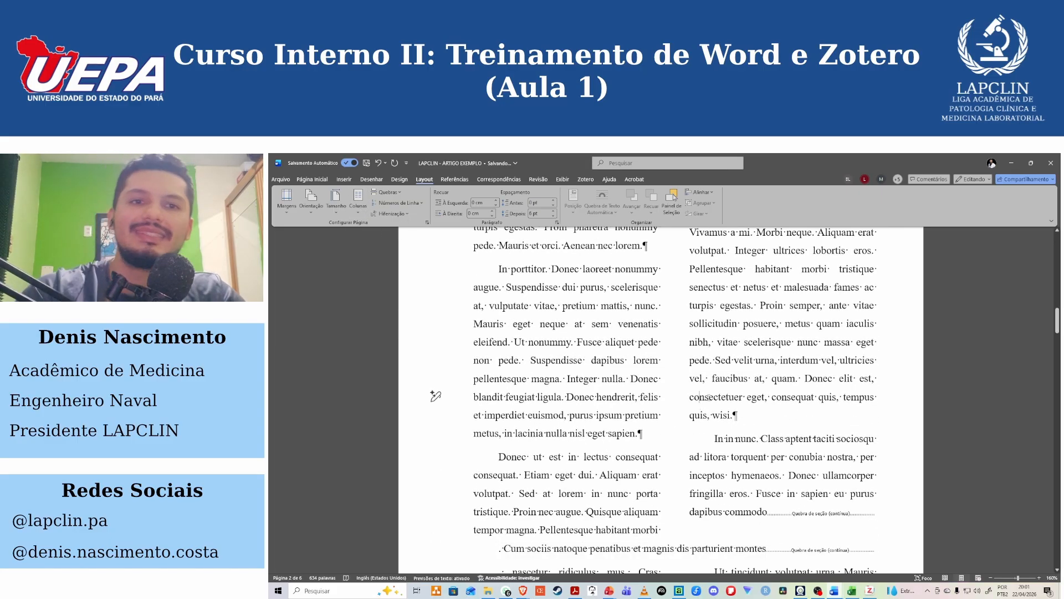
scroll(779, 372, "down", 3)
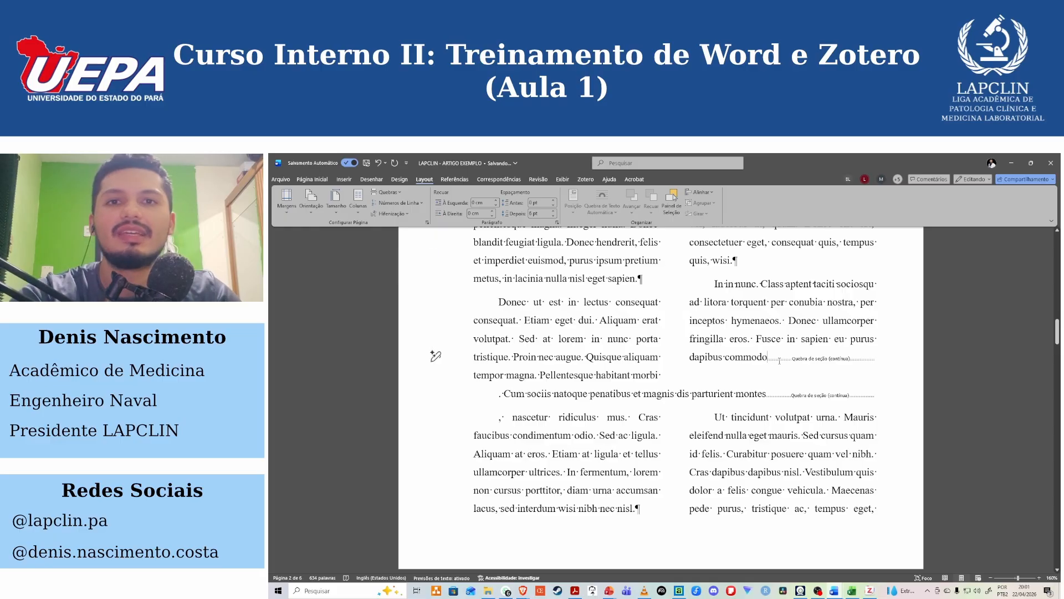
key("Delete")
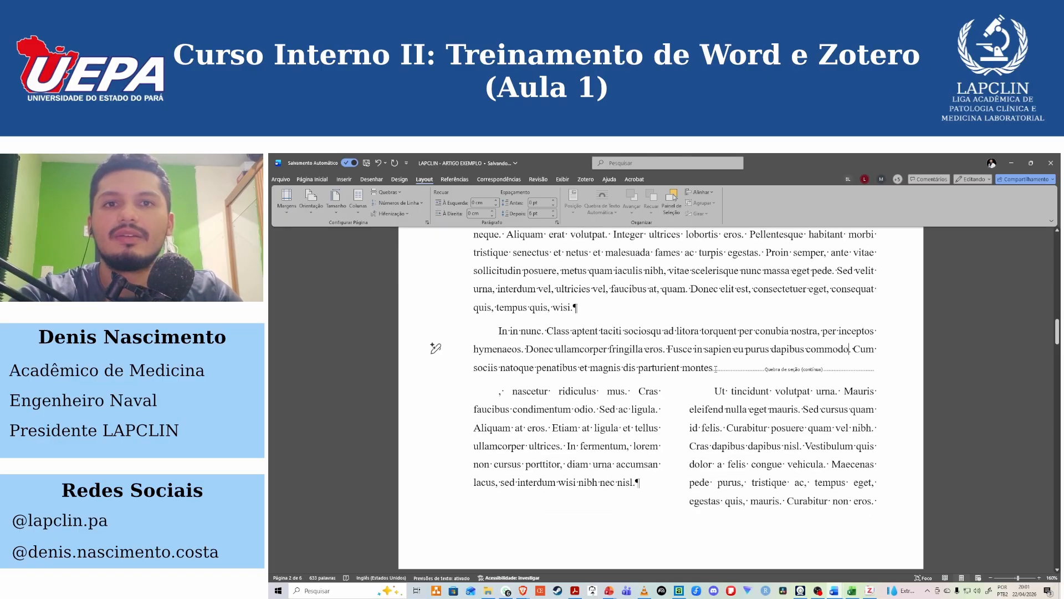
key("Delete")
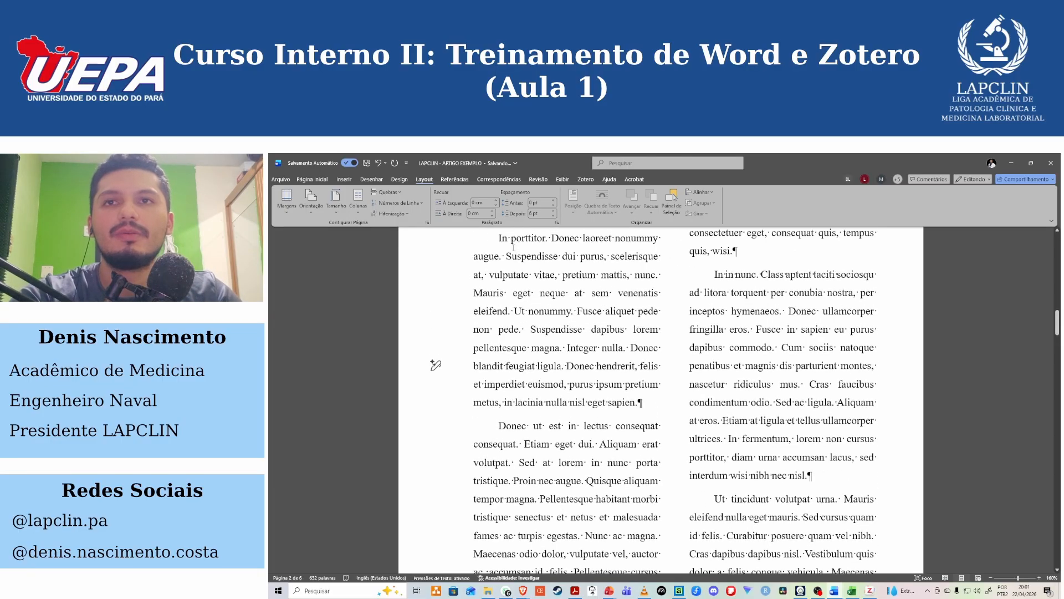
Return the article's text to one column.
left_click(388, 192)
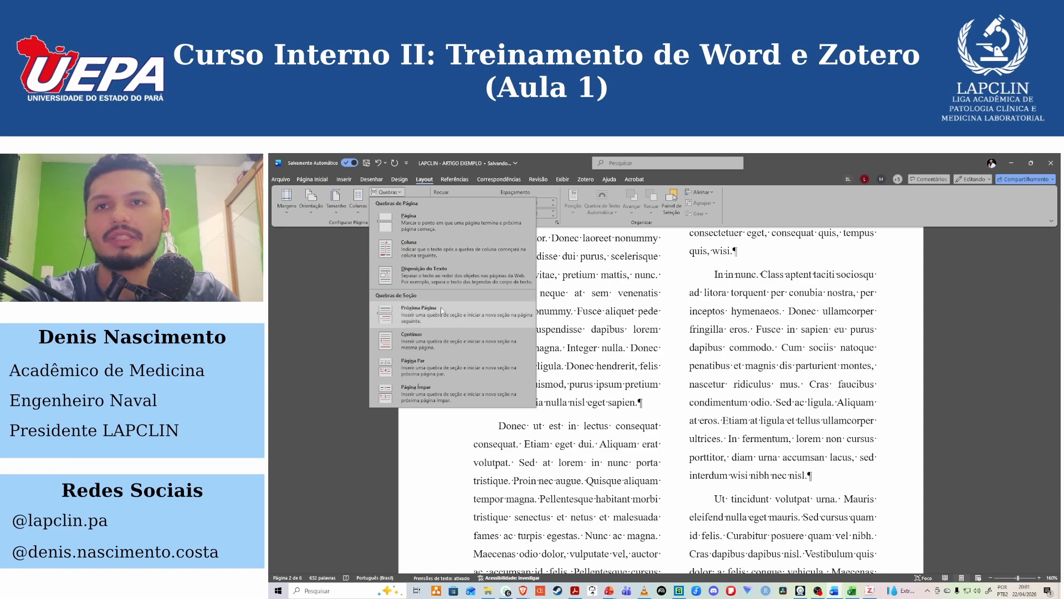
left_click(359, 202)
left_click(369, 232)
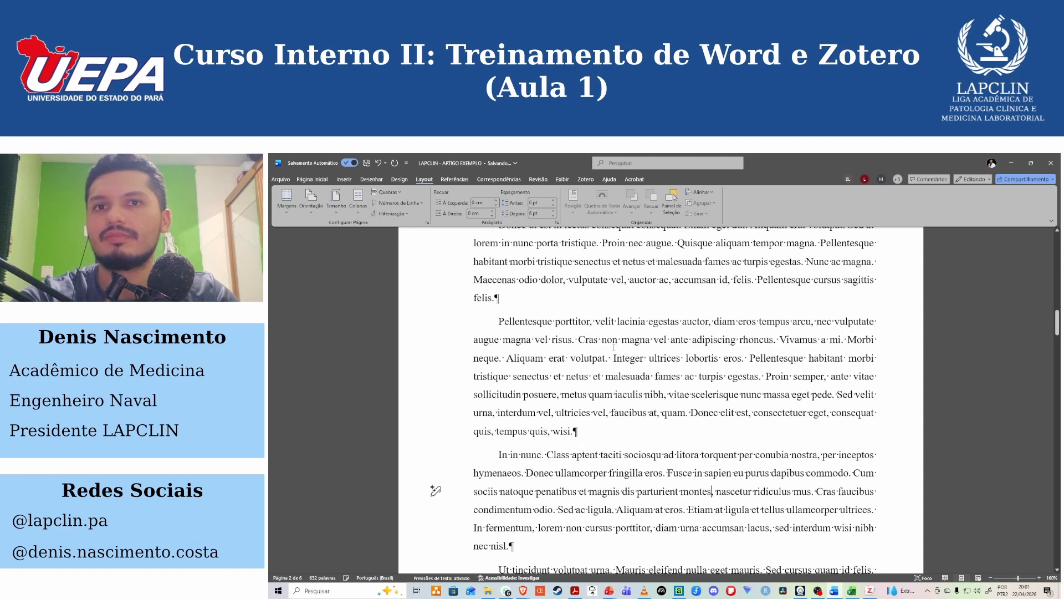
Select the "Lorem ipsum" paragraph and the first lines of the "In porttitor" paragraph.
scroll(677, 380, "up", 5)
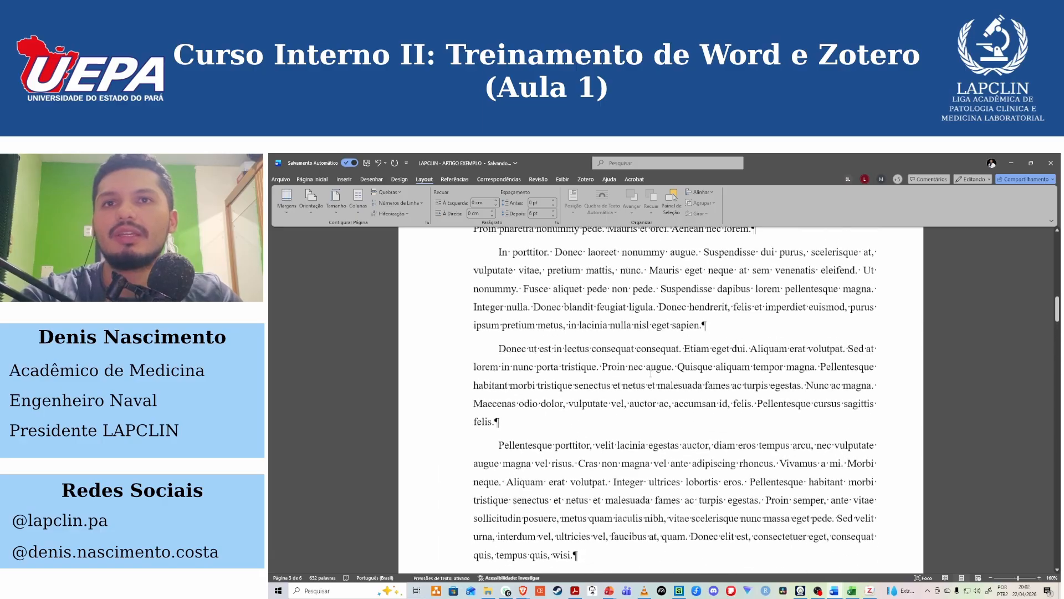
scroll(637, 366, "up", 5)
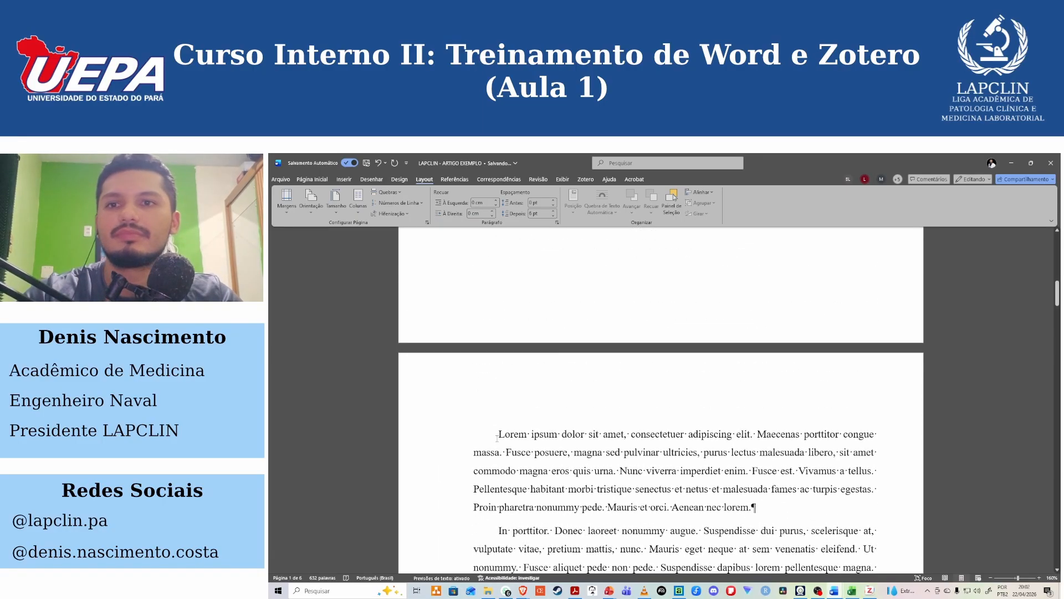
left_click_drag(436, 434, 436, 548)
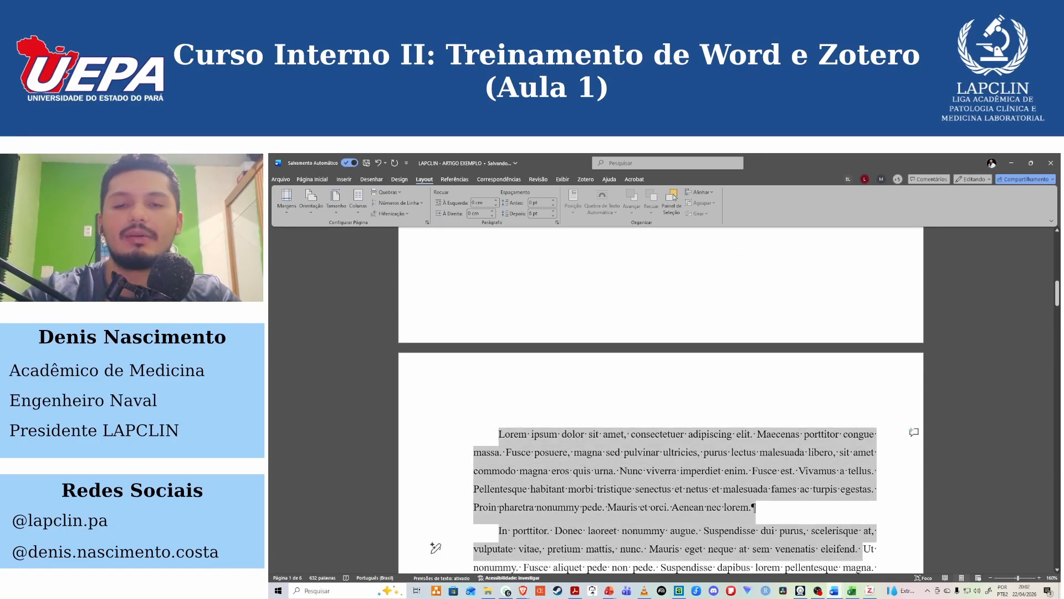
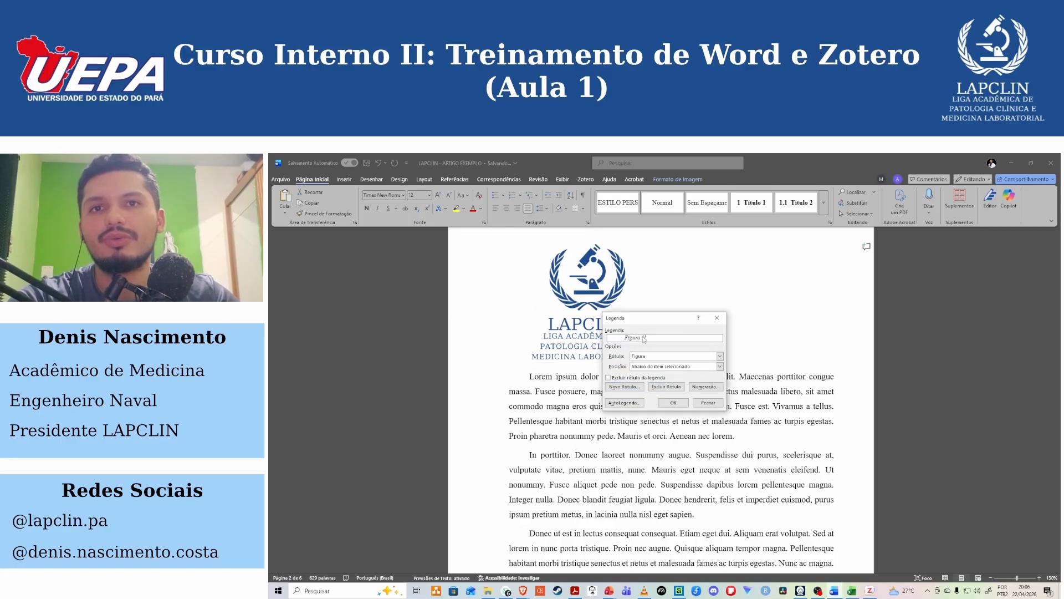
Insert a Figura caption below the LAPCLIN logo image and select the caption.
left_click(681, 406)
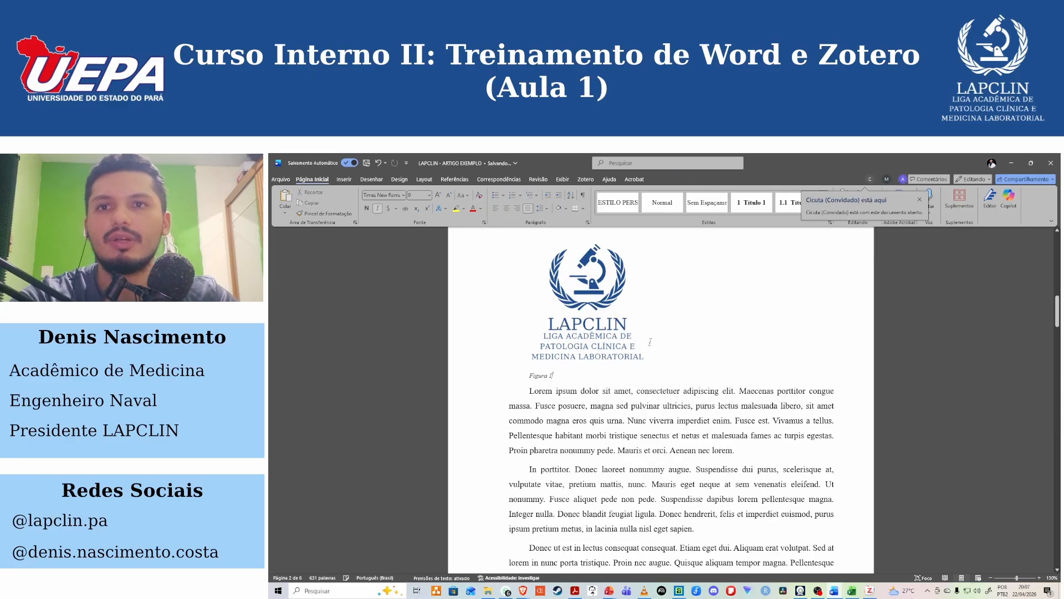
scroll(559, 376, "up", 2)
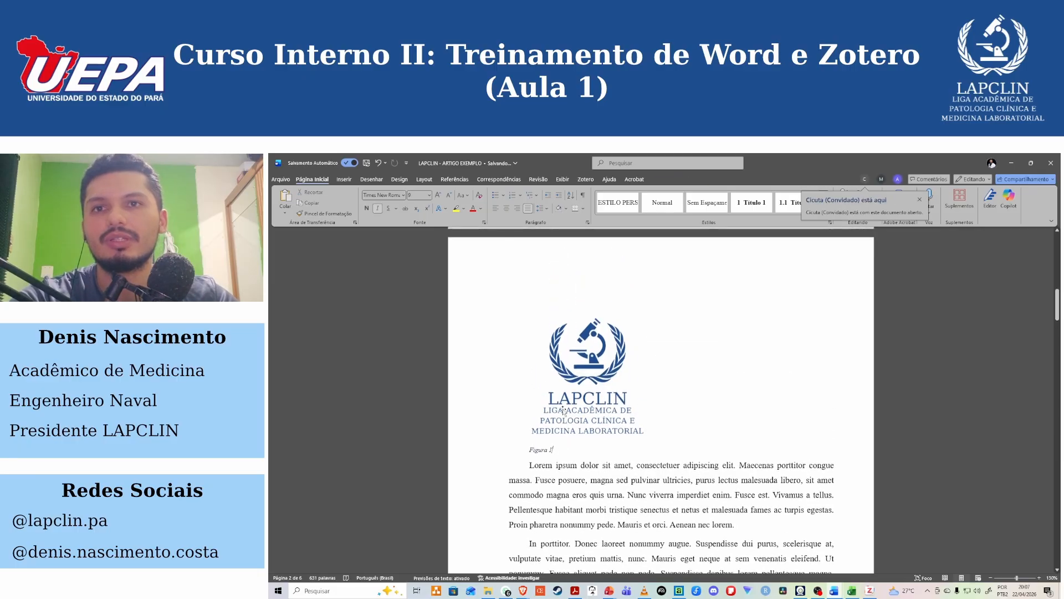
left_click_drag(558, 448, 512, 448)
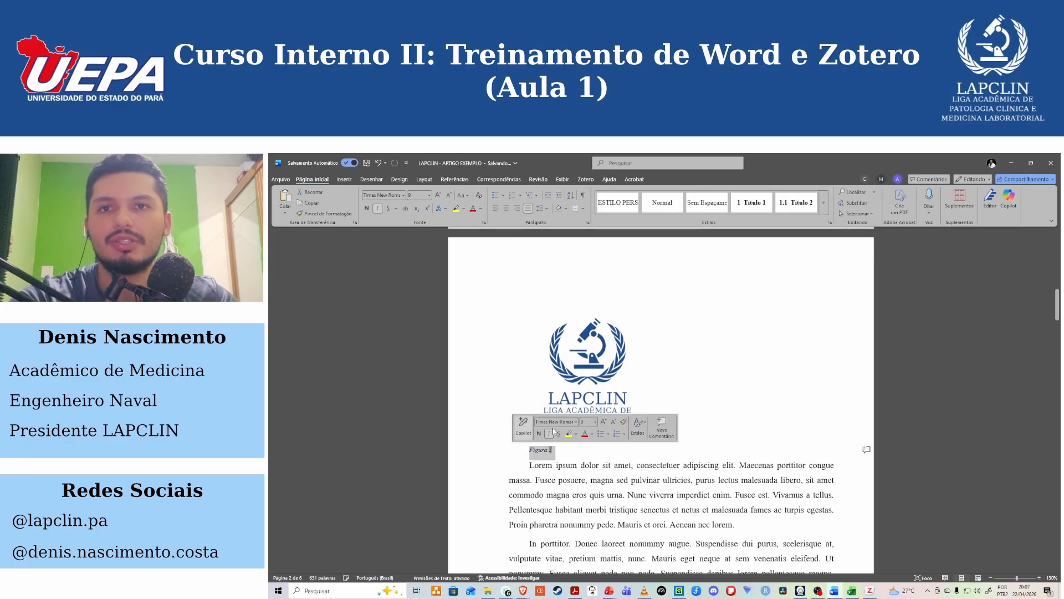
Insert another Figura caption for the logo image, positioned above the selected item.
left_click(595, 391)
right_click(594, 390)
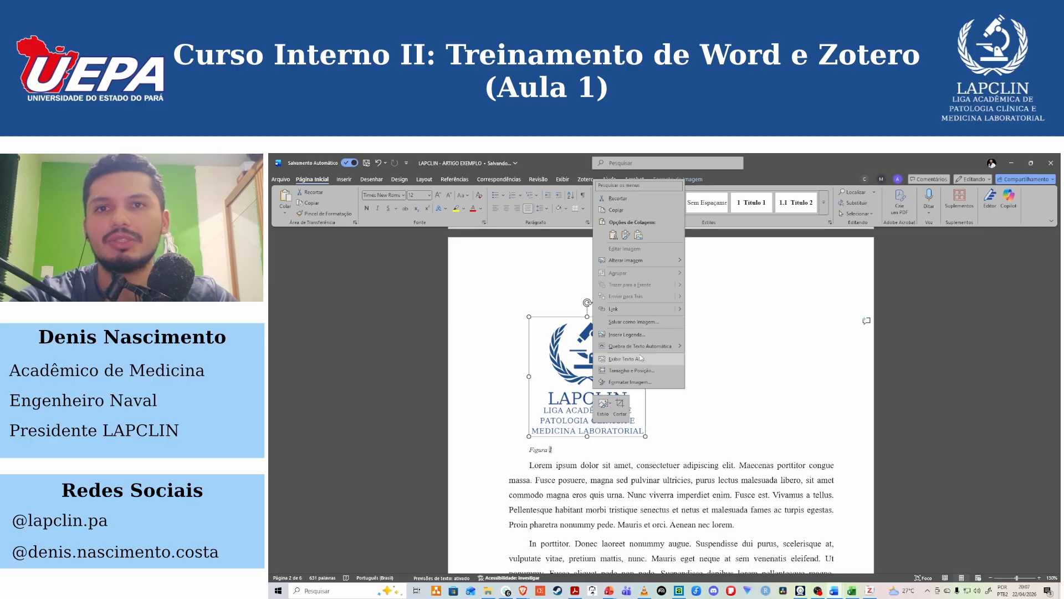
left_click(626, 334)
left_click(675, 367)
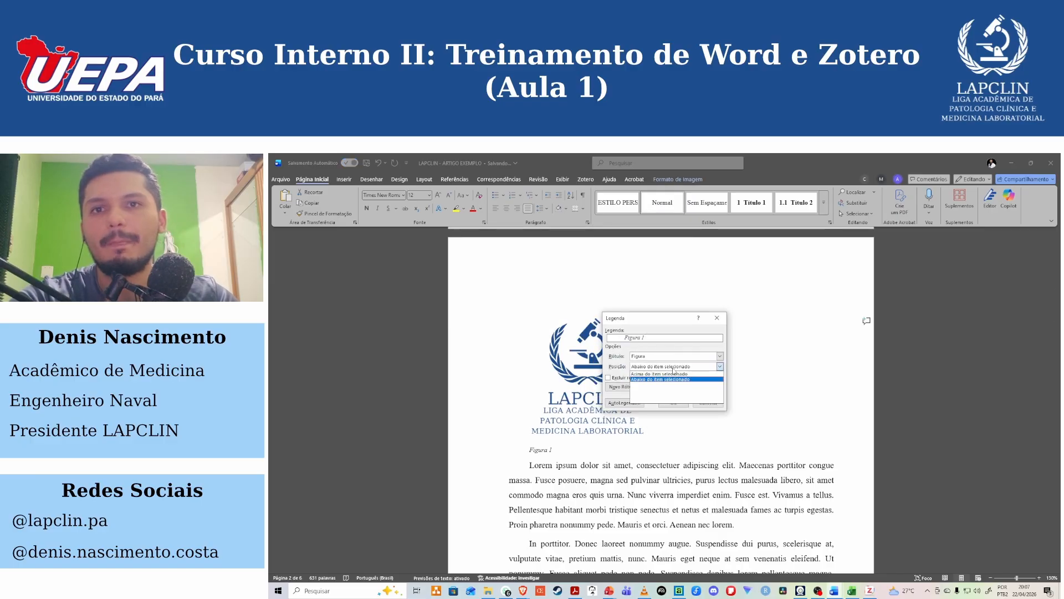
left_click(660, 375)
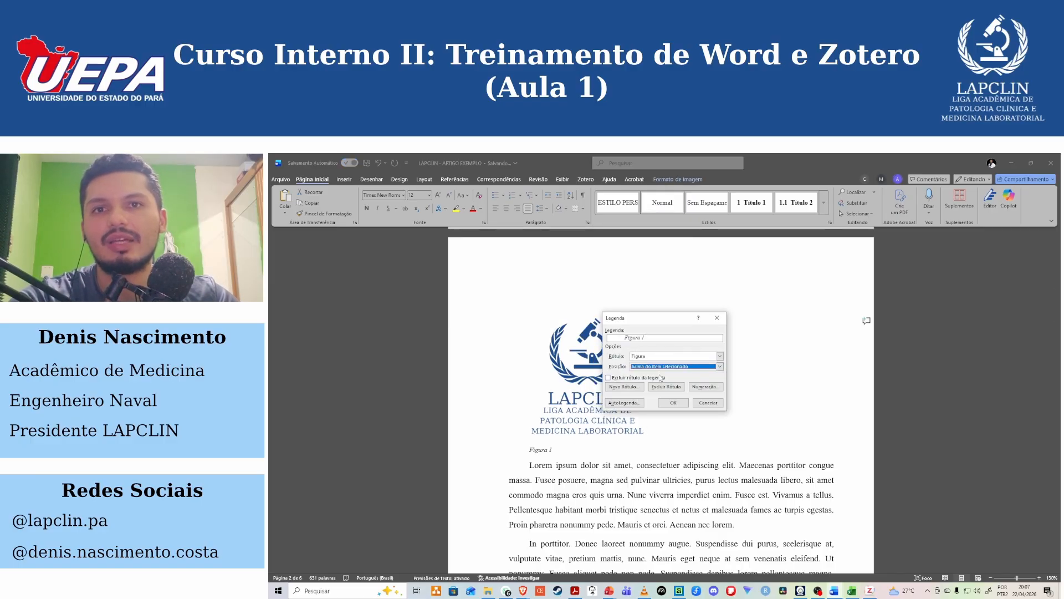
left_click(670, 402)
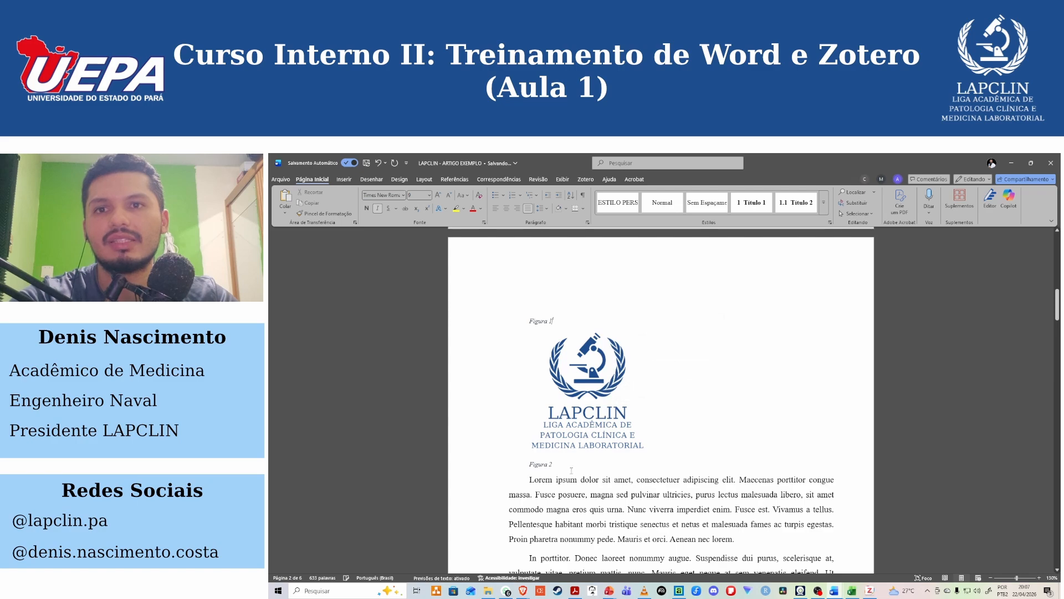
Delete the "Figura 2" caption below the logo, keeping the one above it.
left_click_drag(555, 321, 525, 321)
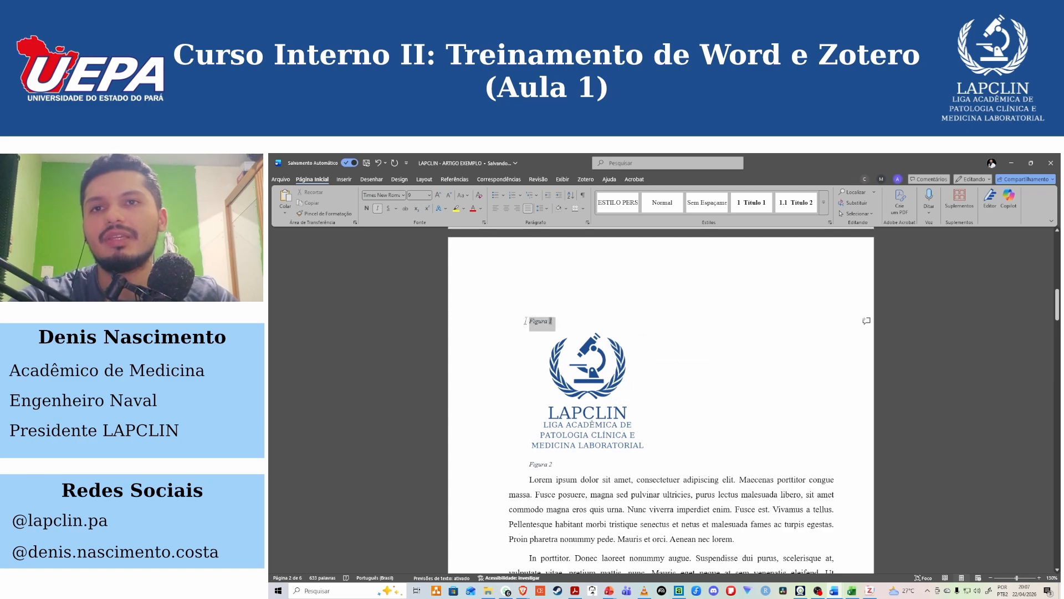
left_click_drag(555, 464, 528, 464)
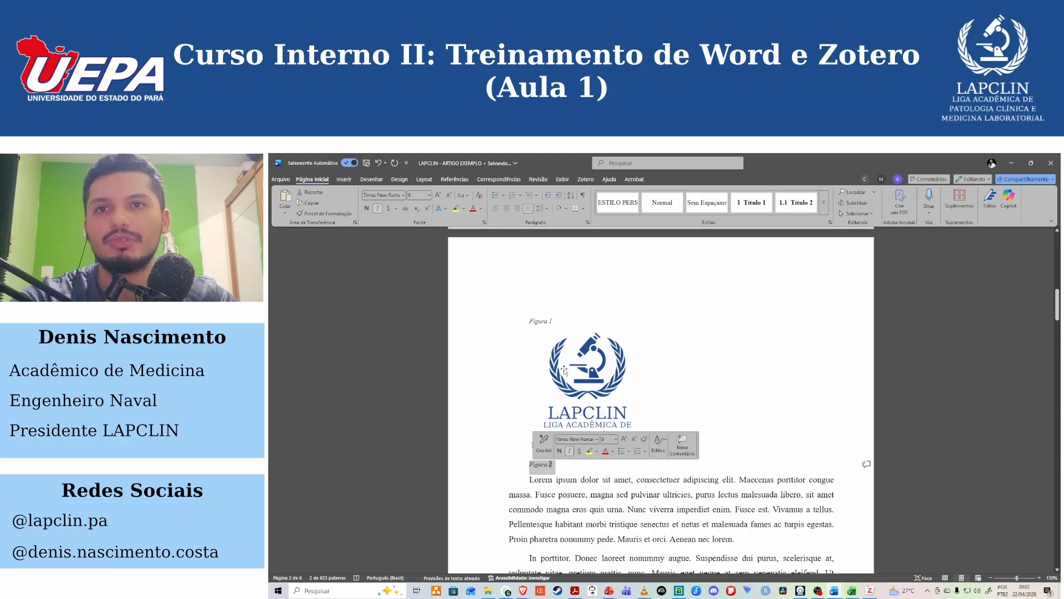
left_click(569, 466)
left_click_drag(569, 465, 527, 464)
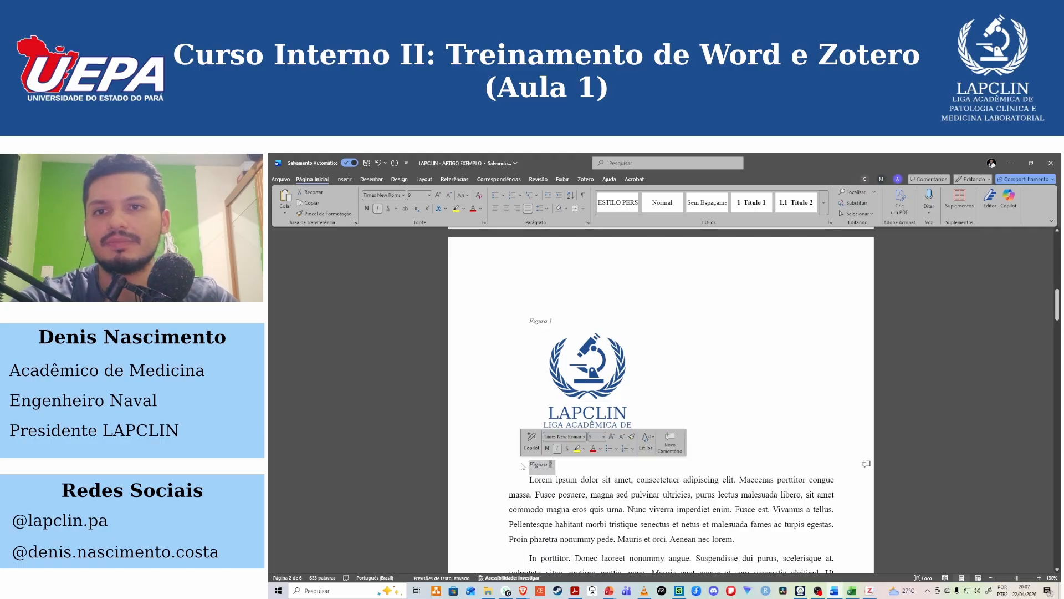
key("Delete")
Modify the Legenda style for the caption: set the font colour to Automático and base it on no style.
left_click_drag(555, 321, 526, 321)
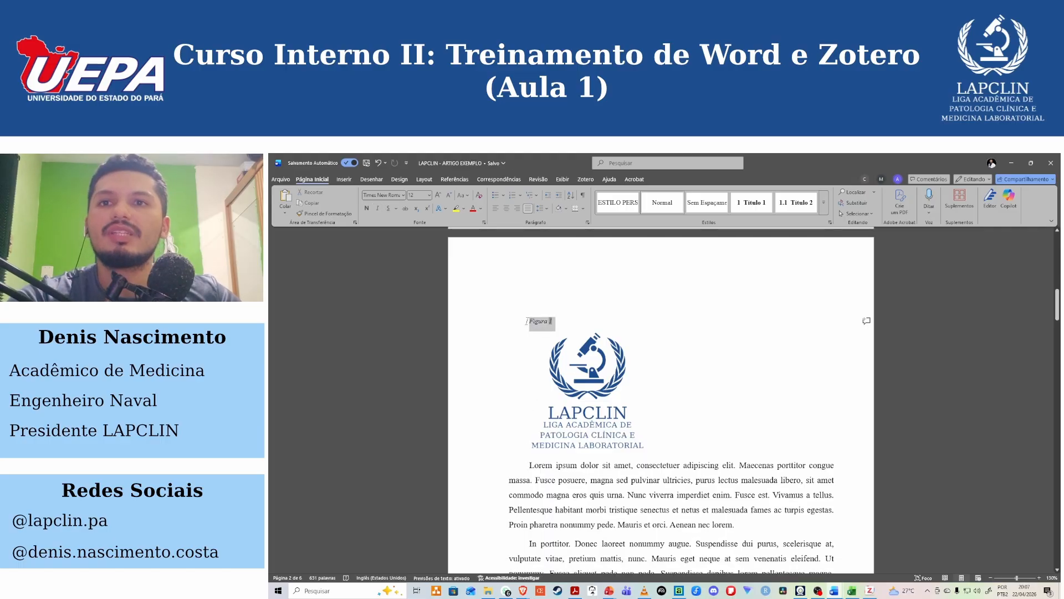
left_click(824, 202)
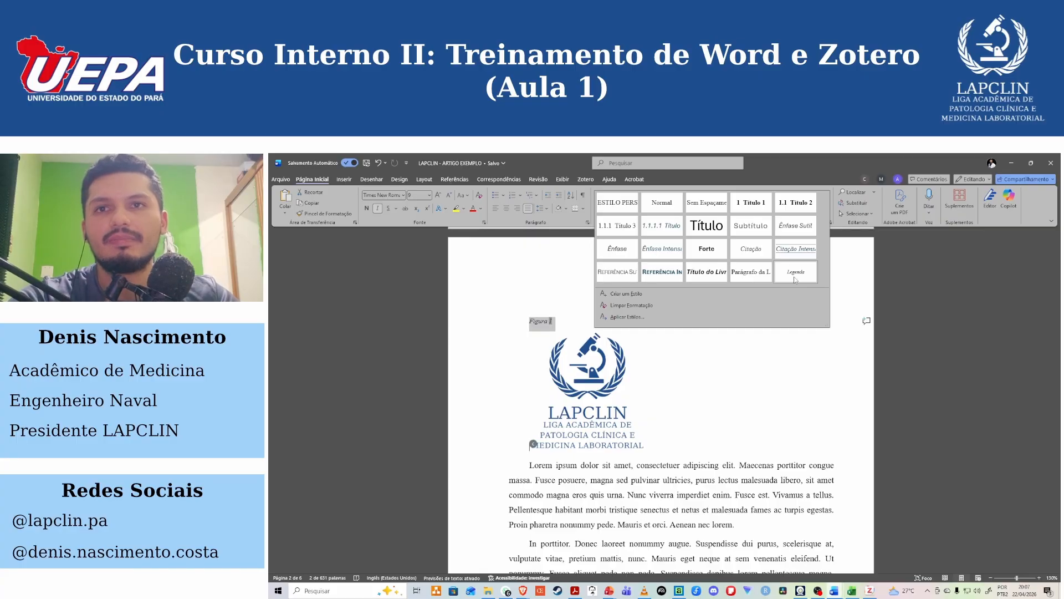
right_click(794, 276)
left_click(815, 293)
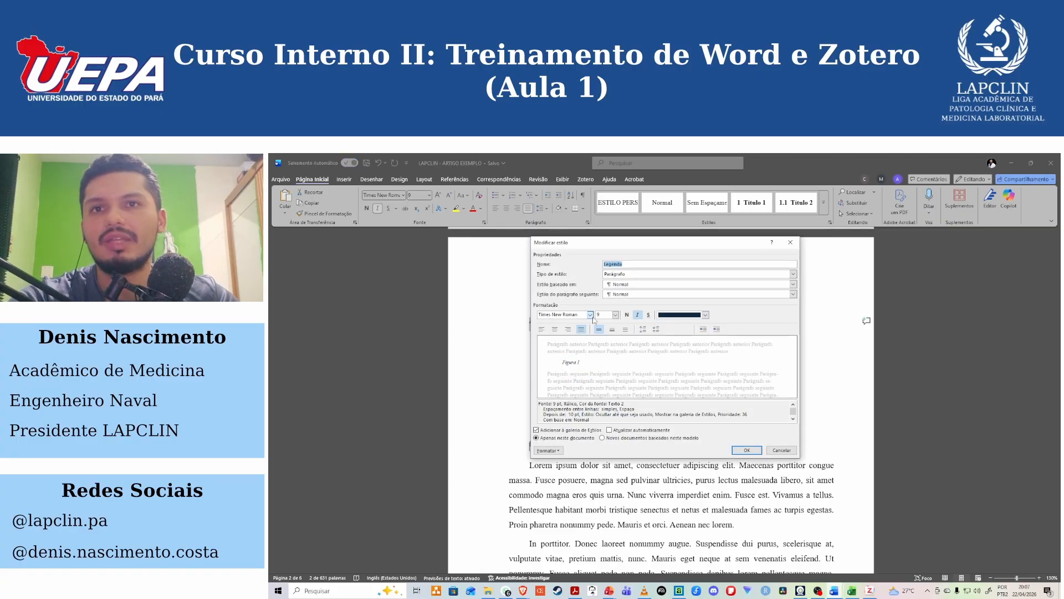
left_click(665, 317)
left_click(674, 326)
left_click(680, 315)
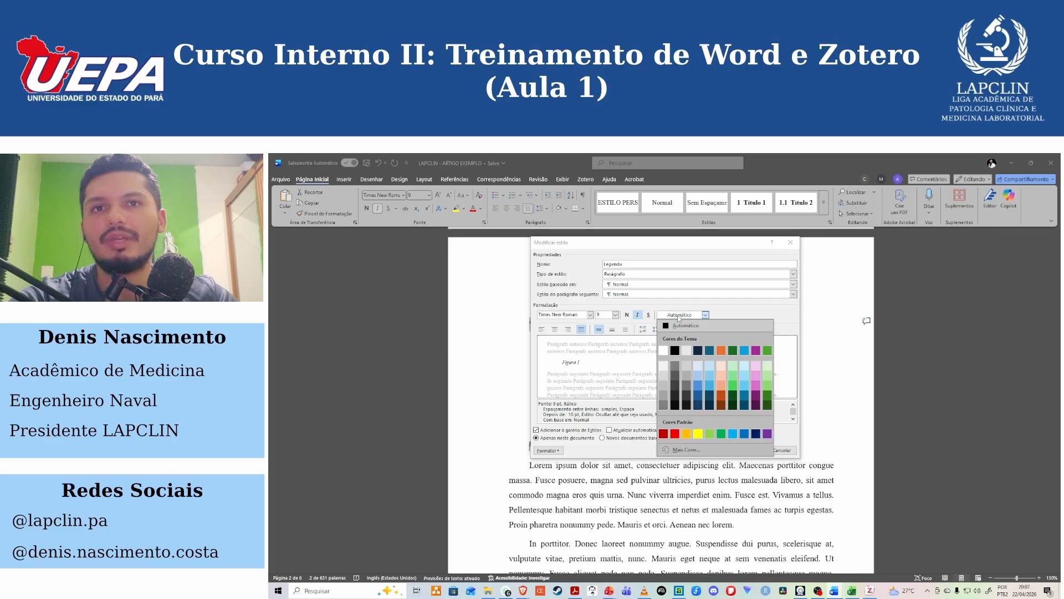
left_click(699, 351)
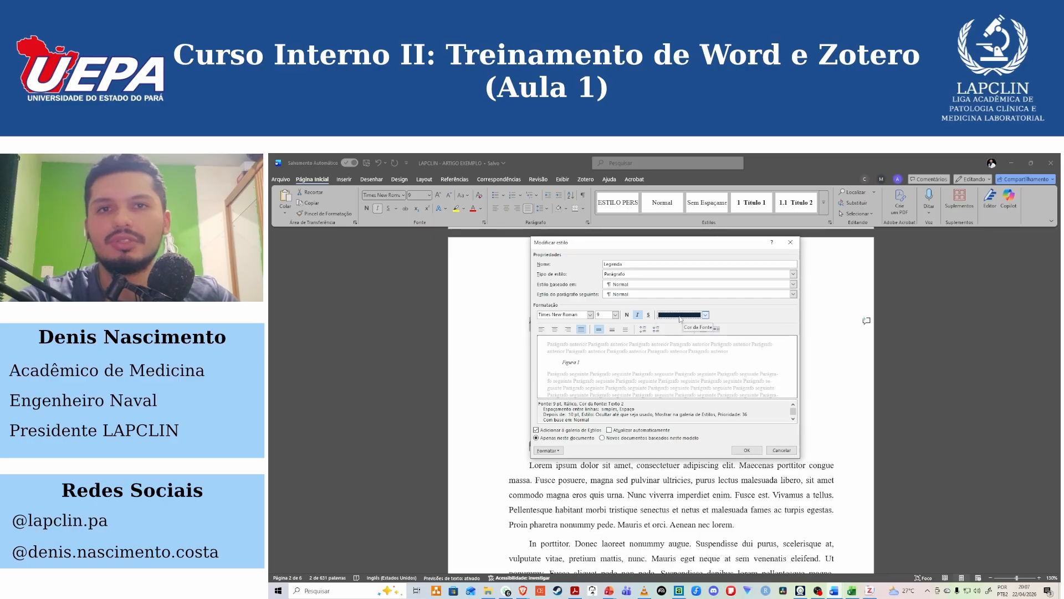
left_click(680, 316)
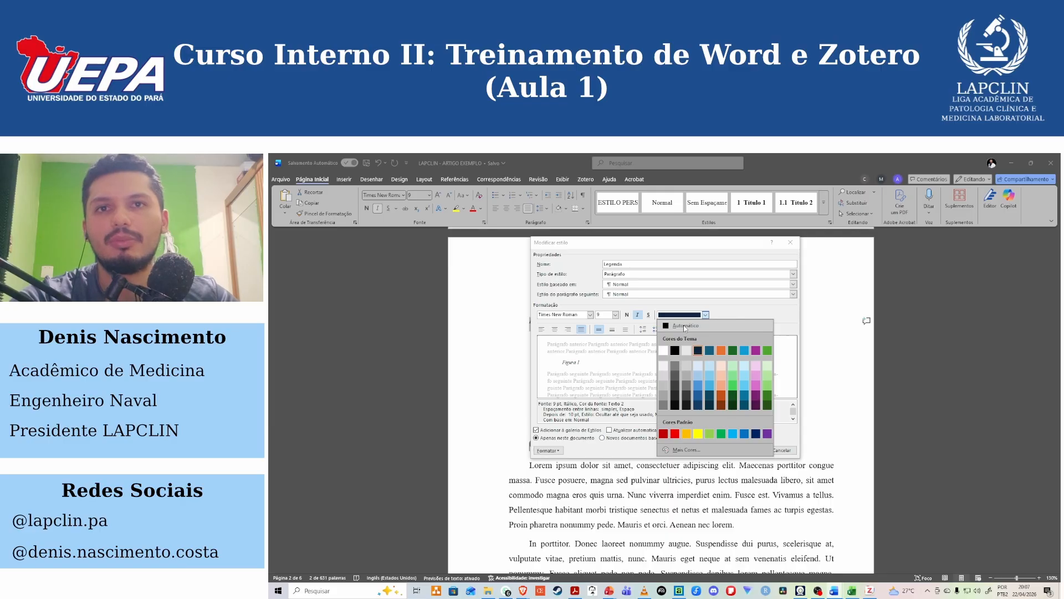
left_click(684, 325)
left_click(634, 285)
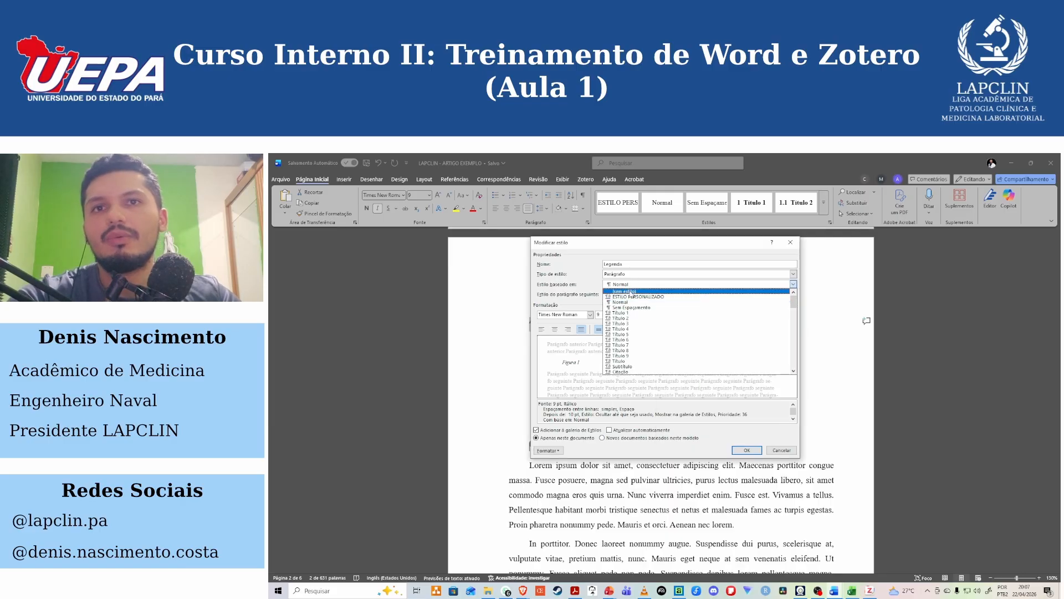
left_click(631, 291)
Set the Legenda style's font to 11 pt without italics and its line spacing to 1.5 lines.
left_click(591, 314)
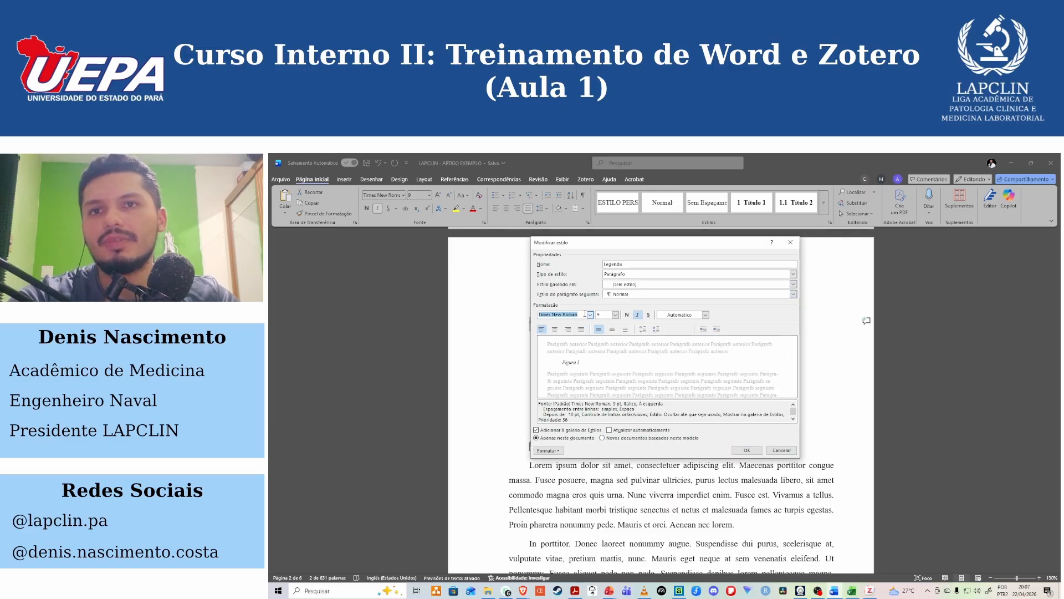
left_click(604, 319)
type("1")
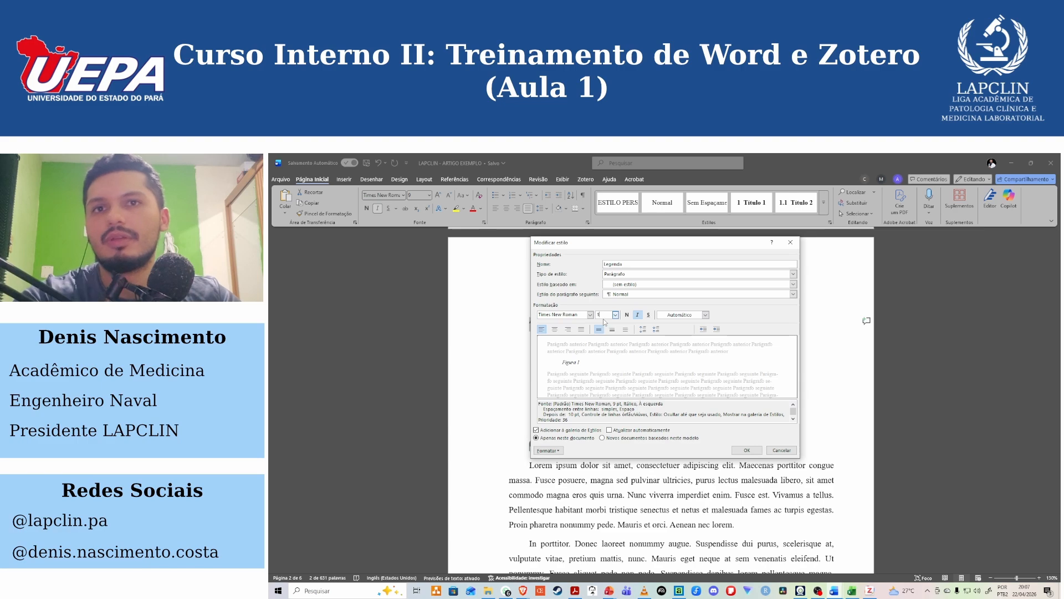
type("1")
left_click(638, 314)
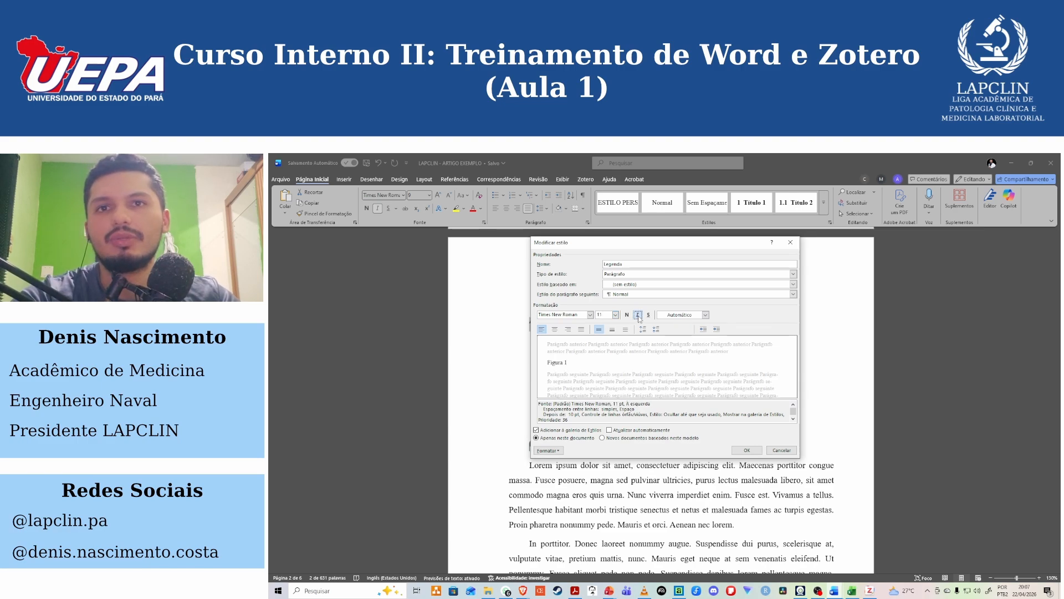
left_click(612, 329)
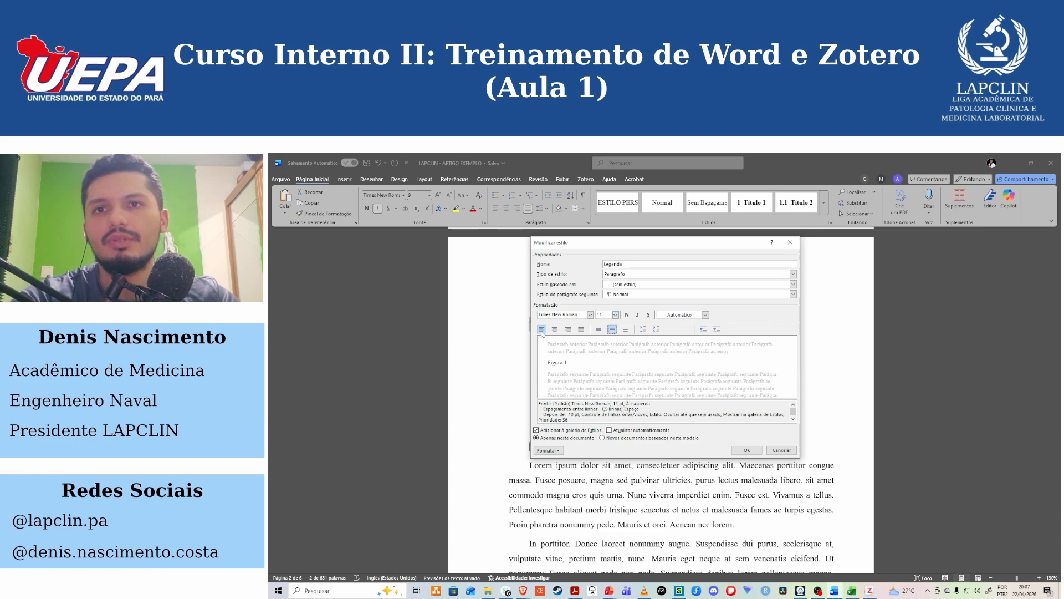
Set the Legenda style's paragraph spacing after to 6 pt and apply the style changes.
left_click(554, 451)
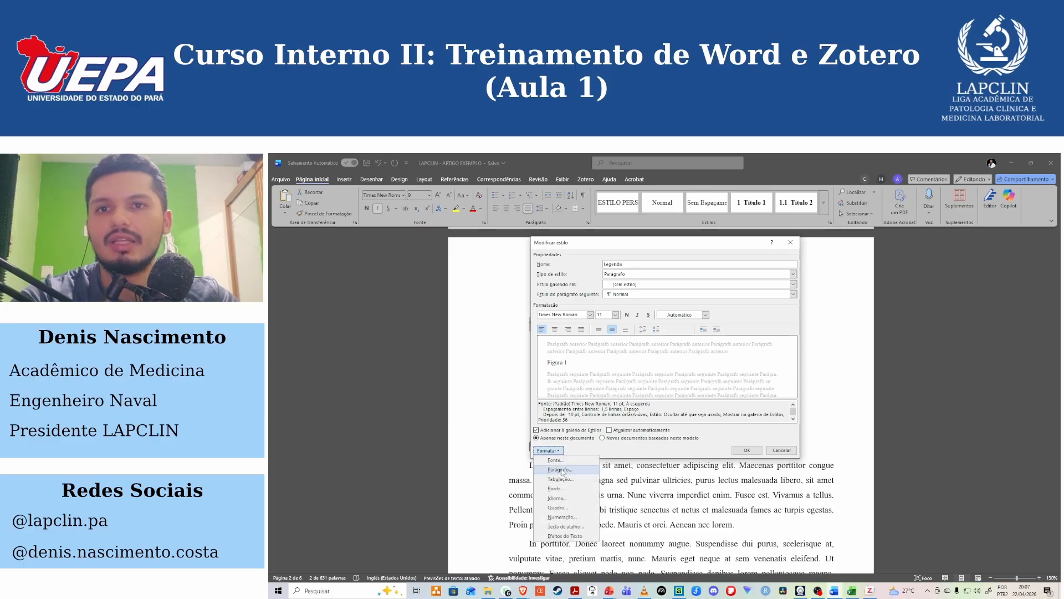
left_click(555, 472)
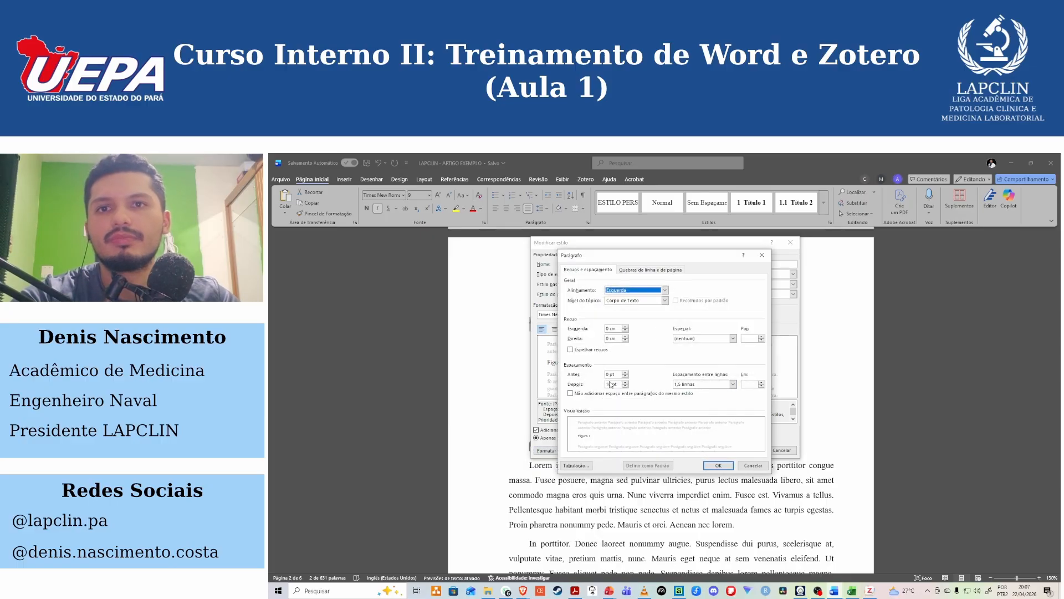
left_click(611, 384)
type("6")
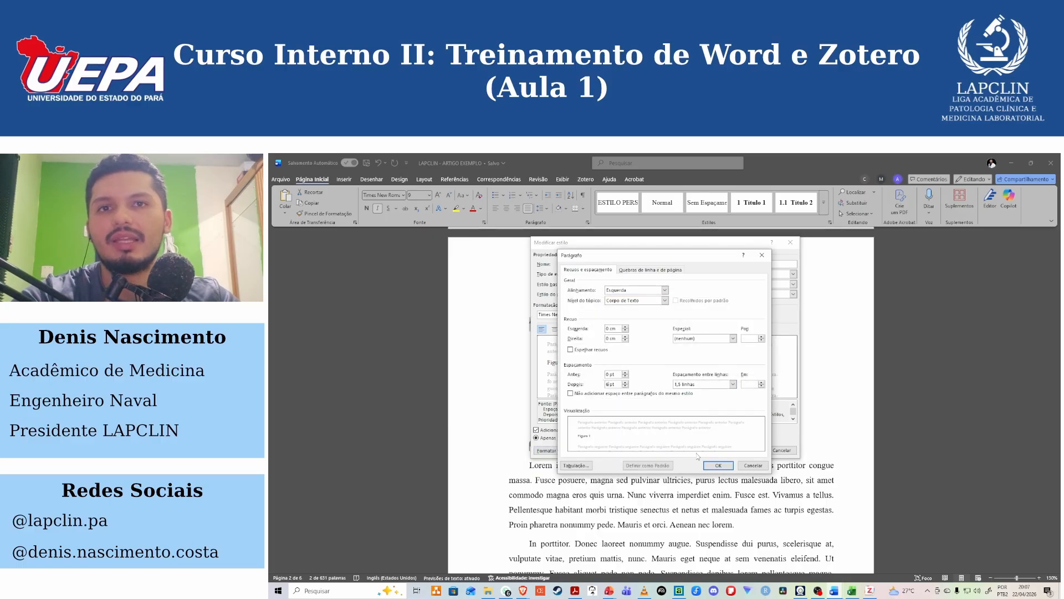
left_click(707, 465)
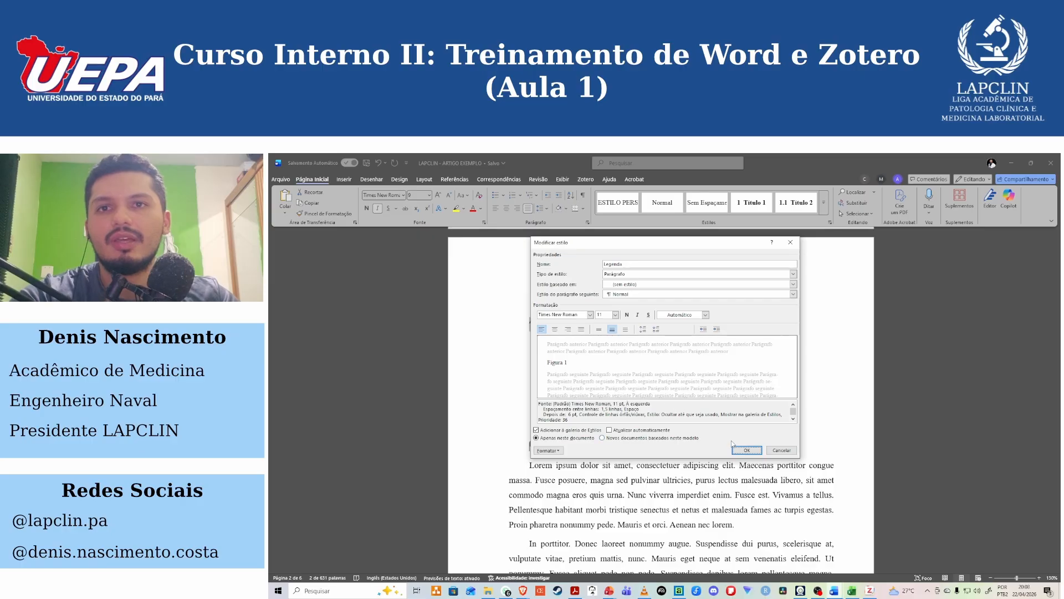
left_click(745, 451)
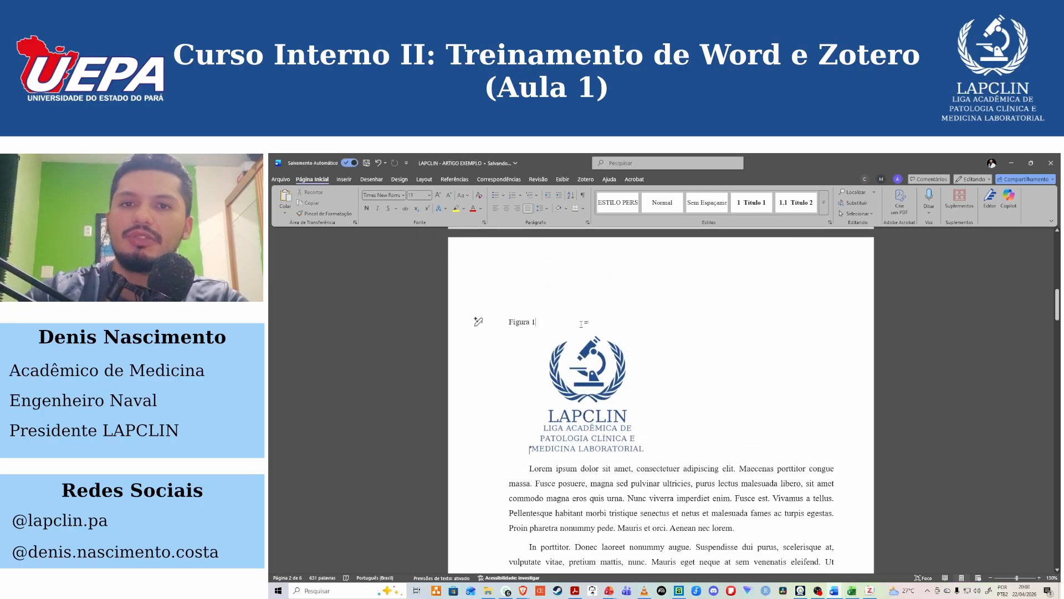
Complete the caption to read "Figura 1: Logo LAPCLIN." and make only "Figura 1" bold.
type(":")
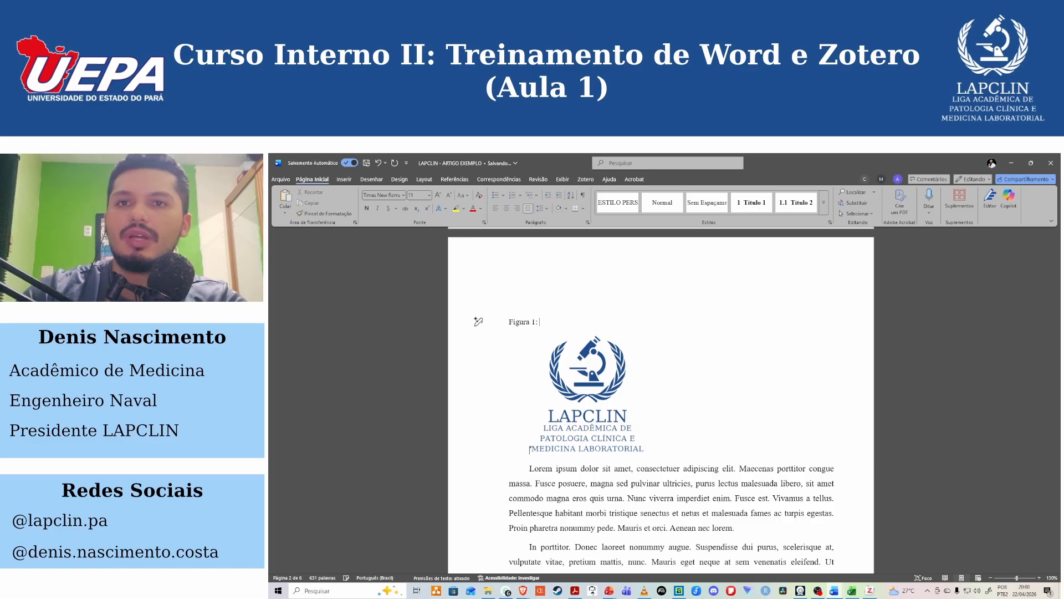
type(" Logo LAPCLIN")
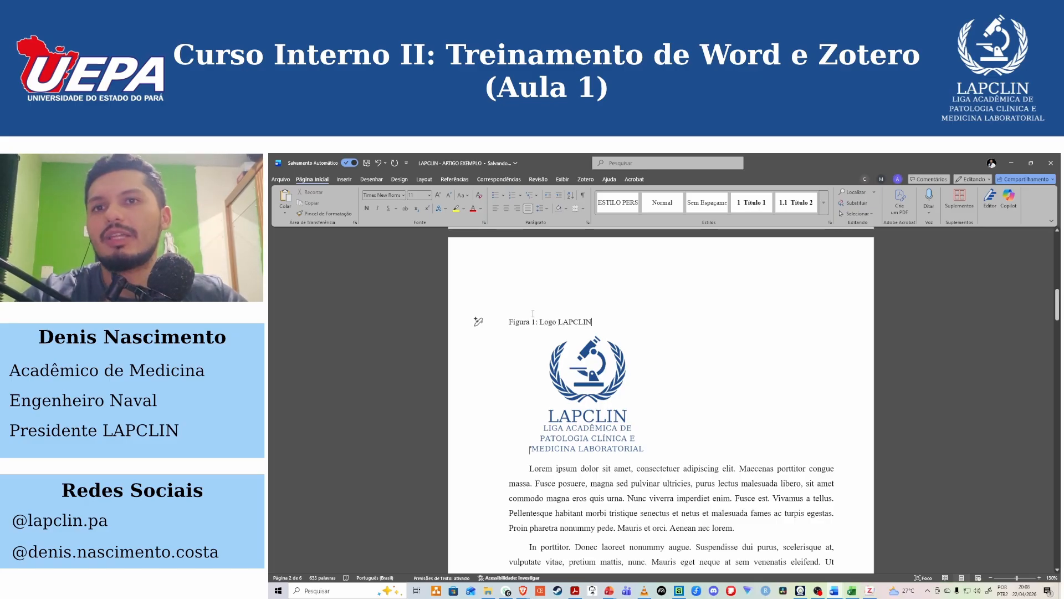
left_click_drag(533, 321, 507, 324)
key("ctrl+n")
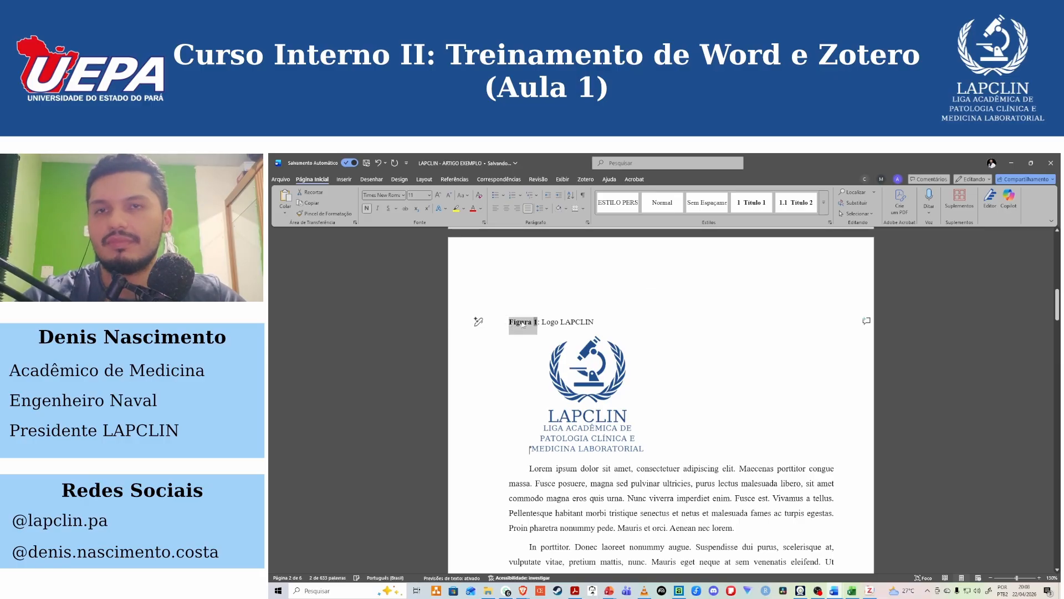
left_click(614, 316)
type(".")
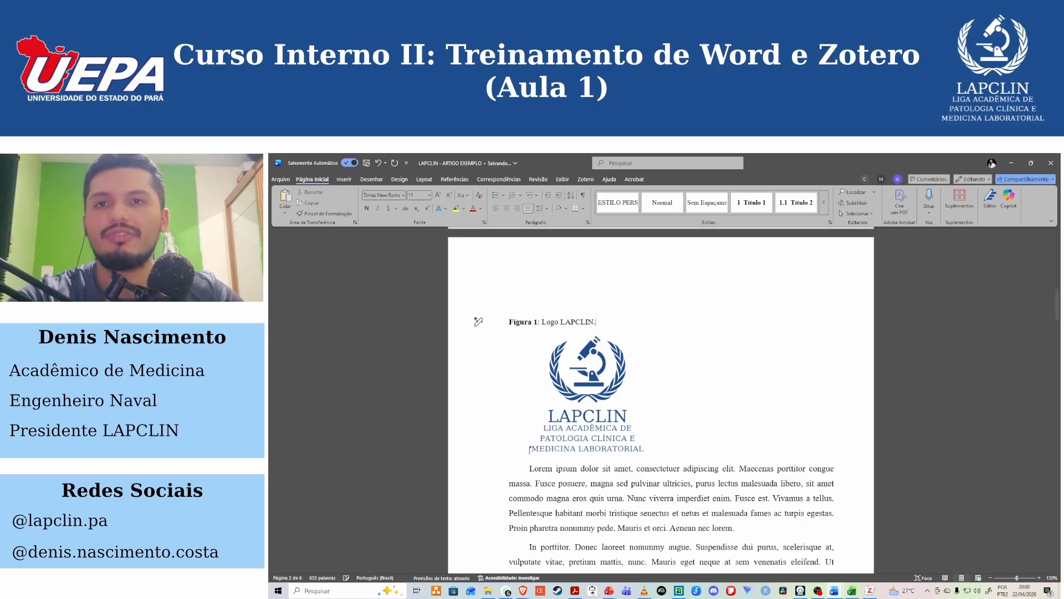
scroll(626, 408, "up", 2)
scroll(638, 421, "down", 4)
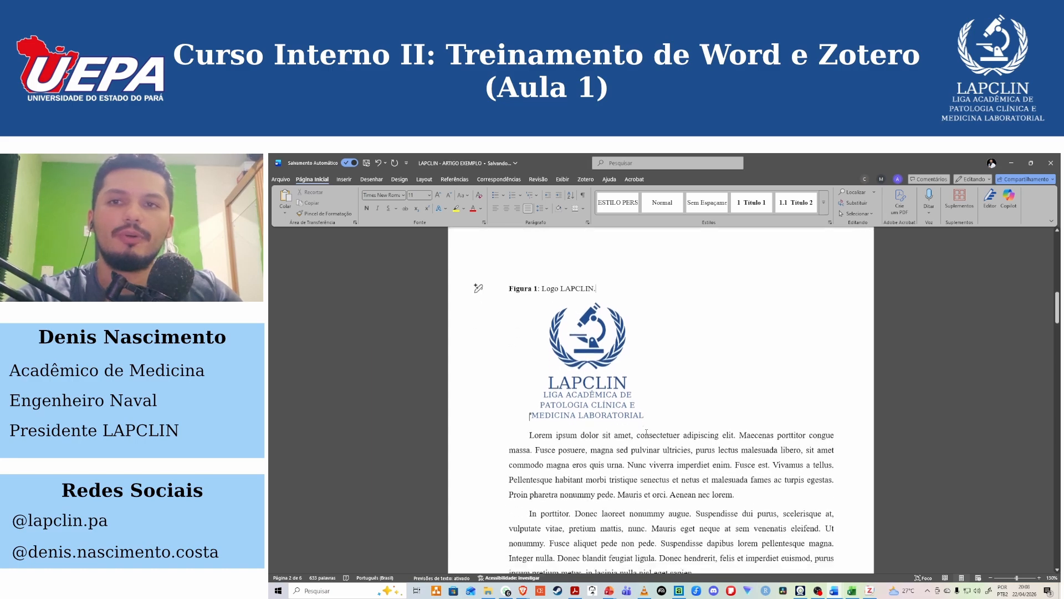
scroll(647, 432, "up", 3)
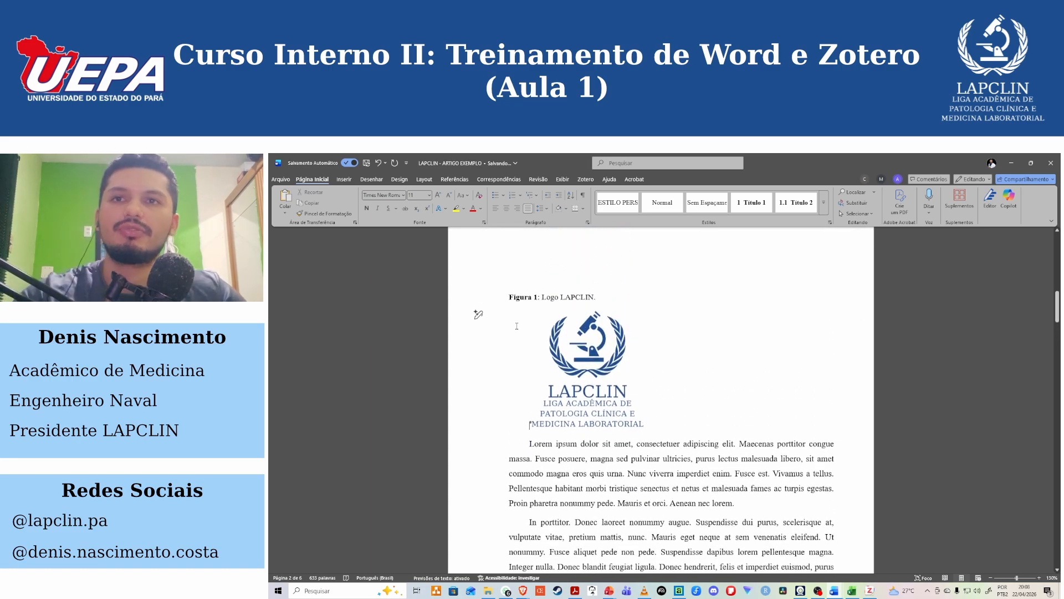
left_click(508, 302)
key("Delete")
scroll(663, 425, "down", 2)
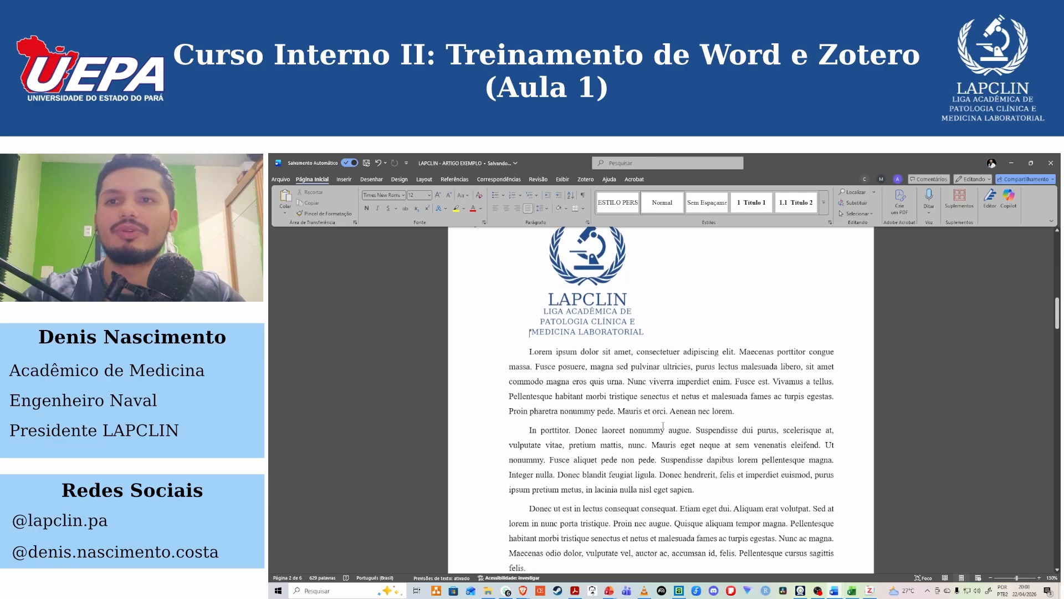
key("ctrl+z")
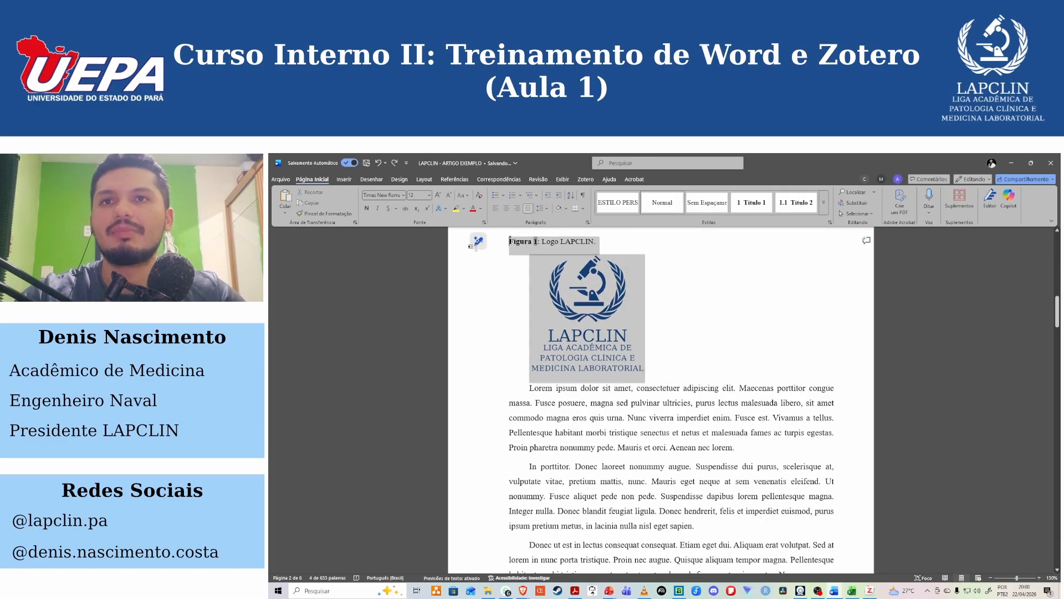
Delete the logo image together with its "Figura 1: Logo LAPCLIN." caption.
key("Delete")
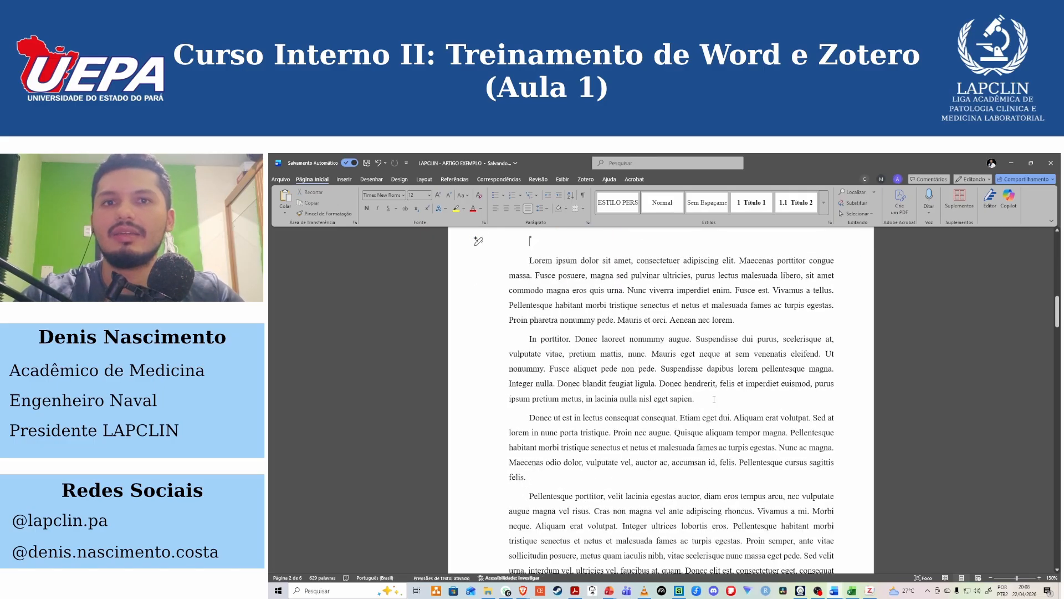
Undo the deletion of the logo image and its "Figura 1: Logo LAPCLIN." caption.
key("ctrl+z")
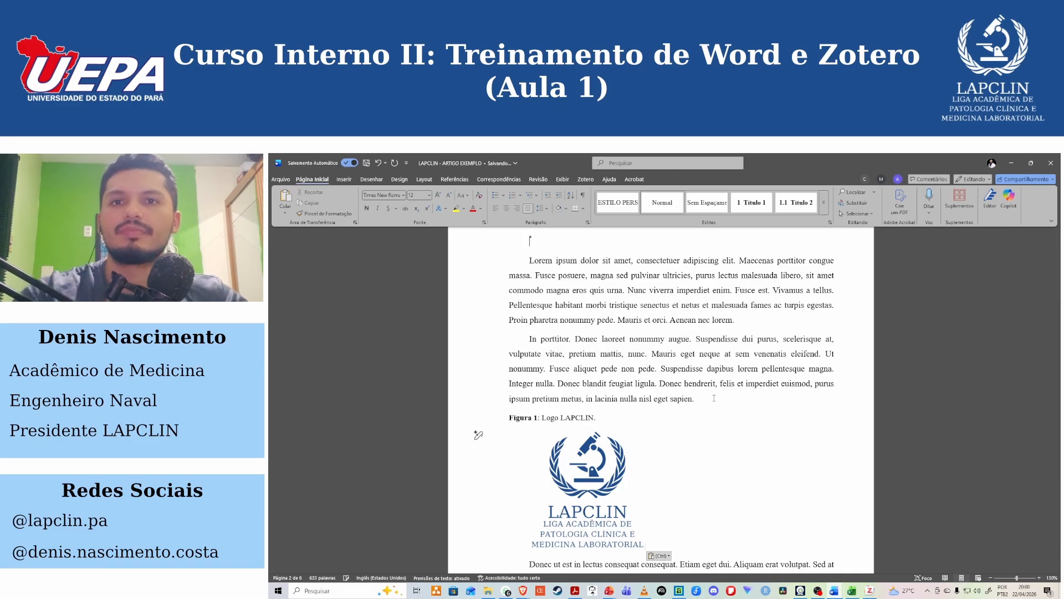
scroll(621, 469, "down", 1)
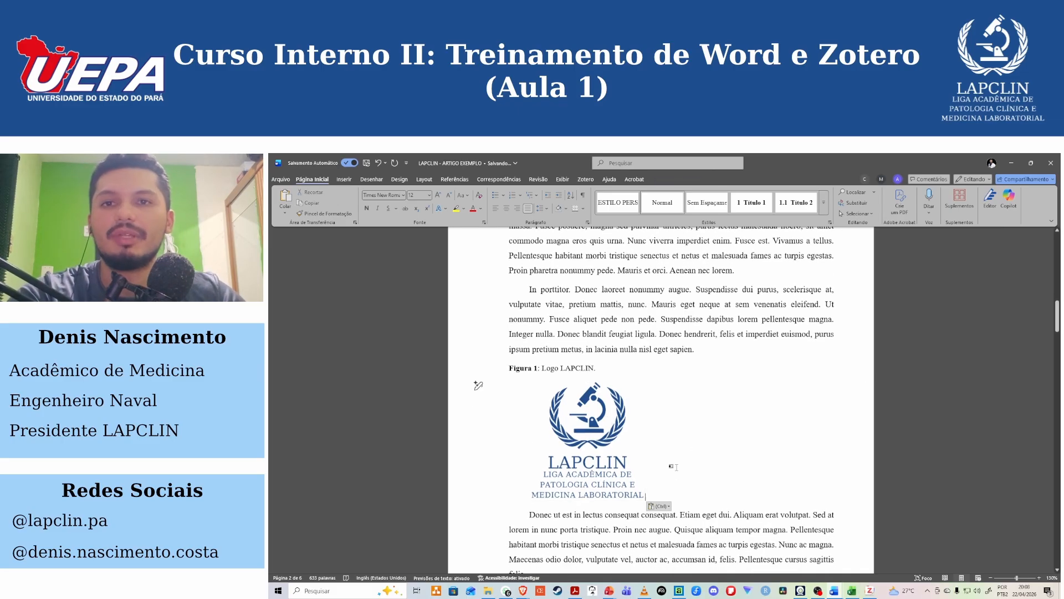
left_click_drag(604, 371, 510, 368)
left_click(706, 424)
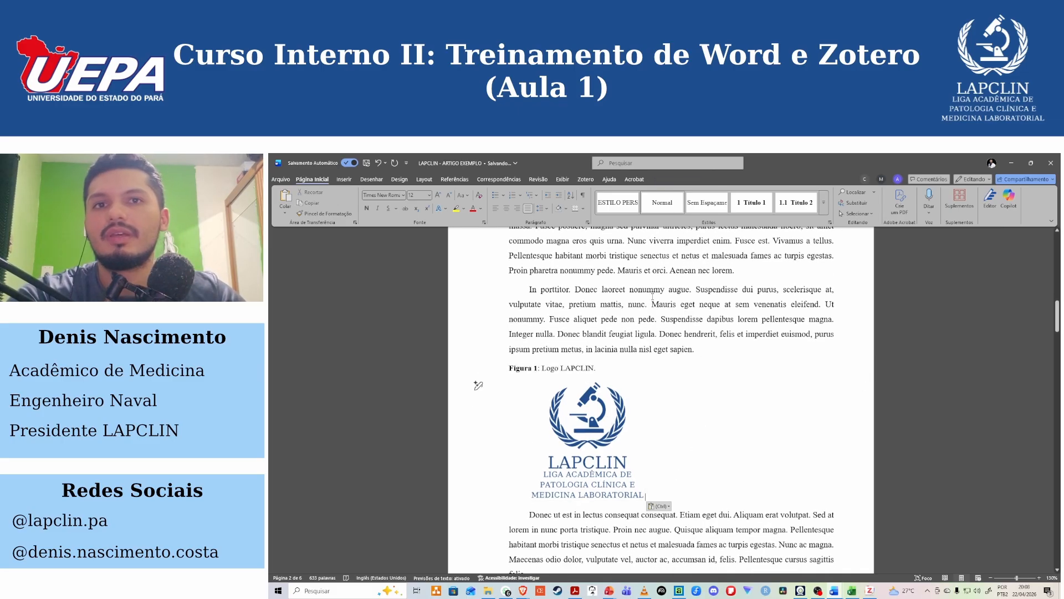
Write a bold plain-text "Figura 1" before the full stop of the paragraph above the caption, and delete it again.
left_click(694, 348)
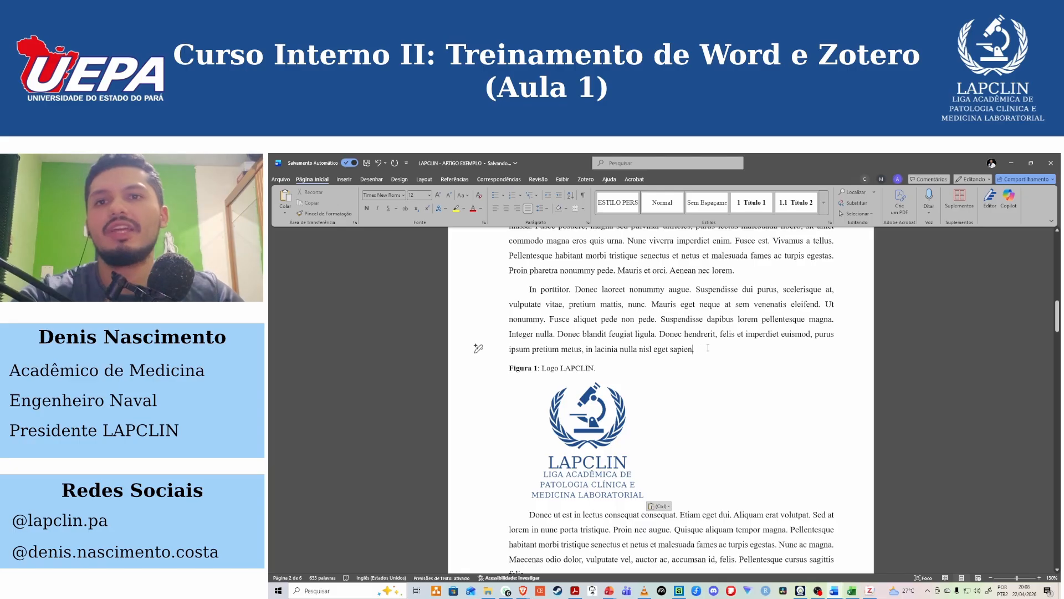
type("1")
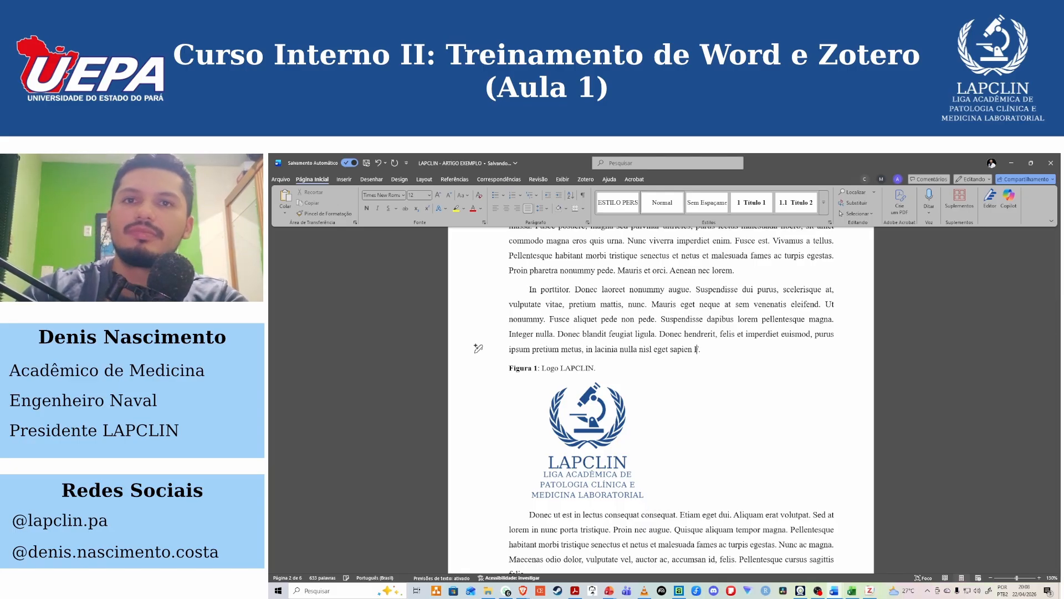
type("gura 1")
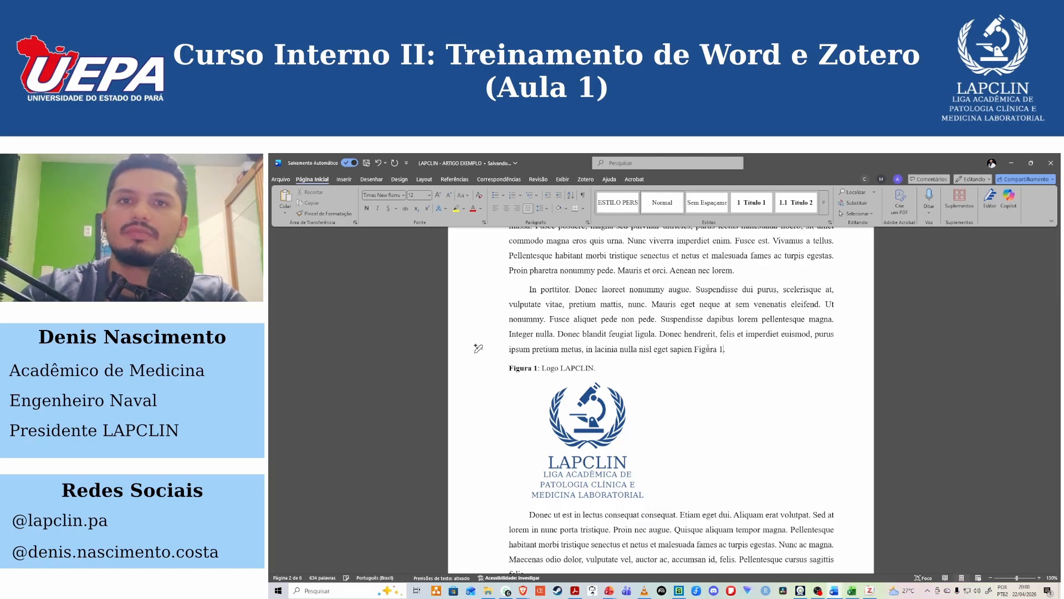
key("ctrl+shift+Left")
key("ctrl+shift+Left")
key("ctrl+n")
left_click(708, 348)
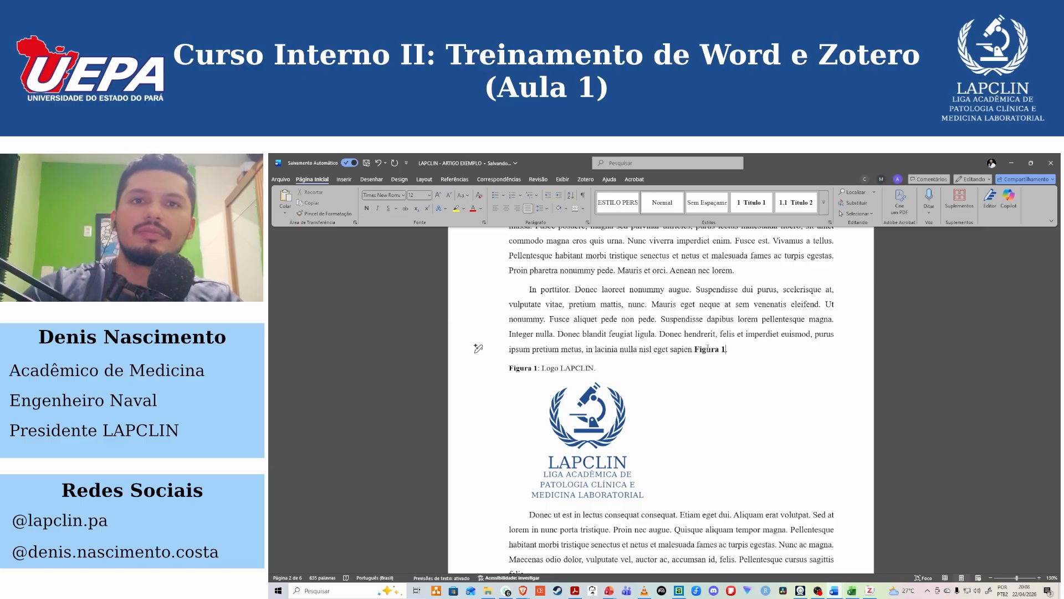
left_click_drag(727, 349, 696, 350)
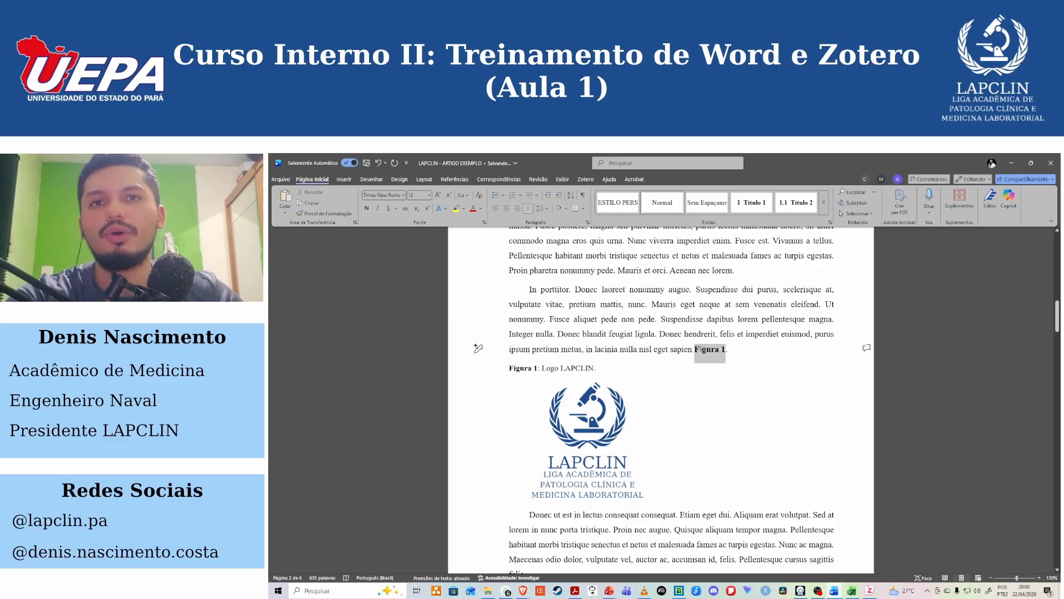
key("Delete")
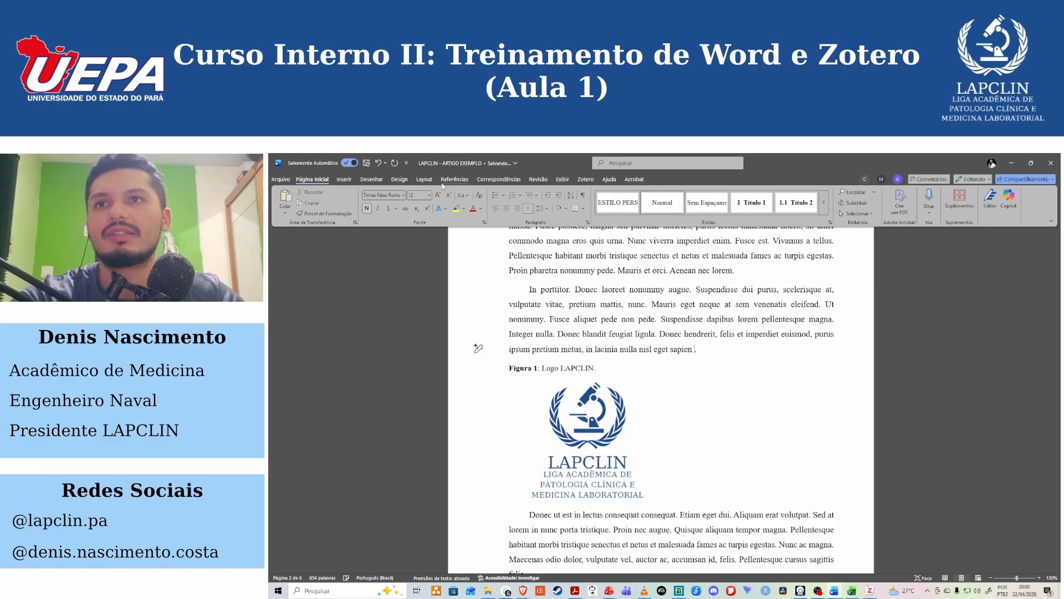
Insert a cross-reference of type Figura to the "Figura 1: Logo LAPCLIN." caption after "eget sapien", using "Apenas nome e número".
left_click(453, 179)
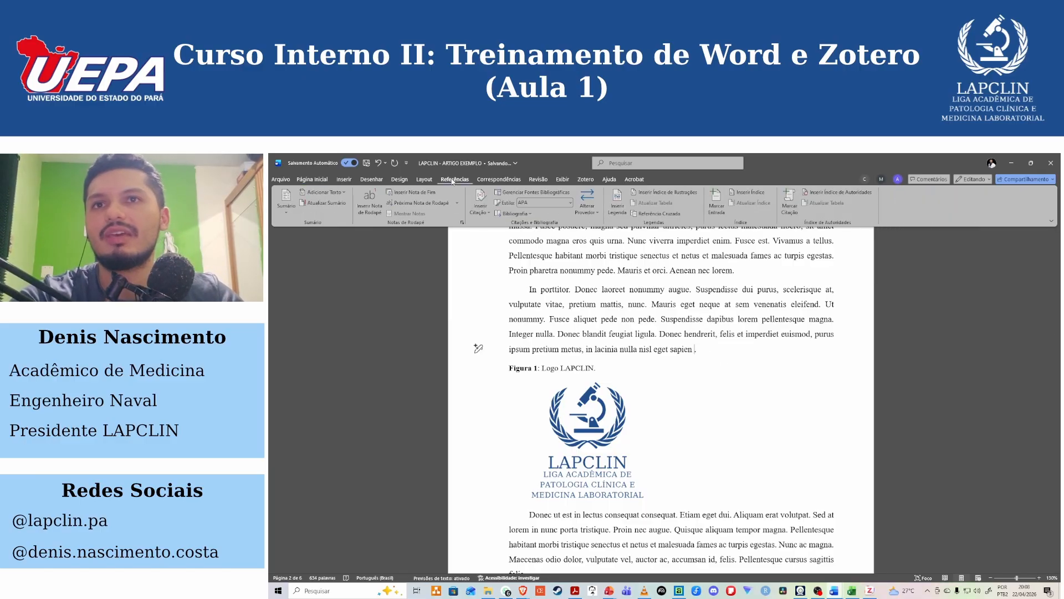
left_click(658, 219)
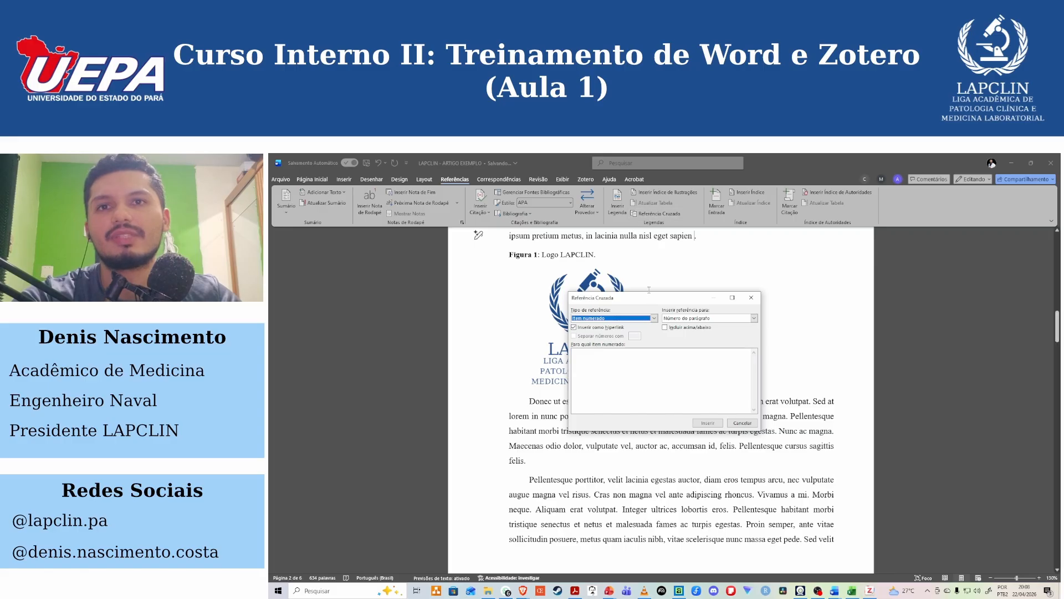
left_click(654, 319)
scroll(646, 333, "down", 2)
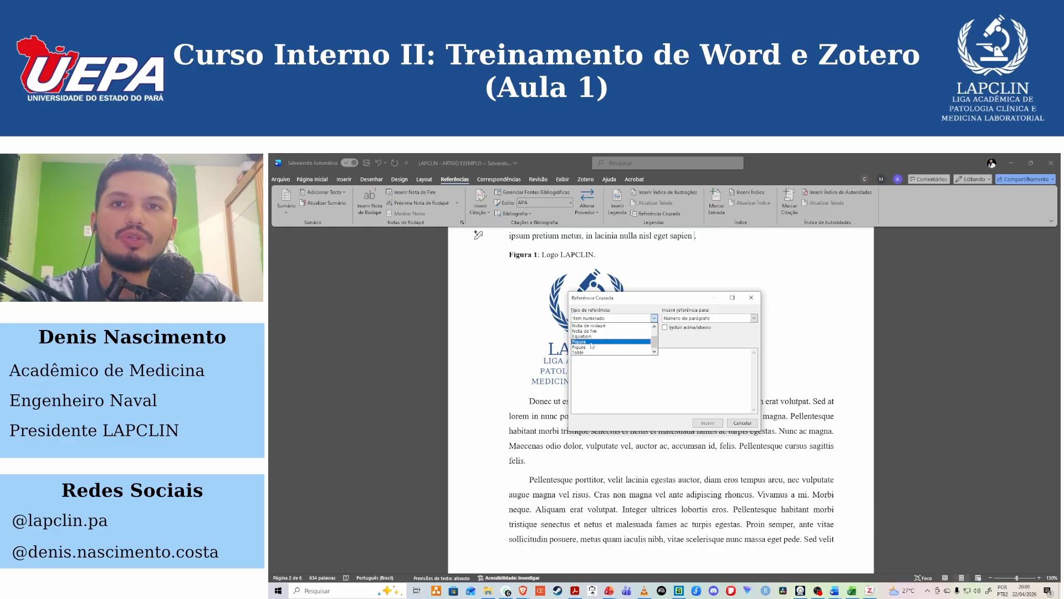
left_click(589, 342)
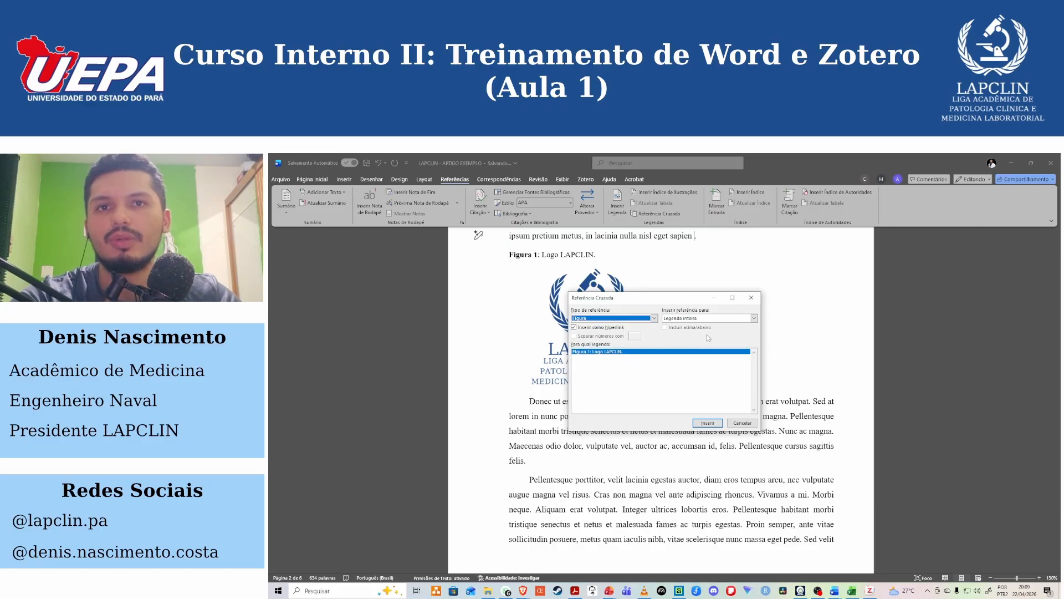
left_click(755, 319)
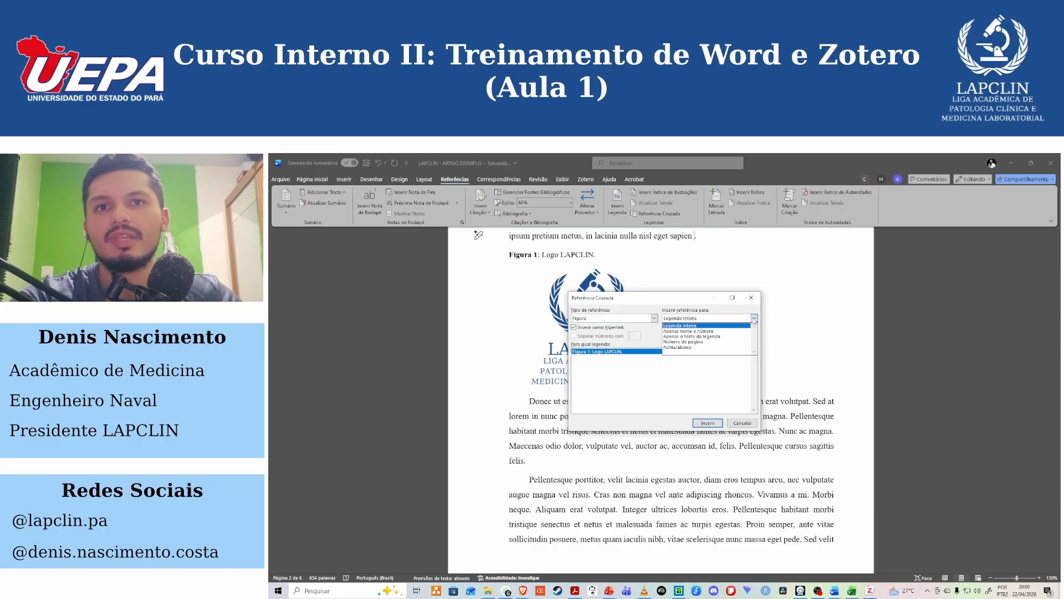
left_click(698, 332)
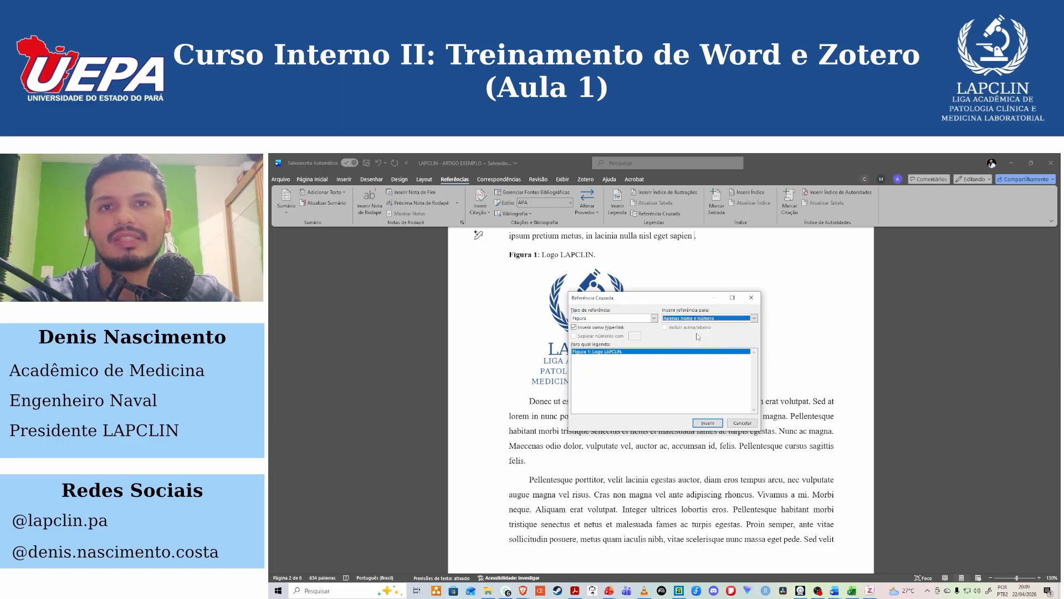
left_click(708, 423)
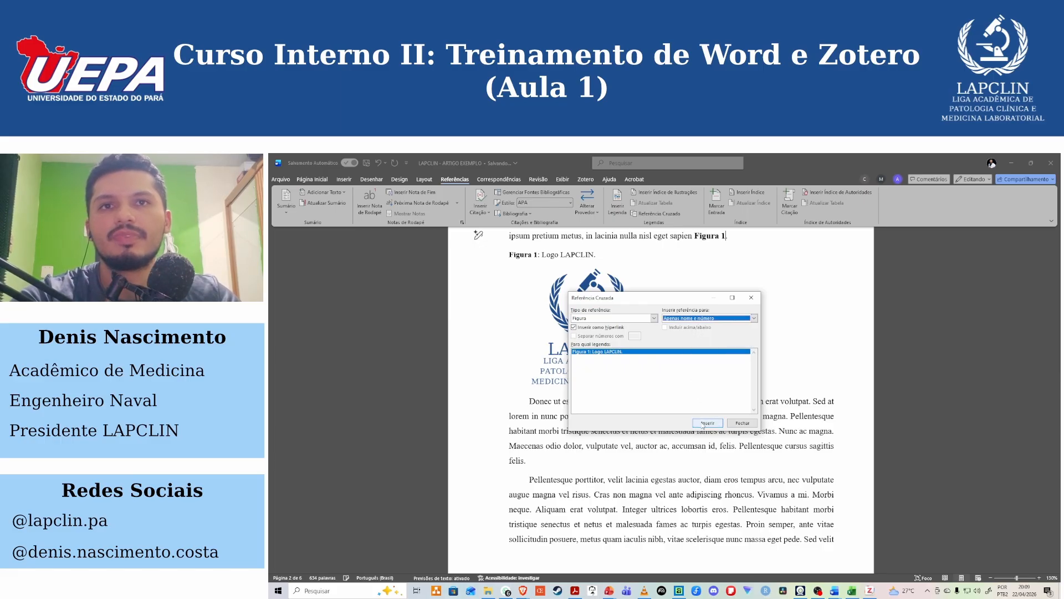
left_click(753, 298)
scroll(717, 295, "up", 3)
left_click(715, 310)
left_click(736, 311)
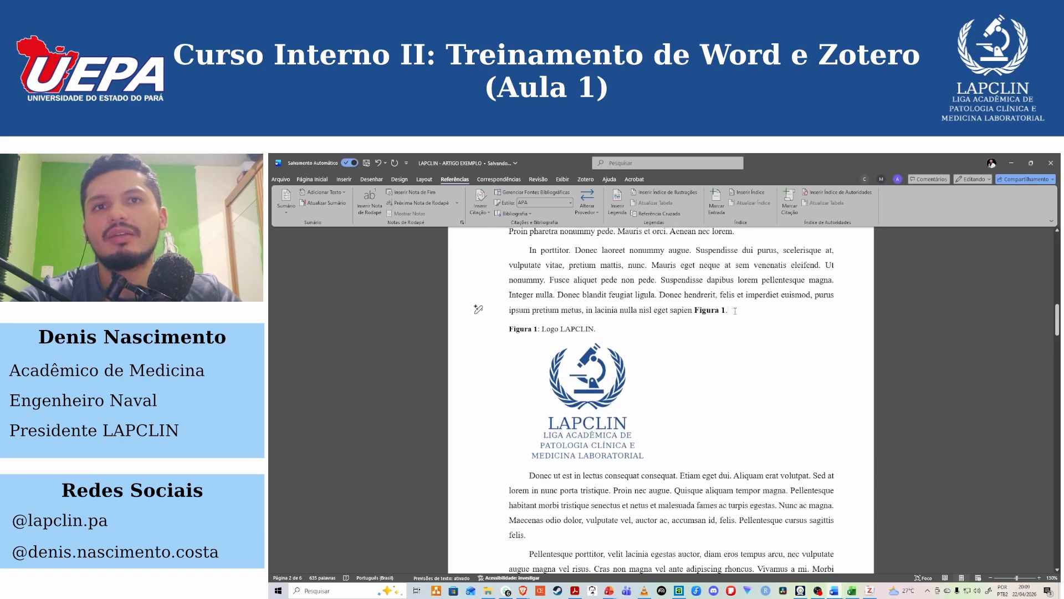
Test the Figura 1 cross-reference by following its link to the logo's caption.
left_click(708, 310)
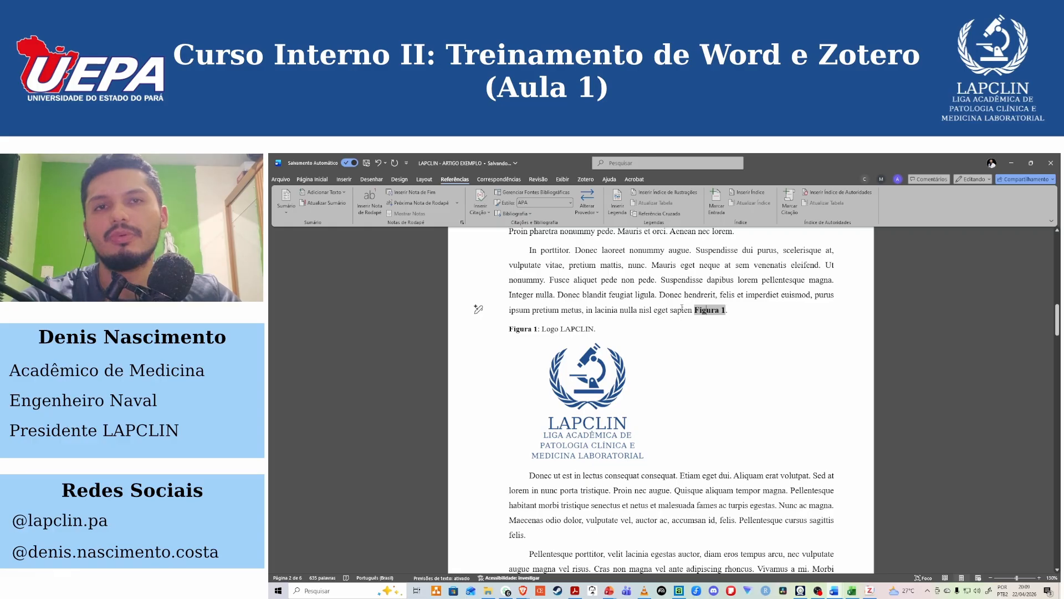
left_click(694, 282)
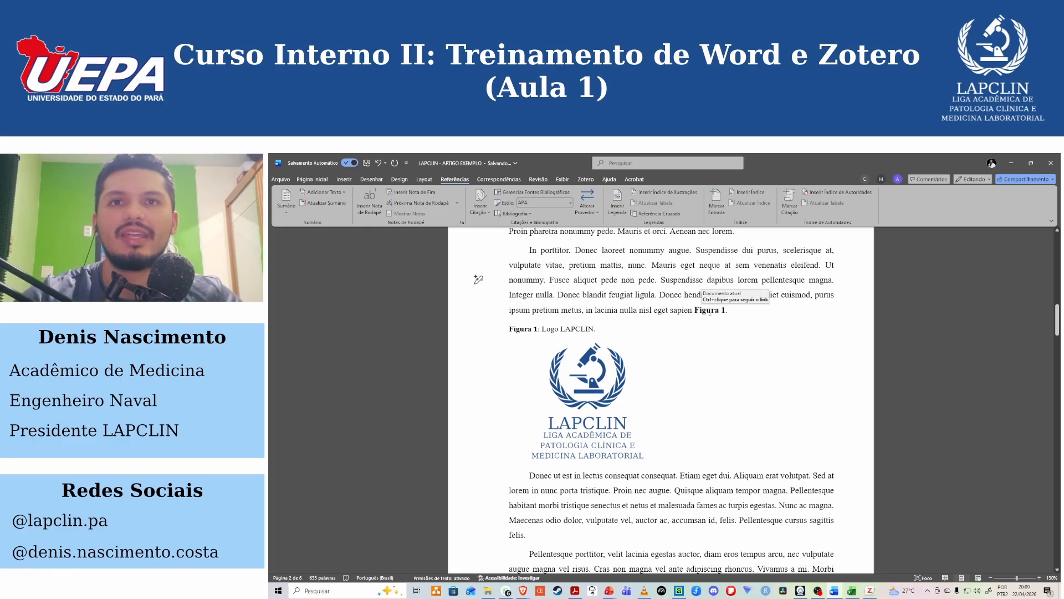
left_click(684, 310)
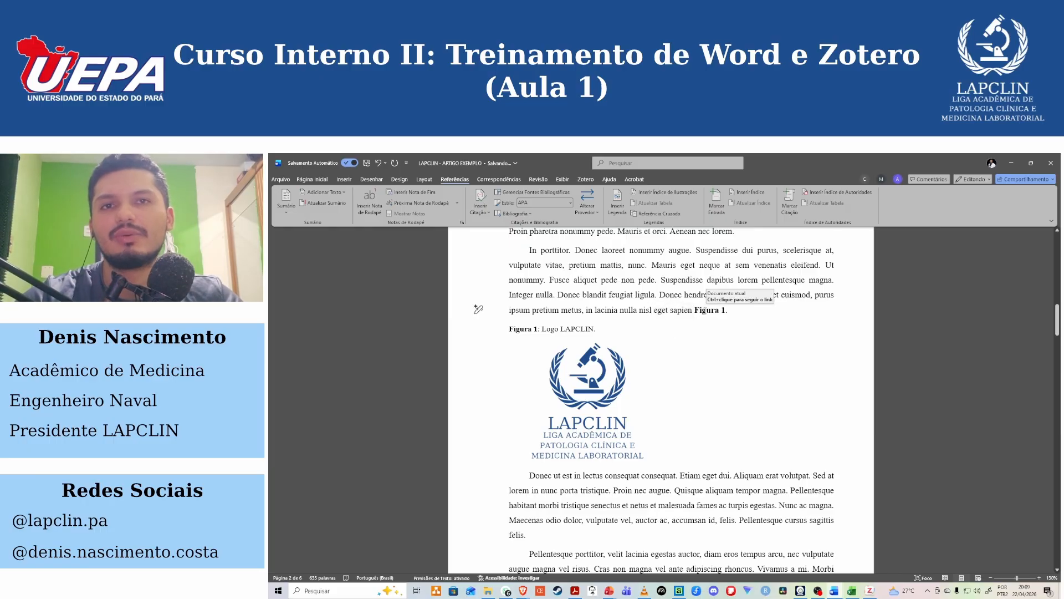
scroll(705, 314, "down", 1)
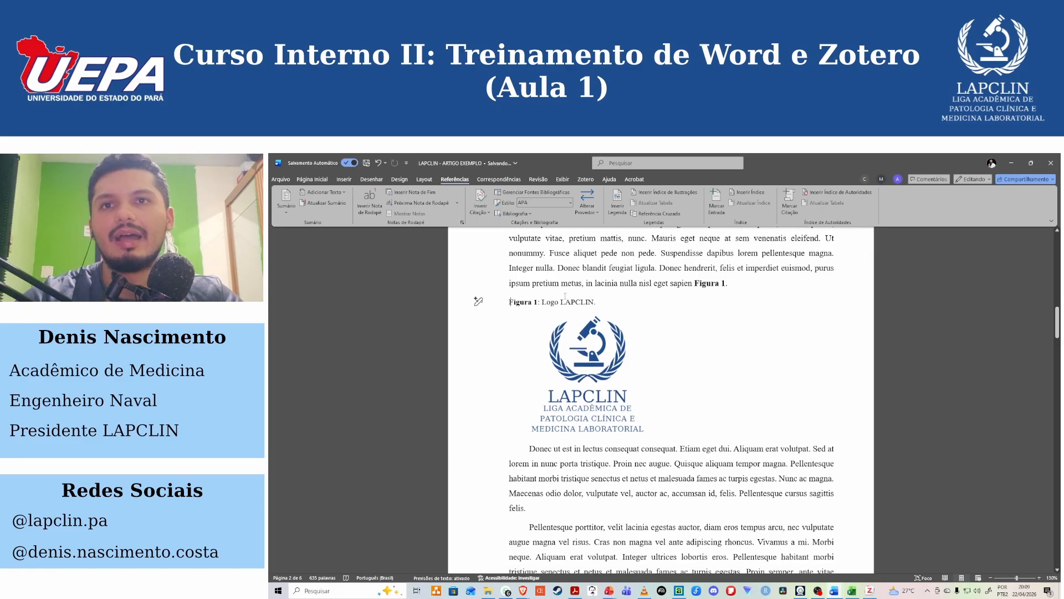
Move the Figura 1 cross-reference to a new line below "REFERÊNCIAS (ZOTERO)" on the first page.
left_click(711, 284)
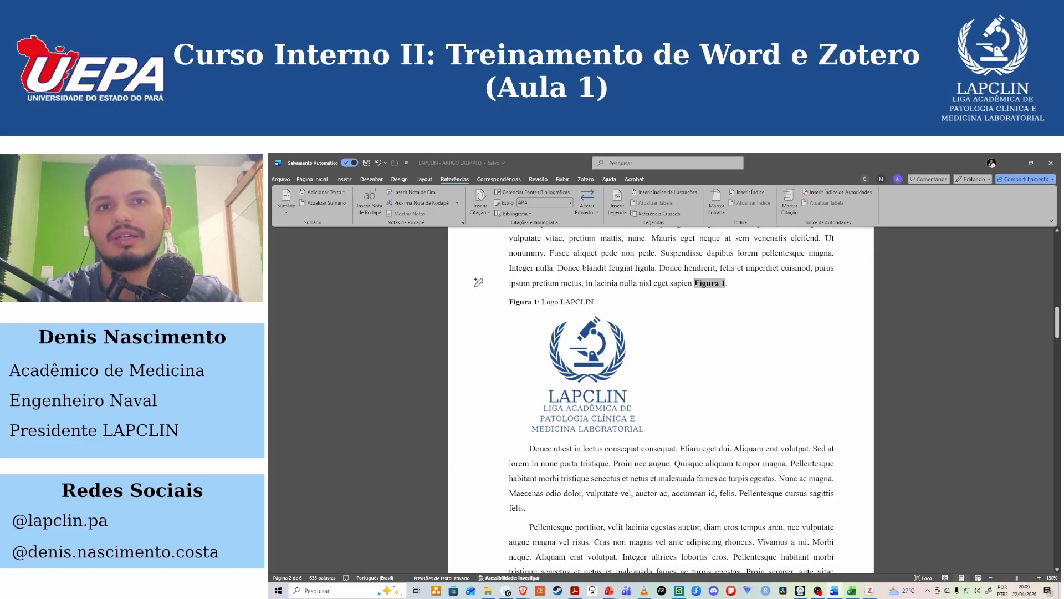
key("Delete")
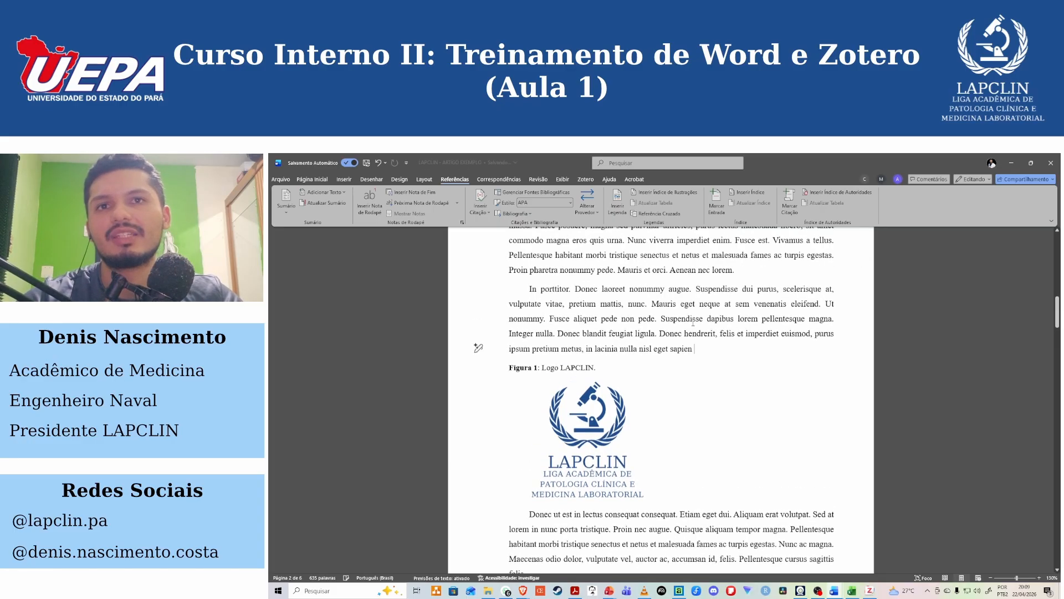
scroll(682, 332, "up", 10)
scroll(677, 355, "up", 5)
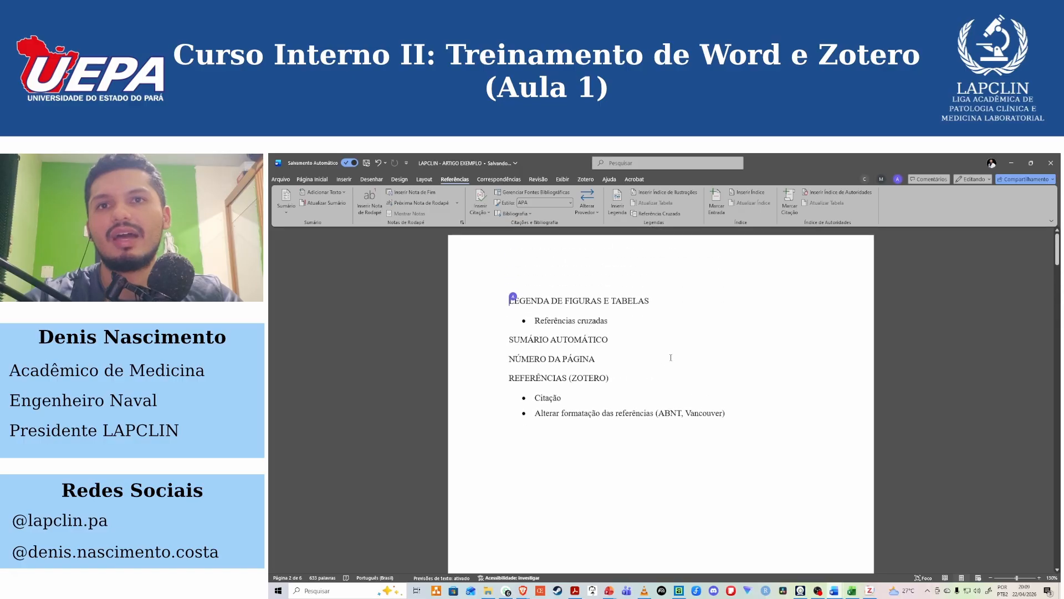
left_click(625, 379)
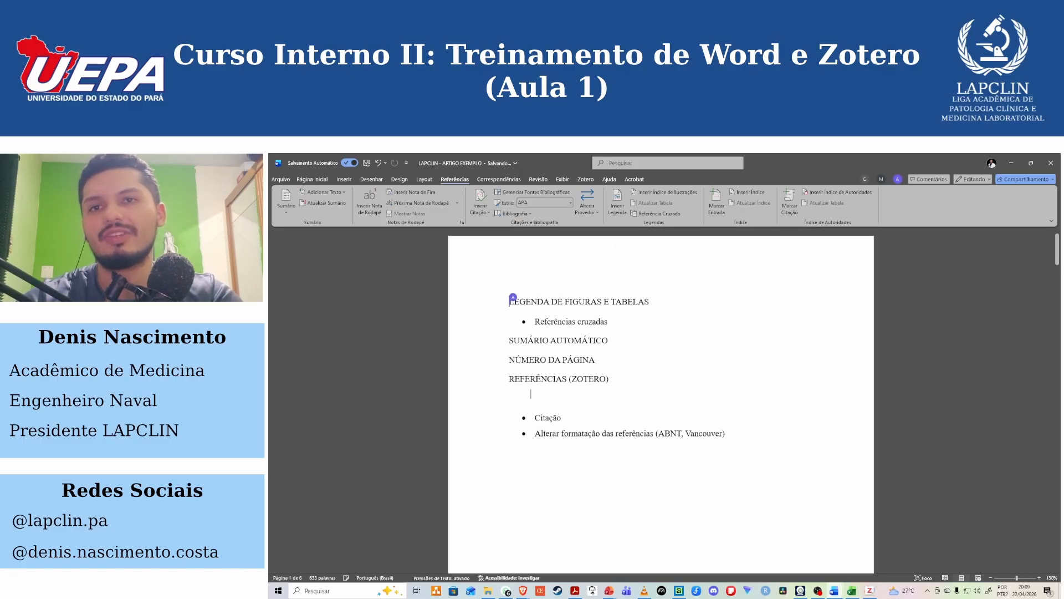
key("Return")
type("Figura 1.")
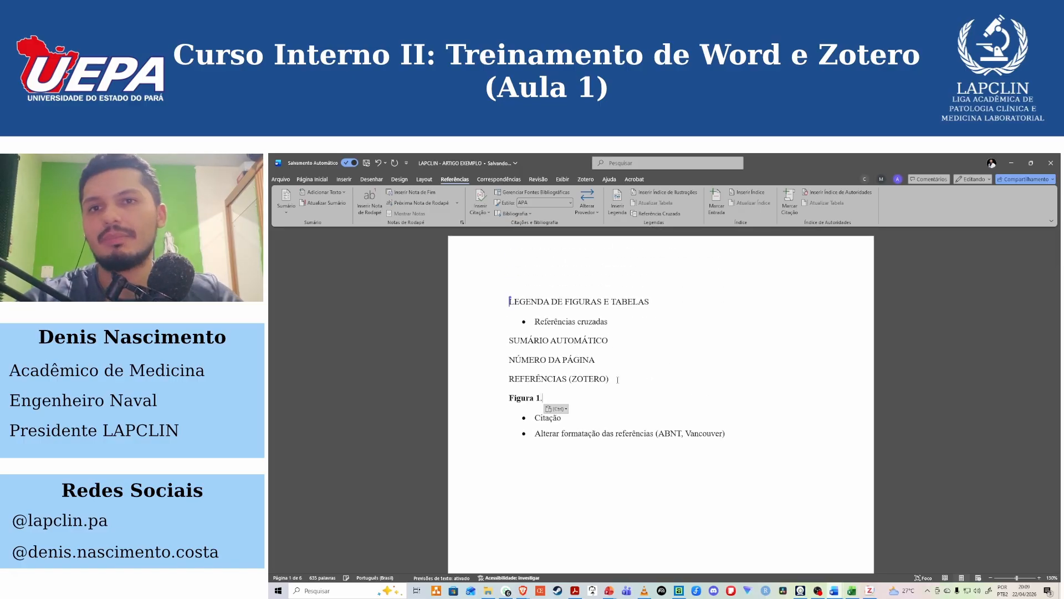
Follow the relocated Figura 1 link to the logo's caption and return to the topic list on the first page.
left_click(526, 399)
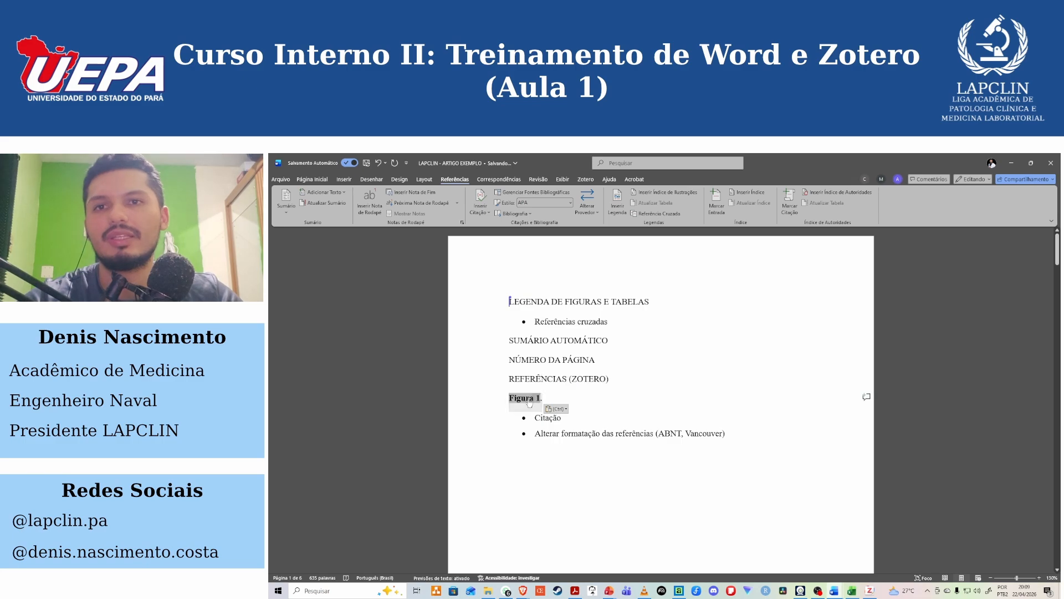
left_click(526, 399, "ctrl")
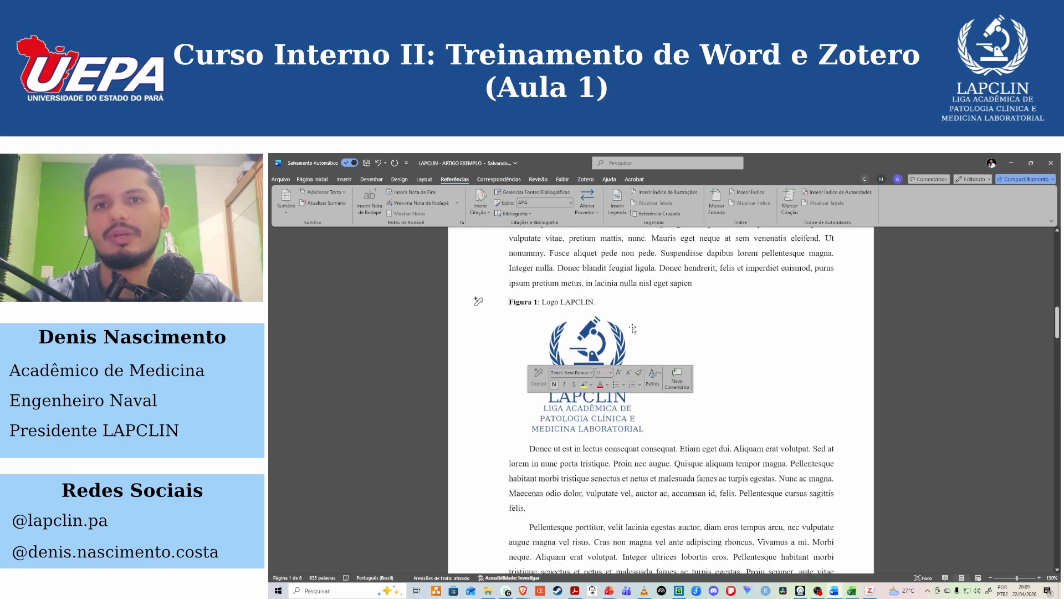
scroll(632, 344, "up", 15)
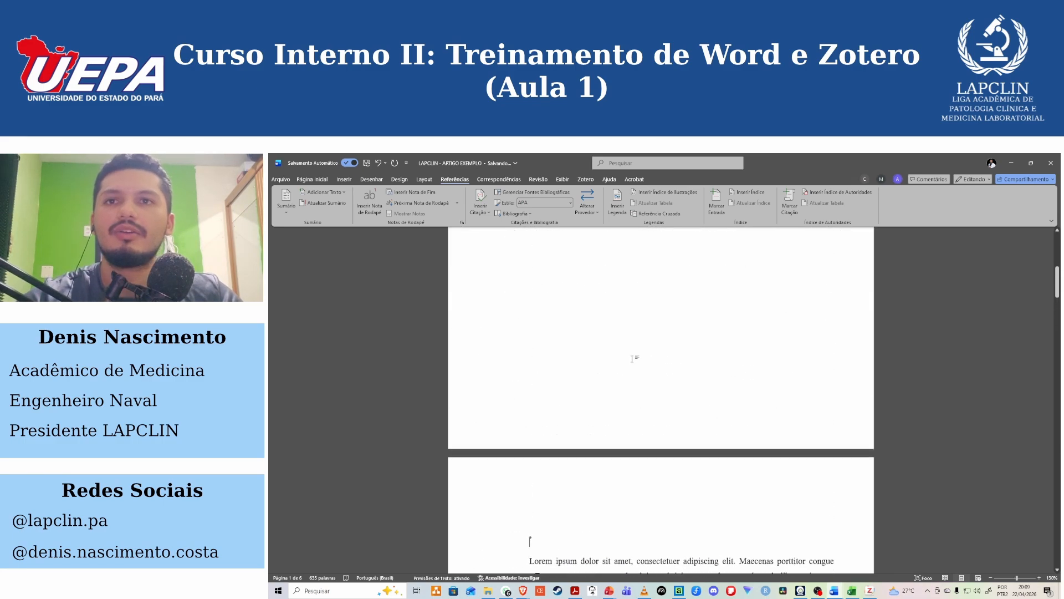
scroll(630, 357, "up", 3)
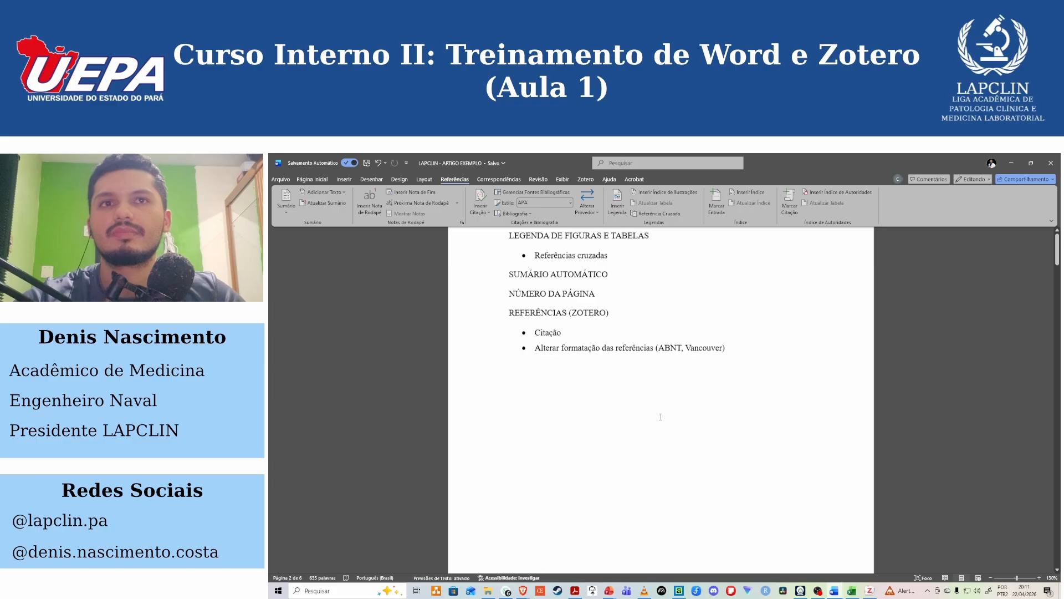
scroll(661, 416, "up", 2)
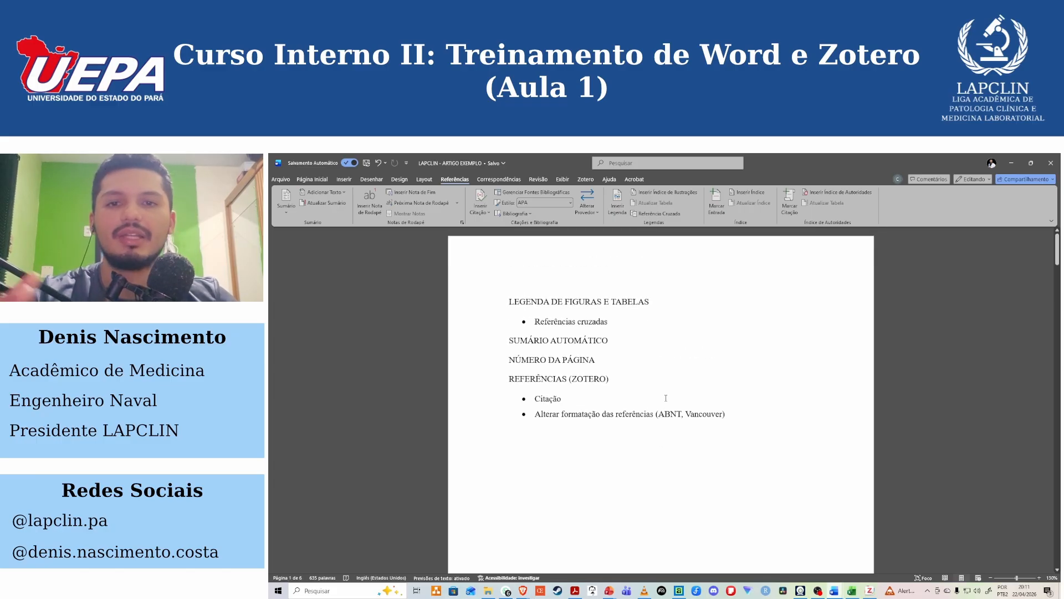
Switch to Excel.
left_click(852, 591)
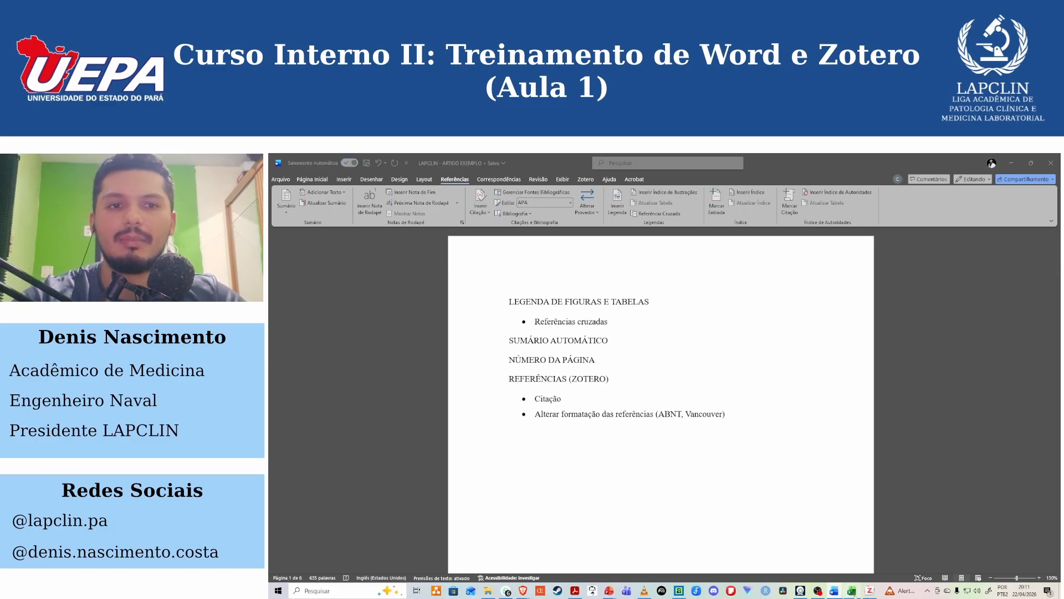
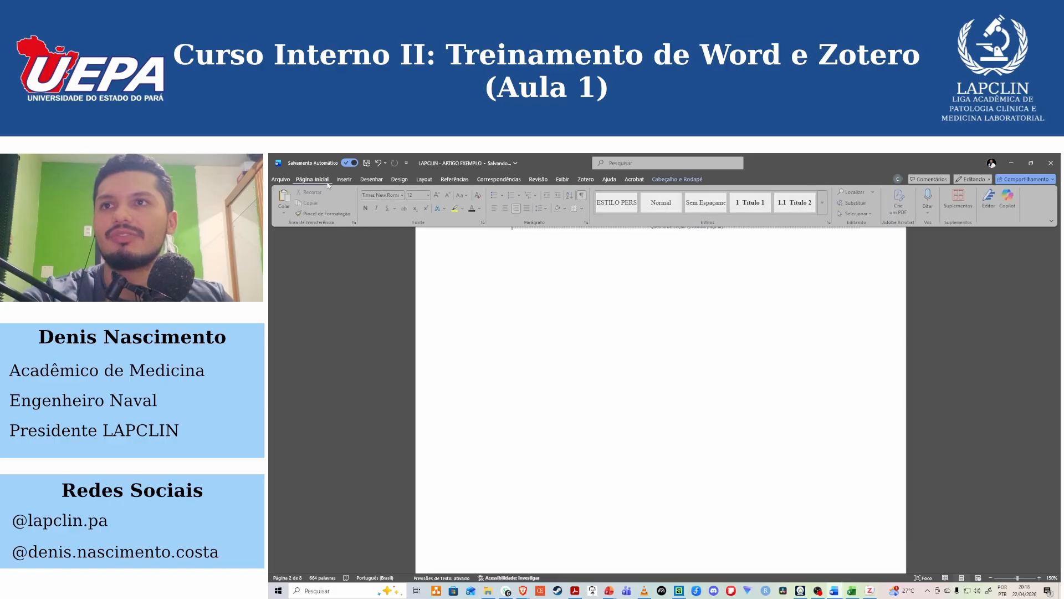
Show the formatting marks on the Sumário page.
scroll(470, 402, "up", 5)
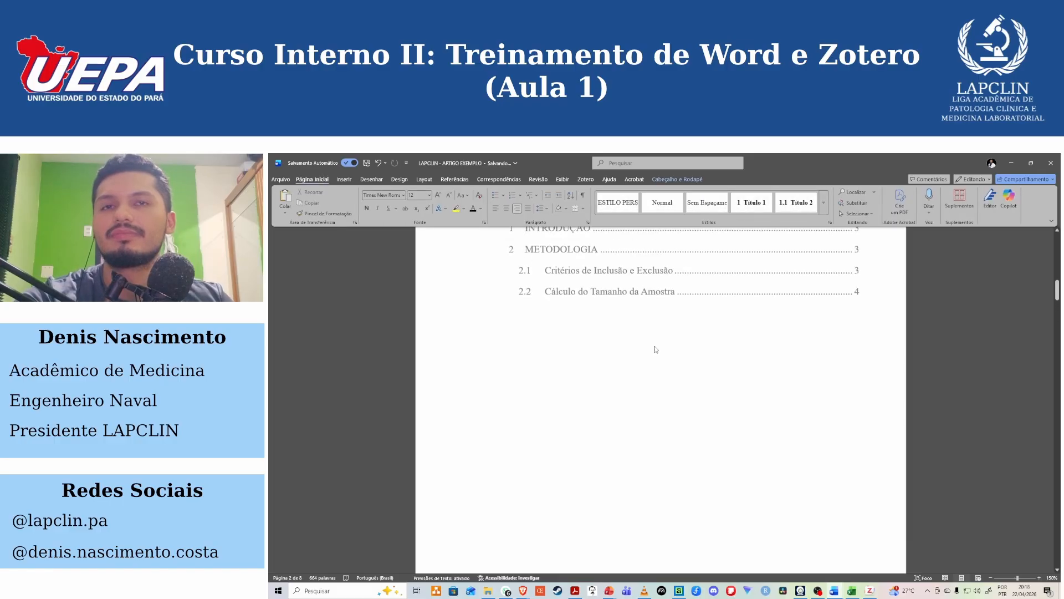
double_click(470, 402)
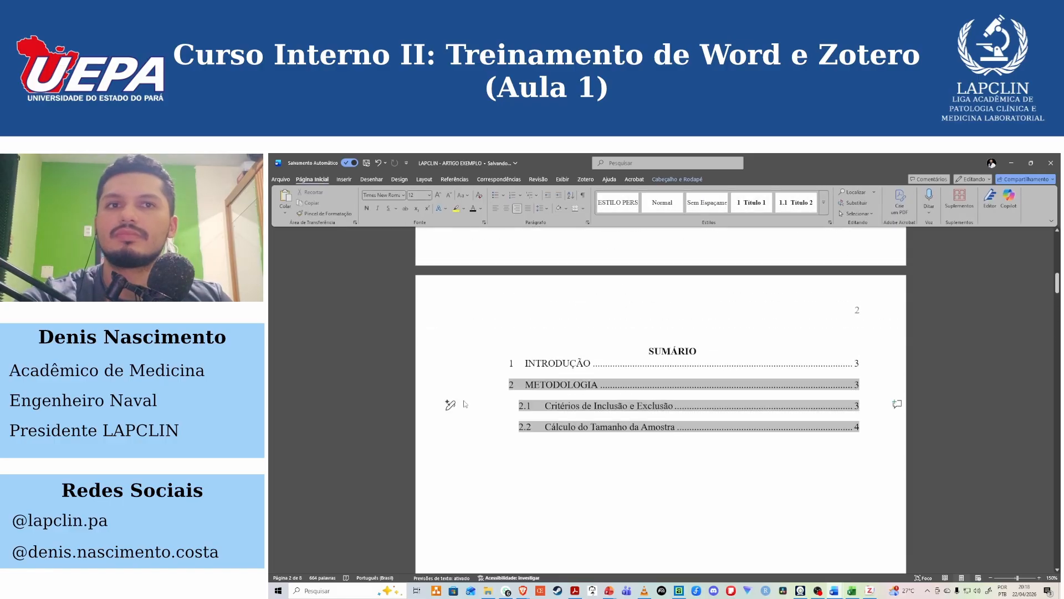
left_click(583, 197)
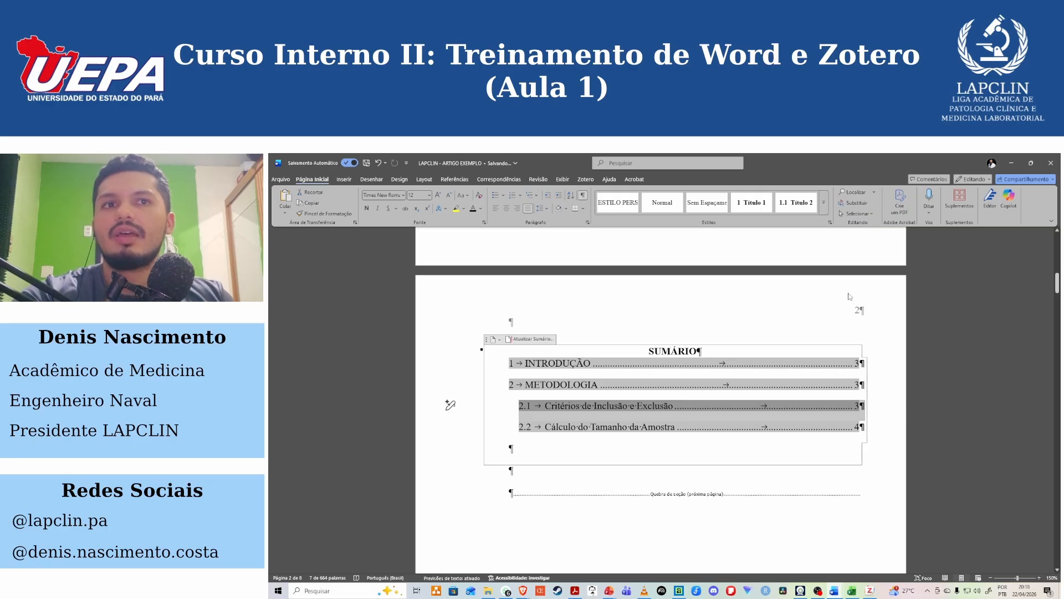
Remove the page number from the Sumário page's header and return to the body text.
double_click(854, 307)
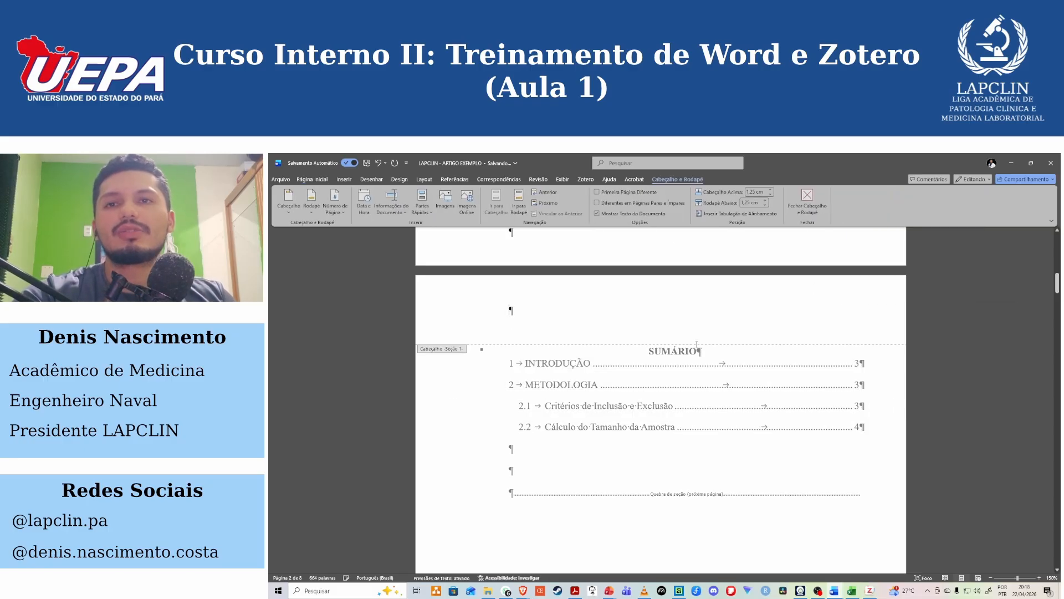
left_click(312, 179)
scroll(812, 409, "down", 5)
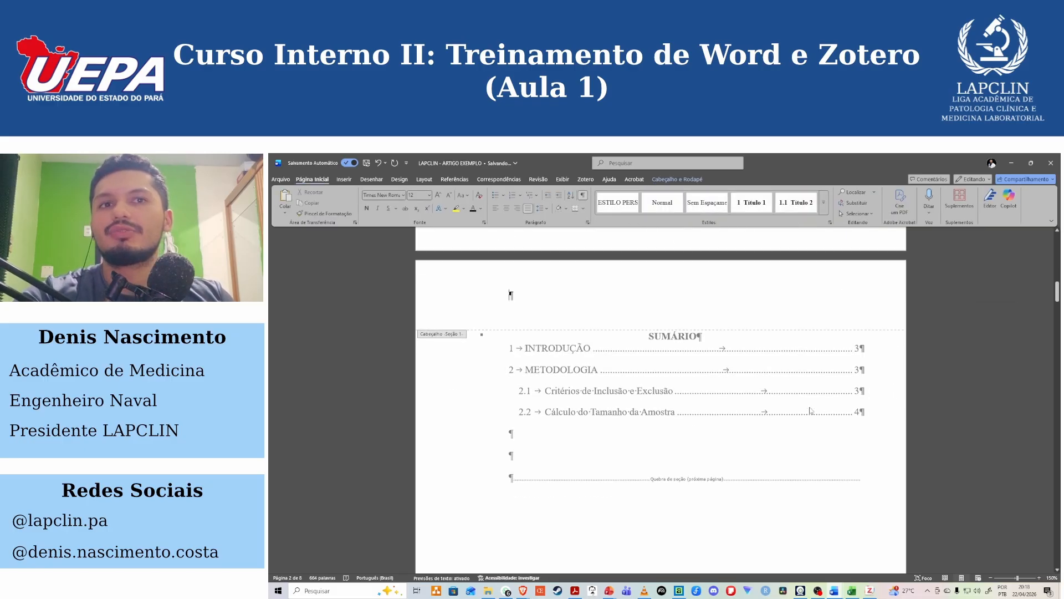
double_click(751, 393)
scroll(752, 393, "up", 20)
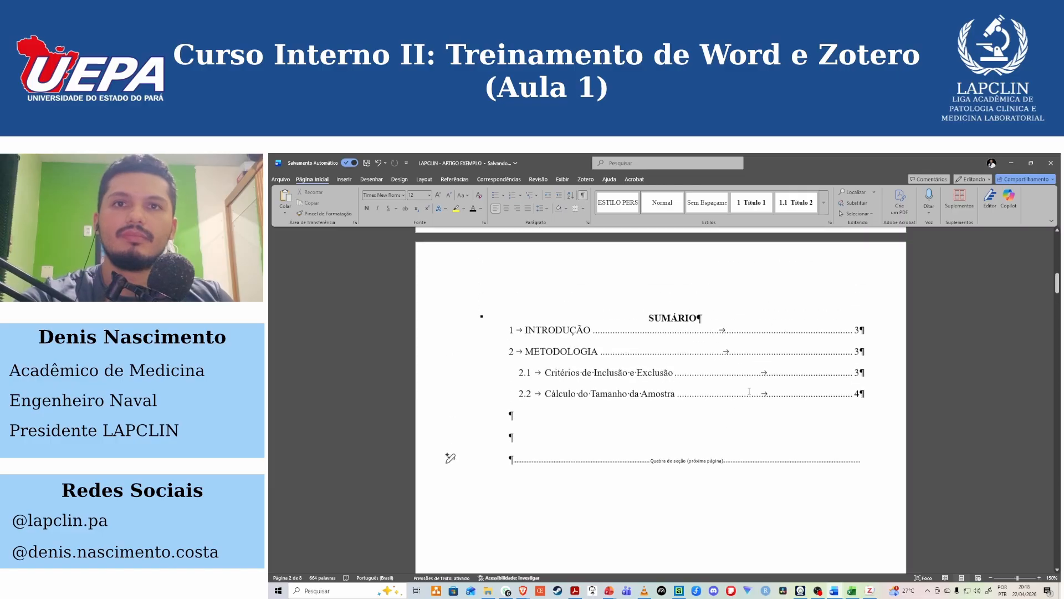
Return to the cover page and hide the formatting marks.
scroll(753, 393, "up", 5)
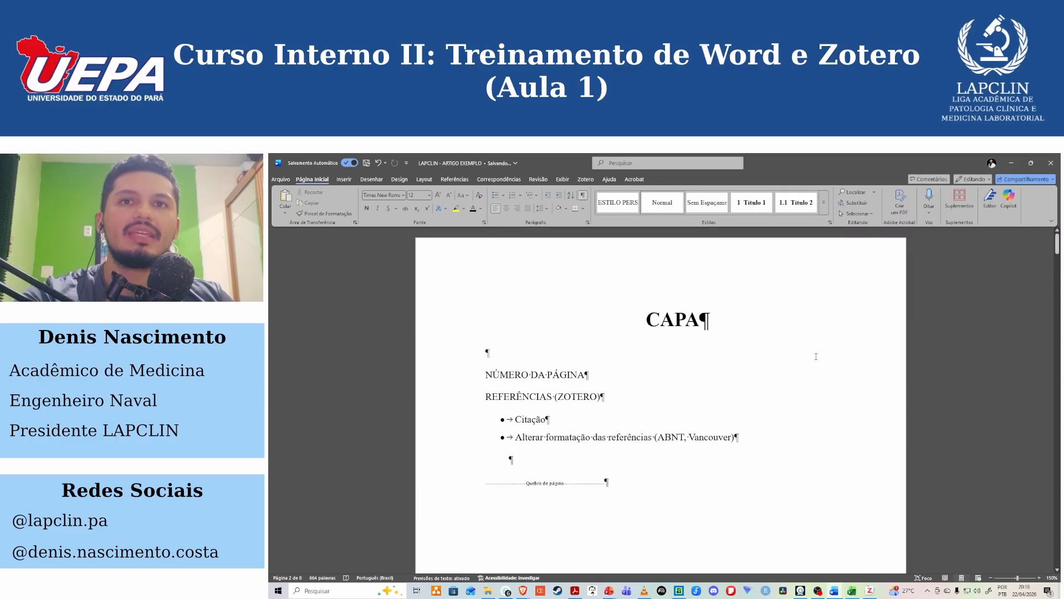
left_click(582, 195)
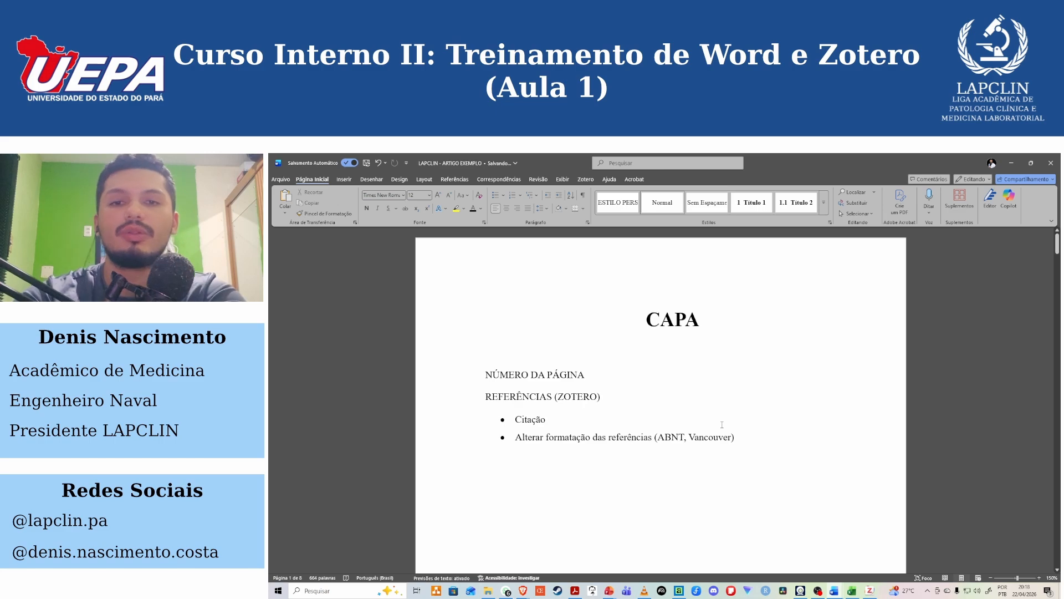
Examine the pages from the cover to Introdução, including the Introdução header area and the CAPA title.
scroll(744, 430, "down", 12)
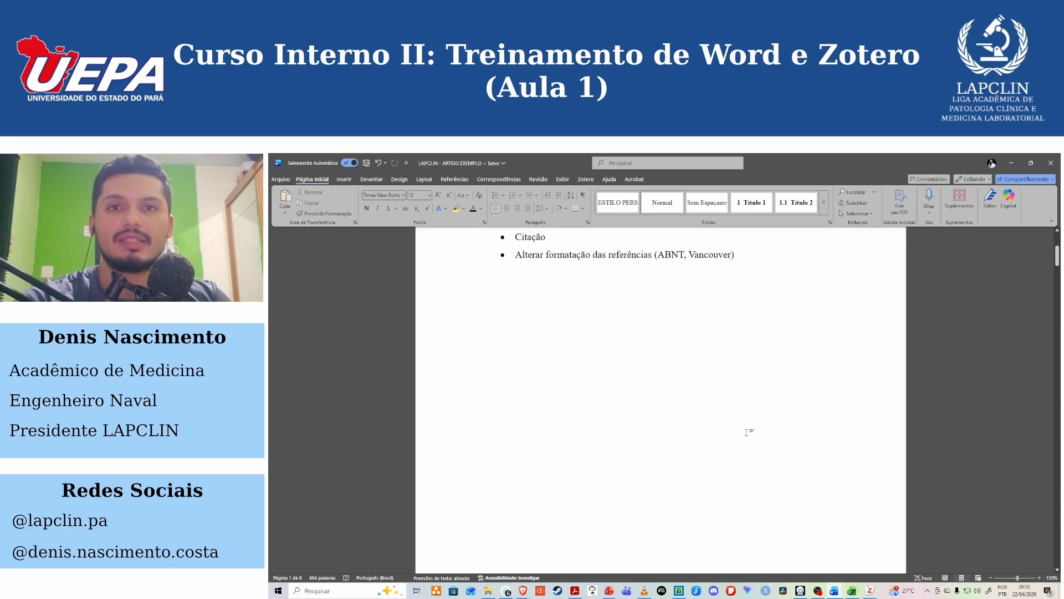
scroll(747, 432, "down", 10)
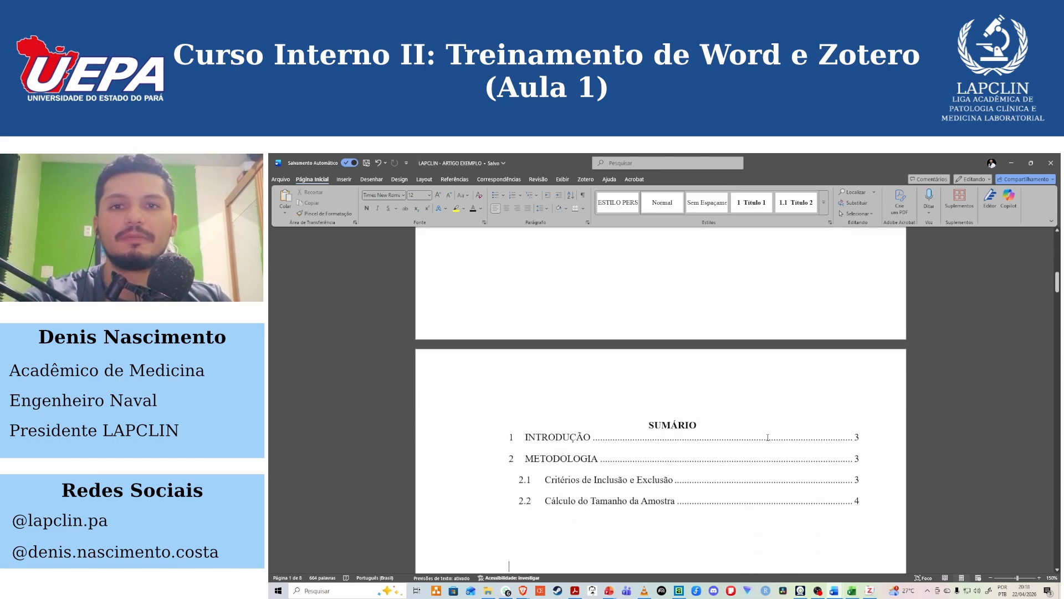
scroll(787, 443, "down", 3)
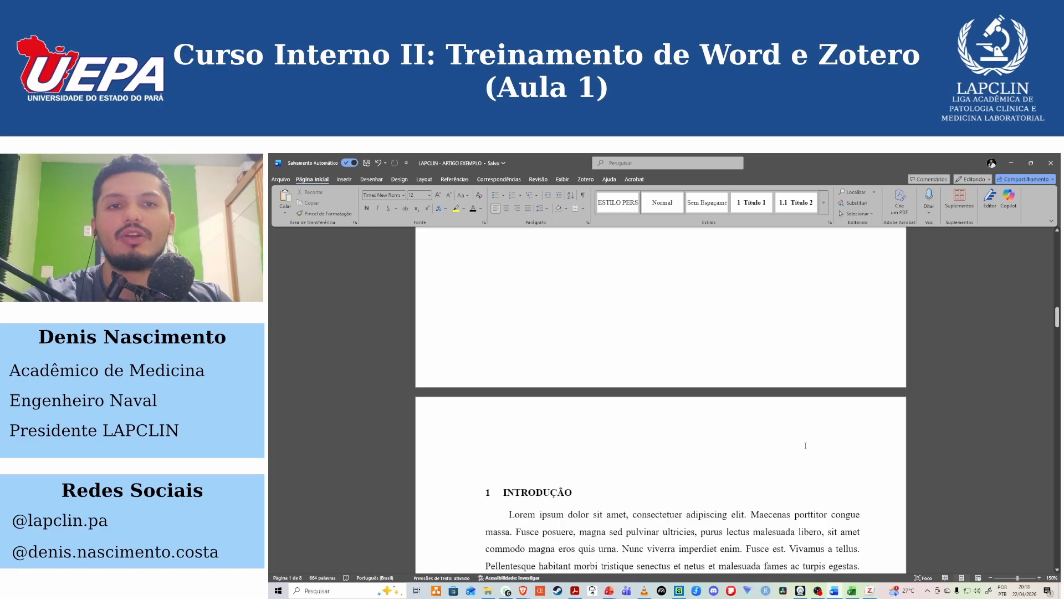
double_click(874, 424)
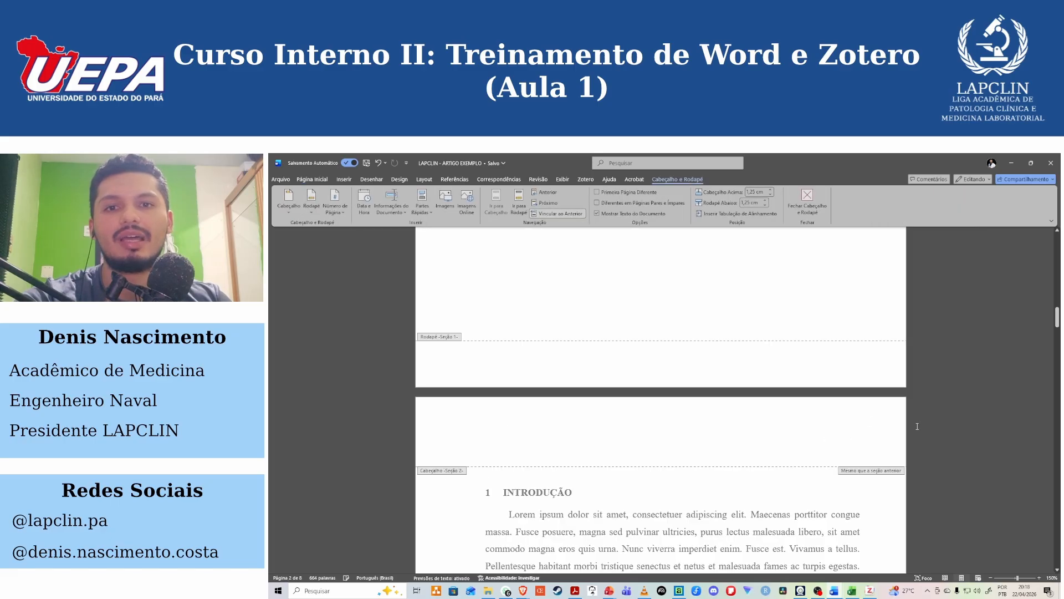
double_click(832, 476)
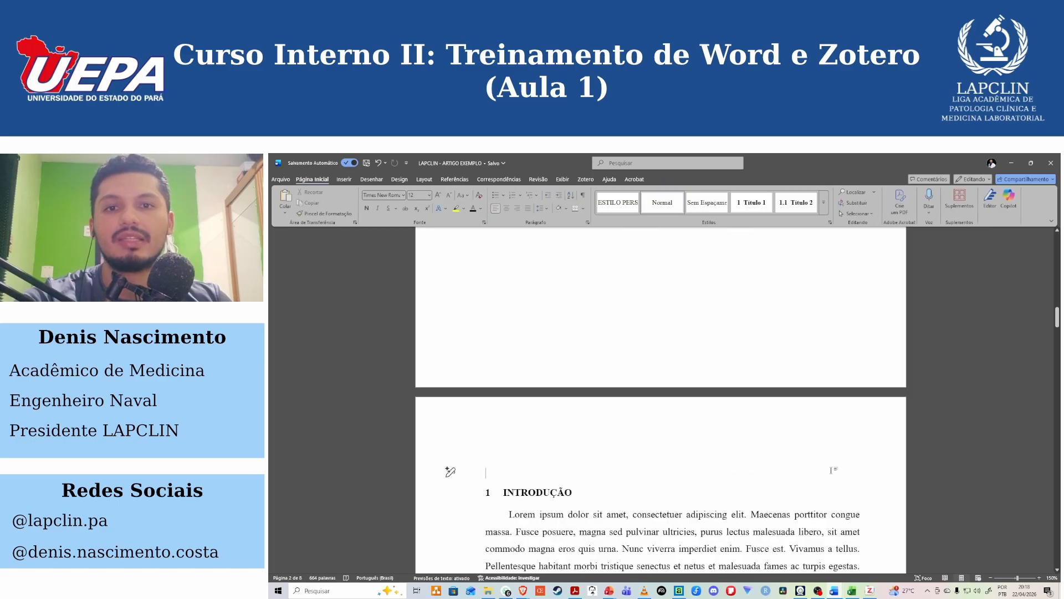
scroll(829, 471, "up", 15)
scroll(829, 468, "up", 4)
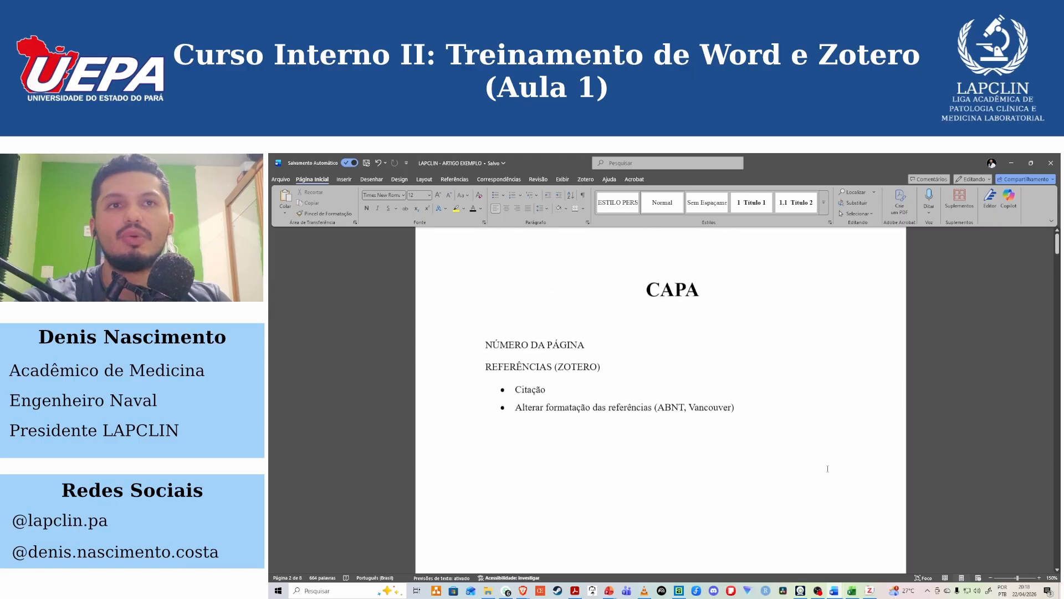
left_click_drag(646, 322, 711, 327)
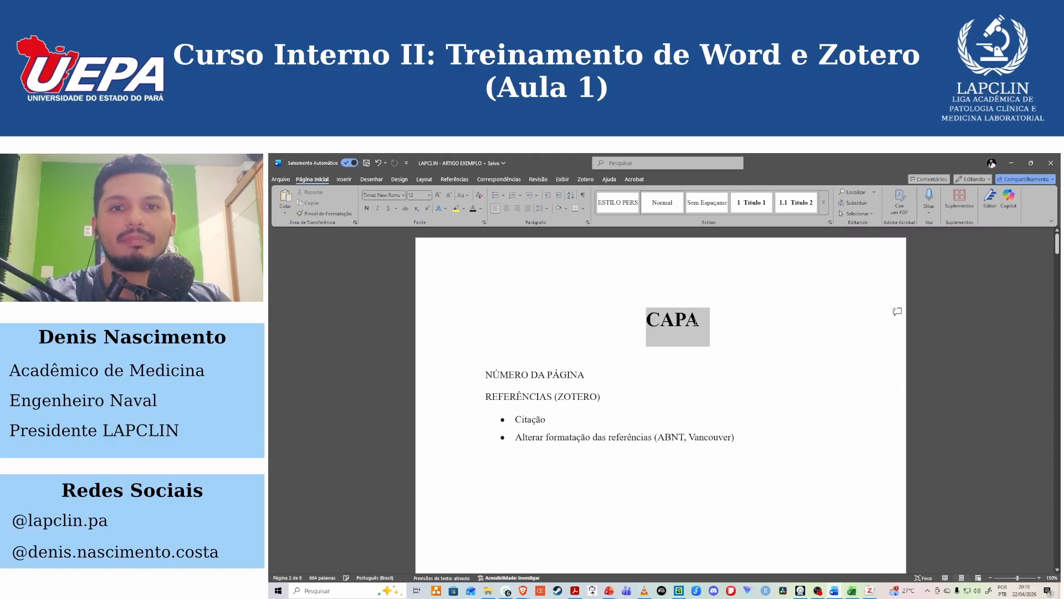
left_click(714, 329)
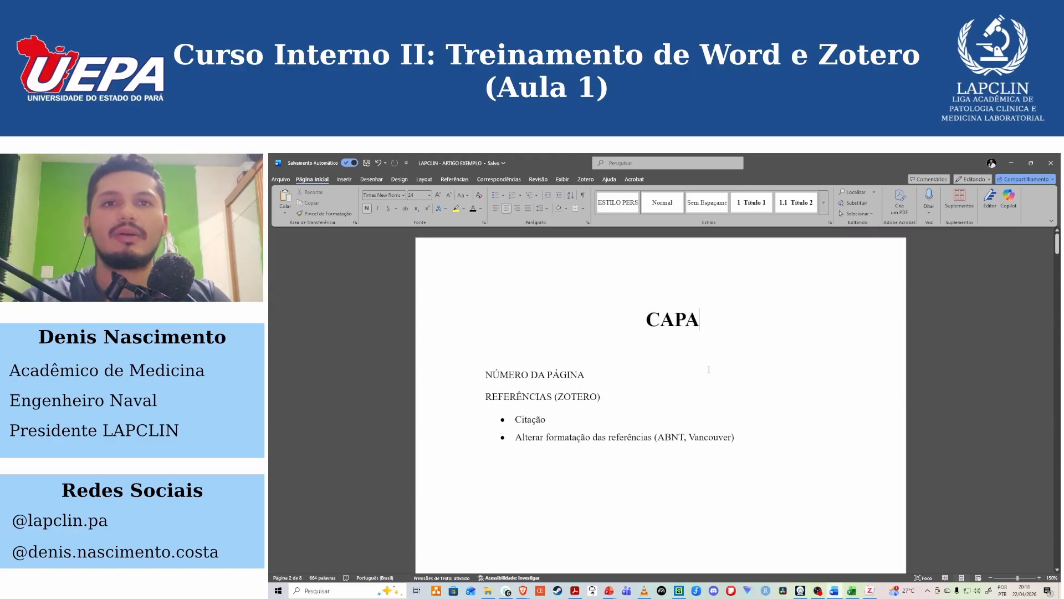
Insert a page number in the header above the Introdução section and align it to the right.
scroll(709, 370, "down", 3)
scroll(675, 454, "down", 2)
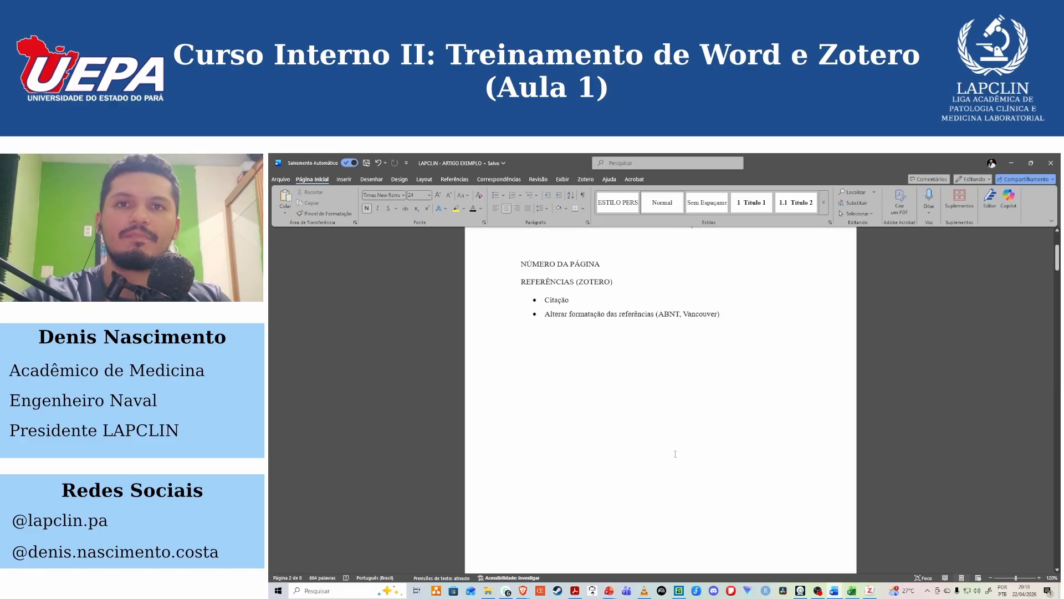
scroll(676, 455, "down", 15)
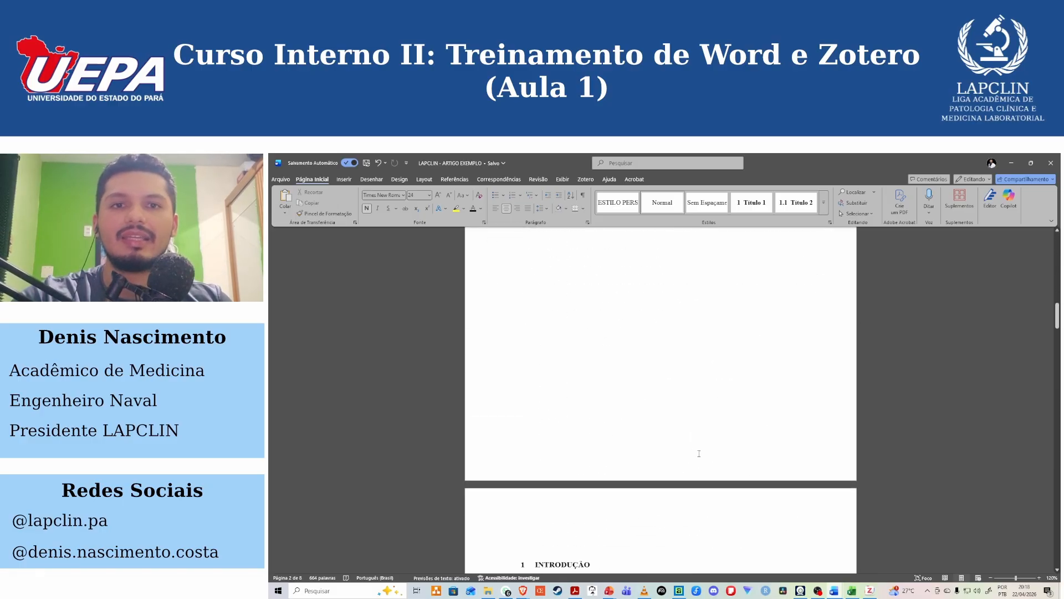
scroll(699, 454, "down", 4)
double_click(791, 351)
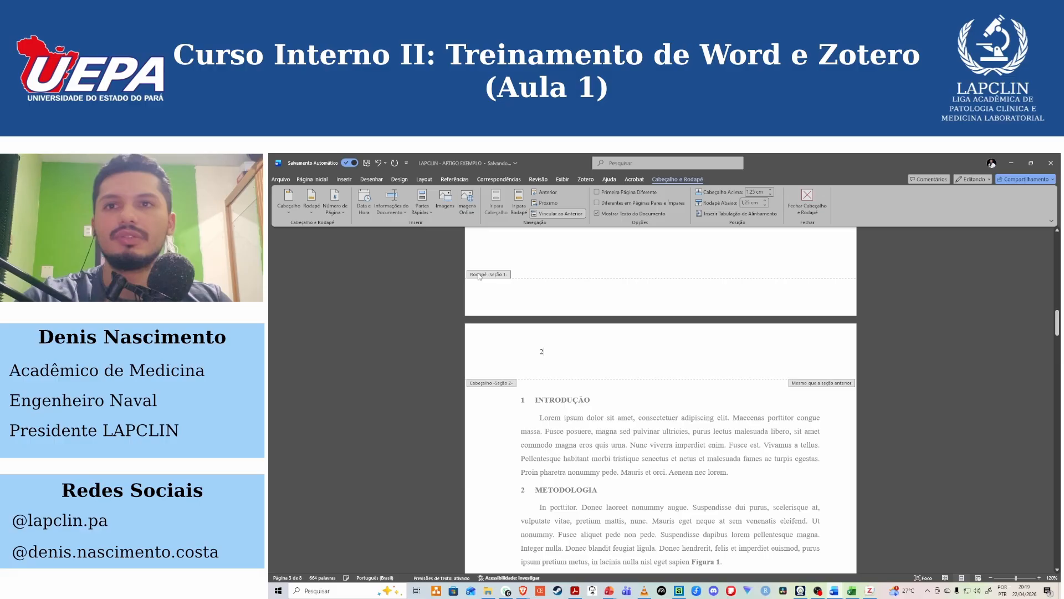
left_click(312, 179)
left_click(518, 209)
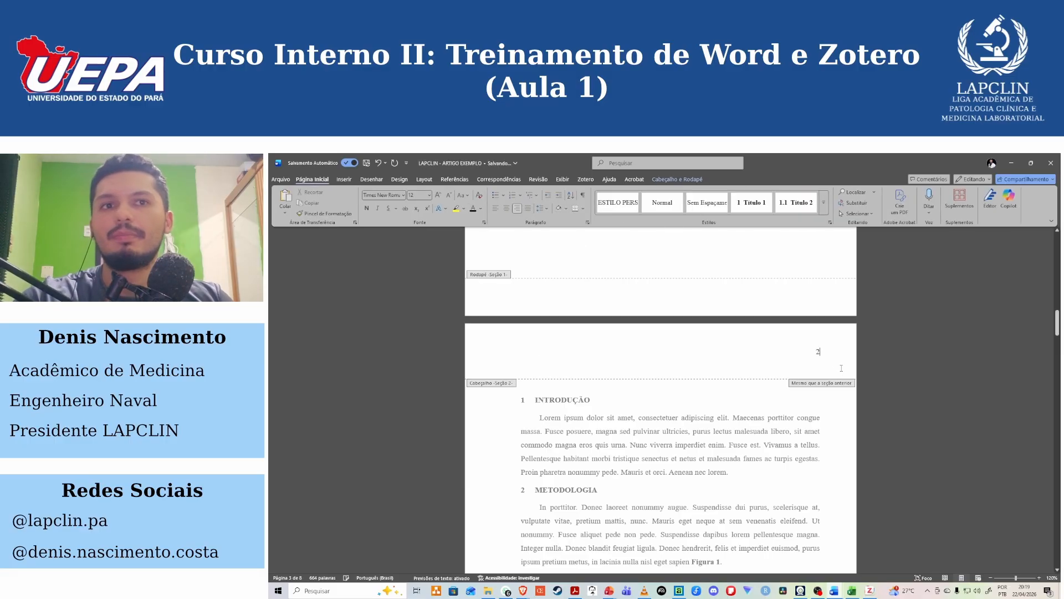
Compare the header page numbers on the Sumário and Introdução pages.
scroll(829, 456, "up", 10)
scroll(830, 456, "up", 10)
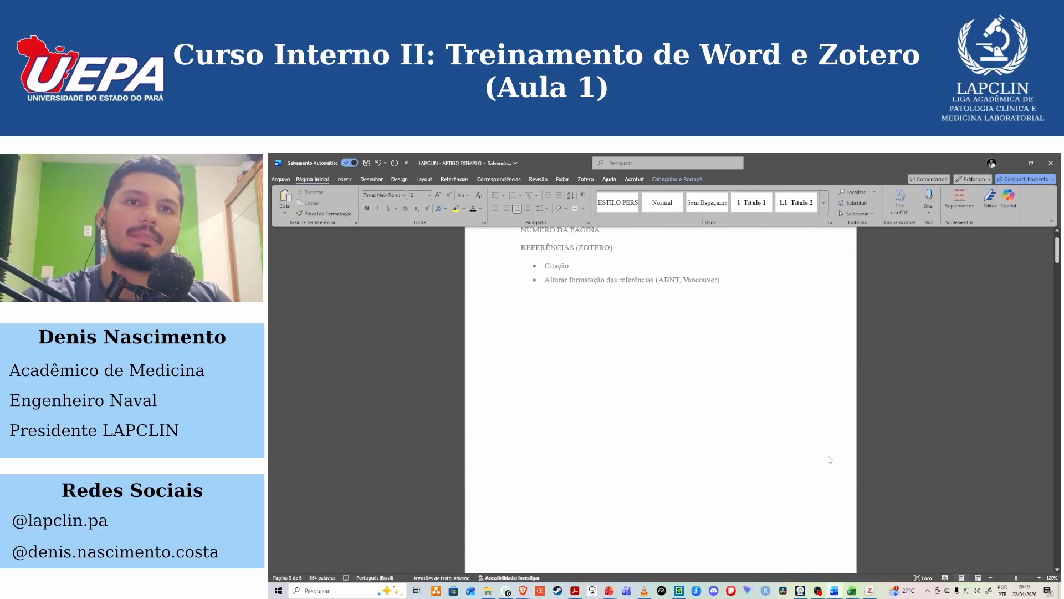
scroll(704, 333, "down", 10)
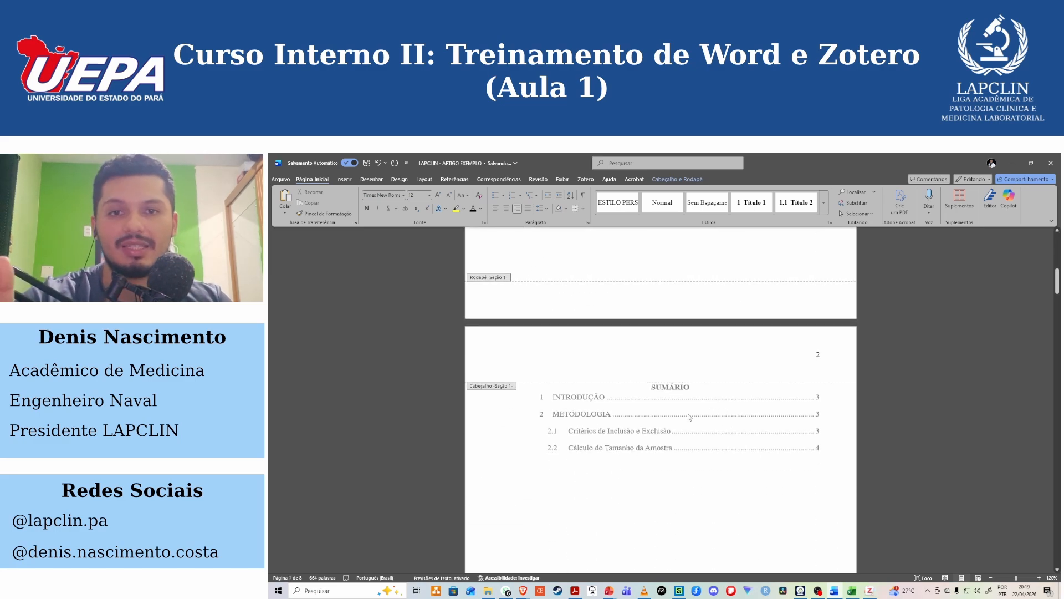
scroll(690, 415, "down", 10)
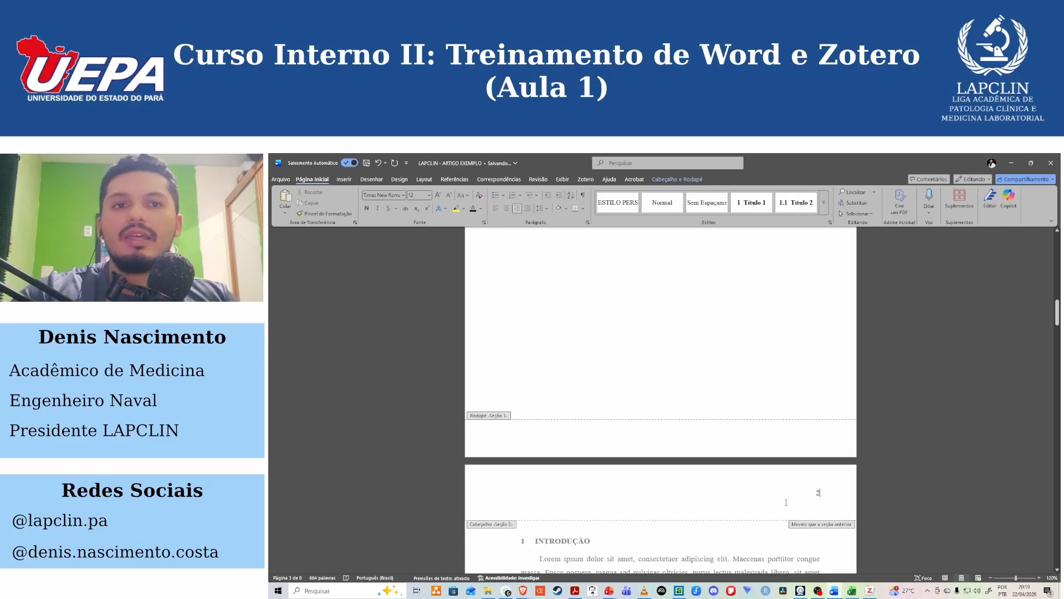
scroll(811, 490, "down", 5)
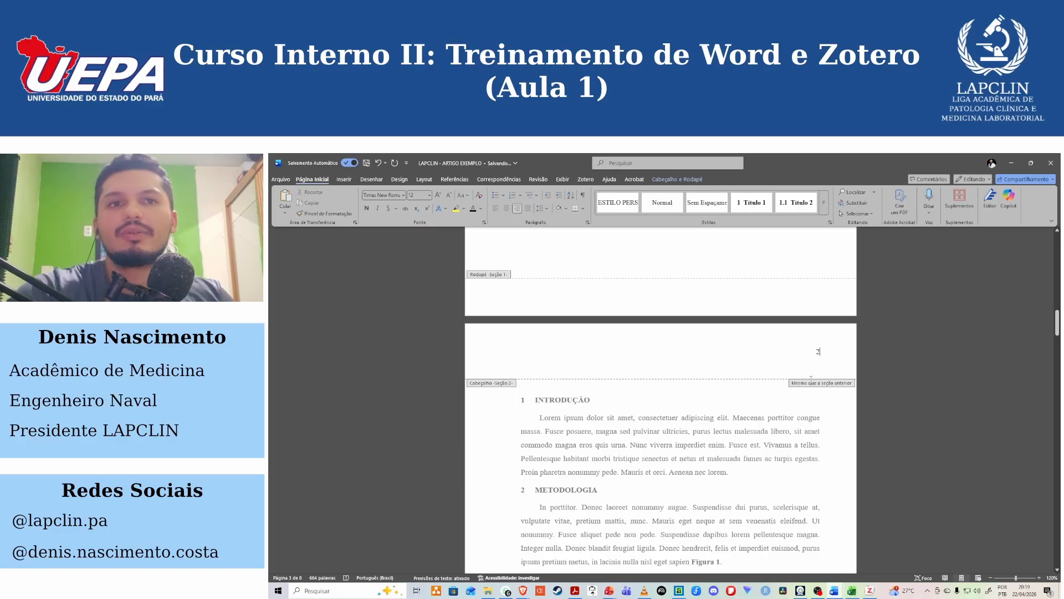
Replace the header page number with one at the foot of the page, using the Número sem Formatação 3 layout.
scroll(811, 379, "up", 9)
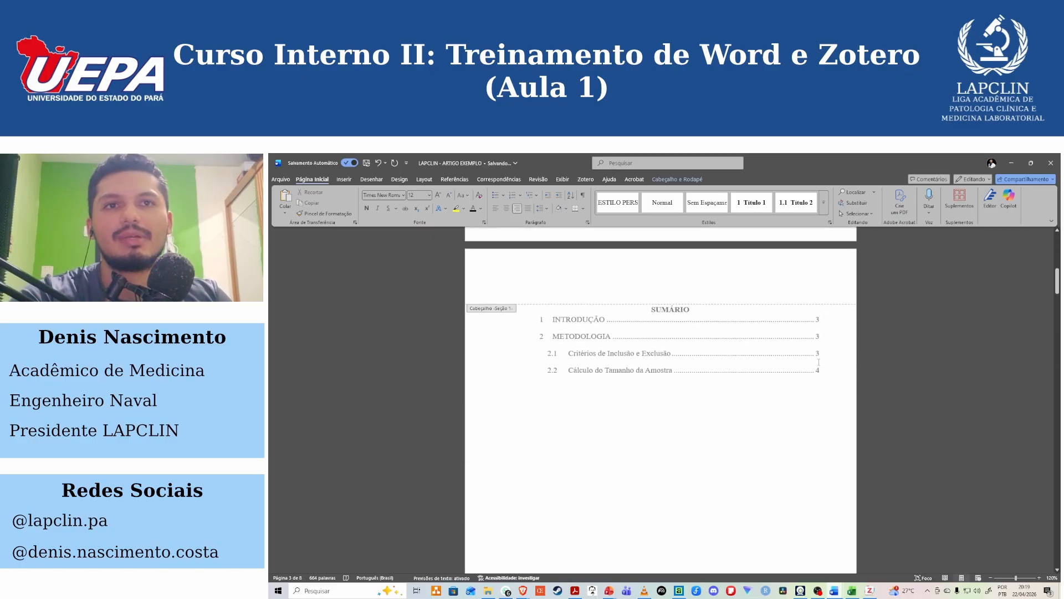
scroll(819, 362, "up", 4)
double_click(816, 392)
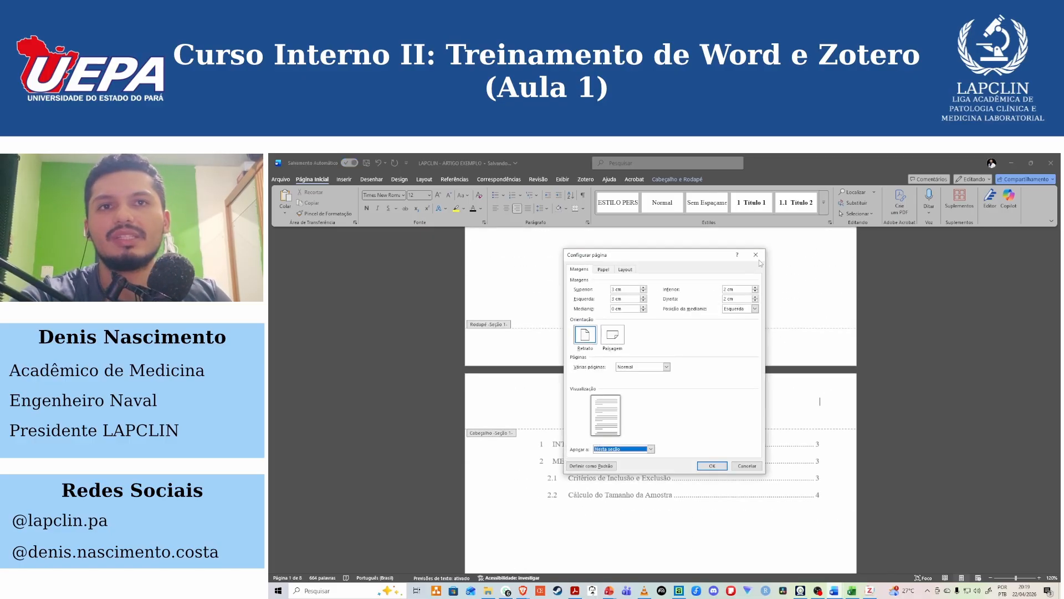
left_click(756, 255)
double_click(833, 456)
double_click(823, 413)
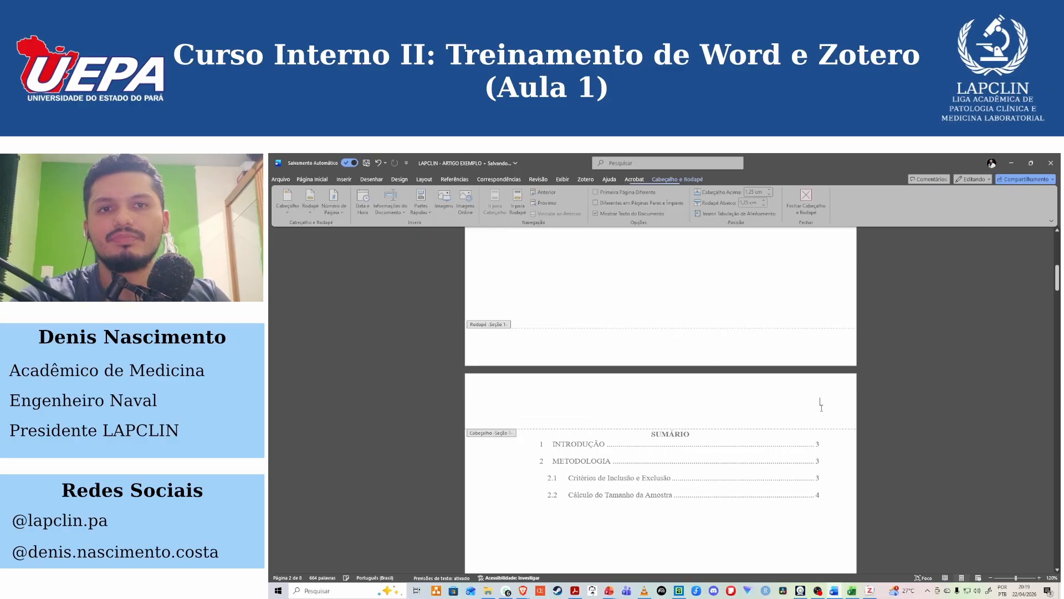
left_click(335, 202)
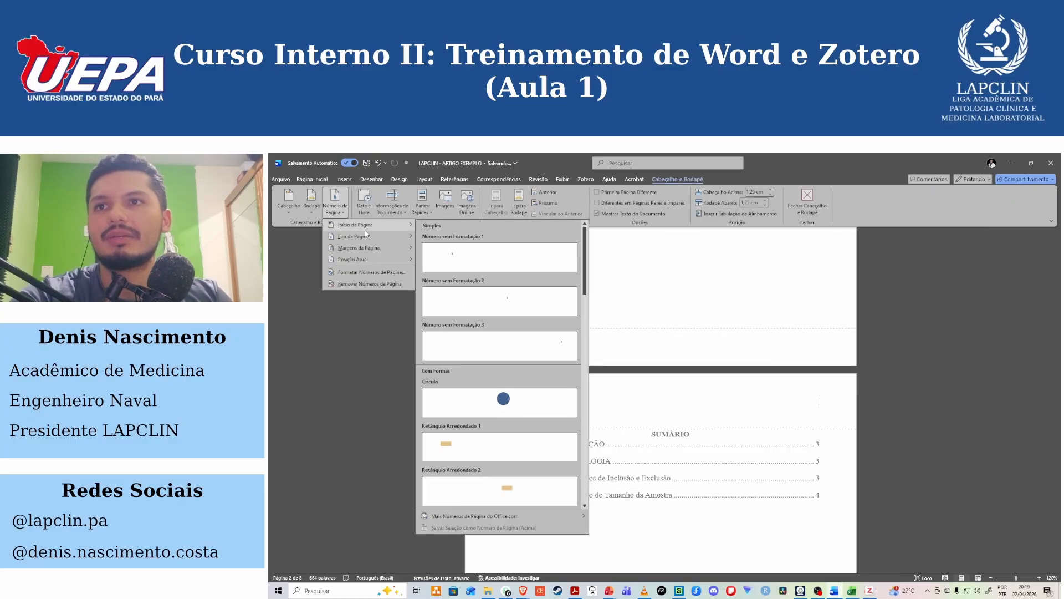
mouse_move(366, 236)
left_click(491, 346)
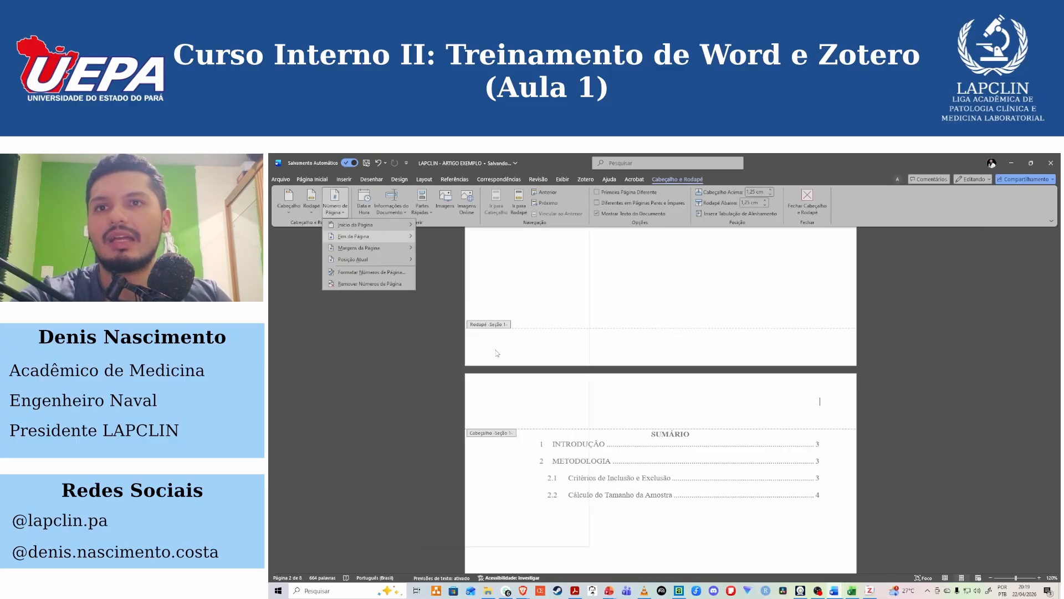
Check the footer page numbers on the Sumário and Introdução pages.
scroll(831, 424, "down", 4)
scroll(819, 423, "down", 1)
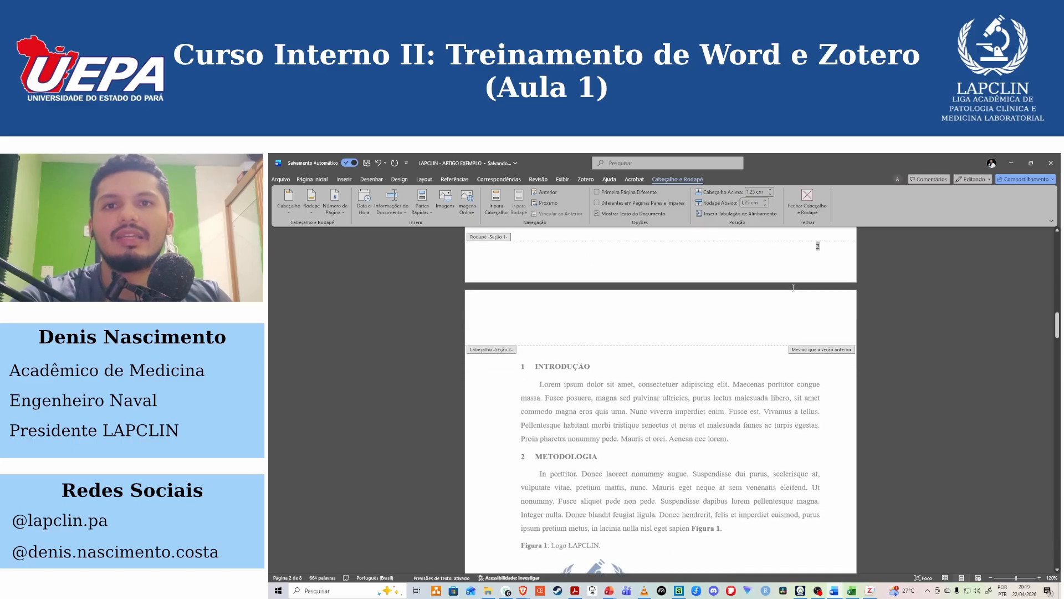
scroll(807, 377, "down", 8)
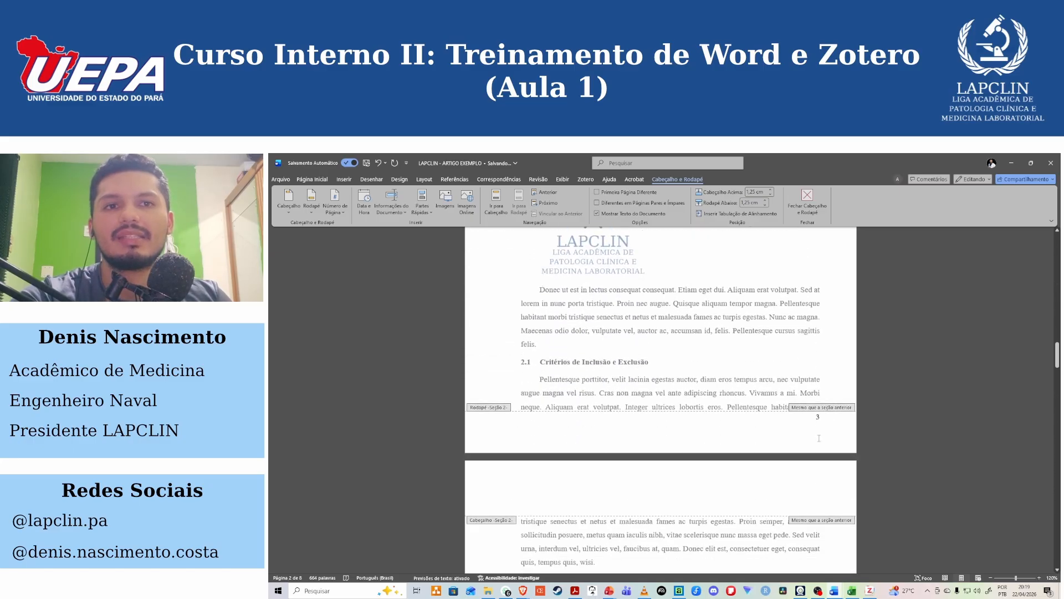
scroll(816, 420, "up", 15)
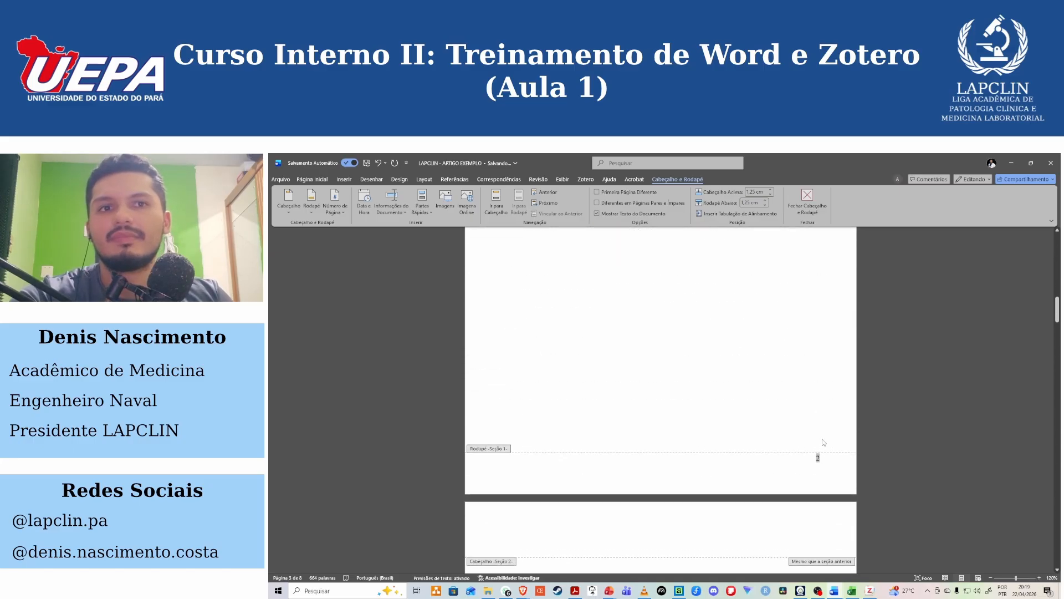
scroll(808, 404, "up", 10)
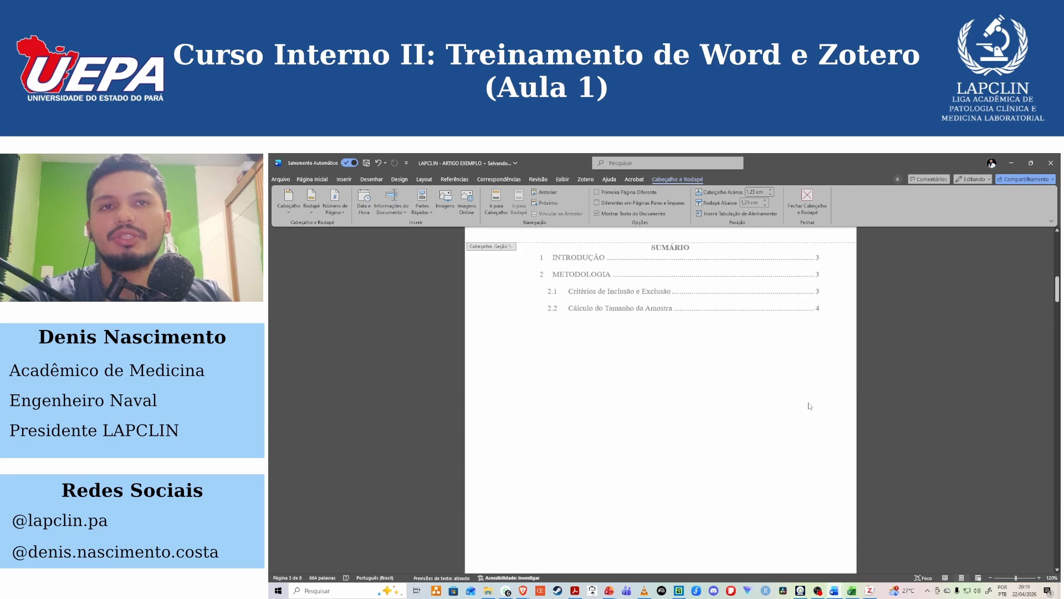
Remove the footer page number, leave footer editing and go to the start of the Introdução page.
double_click(715, 373)
scroll(716, 373, "down", 6)
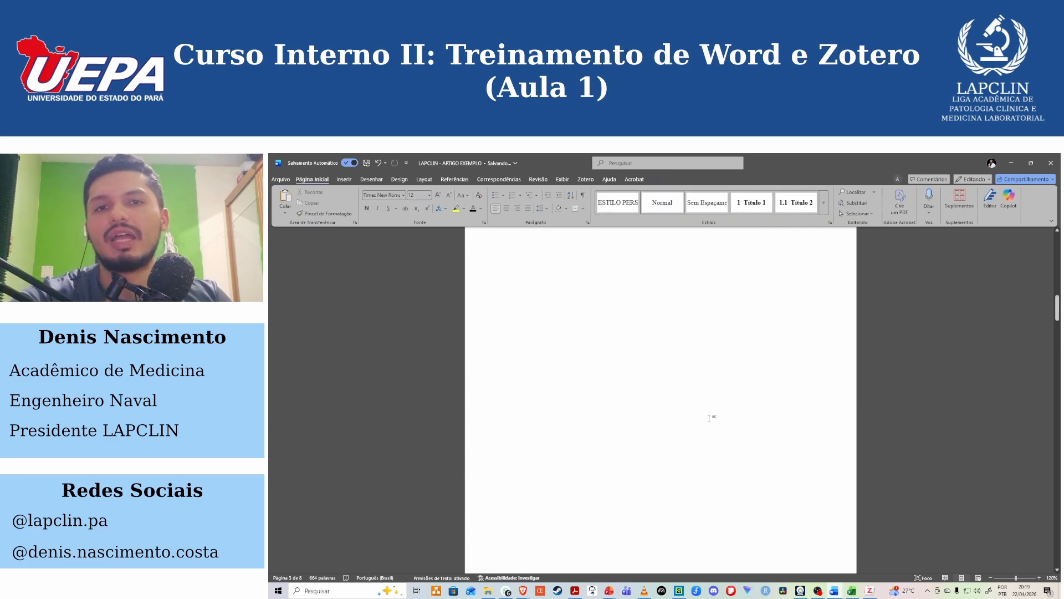
scroll(674, 499, "down", 2)
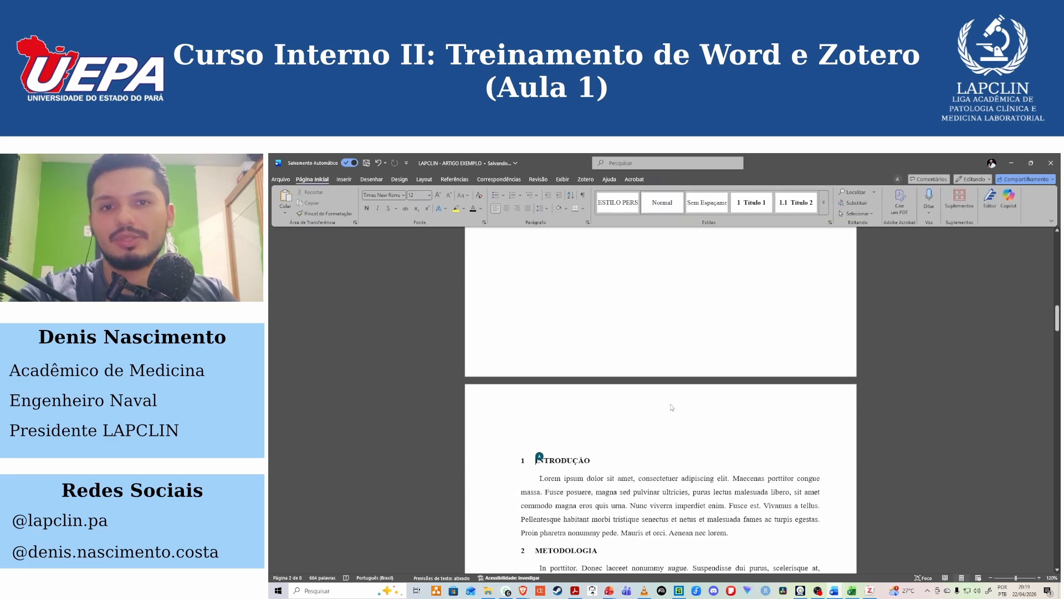
Open the Introdução page header for editing and unlink the section 2 header from the previous section.
scroll(671, 407, "up", 2, "ctrl")
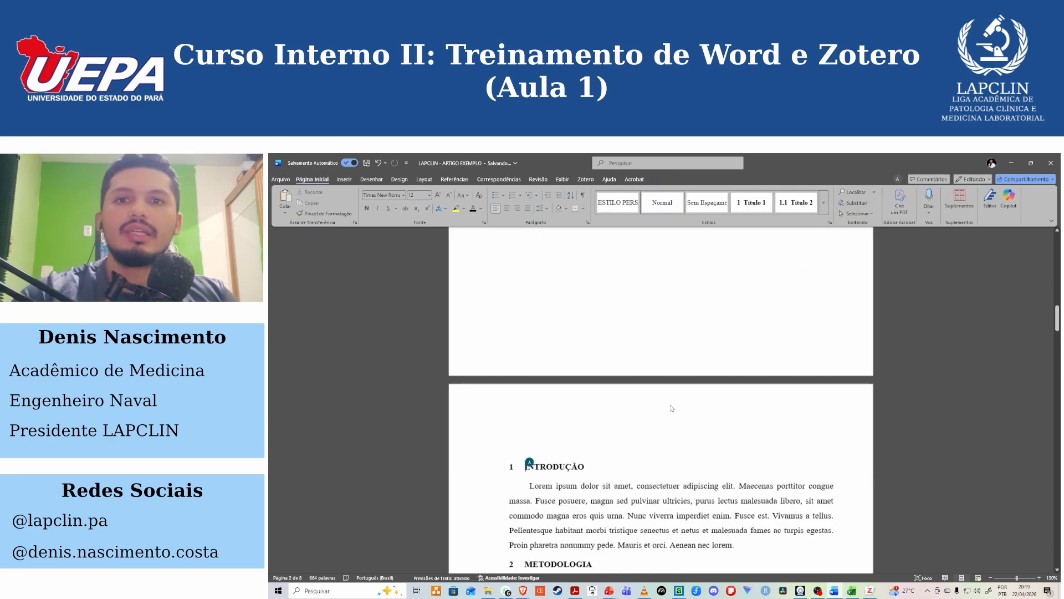
double_click(727, 403)
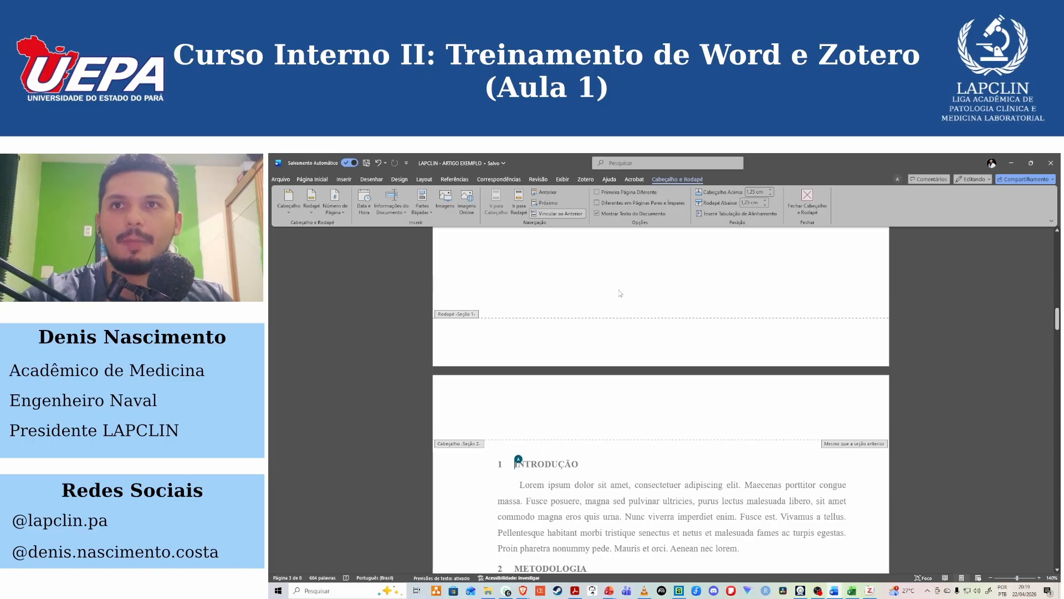
left_click(565, 214)
scroll(606, 422, "down", 2)
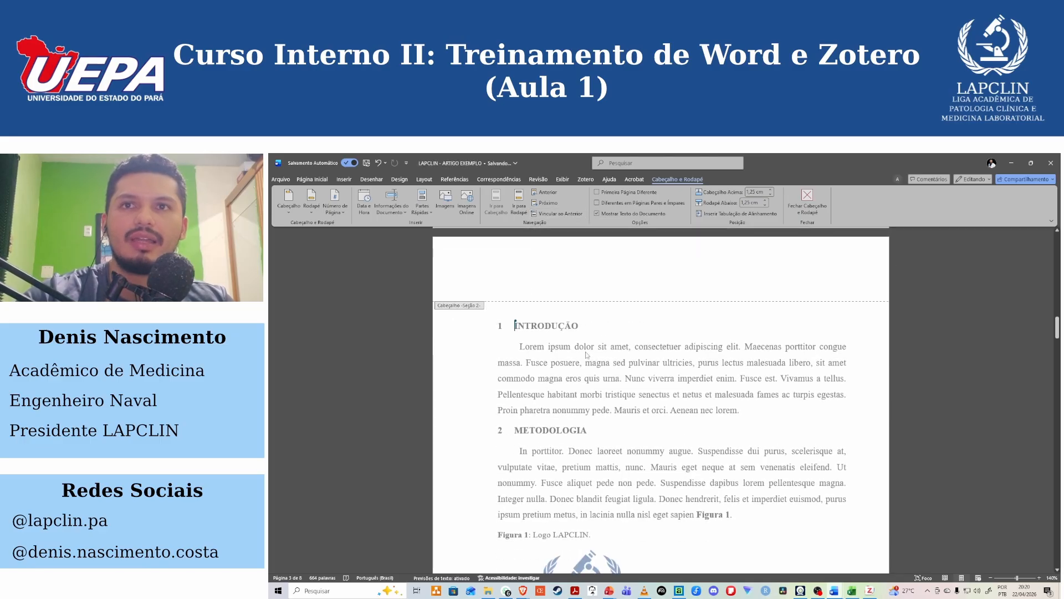
Insert a page number at the top of the Introdução page using the Número sem Formatação 3 layout, and leave header editing.
left_click(336, 208)
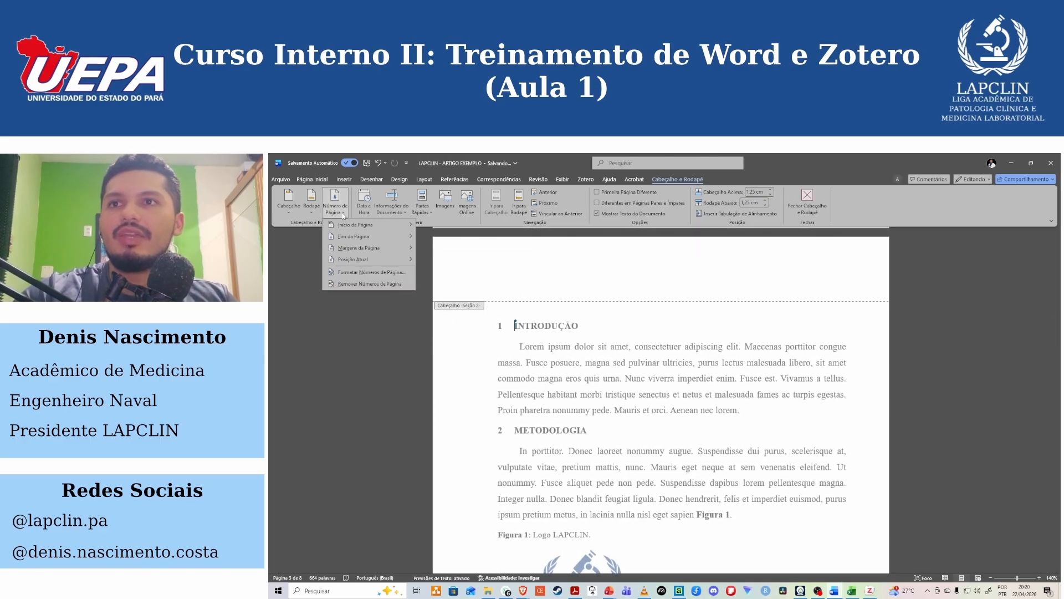
mouse_move(360, 225)
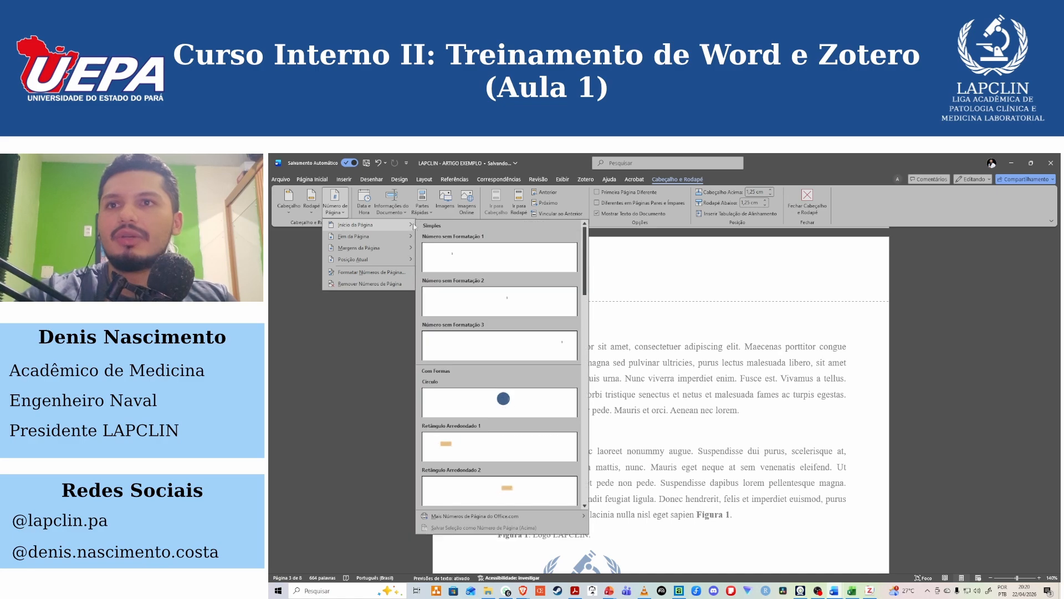
left_click(508, 344)
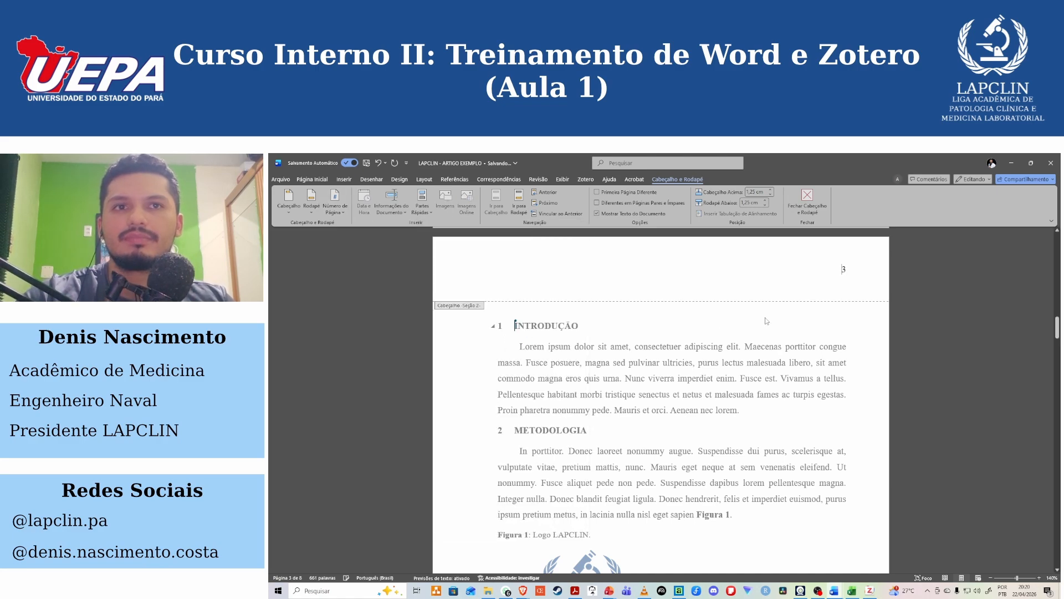
scroll(835, 352, "up", 3)
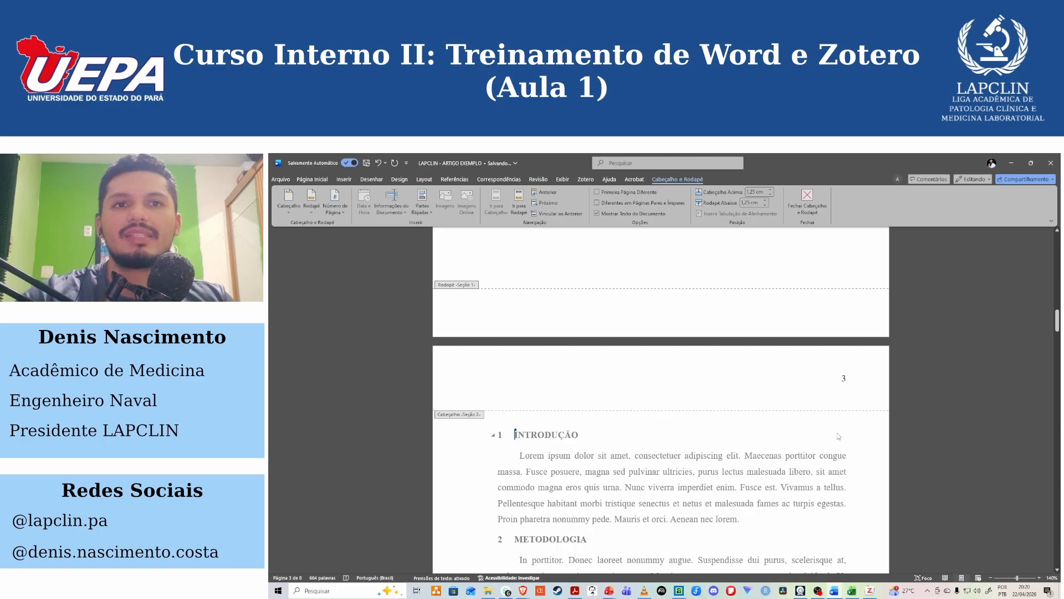
double_click(838, 436)
Compare the Introdução page header with the Sumário page header in section 1.
scroll(804, 421, "down", 2, "ctrl")
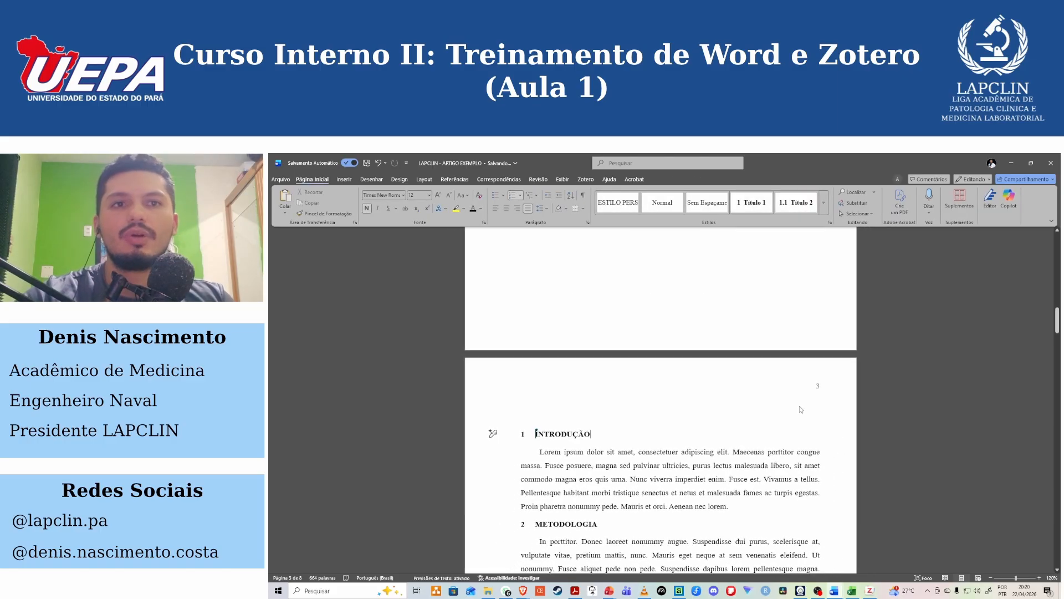
scroll(799, 410, "up", 2)
scroll(798, 410, "up", 10)
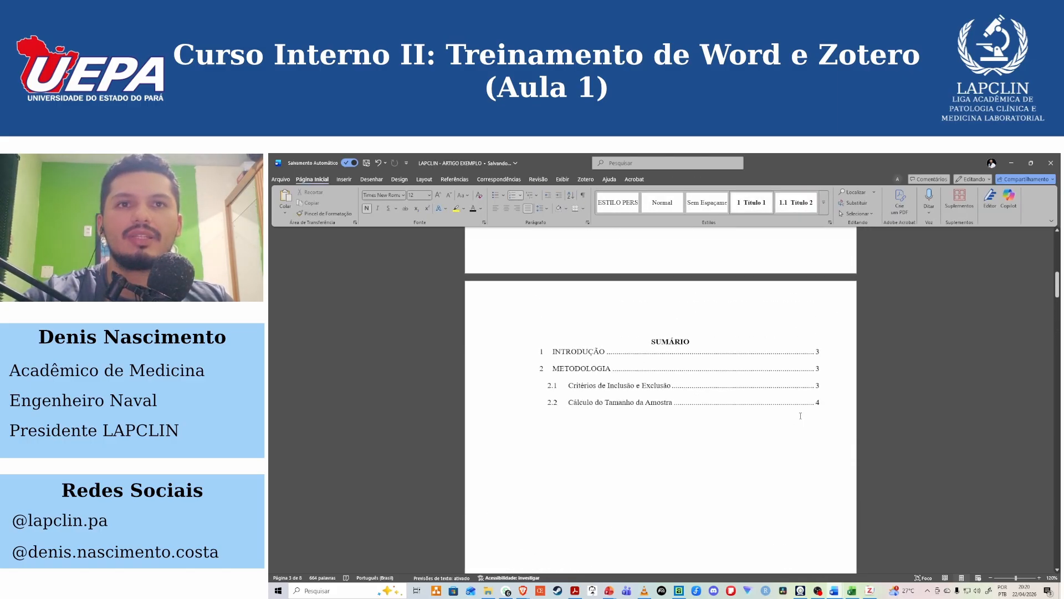
double_click(800, 311)
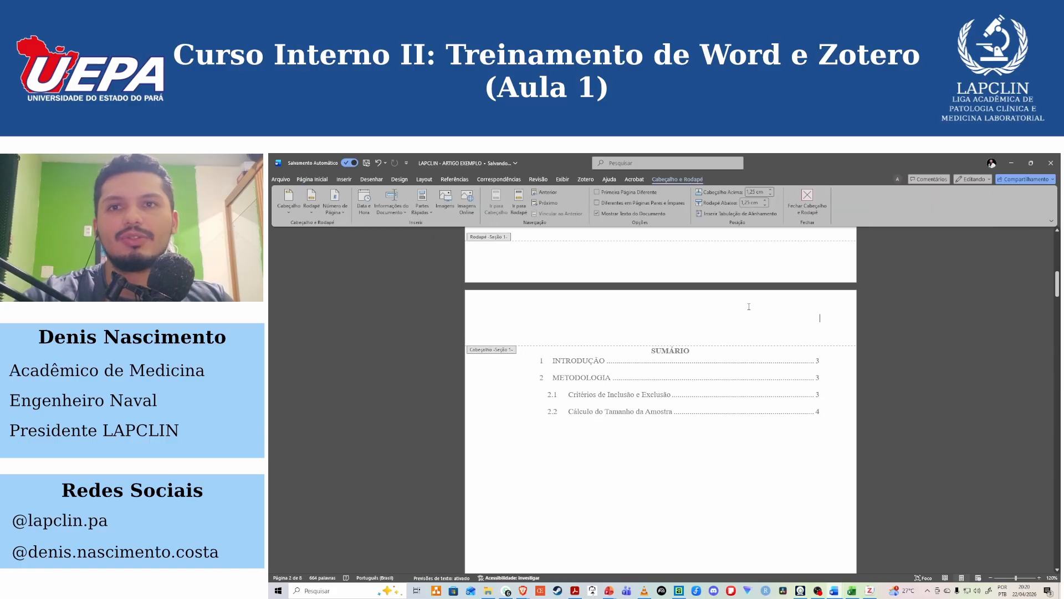
scroll(735, 358, "up", 8)
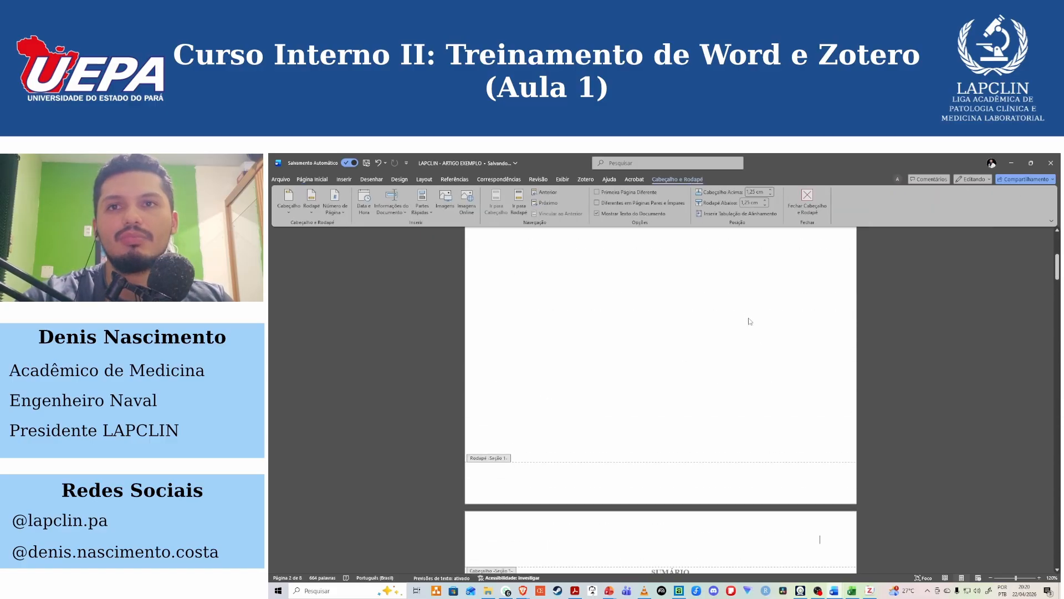
scroll(750, 329, "down", 15)
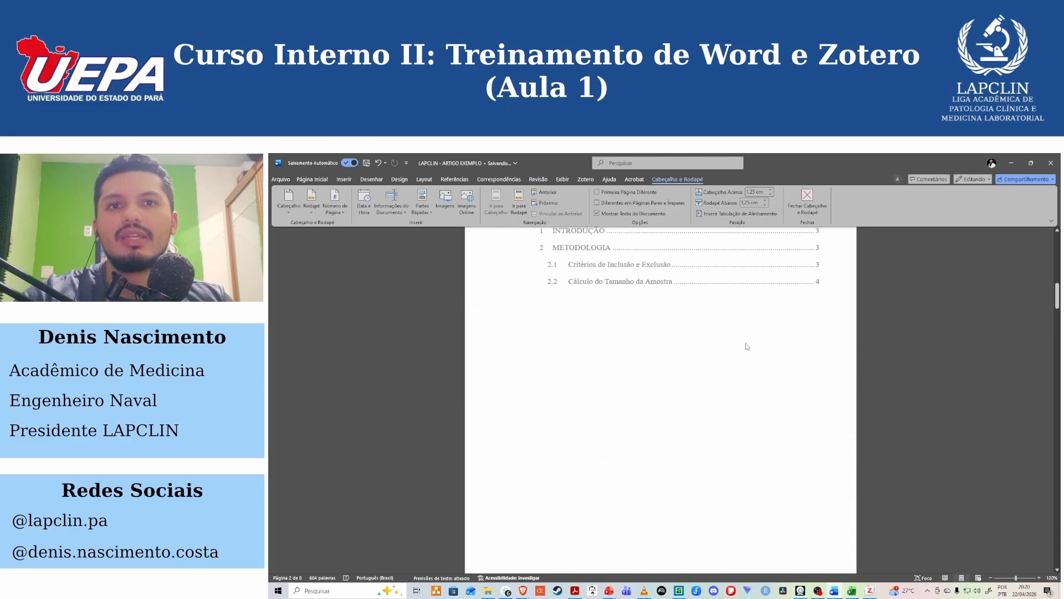
double_click(800, 432)
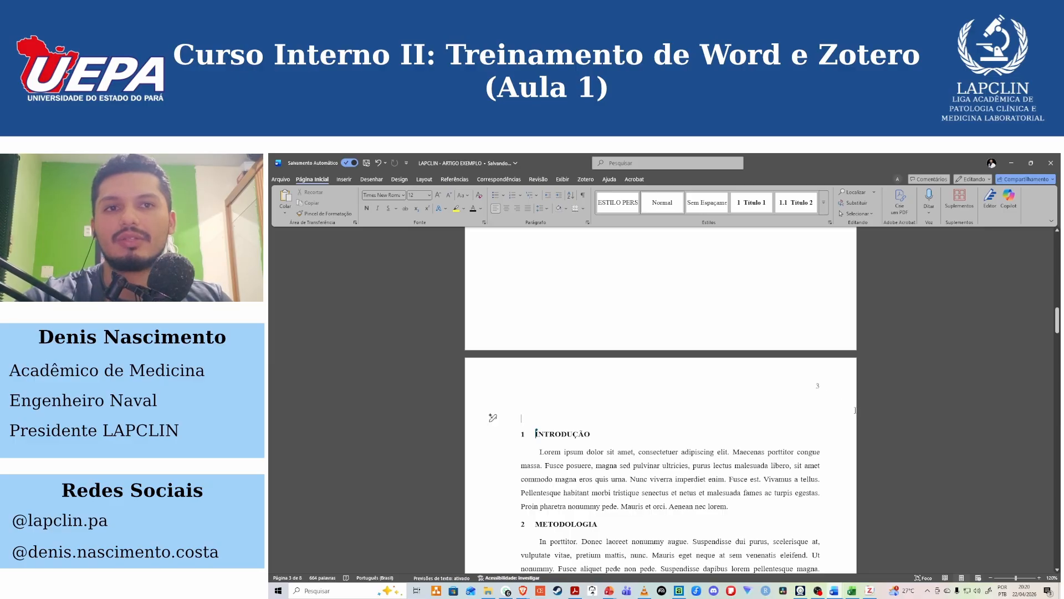
Format the section 2 page numbers to start at 2 instead of continuing from the previous section, and leave header editing.
scroll(831, 406, "up", 1)
double_click(831, 407)
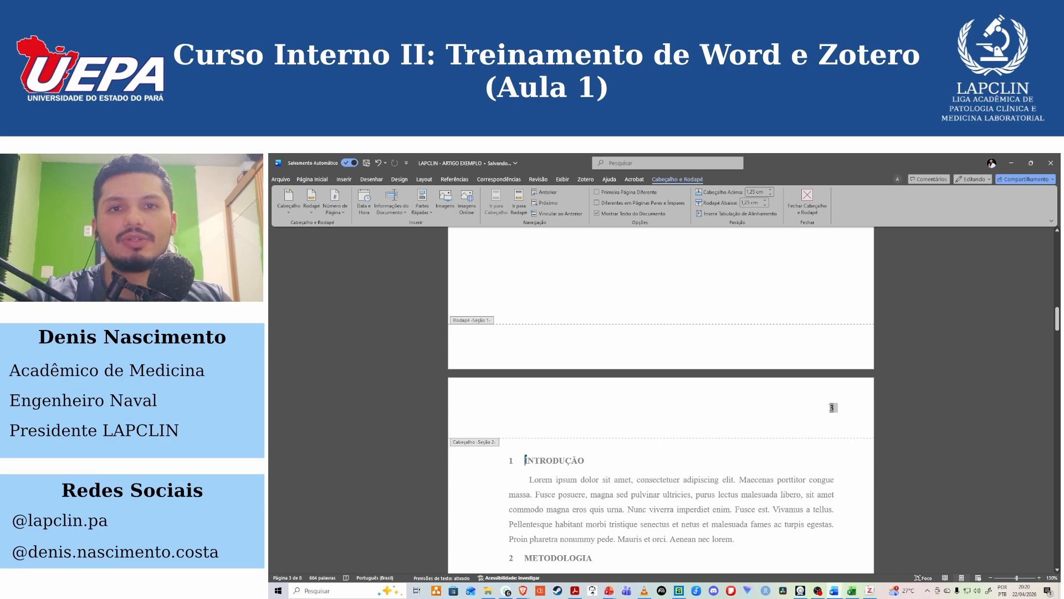
right_click(832, 408)
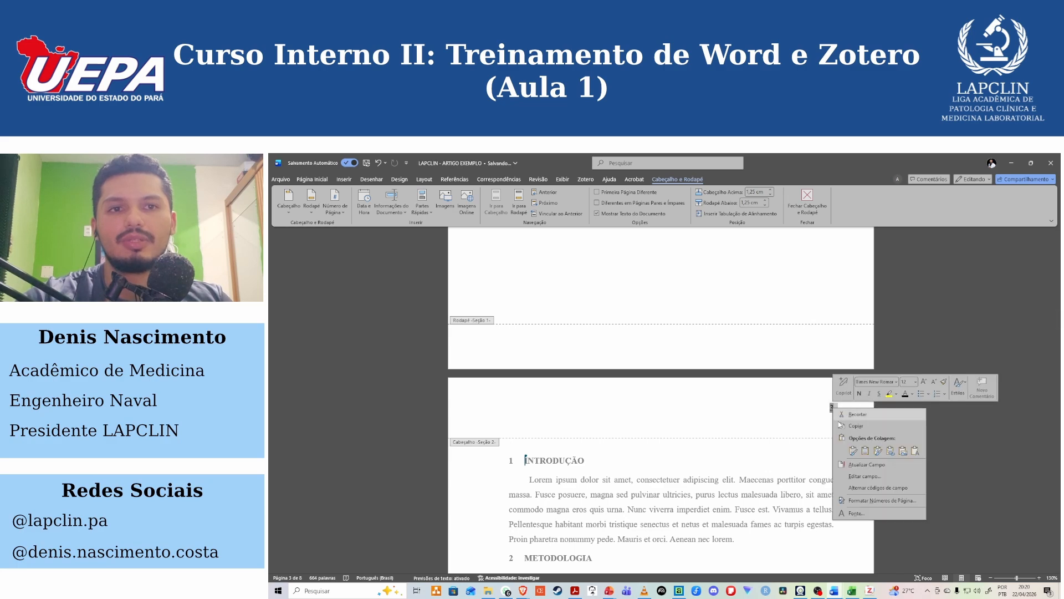
left_click(886, 501)
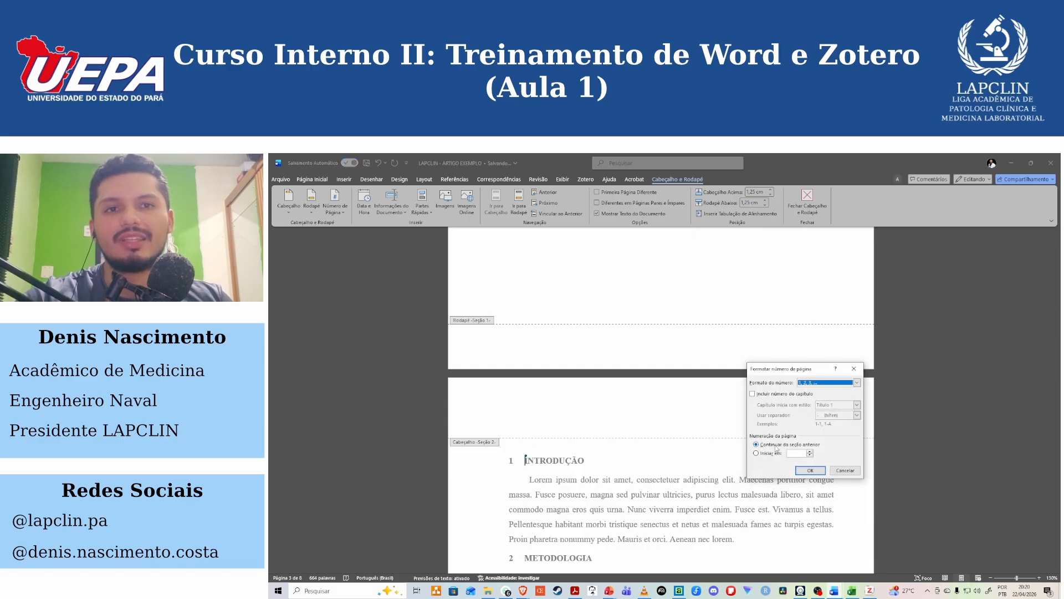
left_click(773, 453)
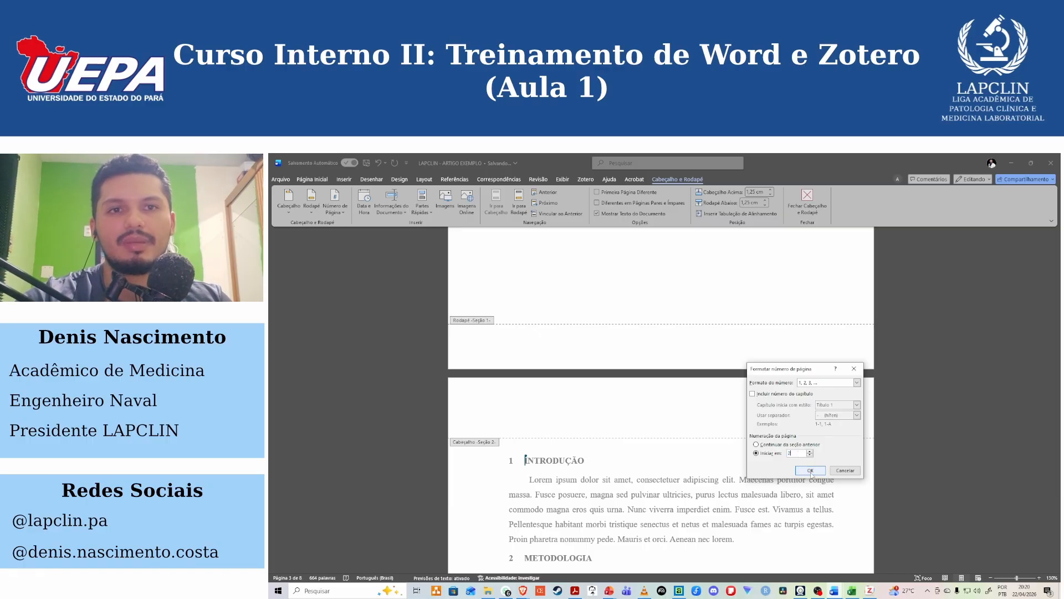
left_click(811, 470)
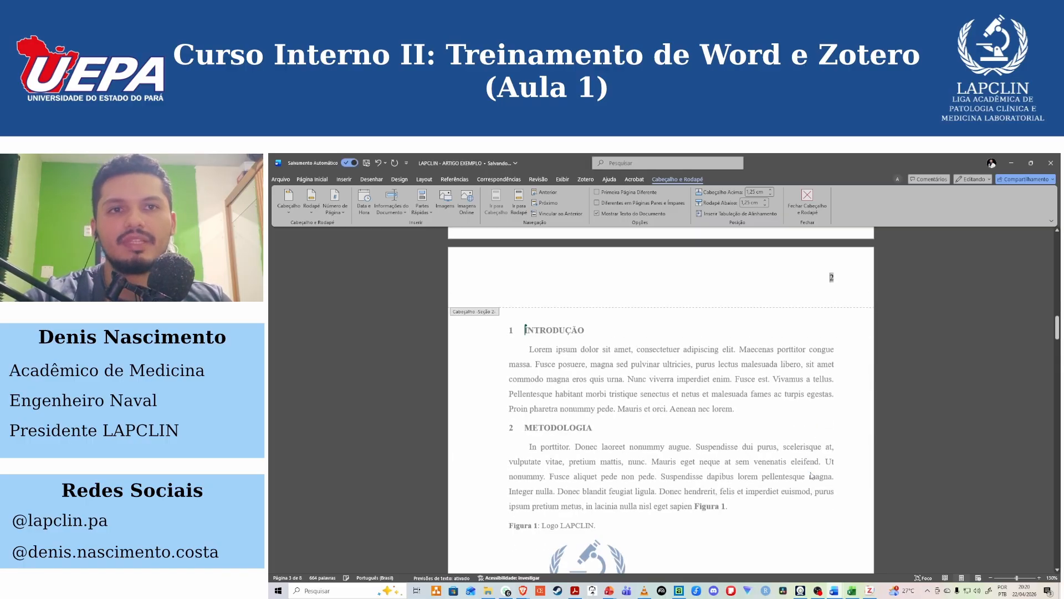
double_click(841, 381)
Examine the header page numbering from the cover and Sumário through the Introdução page and the page after it.
scroll(820, 405, "up", 8)
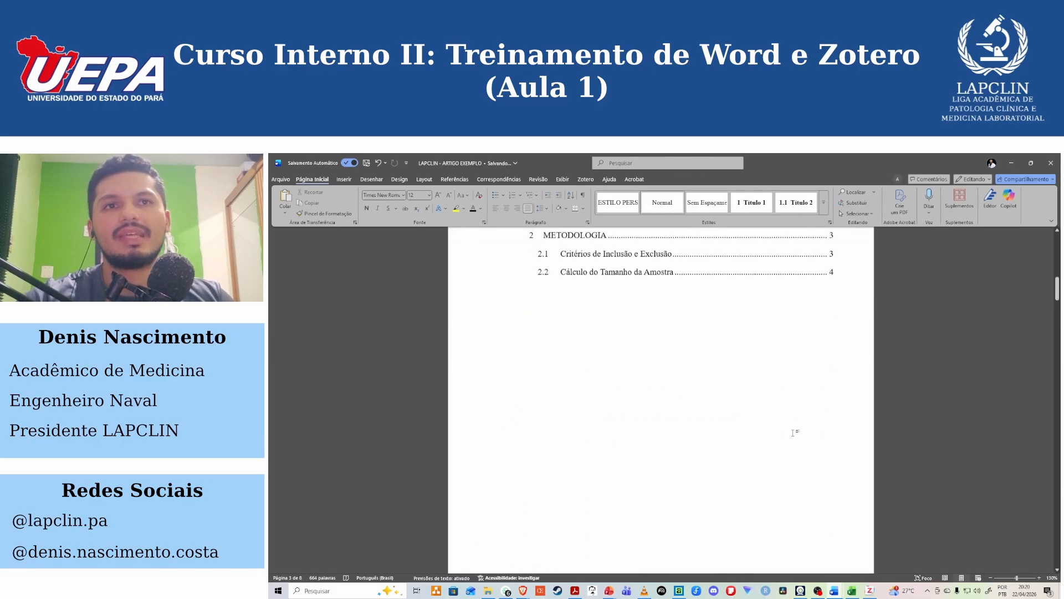
scroll(793, 432, "up", 10)
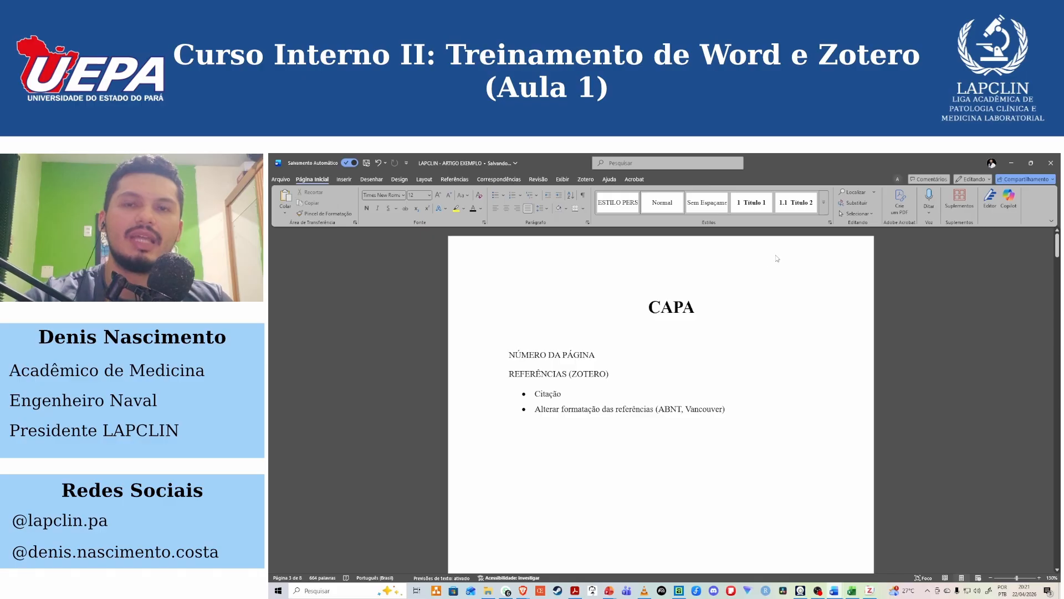
scroll(826, 444, "down", 10)
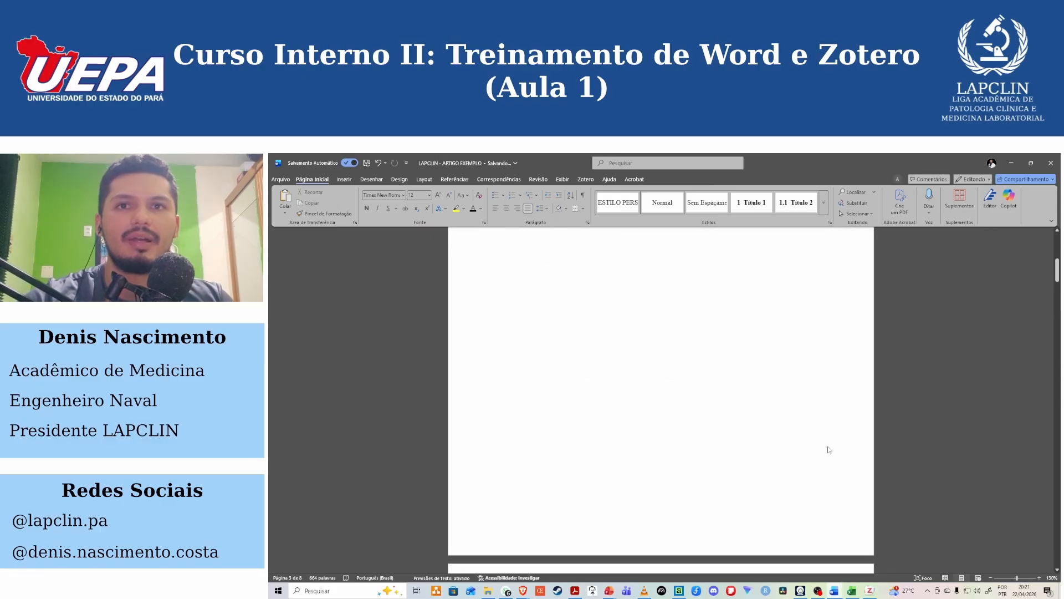
scroll(838, 461, "down", 1)
scroll(831, 354, "down", 15)
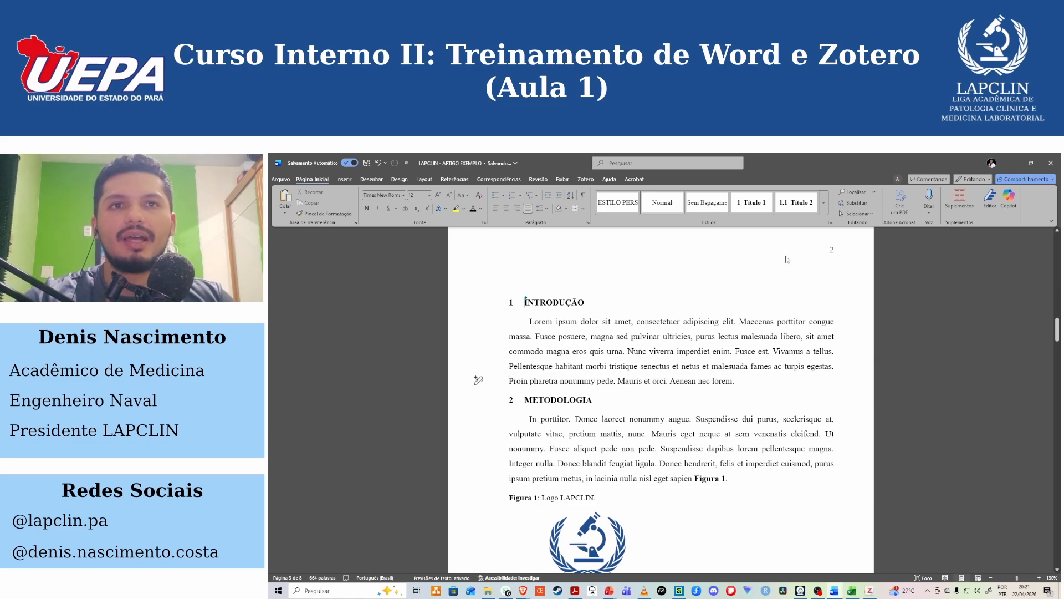
scroll(787, 259, "up", 15)
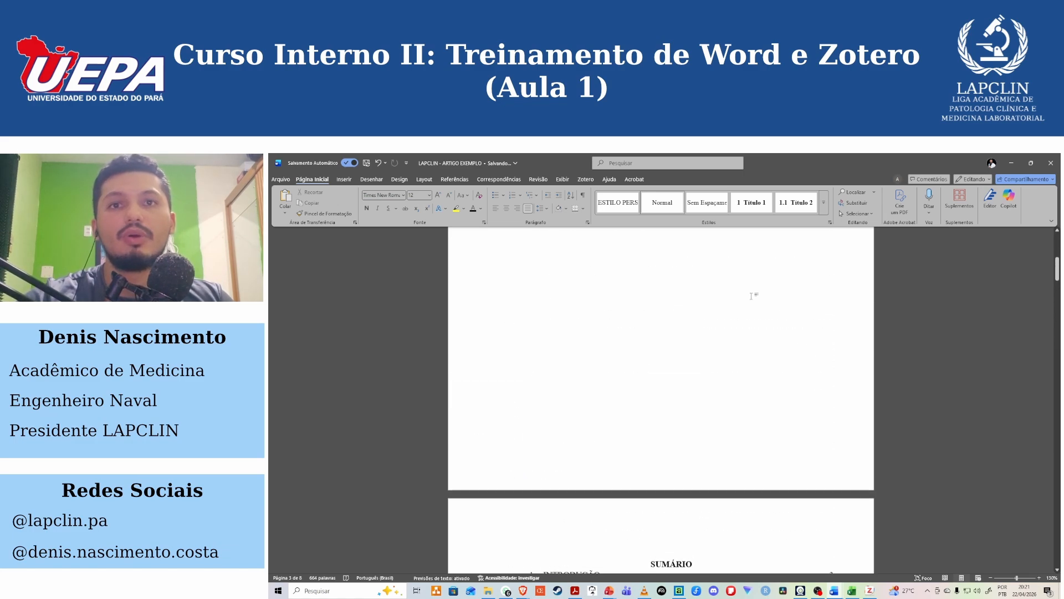
scroll(765, 334, "up", 8)
scroll(757, 320, "down", 9)
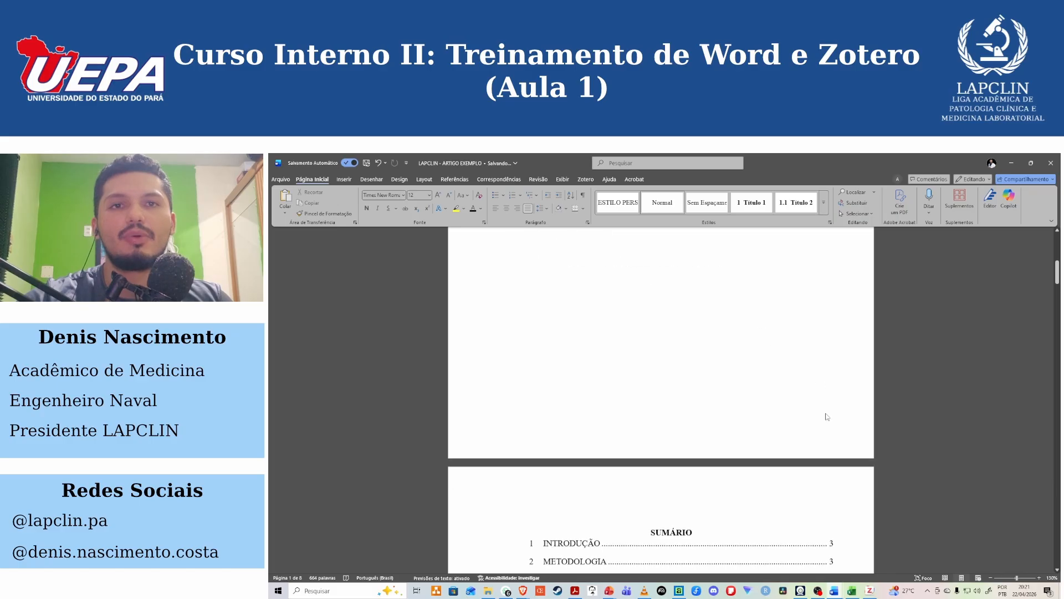
scroll(827, 417, "down", 8)
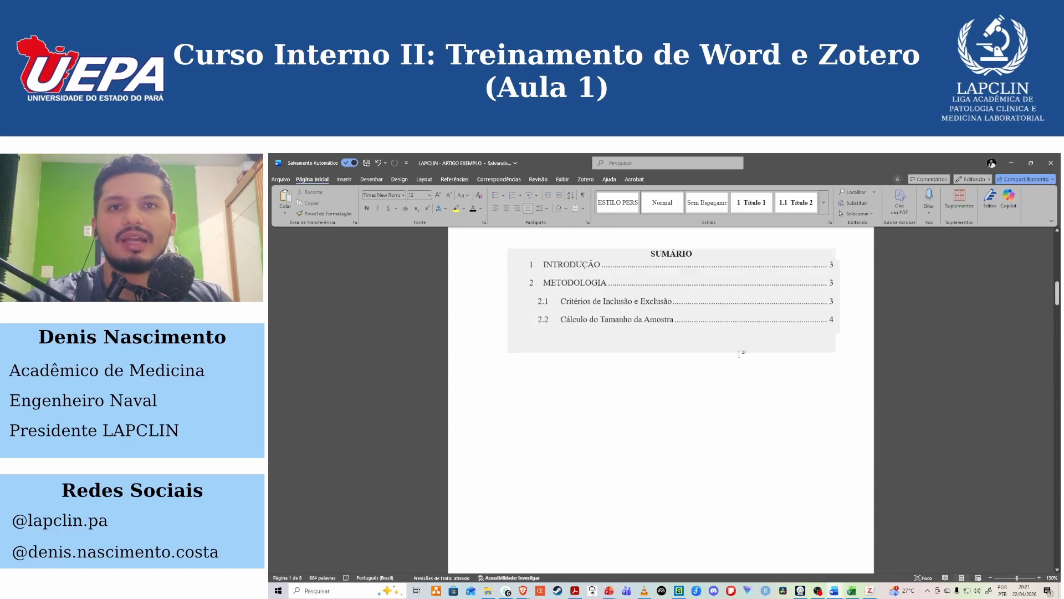
scroll(739, 353, "down", 8)
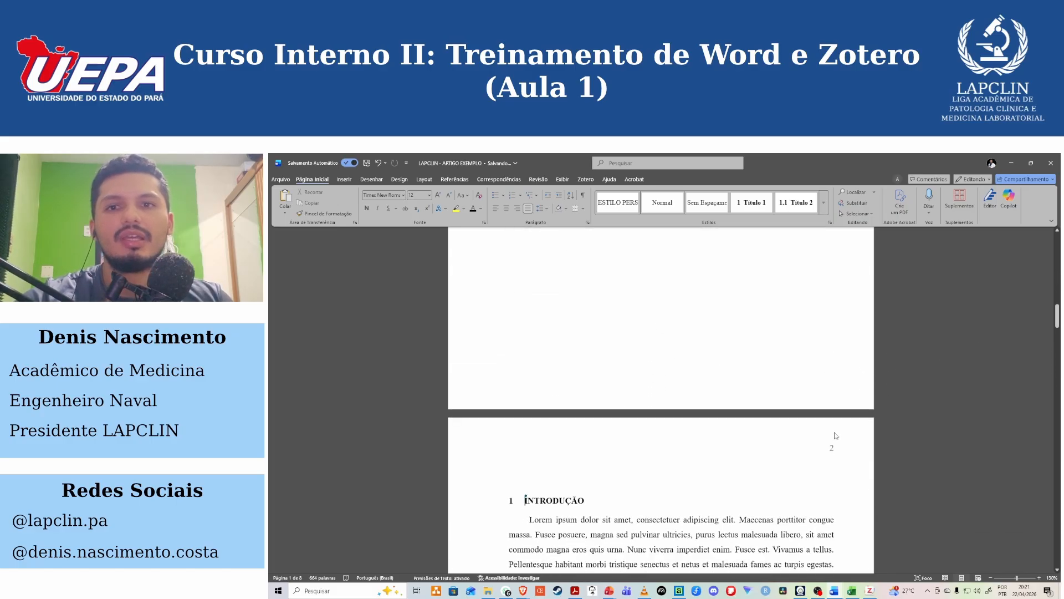
scroll(837, 435, "down", 9)
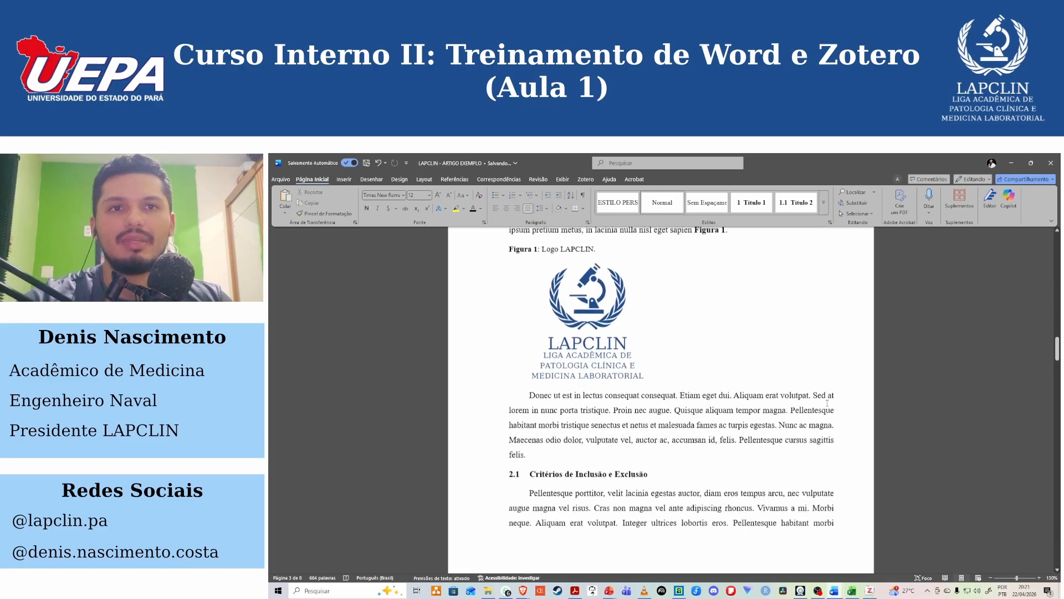
scroll(827, 403, "down", 4)
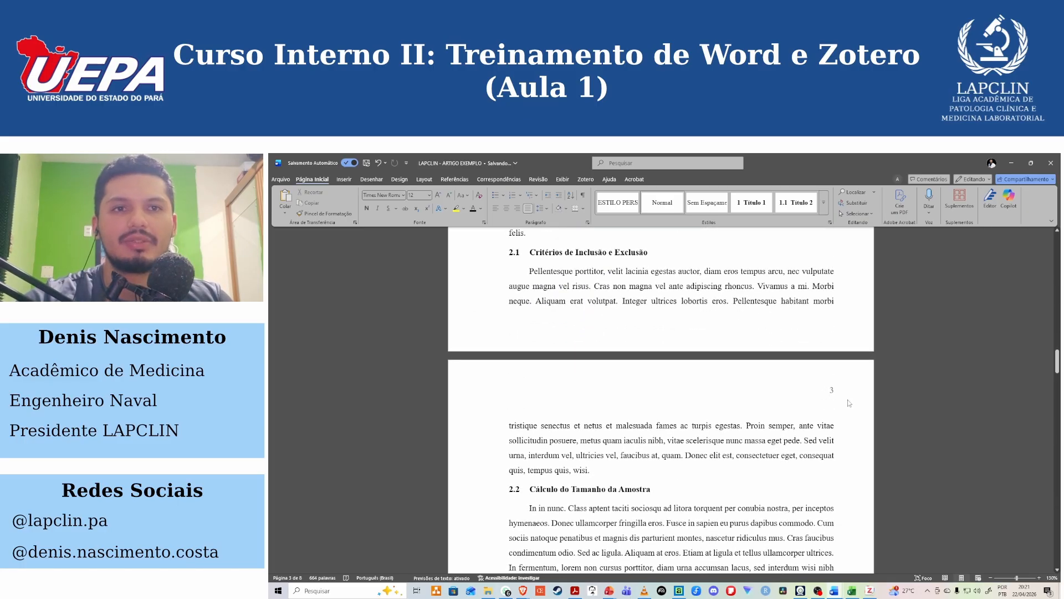
Update the Sumário table of contents, refreshing only its page numbers.
scroll(848, 403, "up", 18)
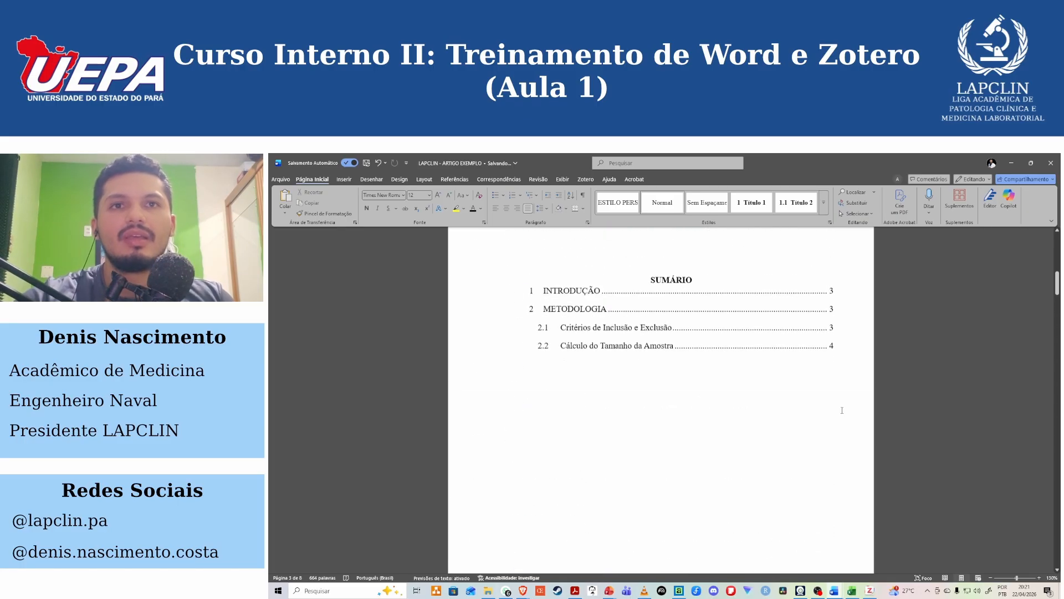
scroll(842, 410, "up", 3)
left_click(700, 392)
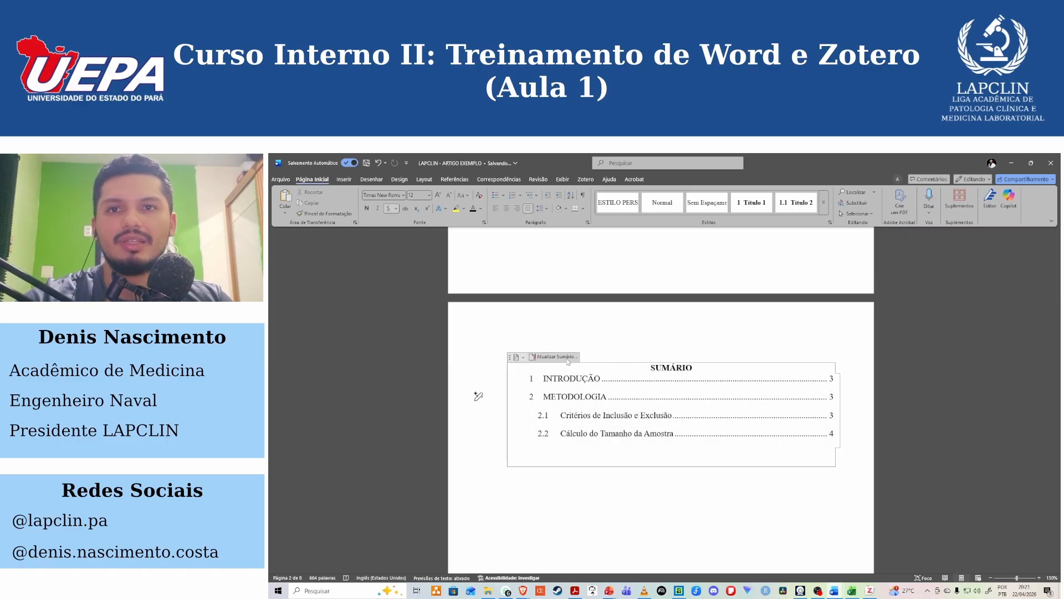
left_click(555, 356)
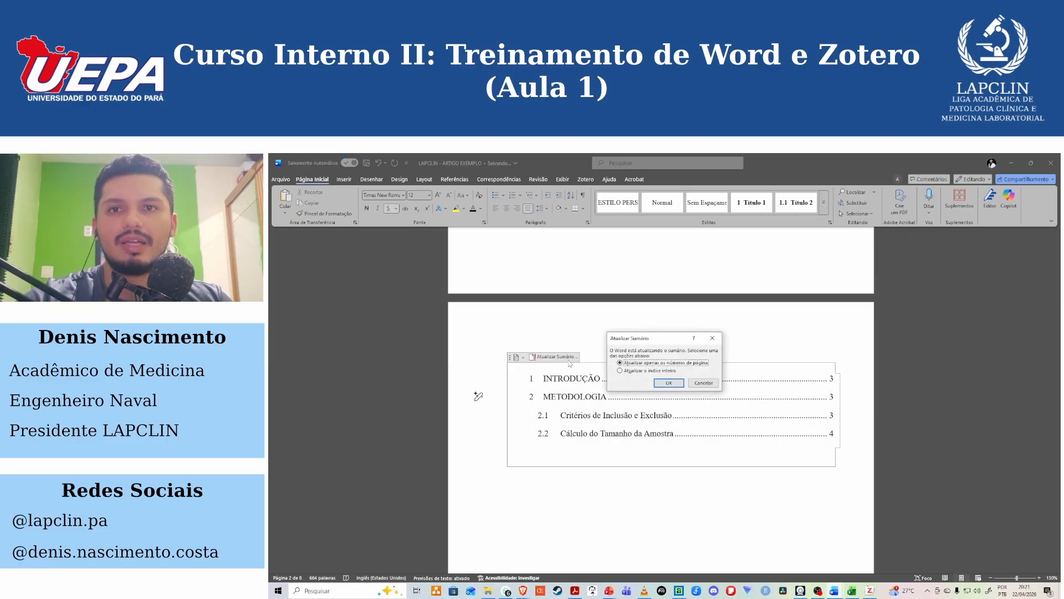
left_click(670, 382)
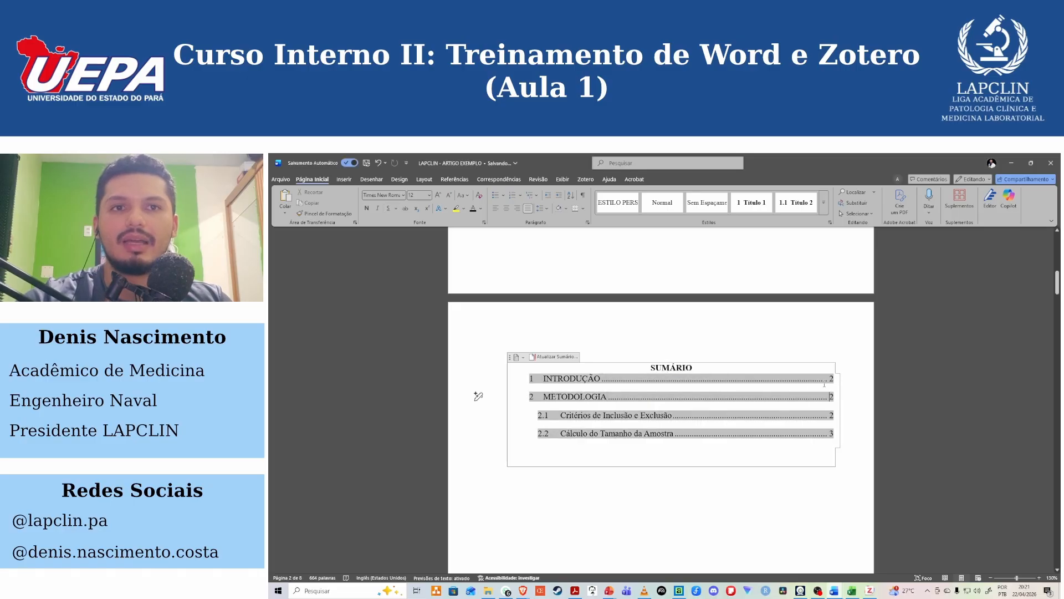
Compare the page numbers listed in the Sumário with the numbering on the Introdução page.
left_click_drag(835, 381, 589, 379)
left_click(589, 379)
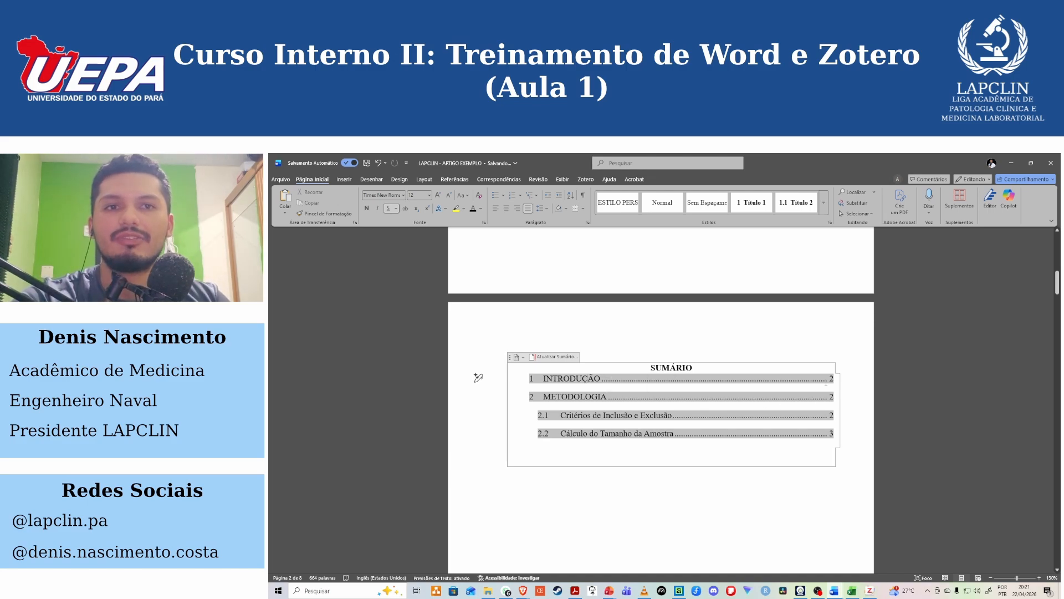
scroll(826, 454, "down", 5)
scroll(825, 455, "down", 3)
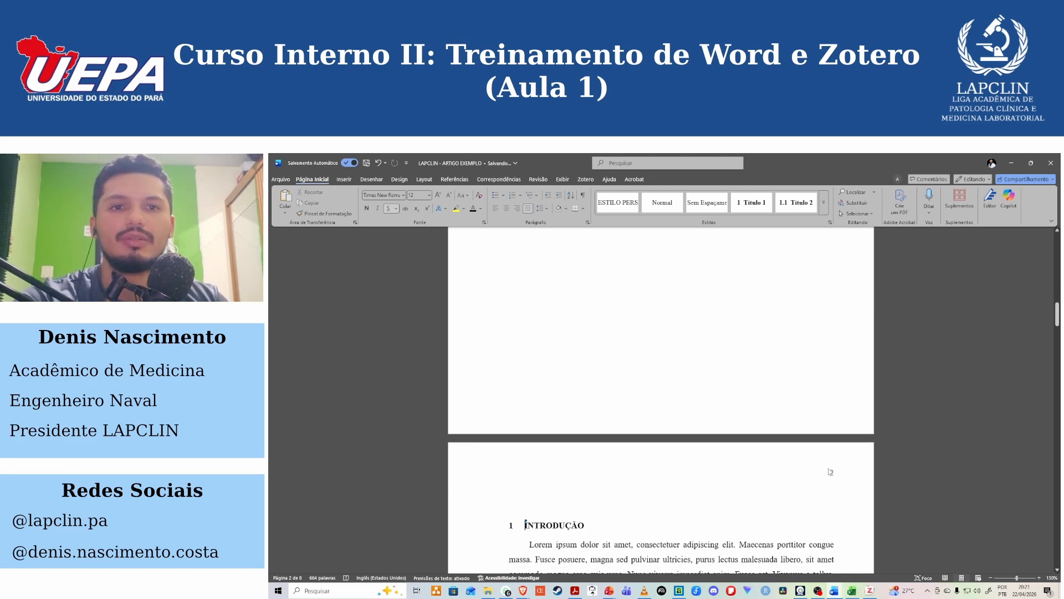
scroll(800, 461, "up", 7)
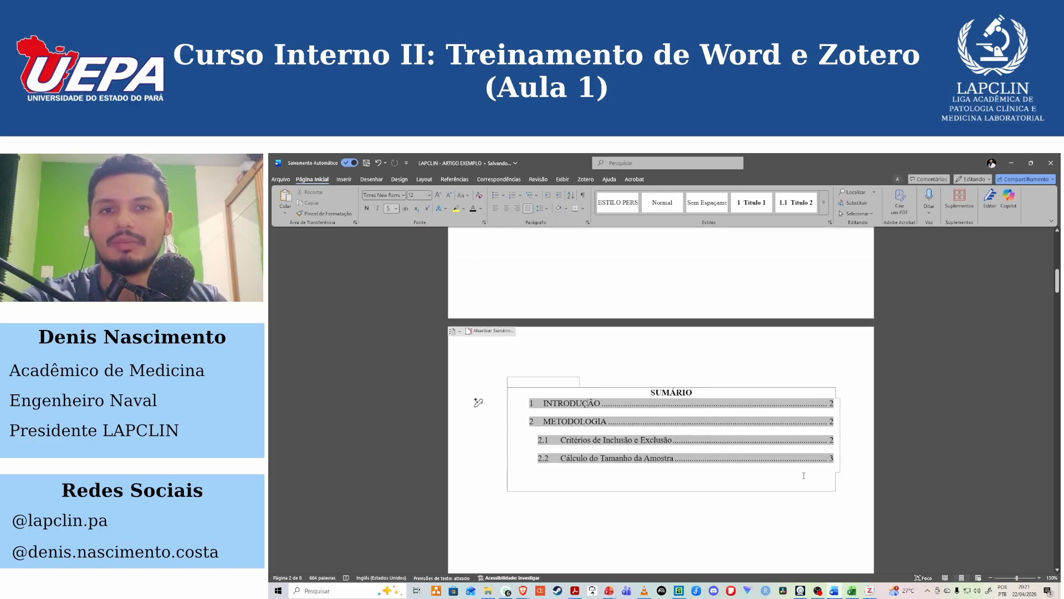
scroll(810, 469, "down", 3)
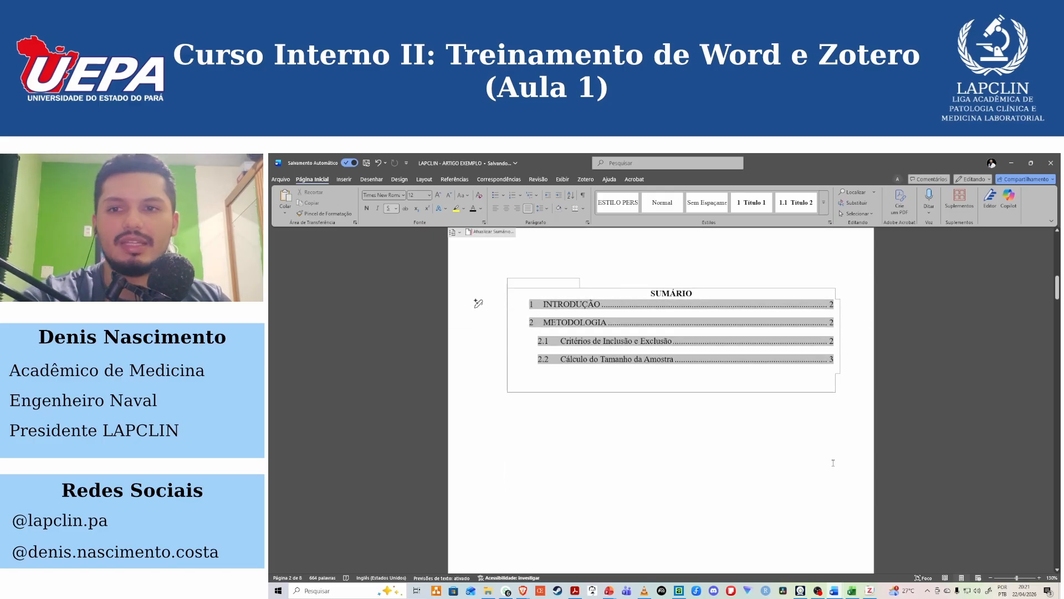
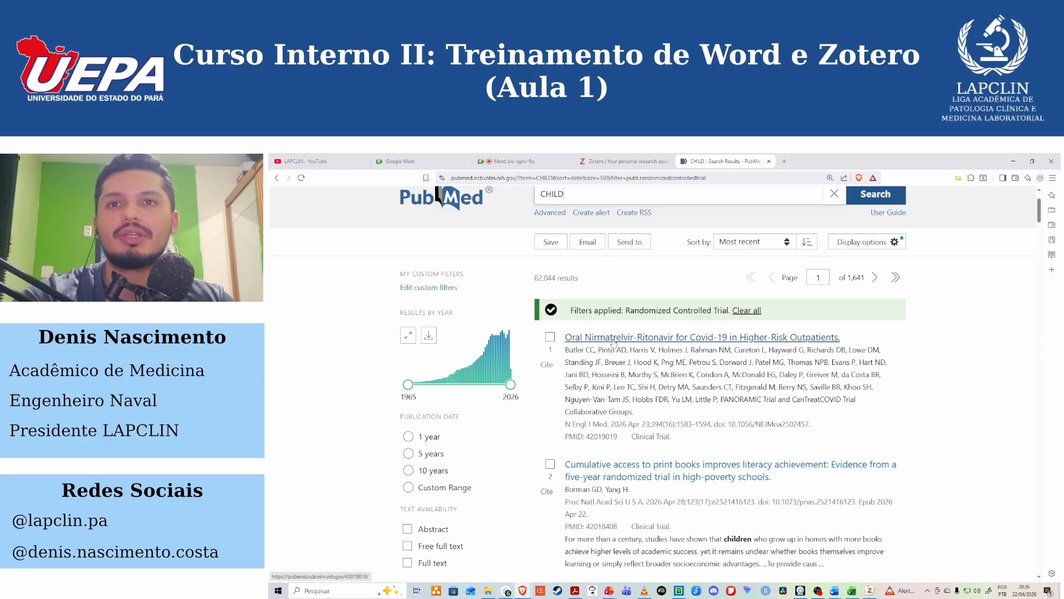
Open the PubMed article "Oral Nirmatrelvir-Ritonavir for Covid-19 in Higher-Risk Outpatients" and check which browser extensions are installed.
left_click(614, 338)
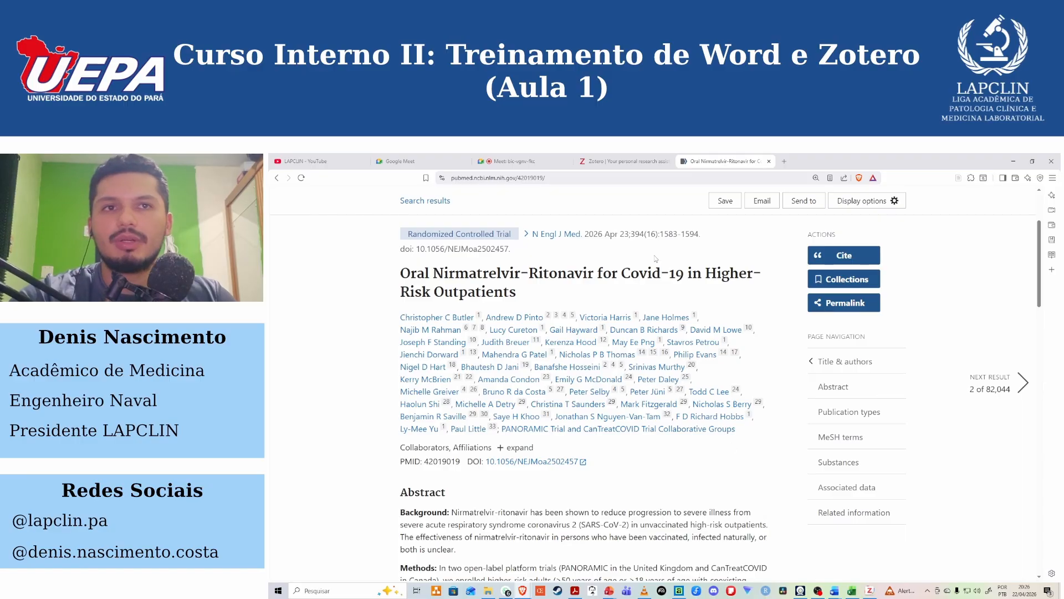
scroll(773, 345, "up", 2)
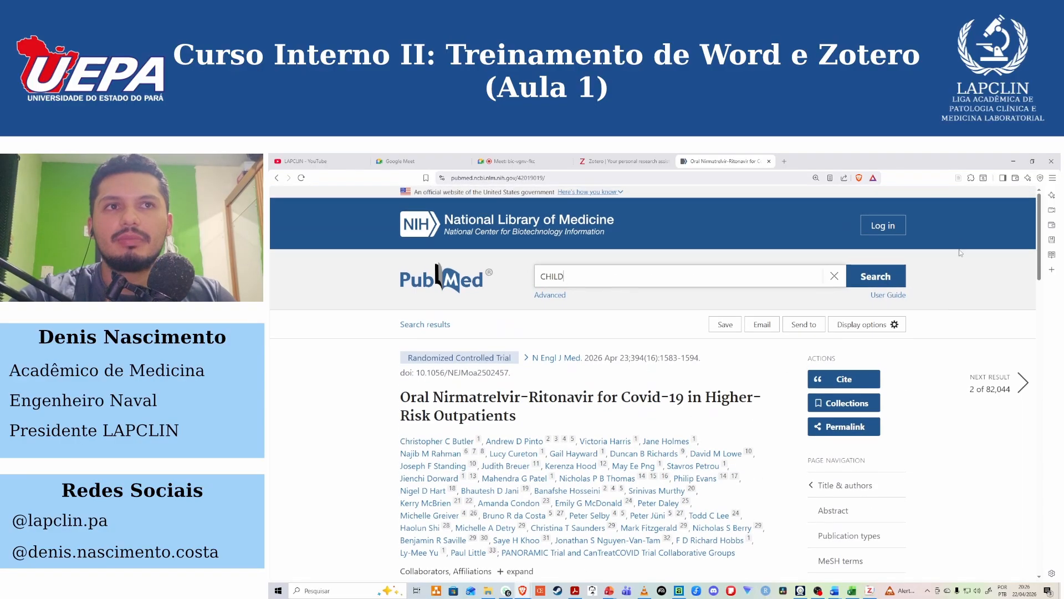
left_click(971, 178)
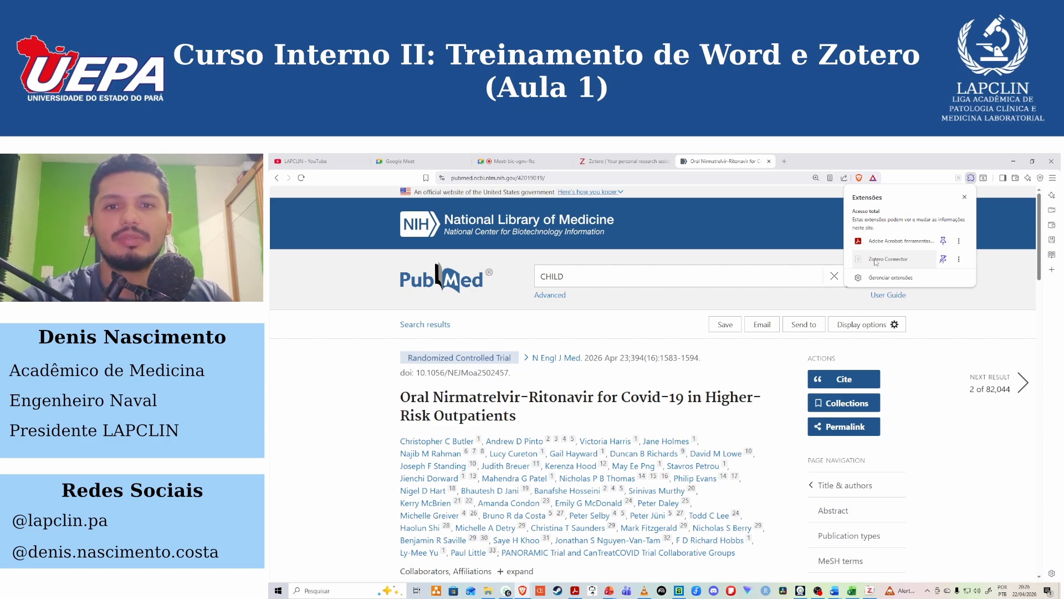
left_click(998, 272)
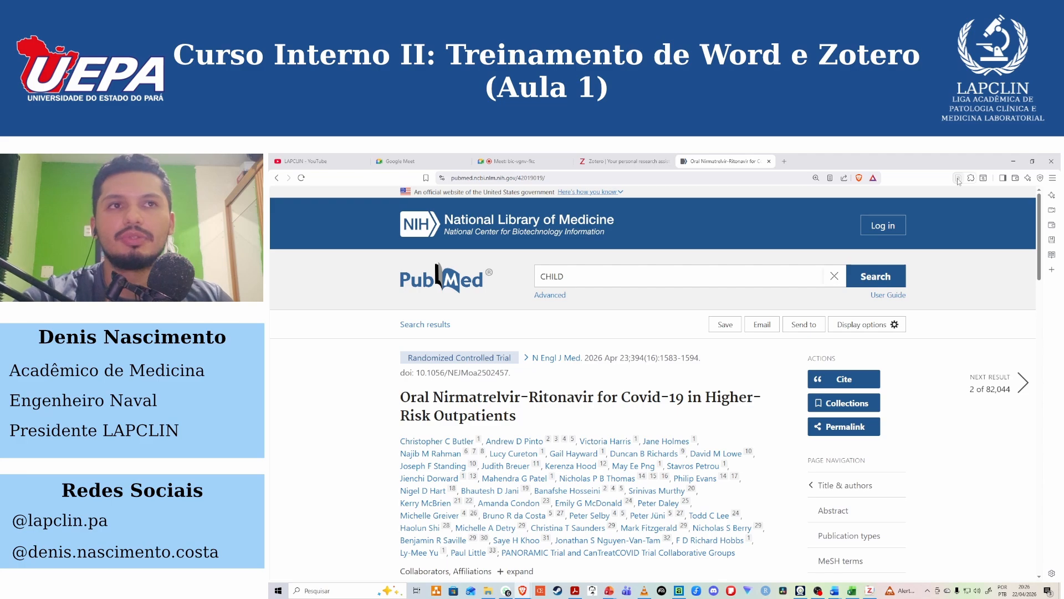
Save the article with Zotero Connector to the LAPCLIN group collection "RS: Doença de Chagas Sac/Vals e Enalapril".
left_click(959, 178)
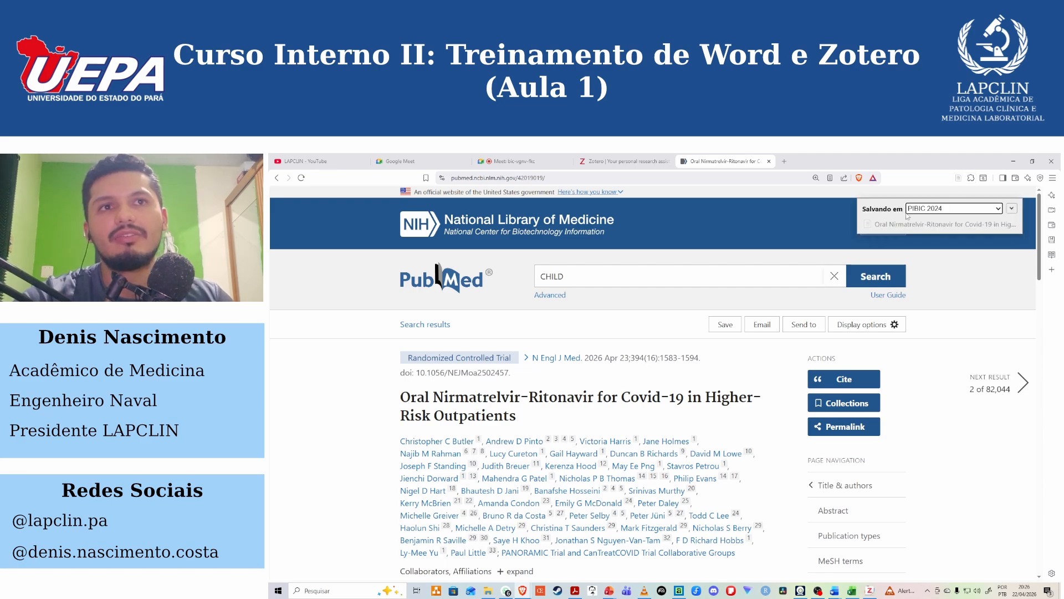
left_click(999, 210)
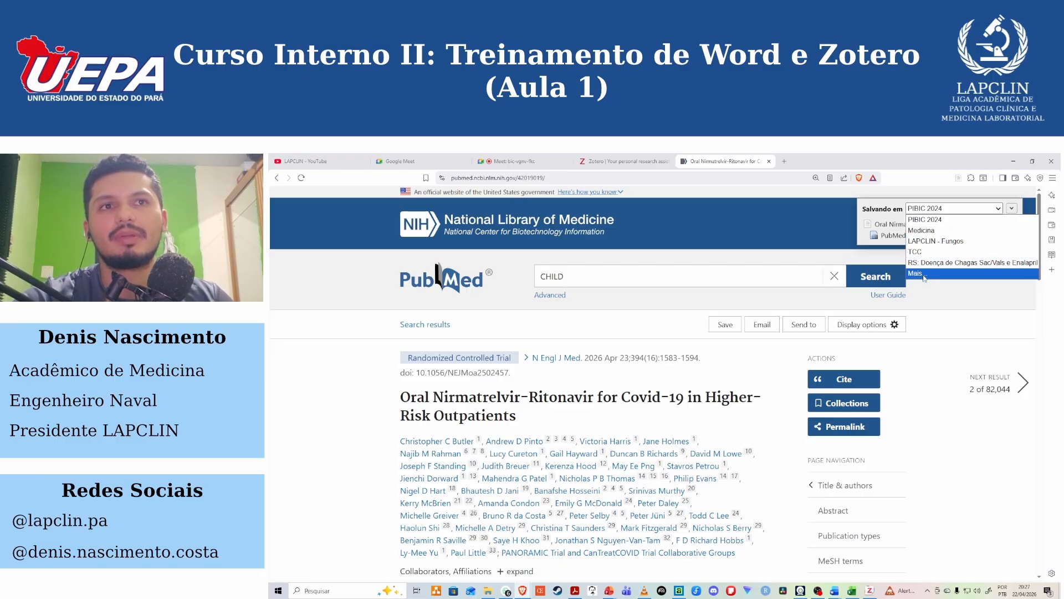
left_click(925, 274)
scroll(914, 327, "down", 2)
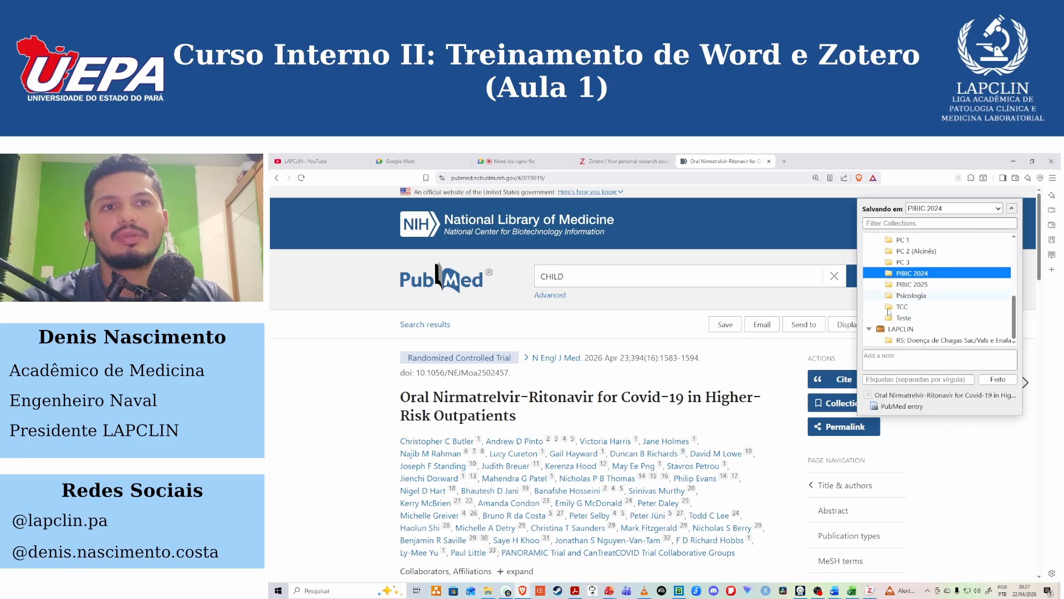
left_click(898, 330)
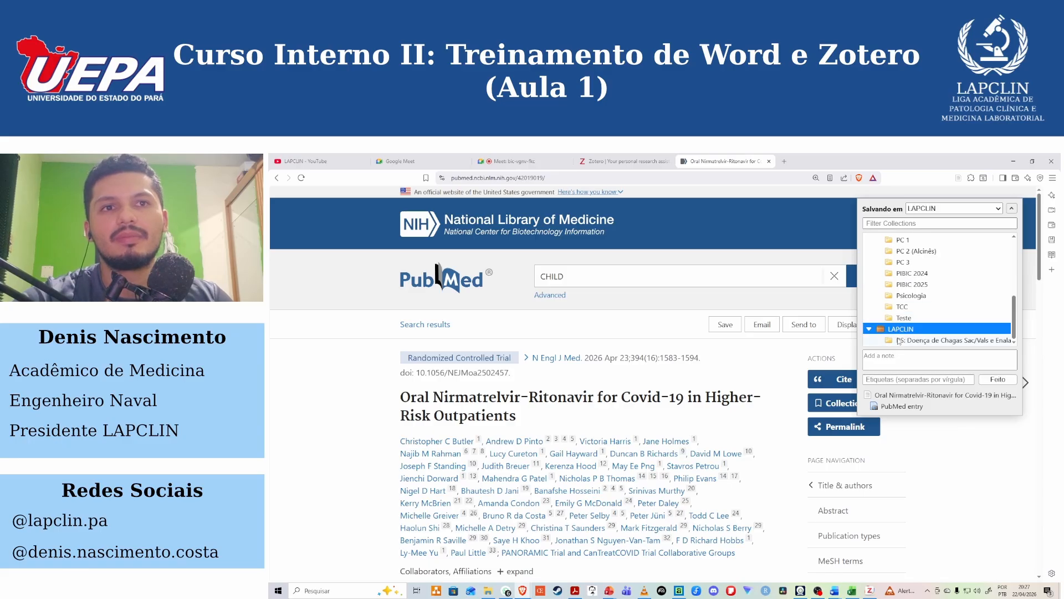
left_click(912, 340)
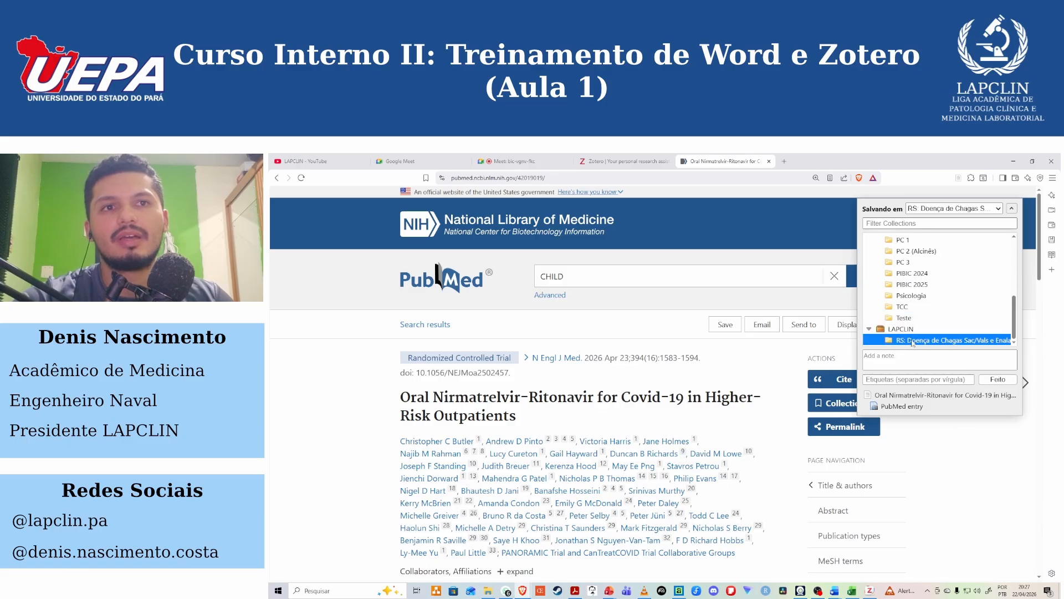
left_click(1003, 381)
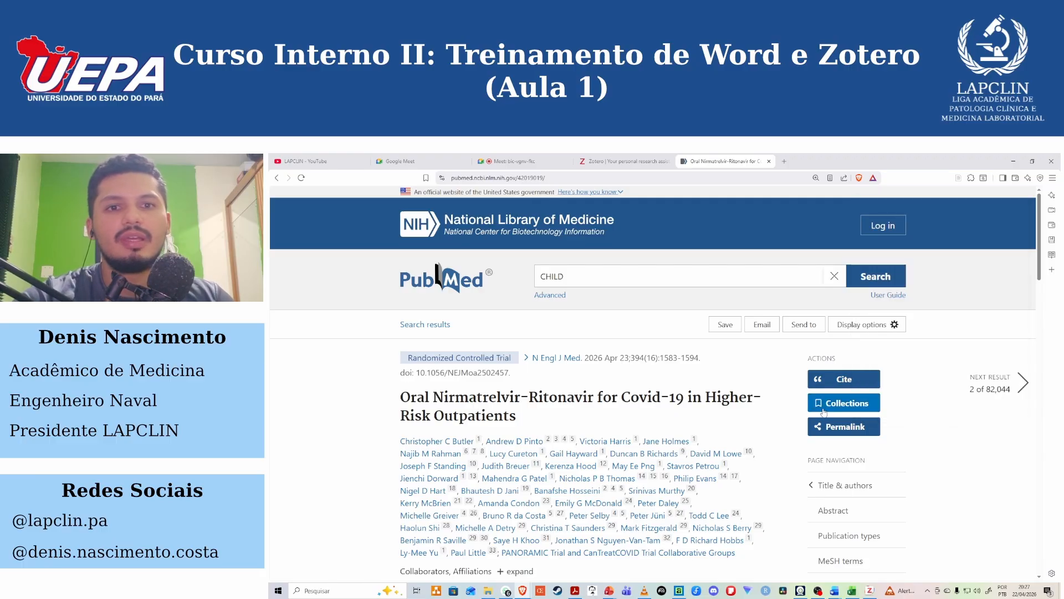
Switch to Zotero, review the saved Nirmatrelvir-Ritonavir article's bibliographic details, and return to the browser.
left_click(870, 591)
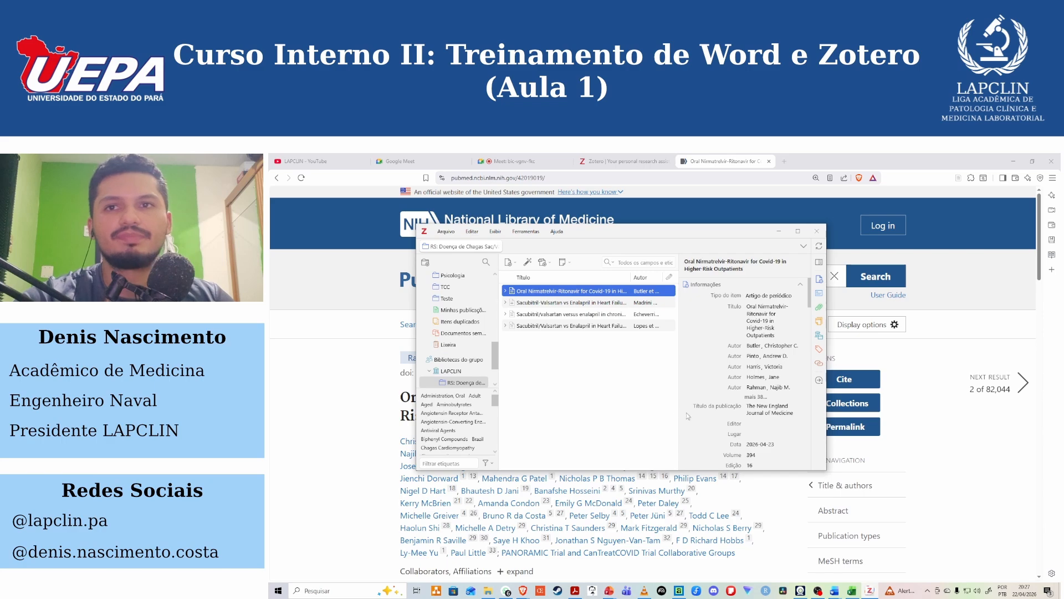
left_click(798, 231)
left_click(358, 221)
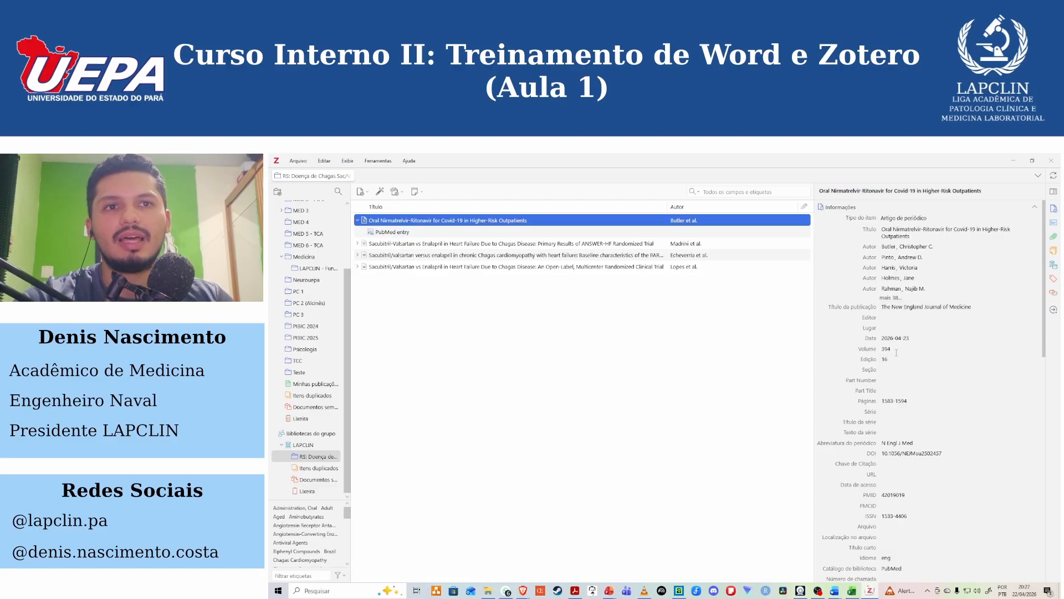
scroll(927, 375, "down", 3)
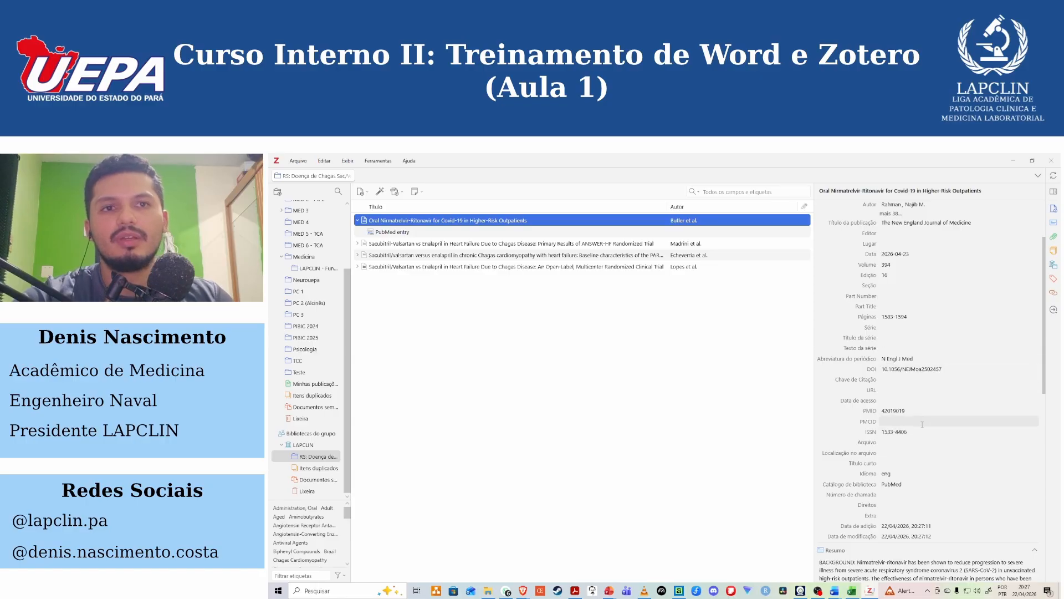
left_click(1013, 158)
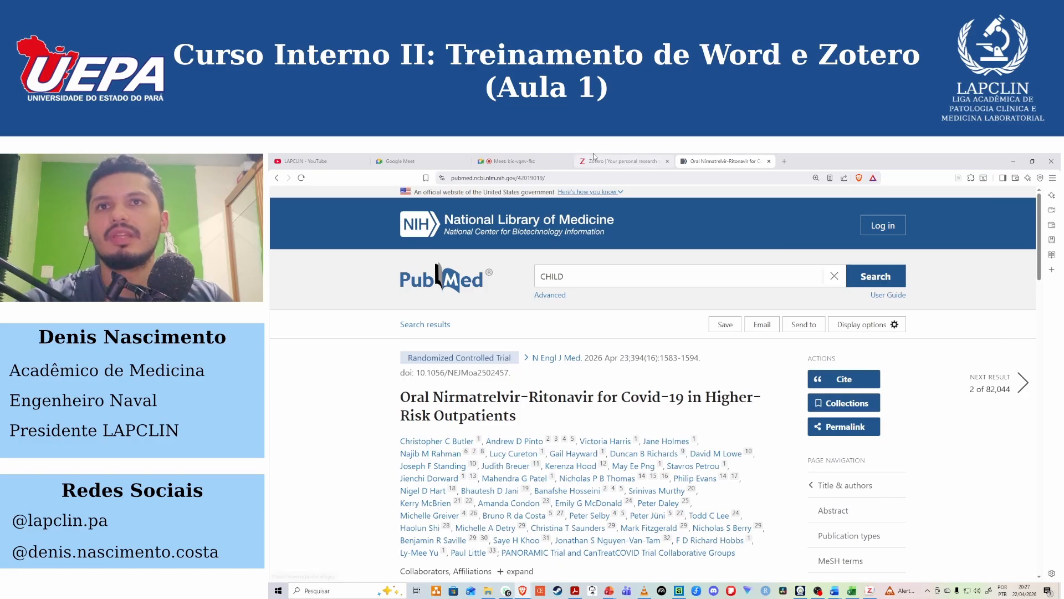
View the Zotero home page and return to the open PubMed article.
left_click(621, 161)
scroll(630, 308, "up", 2)
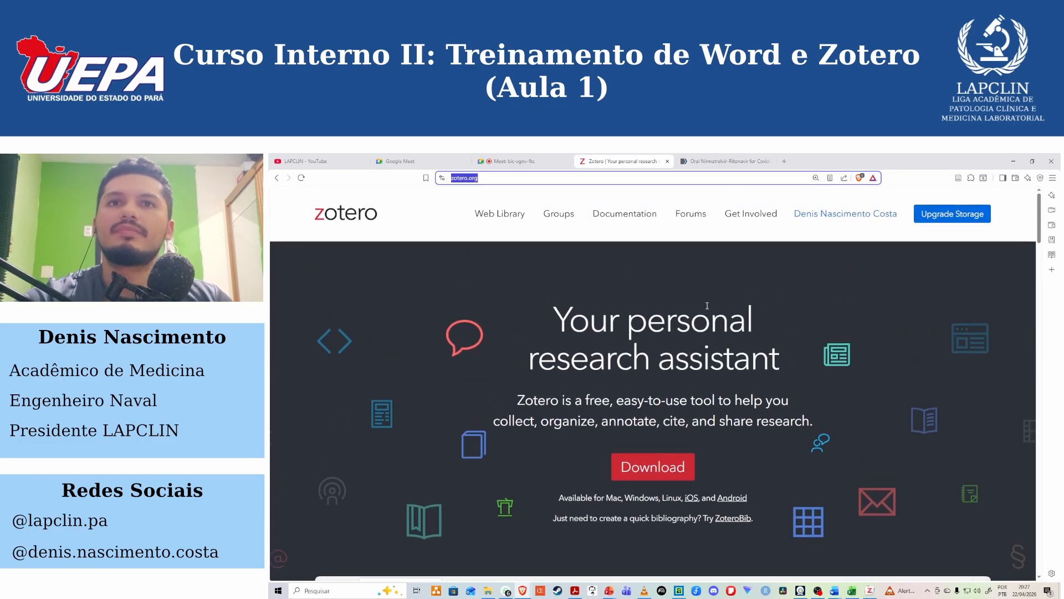
left_click(727, 159)
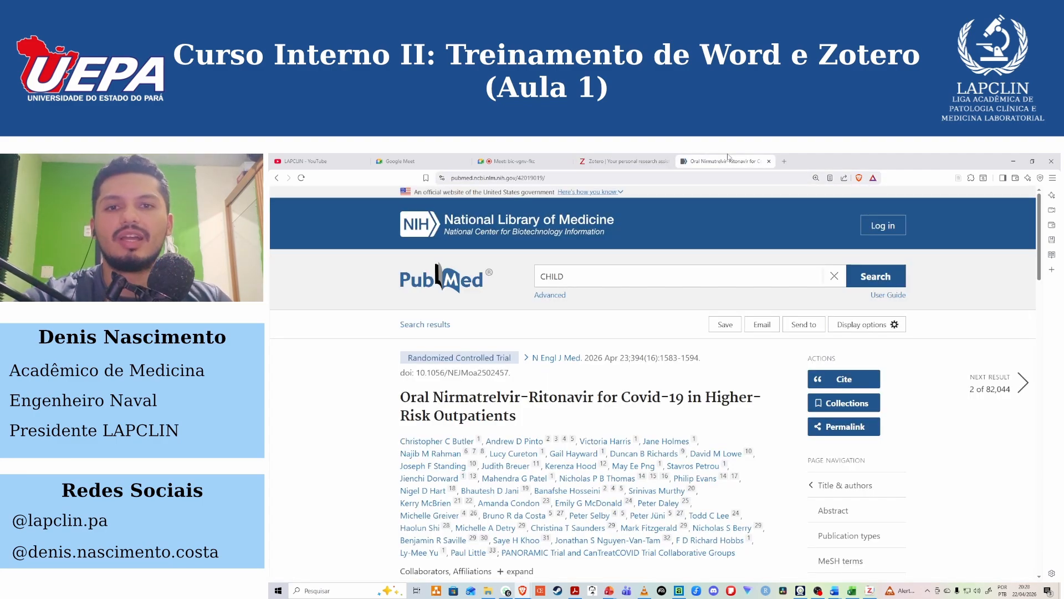
Look through the browser's installed extensions list and its options for managing extensions.
left_click(972, 178)
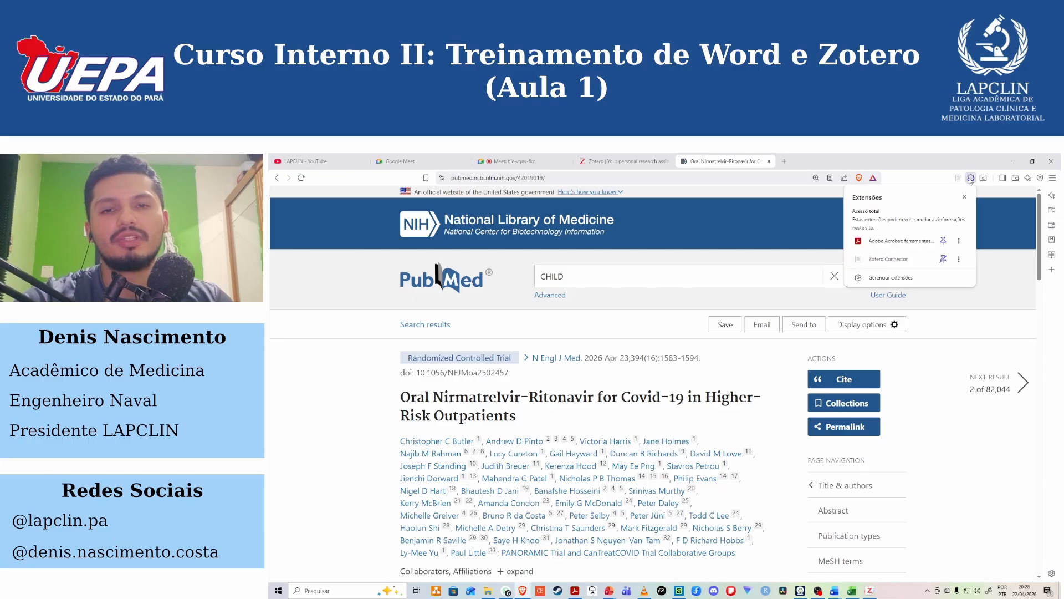
left_click(1054, 179)
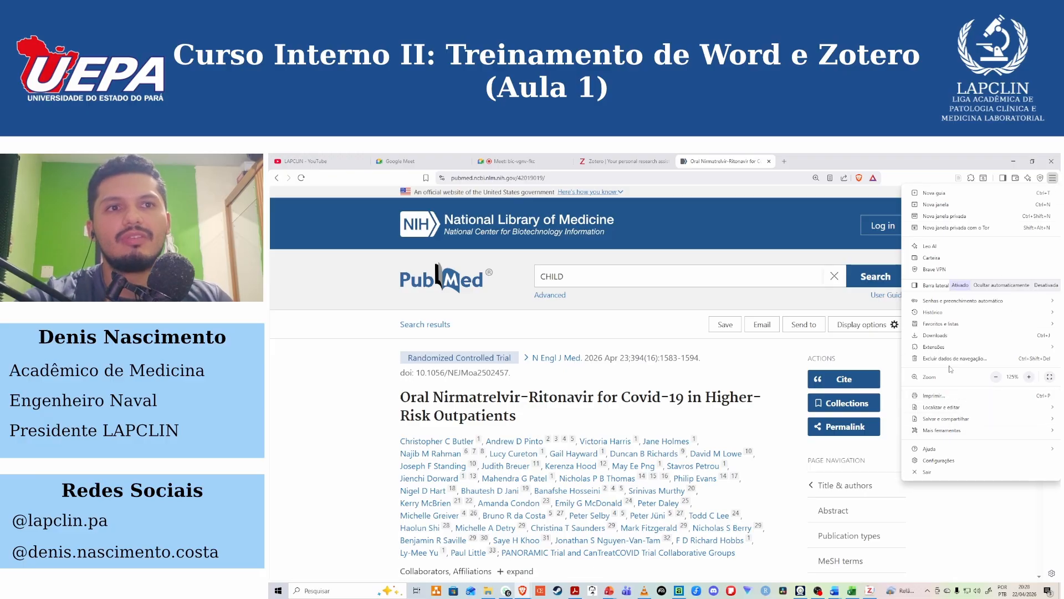
mouse_move(950, 349)
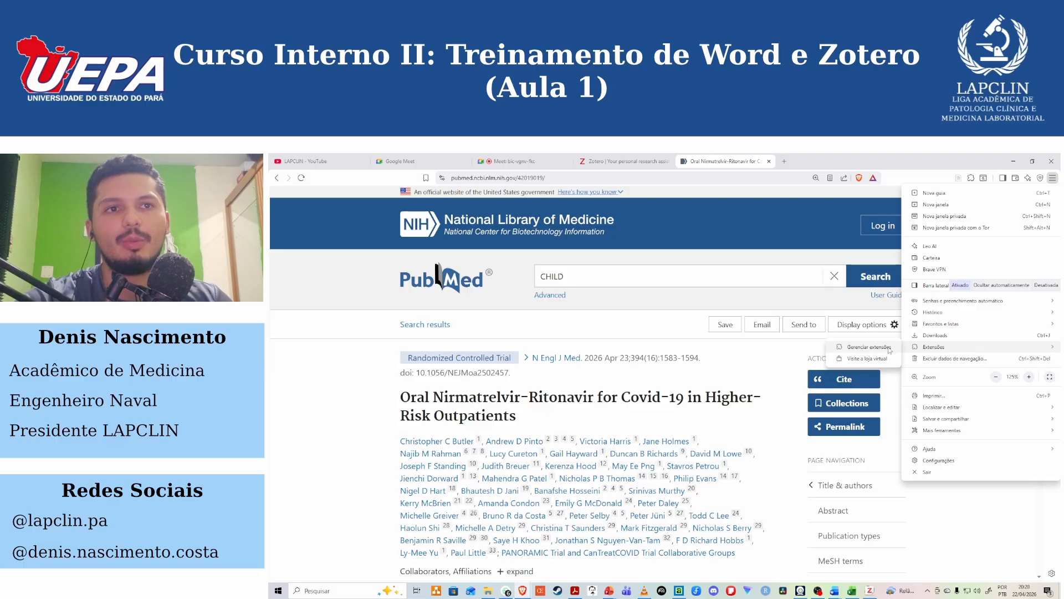
left_click(1053, 178)
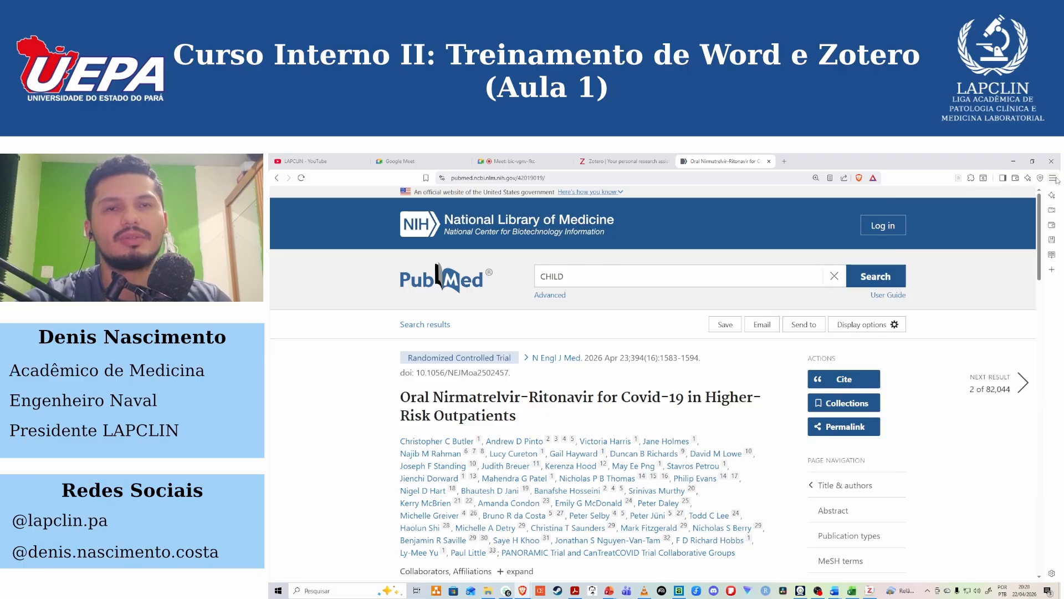
left_click(1056, 180)
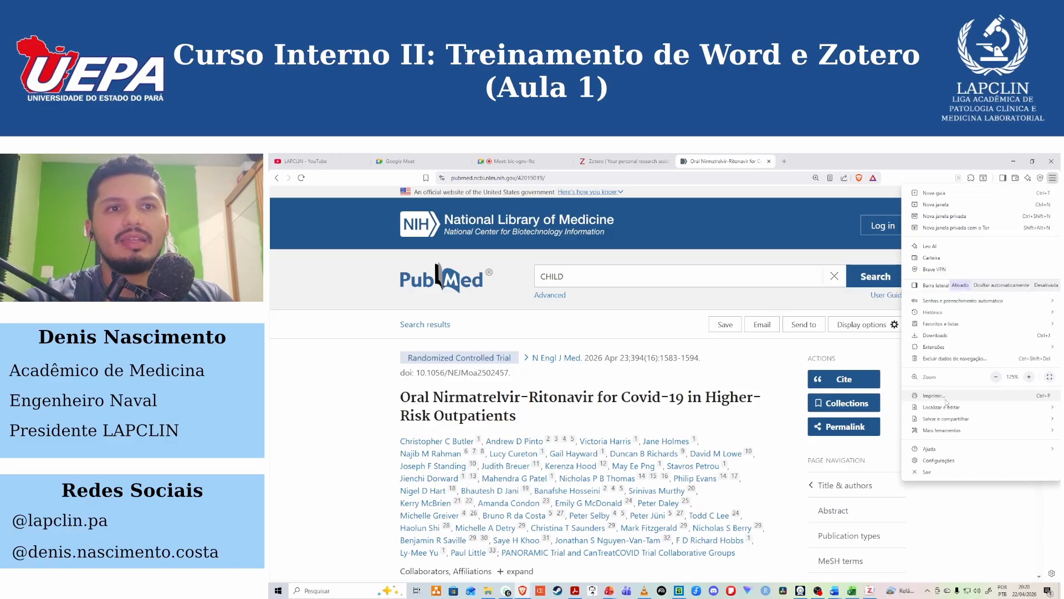
mouse_move(934, 347)
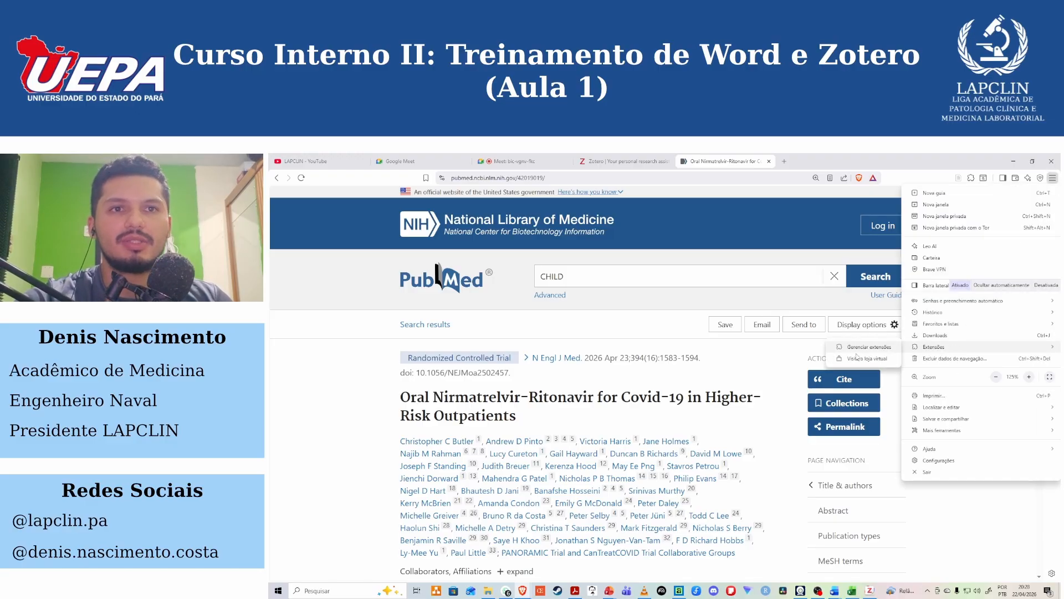
left_click(909, 182)
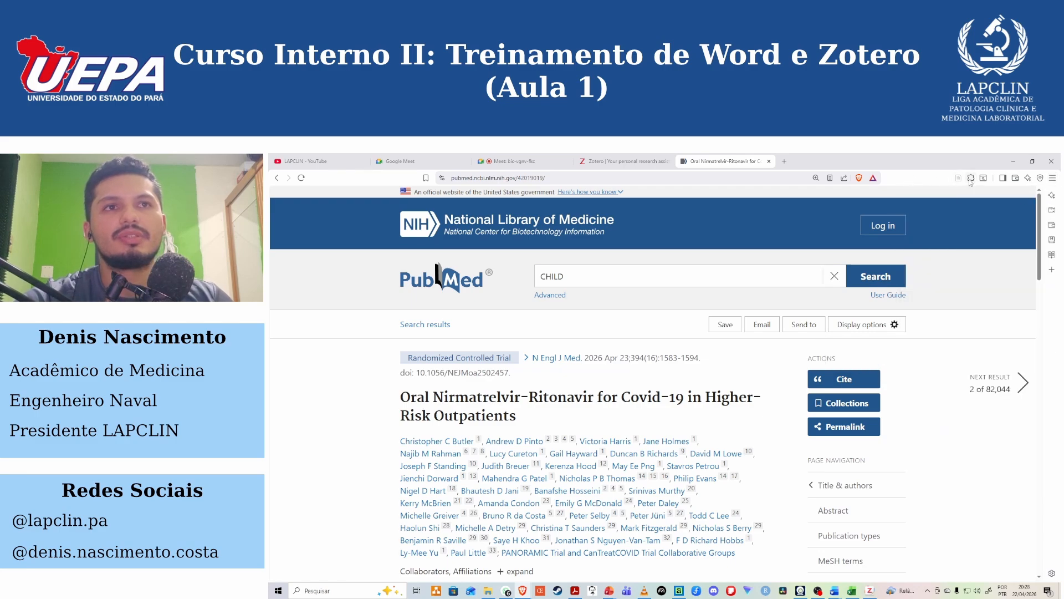
Open the browser's extension management page and highlight the Zotero Connector description.
left_click(971, 179)
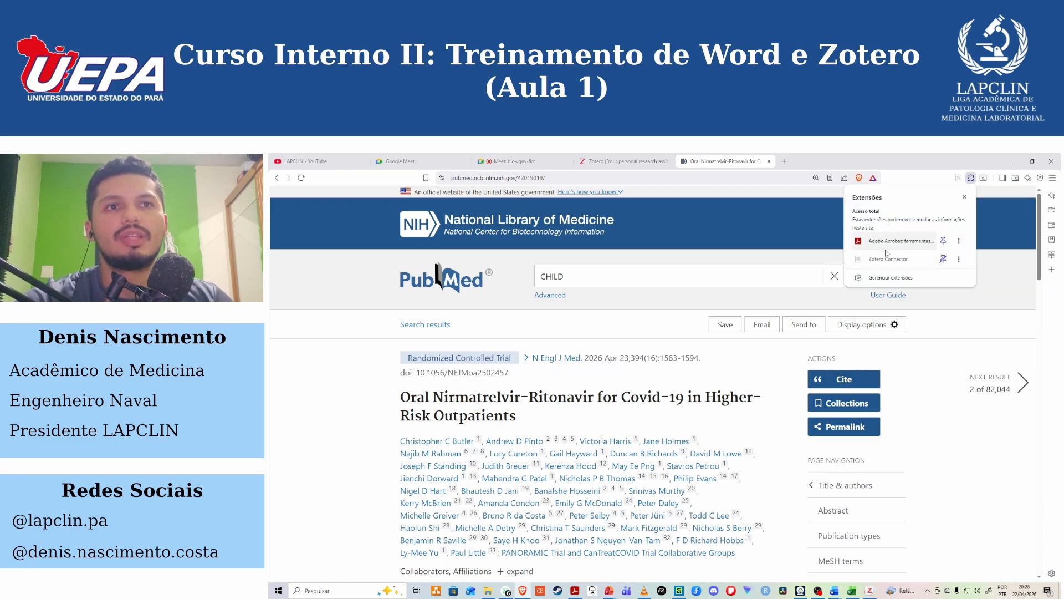
left_click(876, 278)
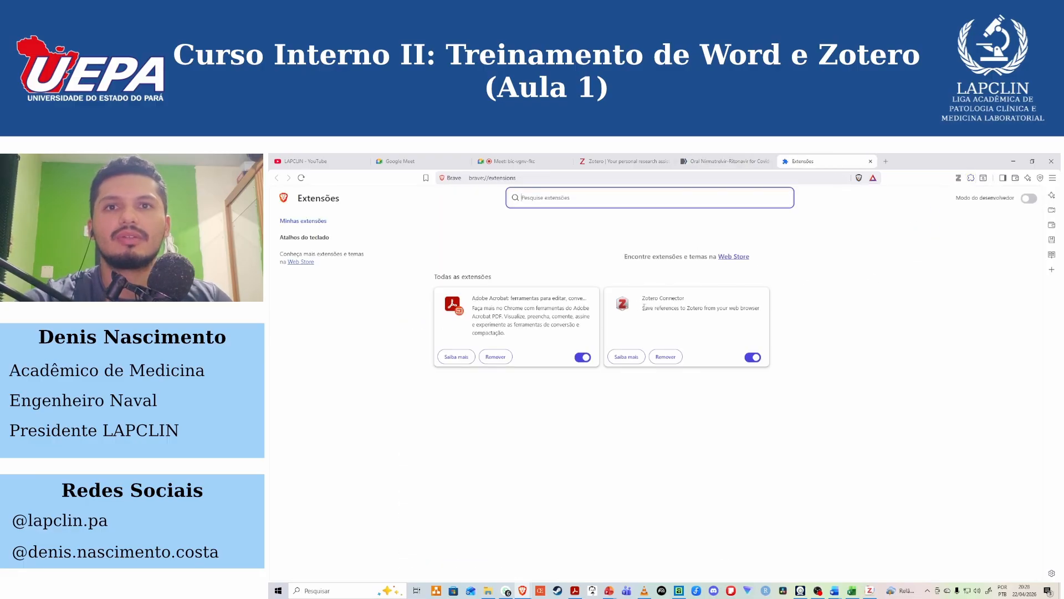
left_click_drag(643, 307, 759, 308)
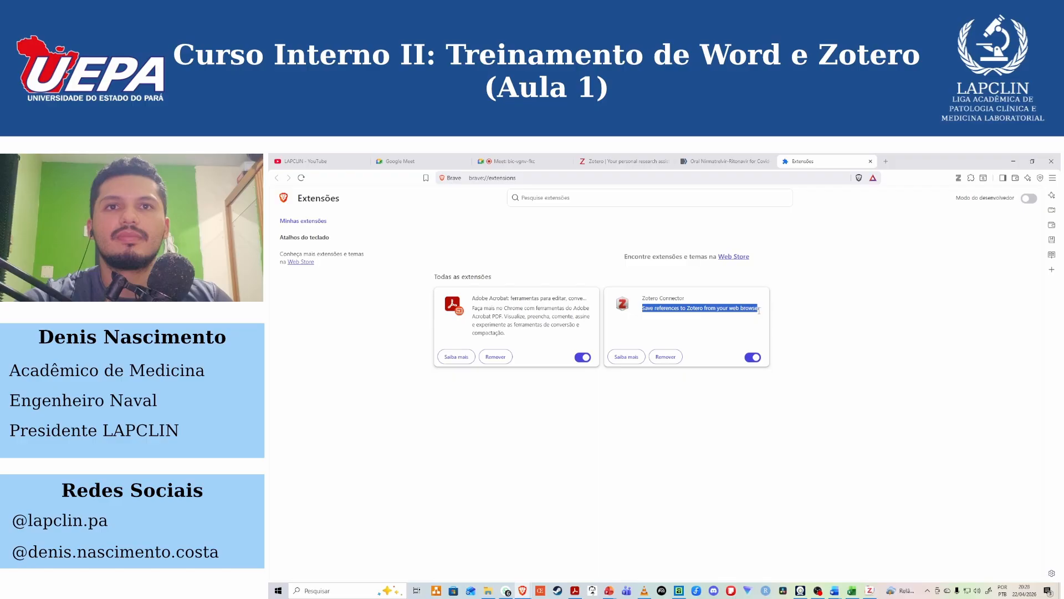
Search the Chrome Web Store for "ZOTERO CO" and open the Zotero Connector extension page.
left_click(736, 258)
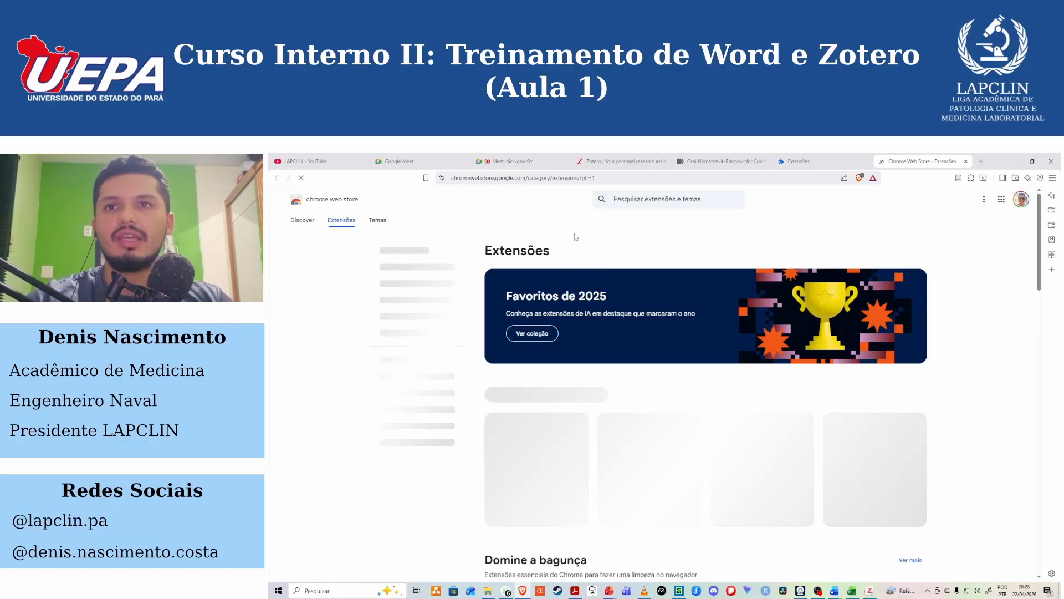
left_click(636, 200)
type("zOTERO CO")
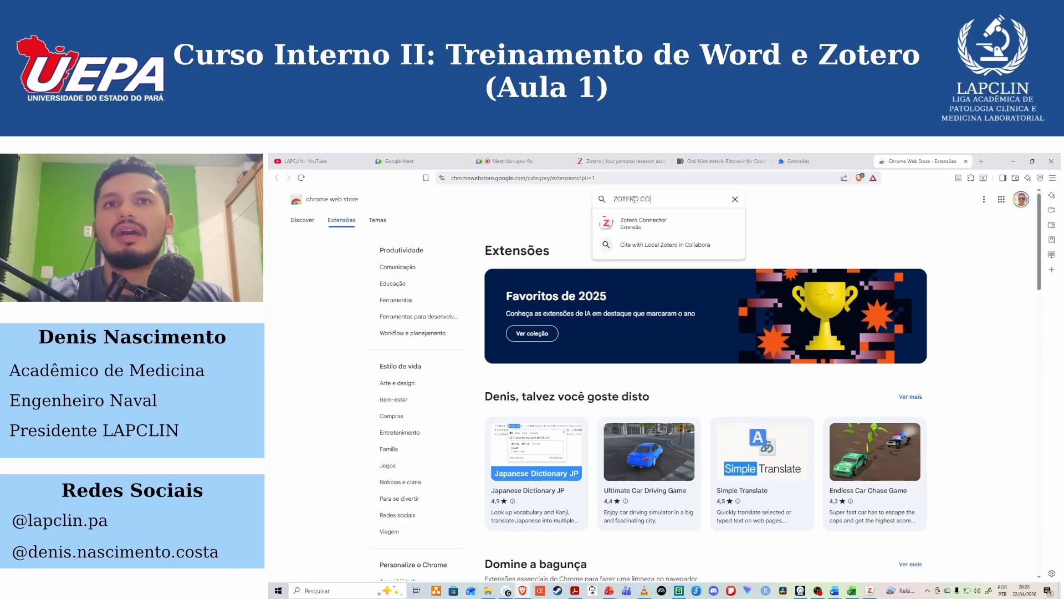
left_click(638, 227)
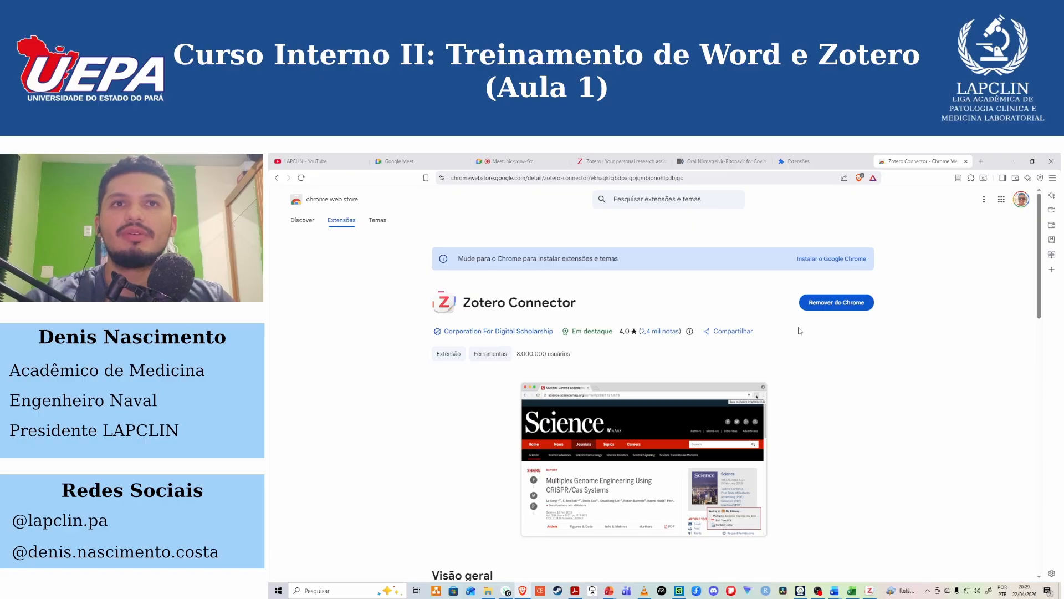
Return to the extensions page, highlight the Zotero Connector name, and reopen extension management from the browser's options.
left_click(819, 158)
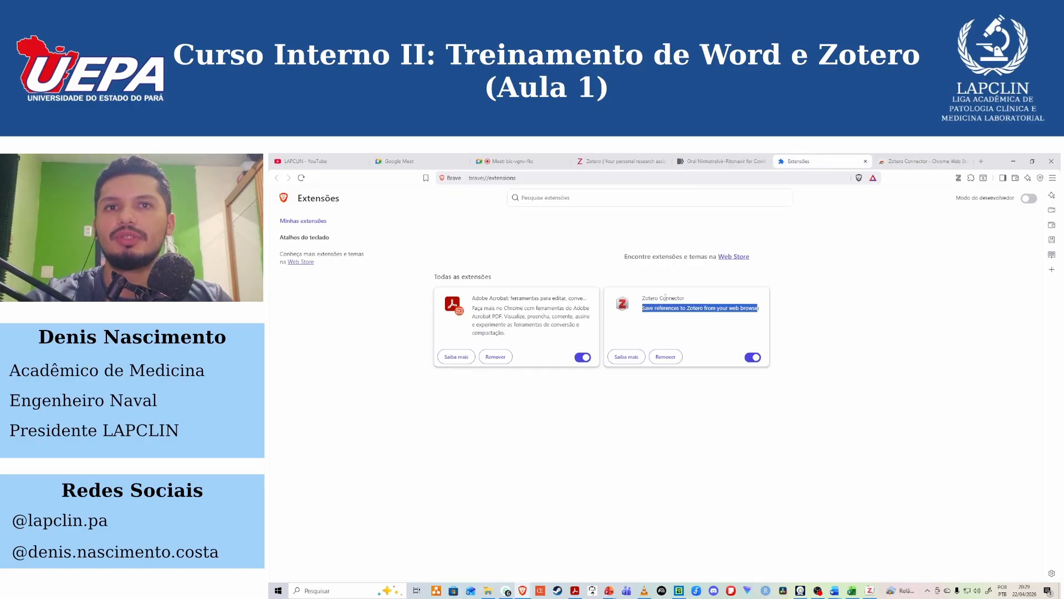
left_click_drag(642, 298, 685, 298)
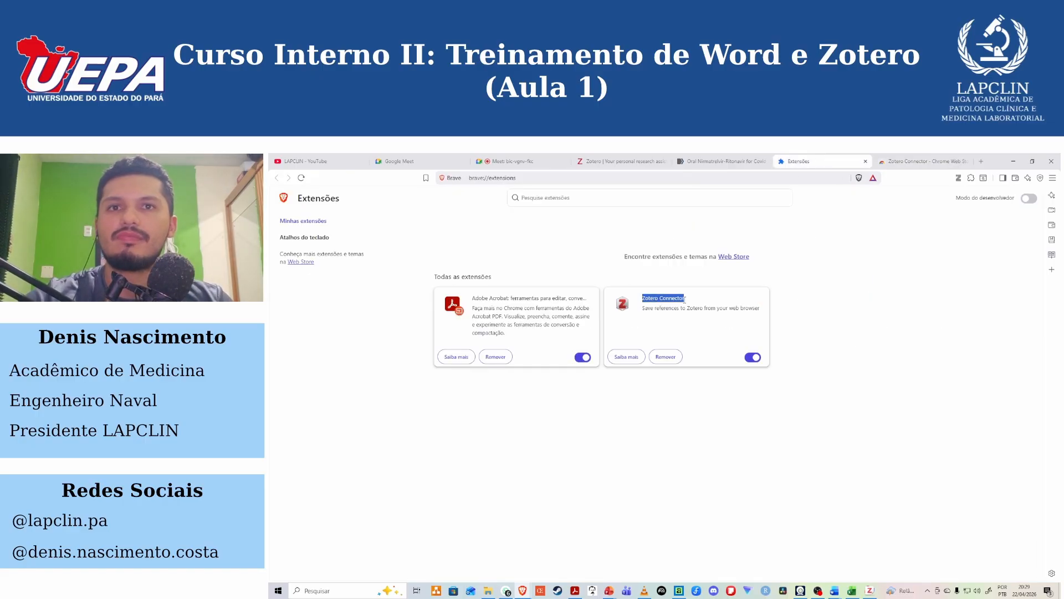
left_click(1053, 178)
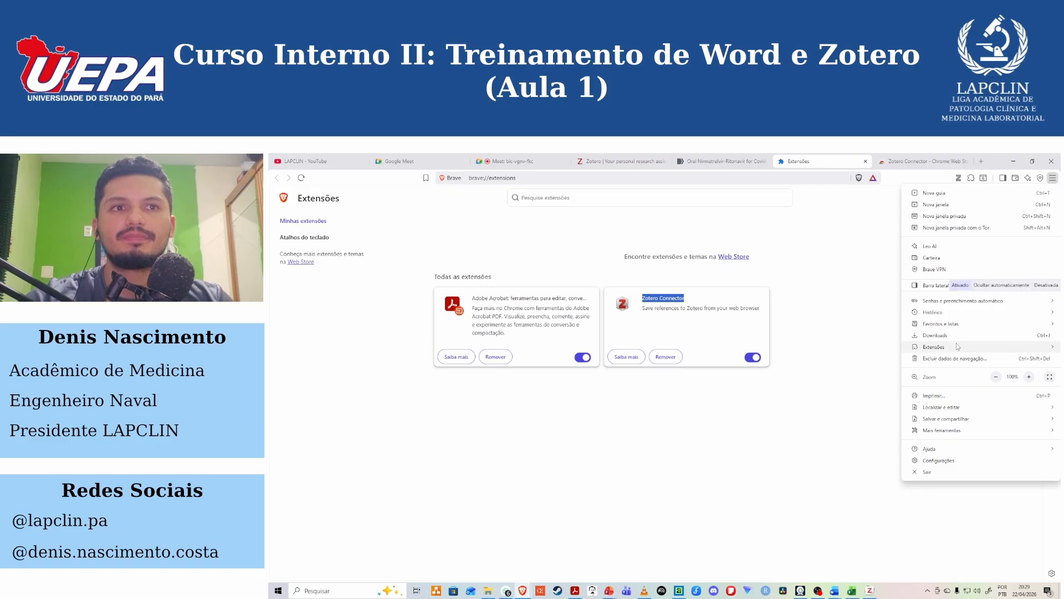
mouse_move(956, 348)
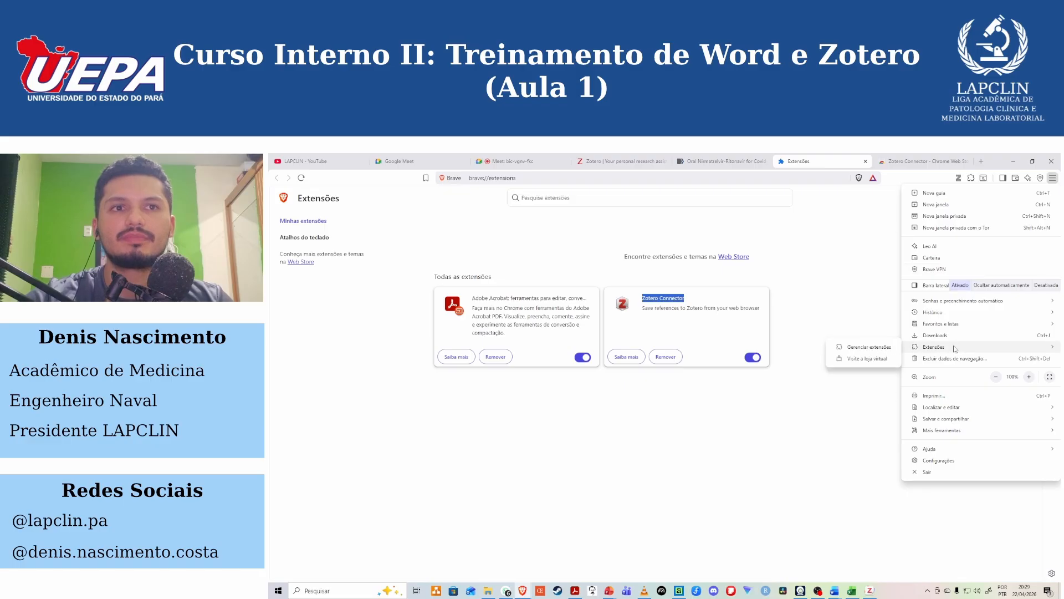
left_click(866, 350)
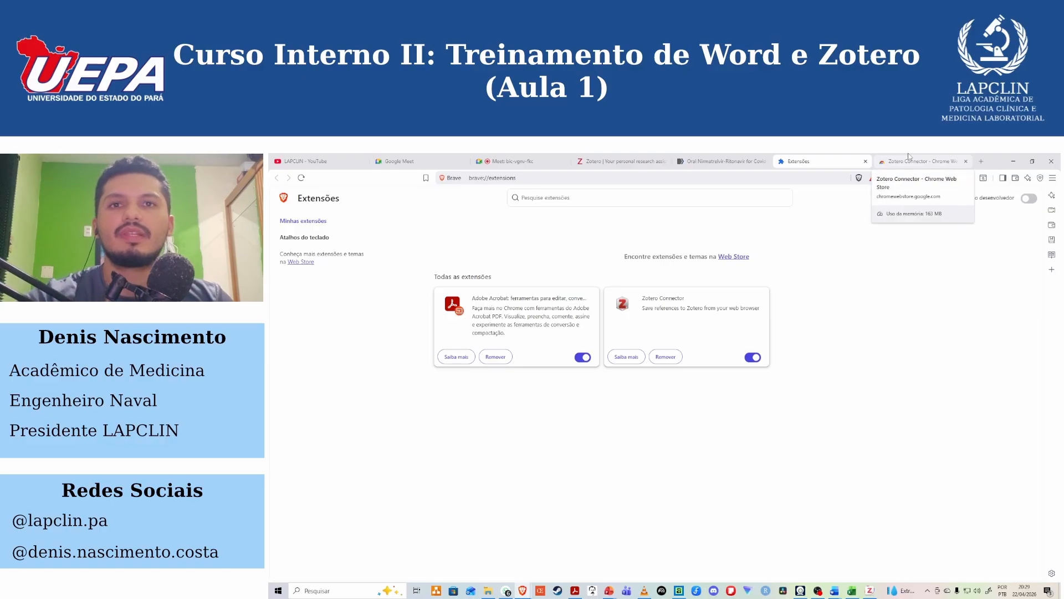
Open the browser's extension management page again and highlight its Web Store link.
left_click(1053, 178)
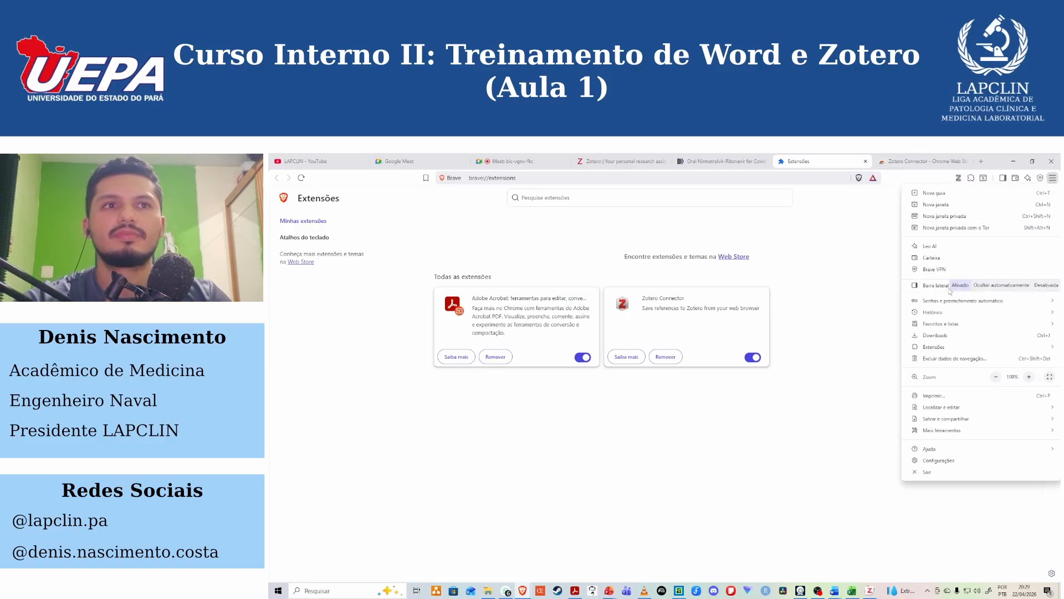
mouse_move(950, 353)
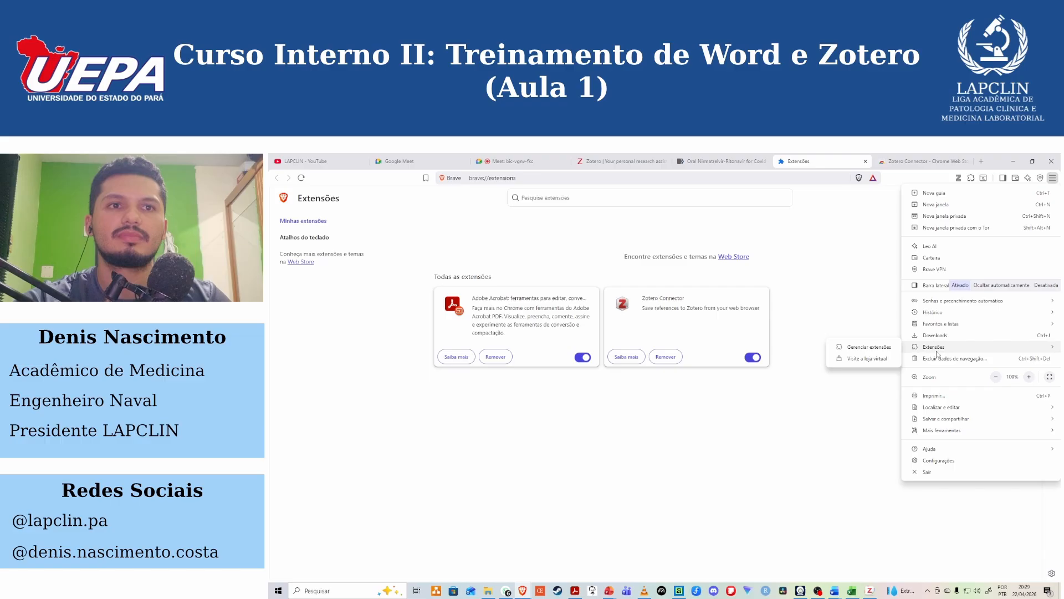
left_click(882, 348)
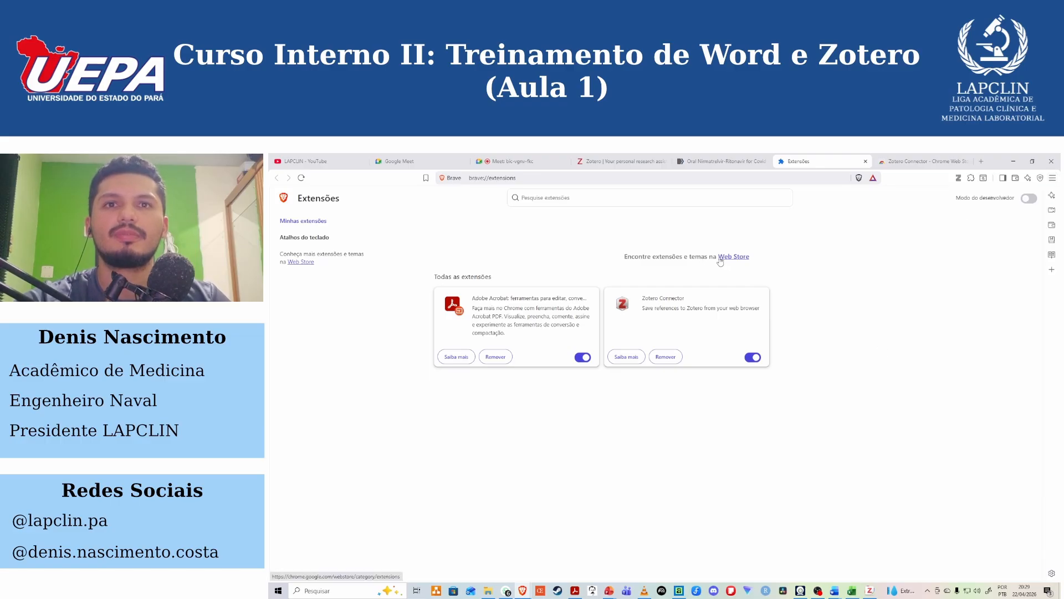
left_click_drag(752, 258, 715, 264)
left_click_drag(722, 265, 719, 256)
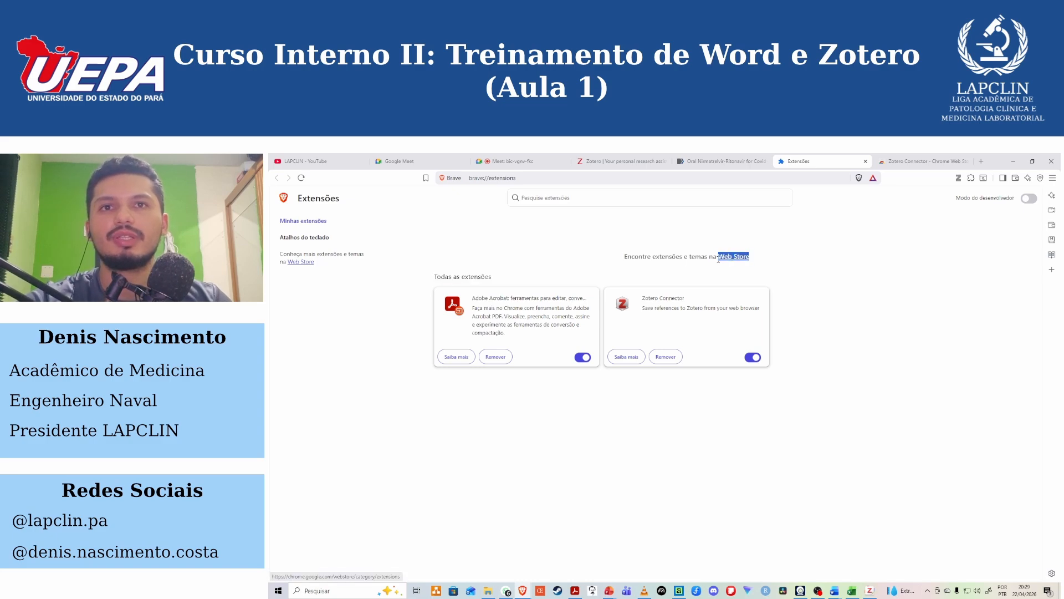
left_click_drag(720, 258, 758, 261)
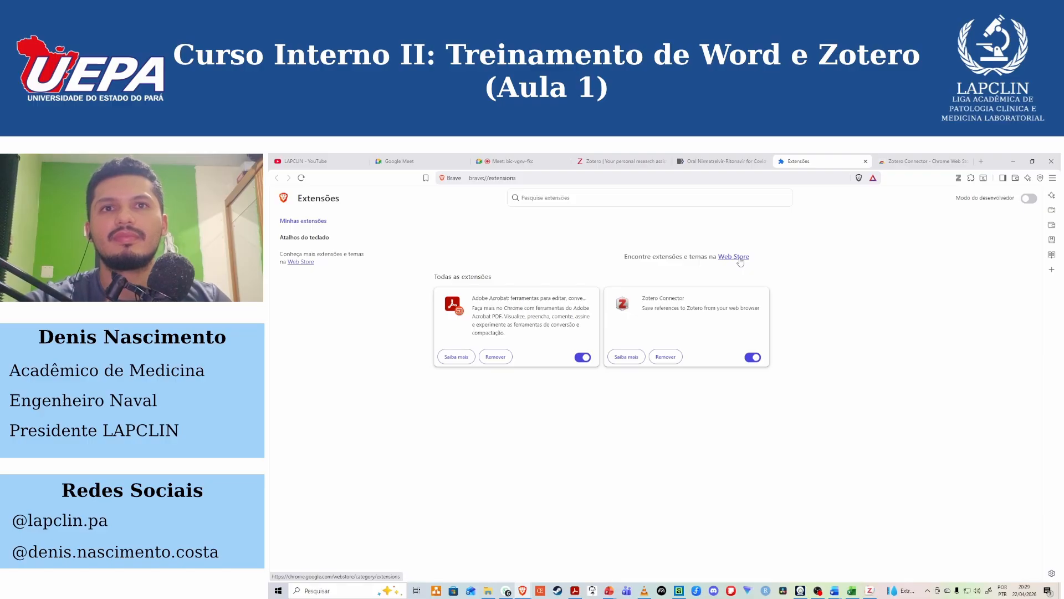
Open the Web Store from the extensions page, close the old Zotero Connector tab, and check the signed-in account.
left_click(740, 258)
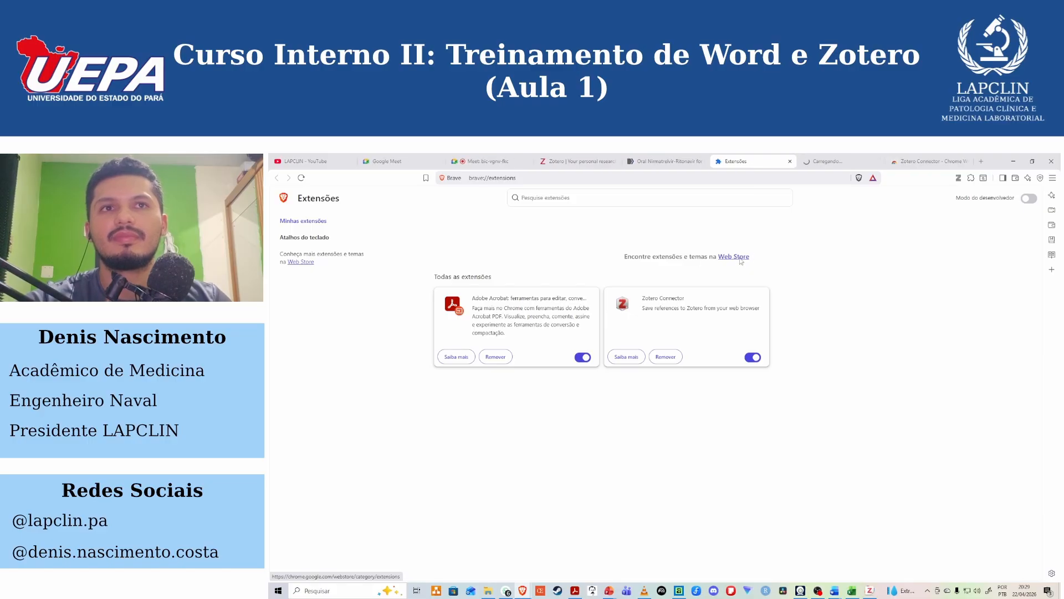
left_click(857, 154)
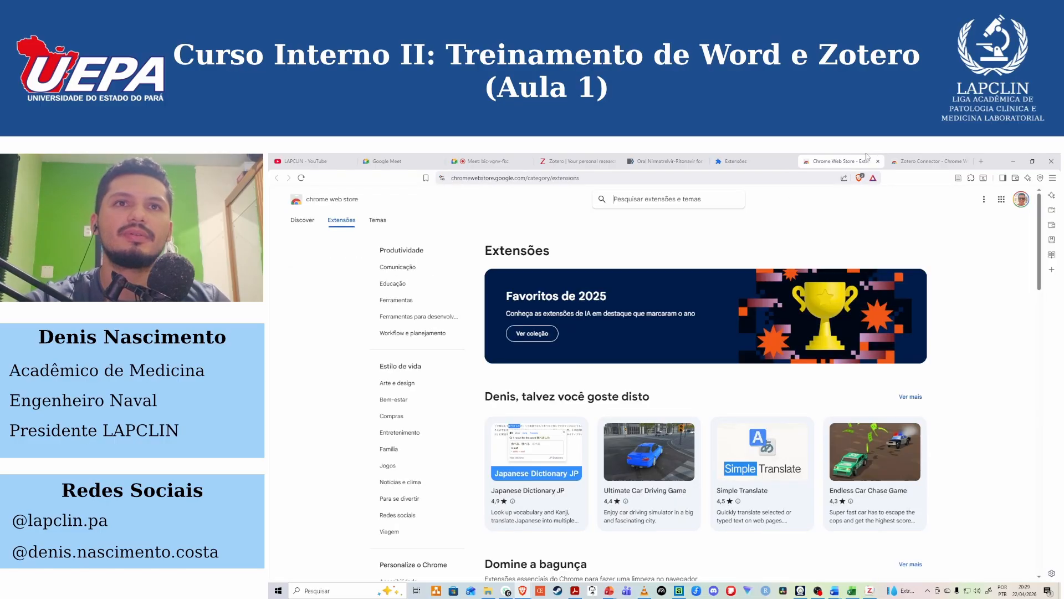
left_click(967, 161)
left_click(1021, 199)
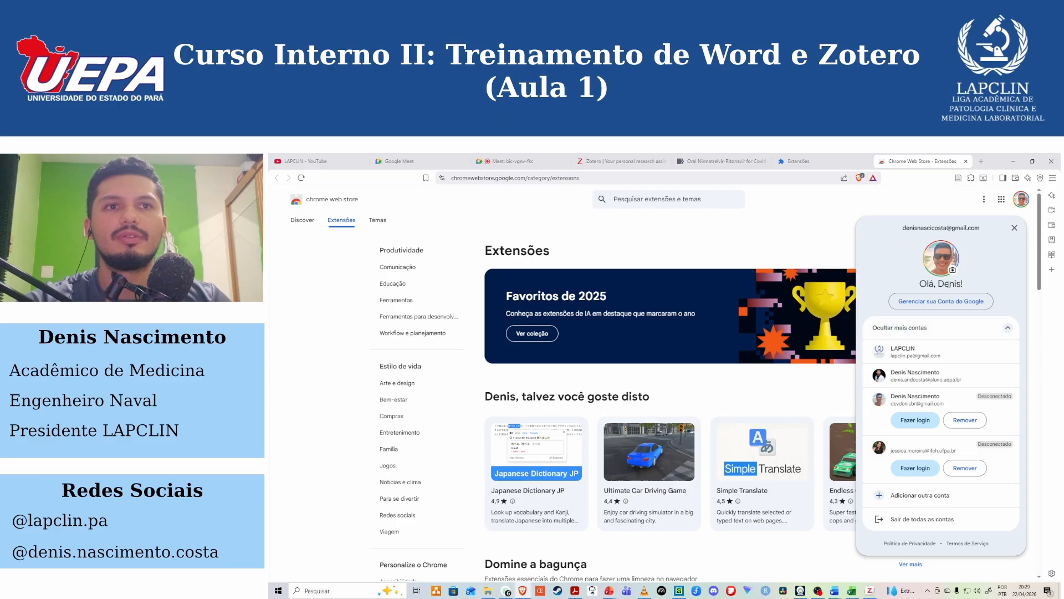
left_click(931, 213)
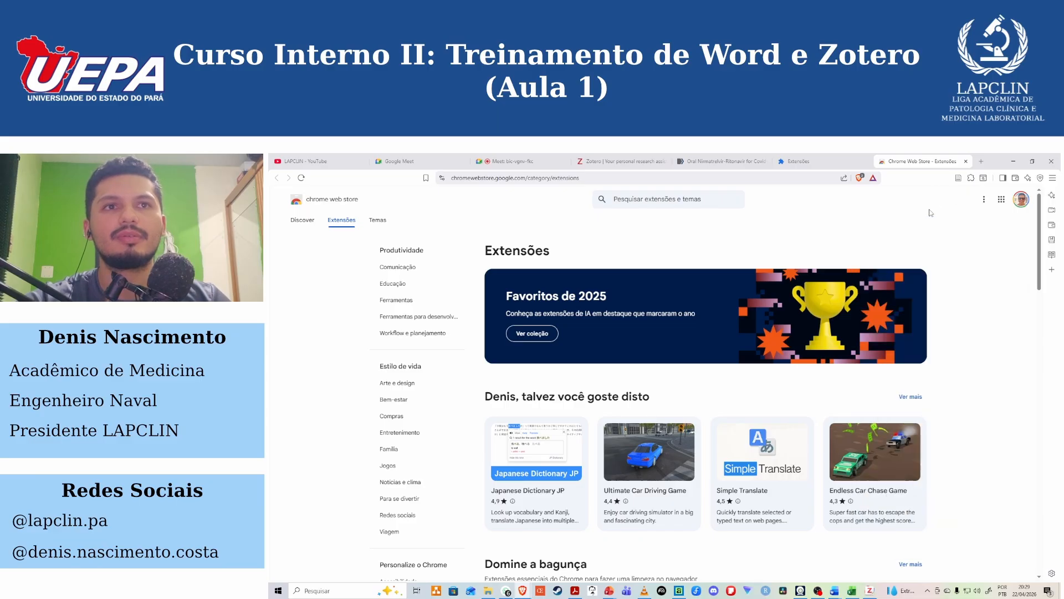
Search the Chrome Web Store for "ZOTERO CON" and open the Zotero Connector extension page.
left_click(687, 198)
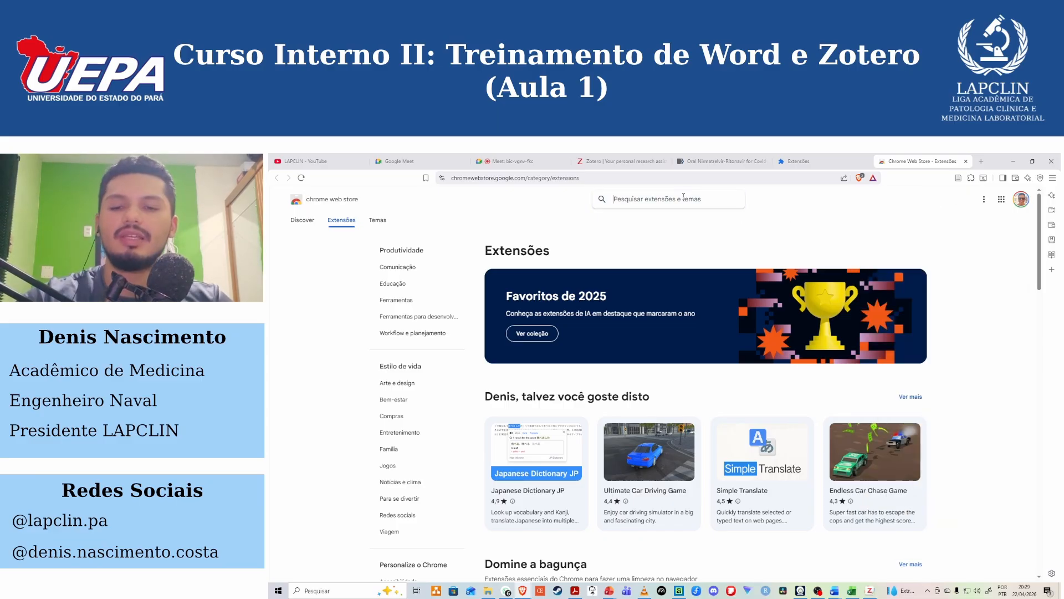
type("ZOTERO CON")
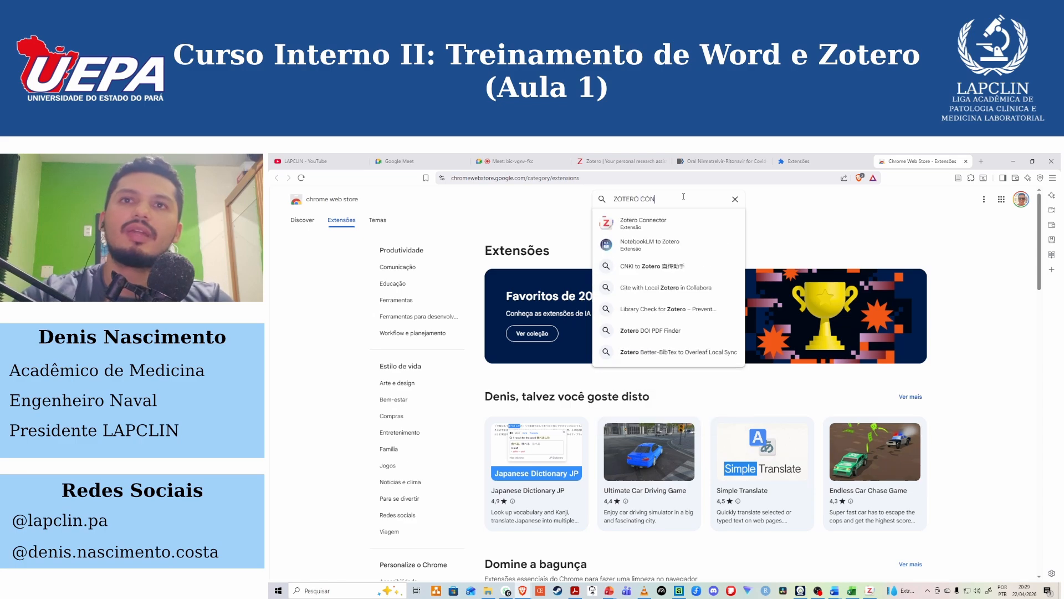
left_click(671, 225)
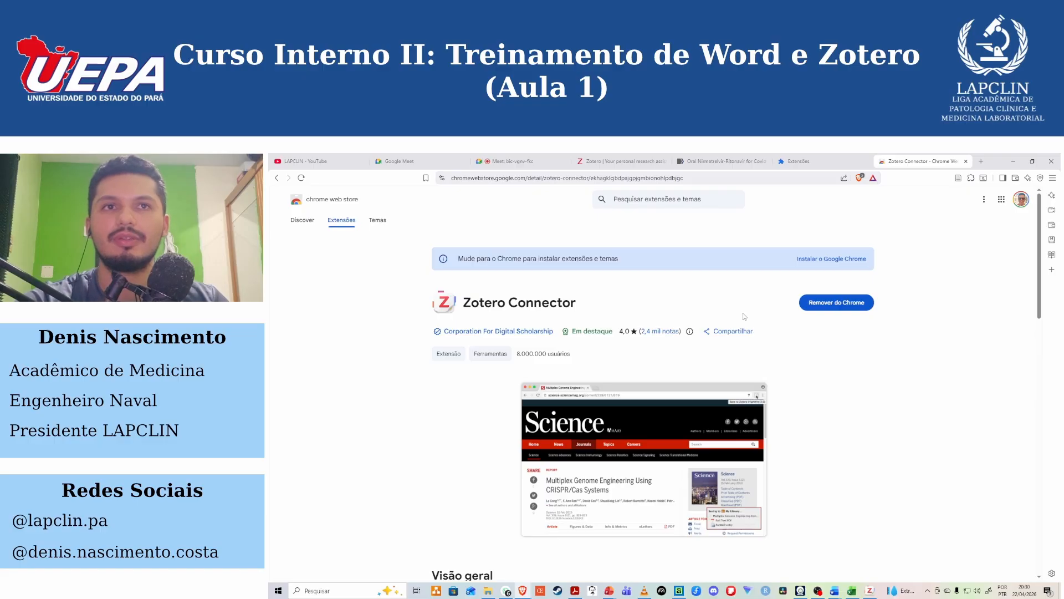
Go back to the extensions page and check Zotero Connector in the browser's list of installed extensions.
left_click(810, 159)
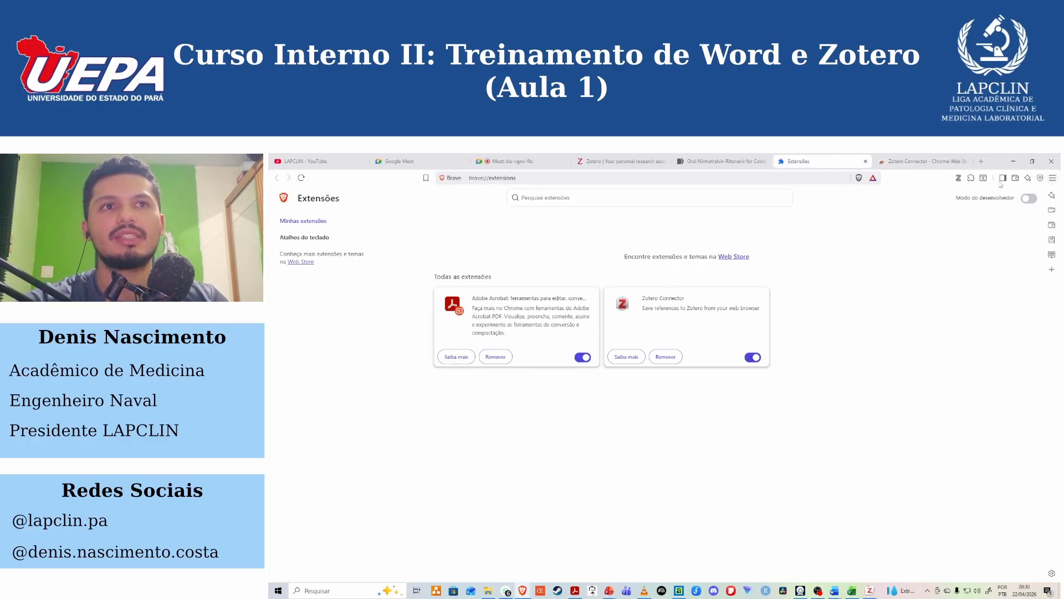
left_click(972, 179)
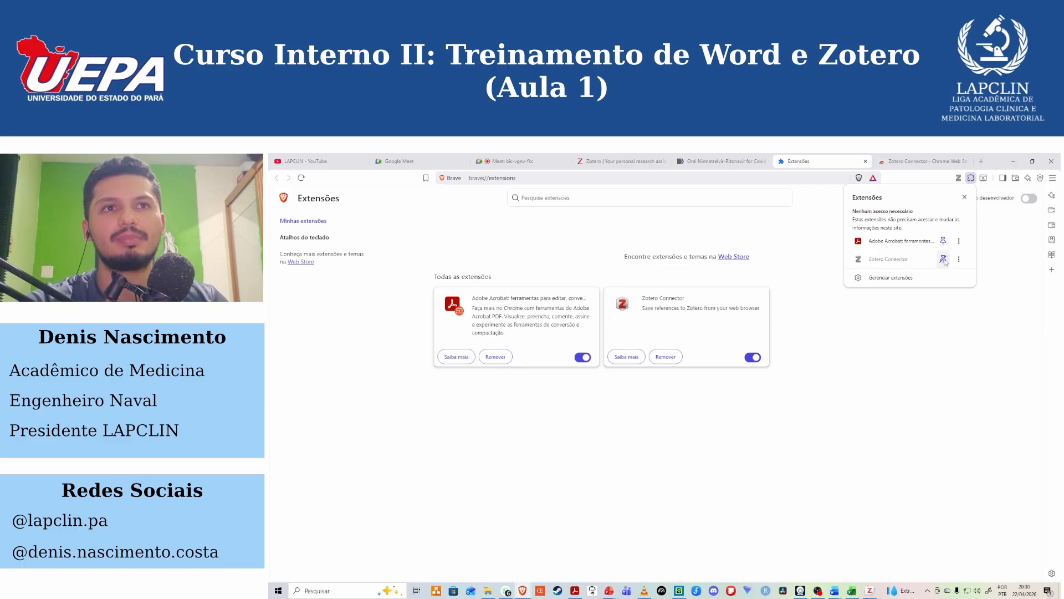
left_click(959, 181)
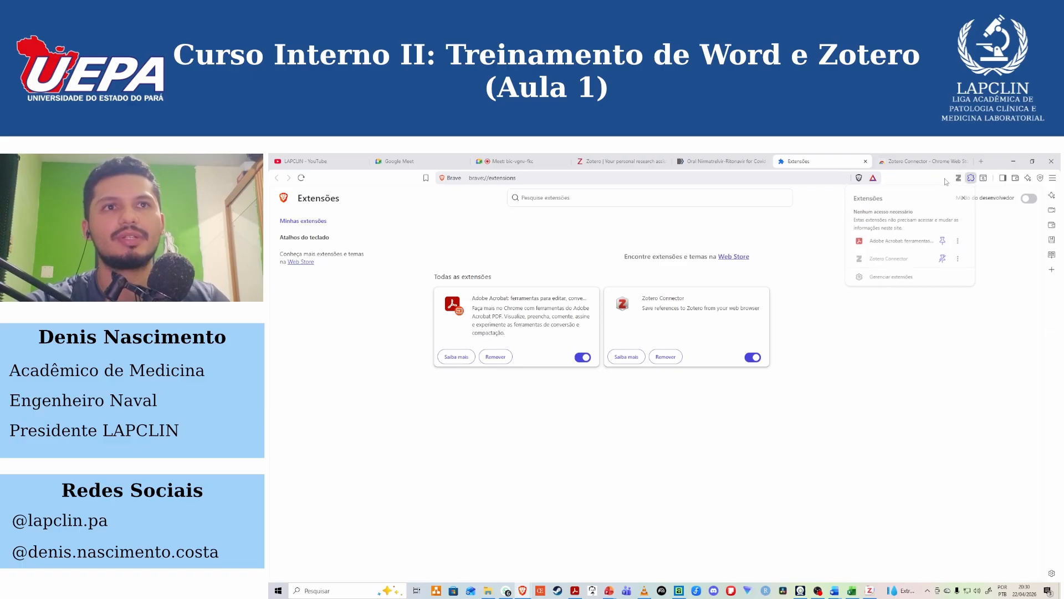
Compare the Zotero Connector's save option on the PubMed article and the Zotero home page, ending on the article.
left_click(714, 157)
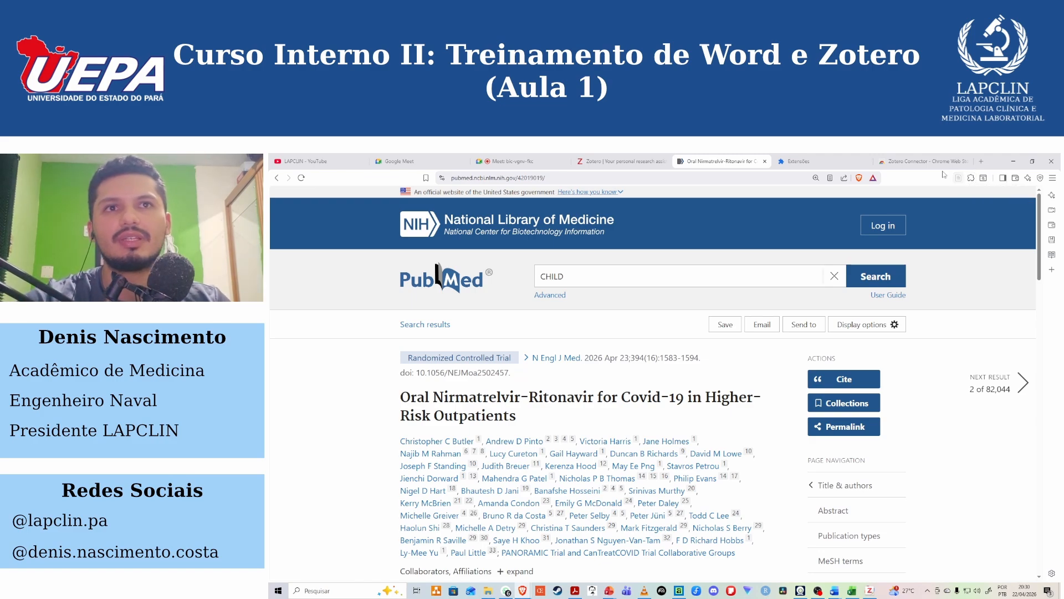
left_click(626, 158)
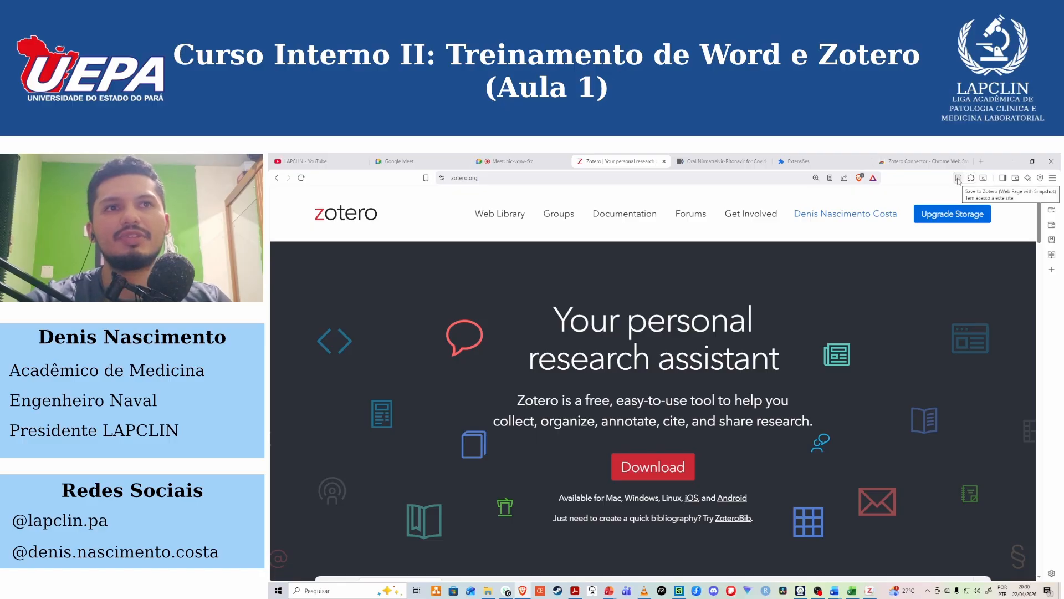
left_click(743, 159)
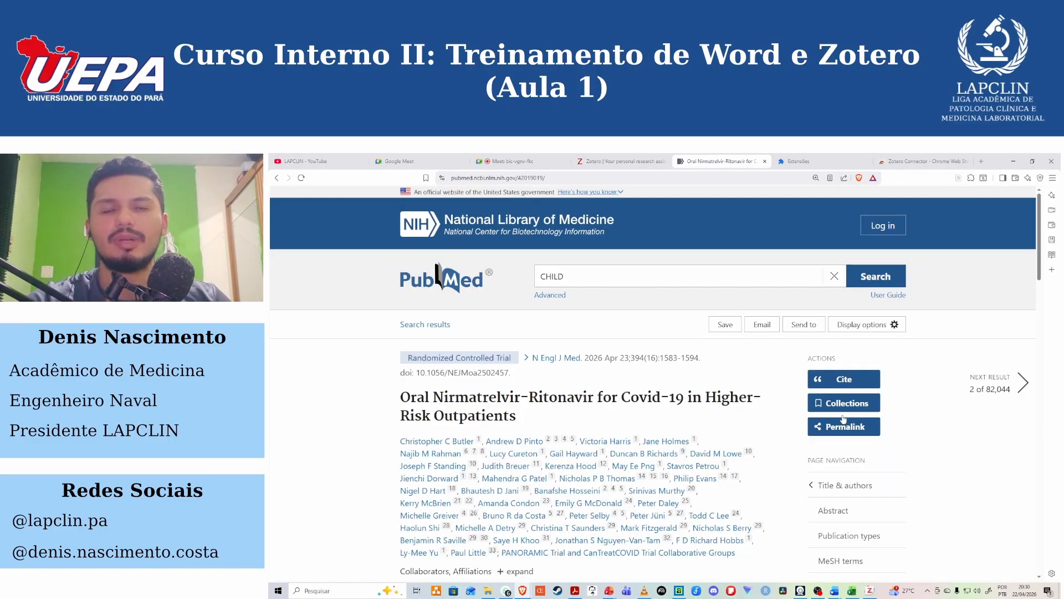
Switch to Zotero, then collapse and expand the saved "Oral Nirmatrelvir-Ritonavir for Covid-19" reference to view its attached entry.
left_click(870, 591)
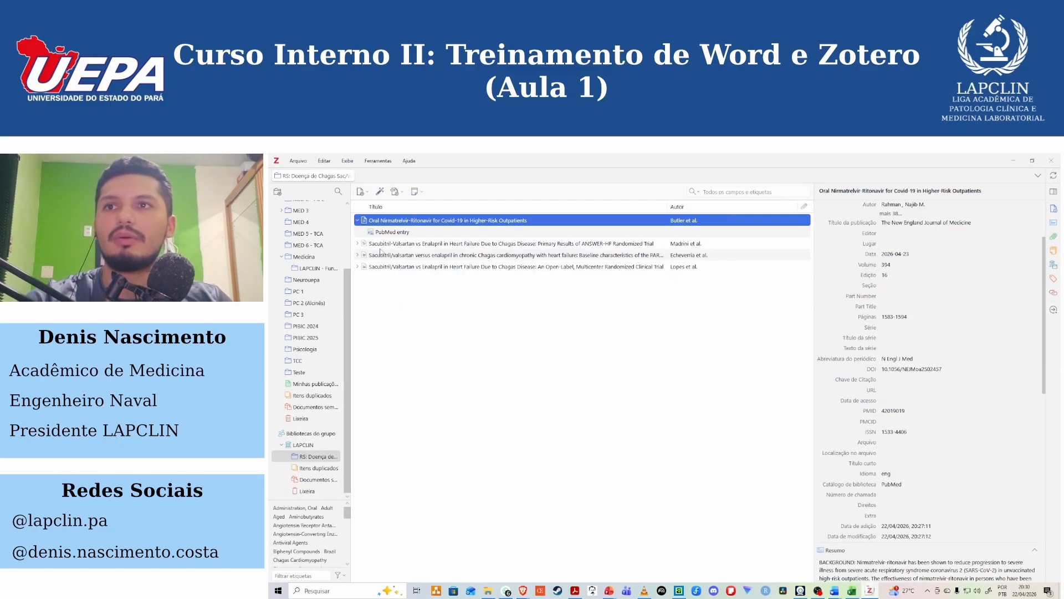
left_click(359, 221)
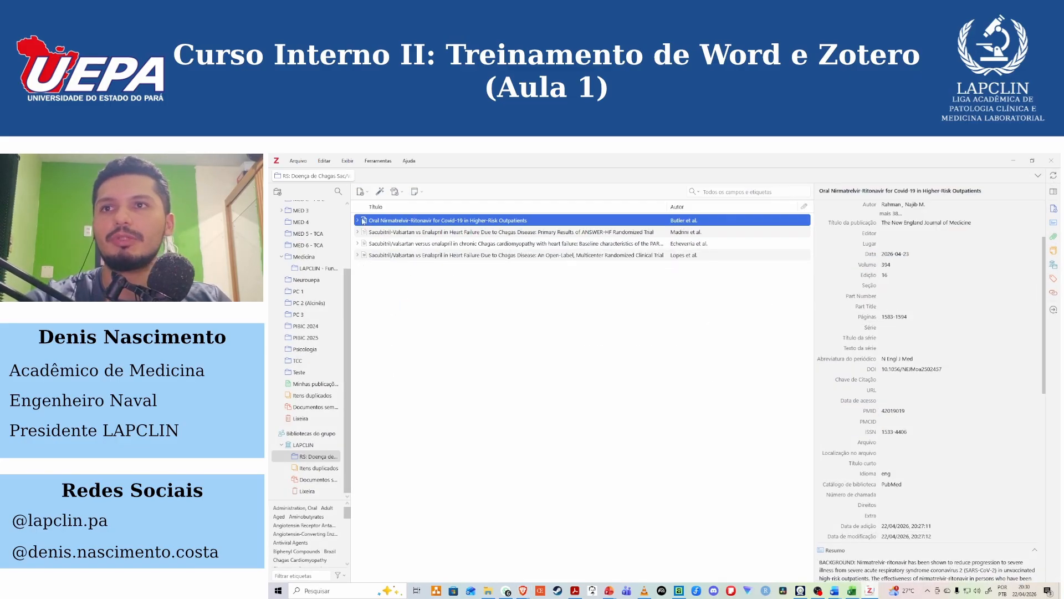
left_click(358, 221)
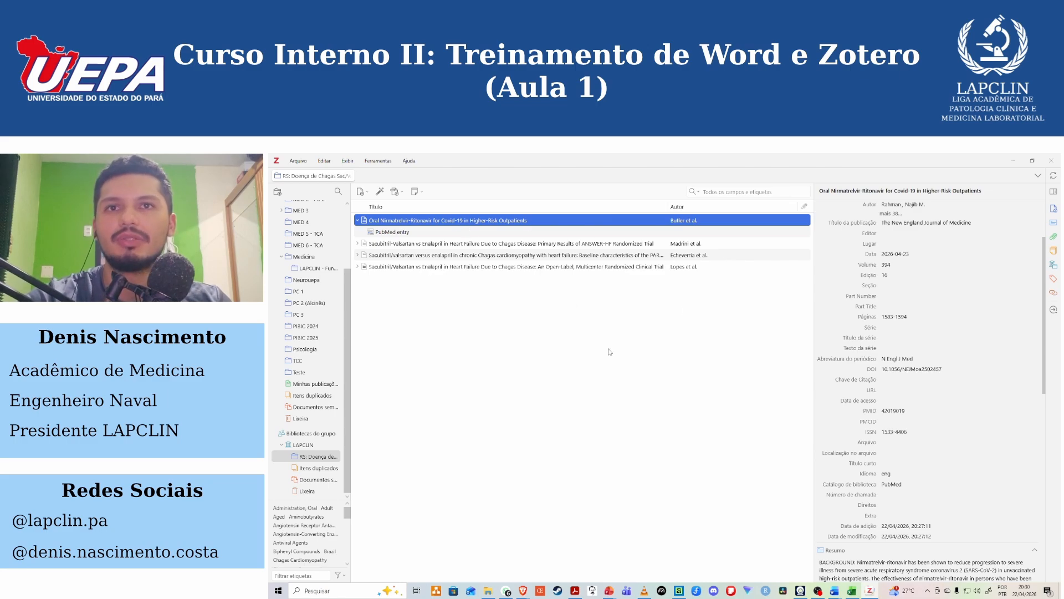
Switch to the Word article and place the insertion point at the end of the Introduction paragraph's last sentence.
left_click(1019, 155)
left_click(1019, 158)
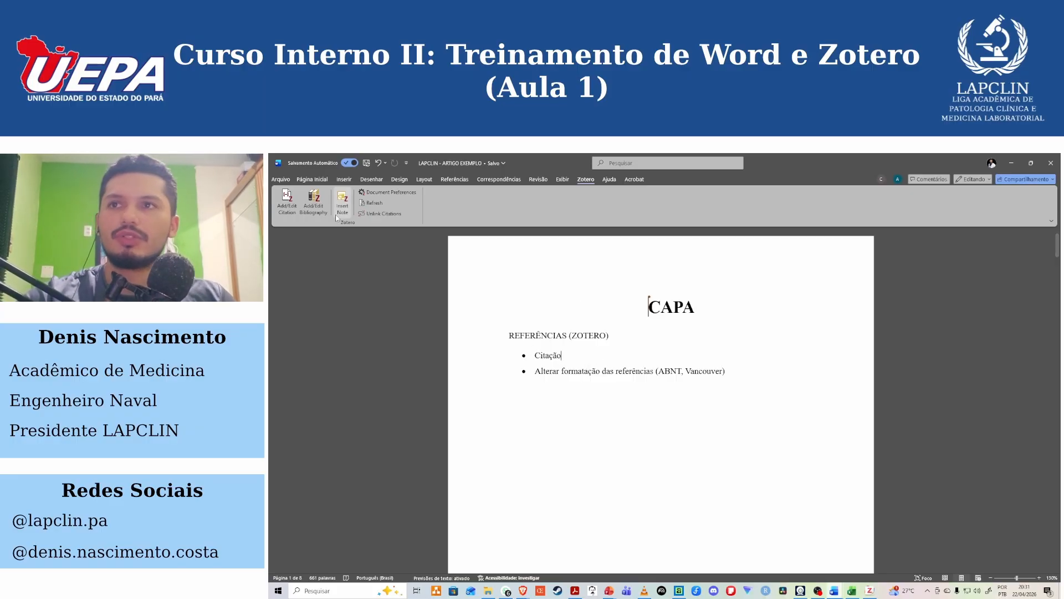
scroll(633, 390, "down", 10)
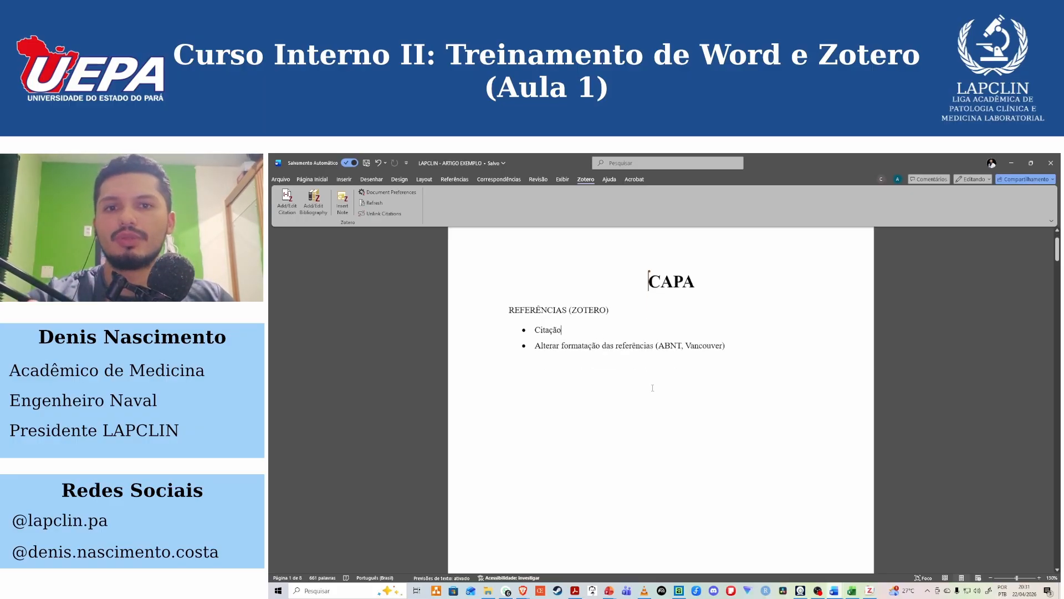
scroll(654, 399, "down", 10)
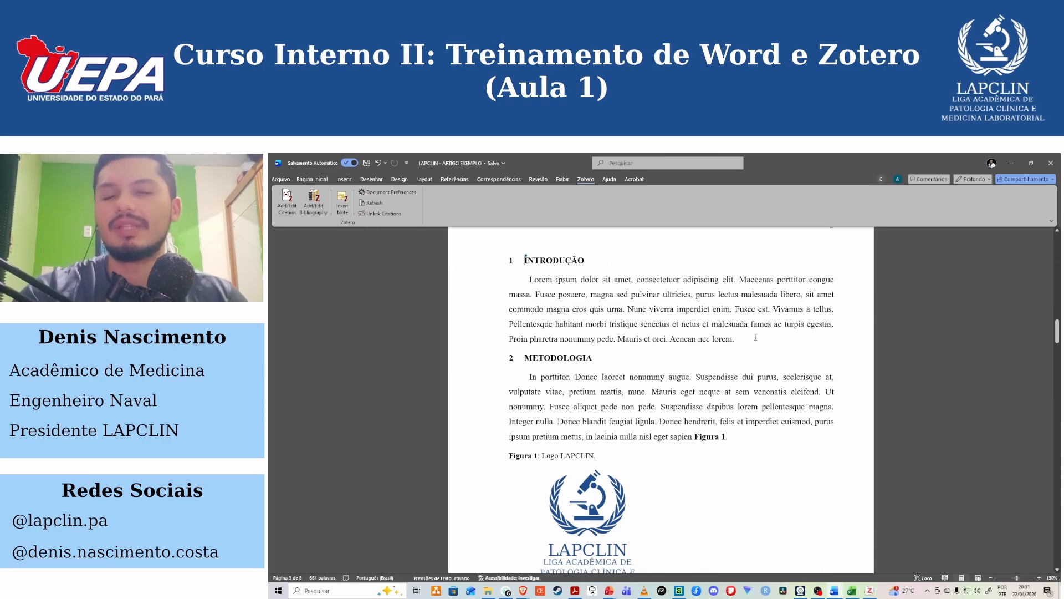
left_click(733, 339)
left_click(744, 326)
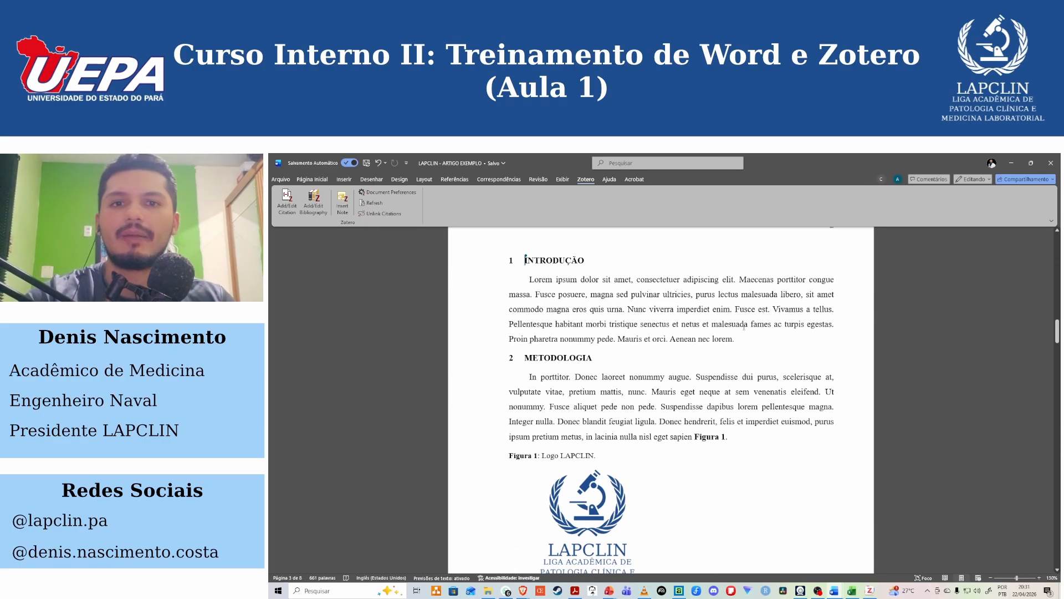
left_click_drag(531, 282, 736, 338)
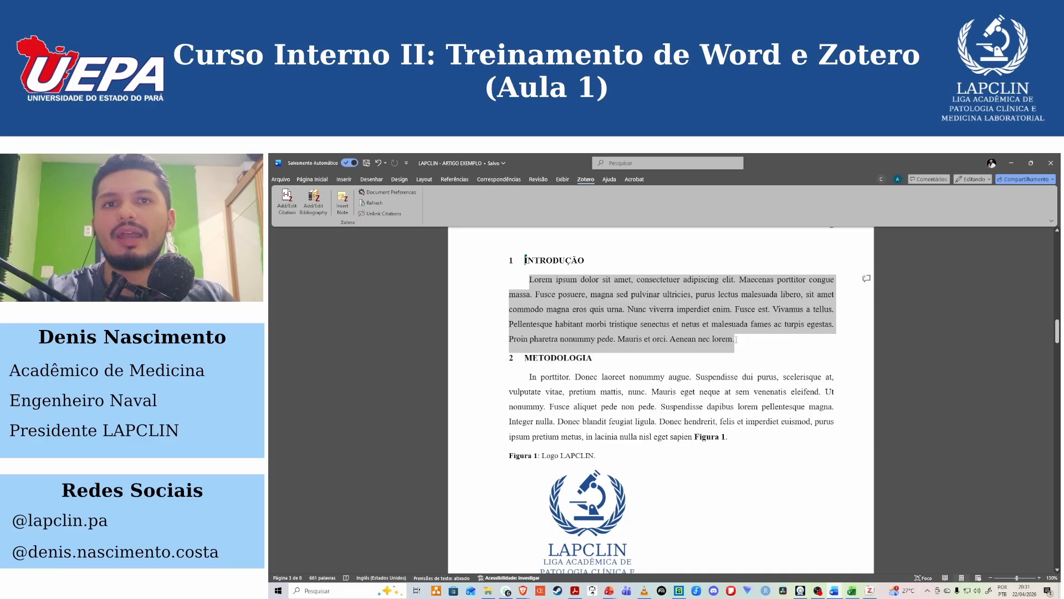
left_click(734, 338)
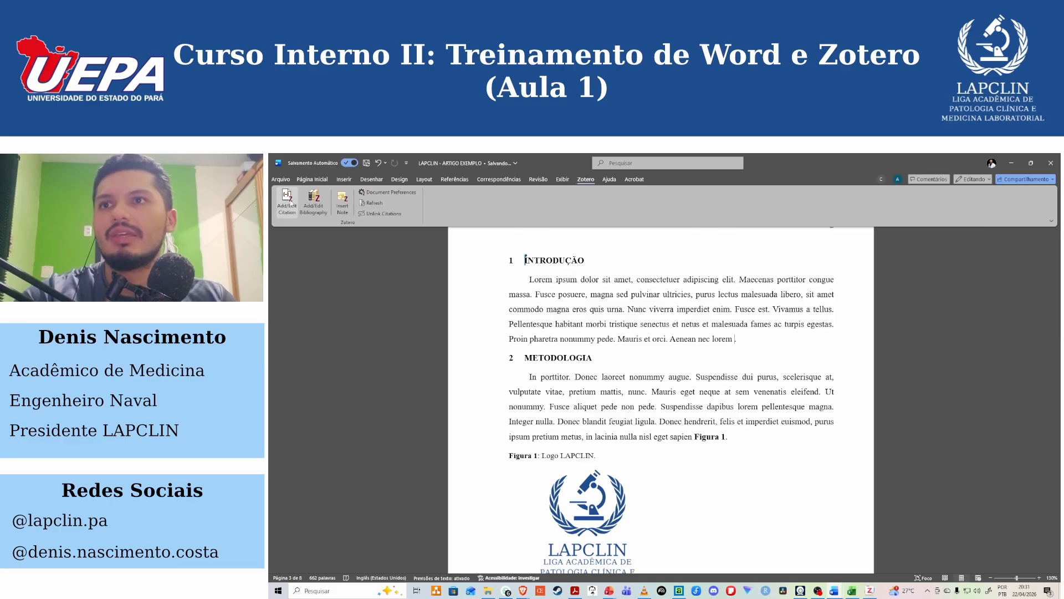
Start a Zotero citation in the Introduction and set the document's citation style to Associação Brasileira de Normas Técnicas (Português - Brasil).
left_click(290, 210)
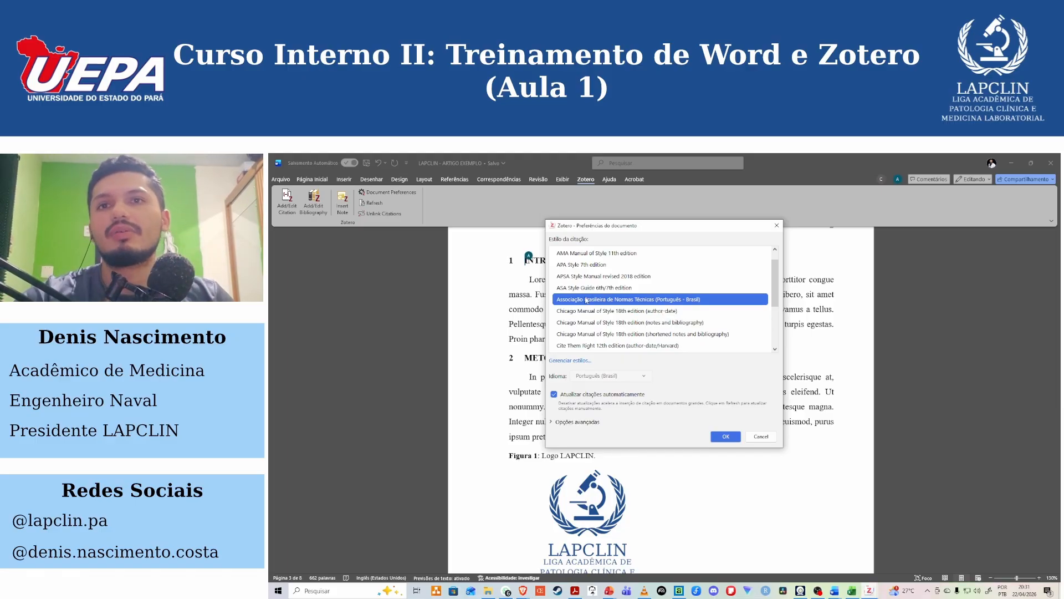
scroll(626, 328, "down", 2)
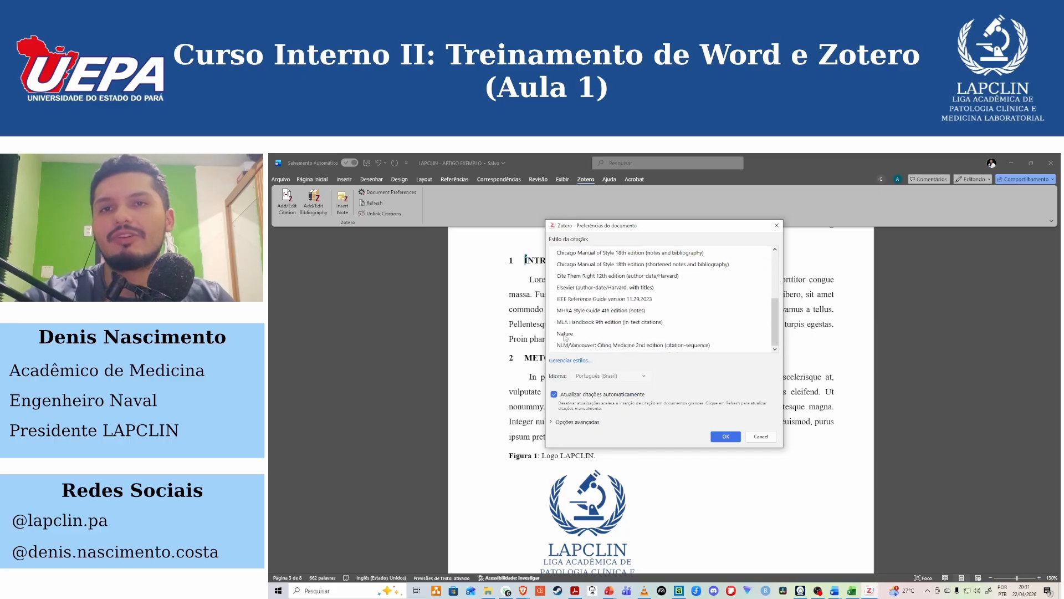
left_click_drag(780, 333, 780, 286)
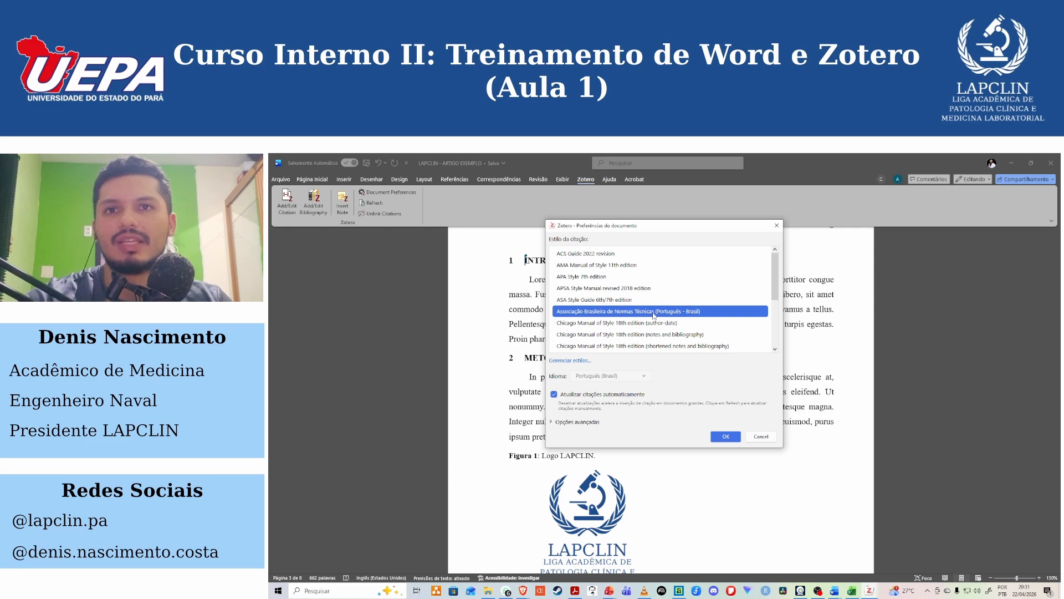
left_click(726, 436)
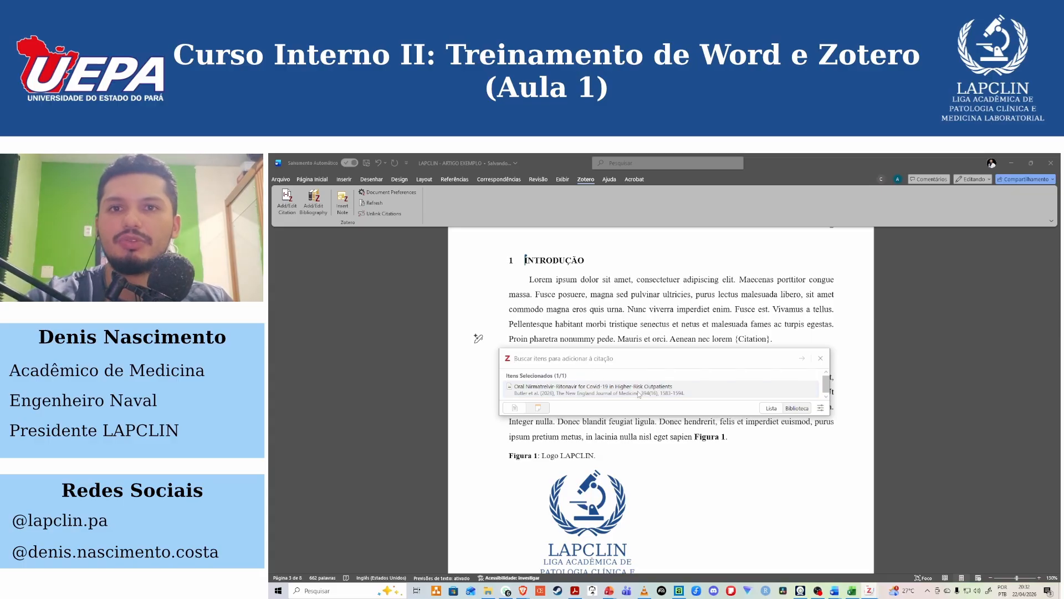
Insert one citation combining the Oral Nirmatrelvir-Ritonavir article, the 2011 "Validade de conteúdo" article and the formula-feeding mothers article at the Introduction's end.
left_click(587, 393)
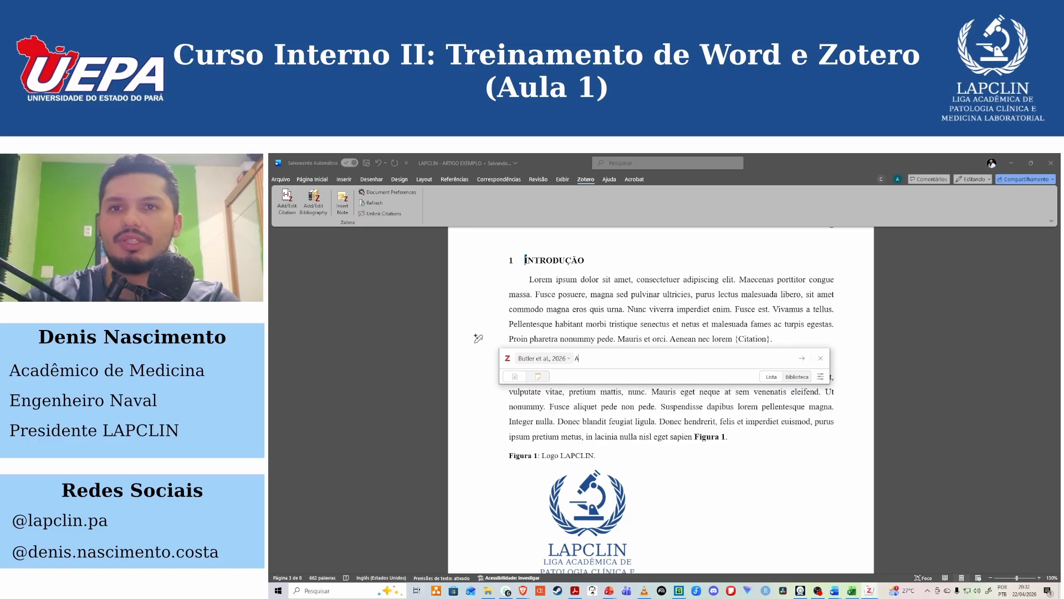
type("AD")
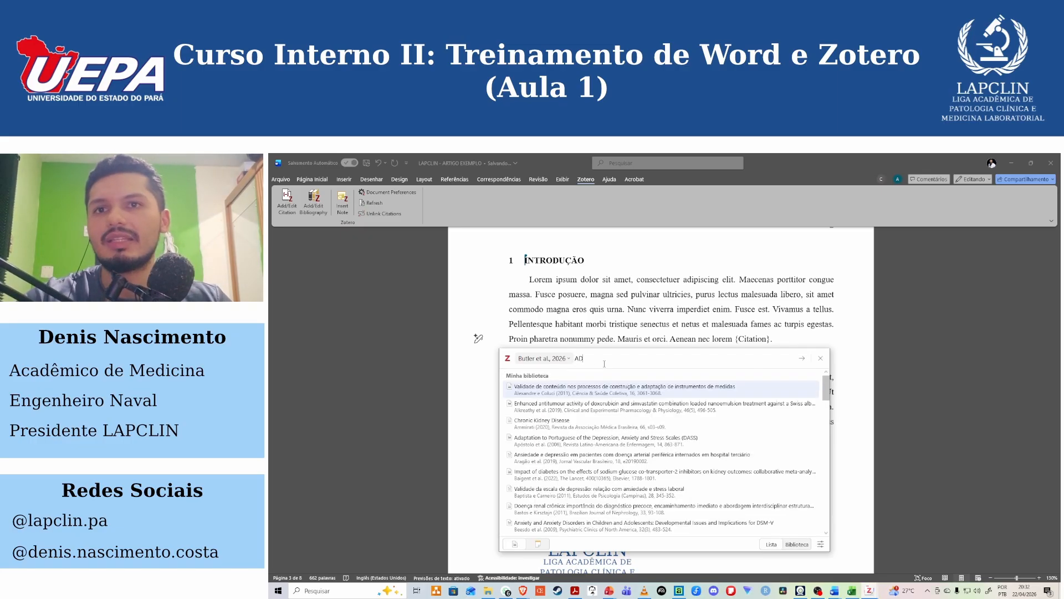
left_click(592, 394)
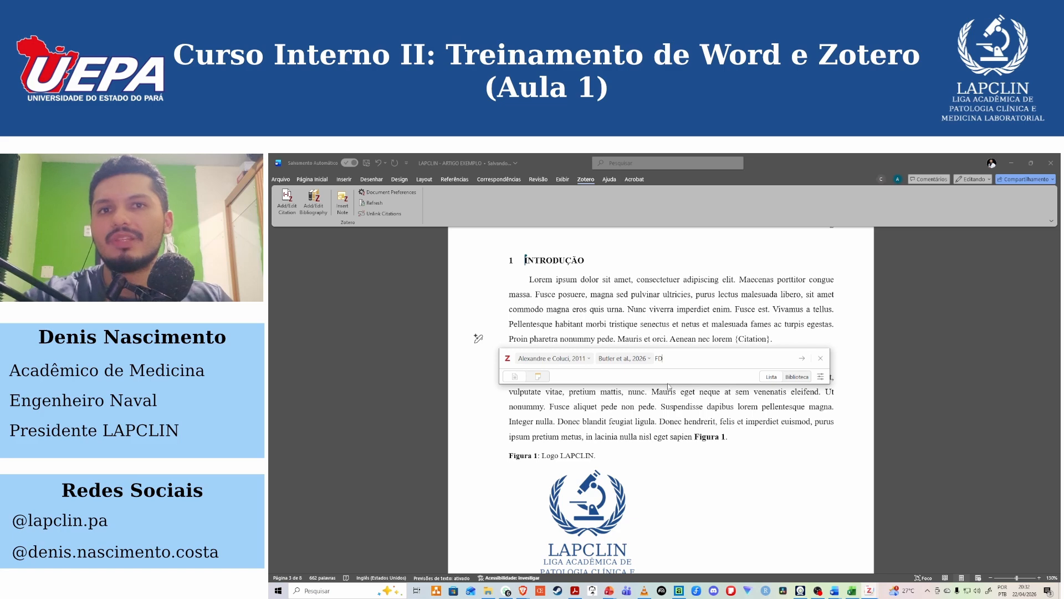
key("BackSpace")
type("A")
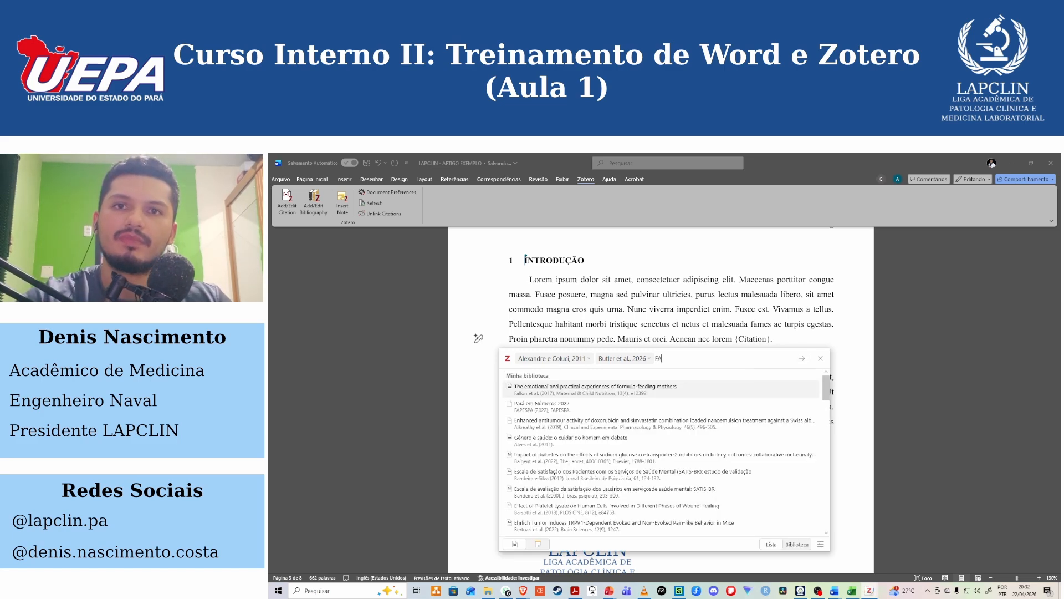
left_click(614, 397)
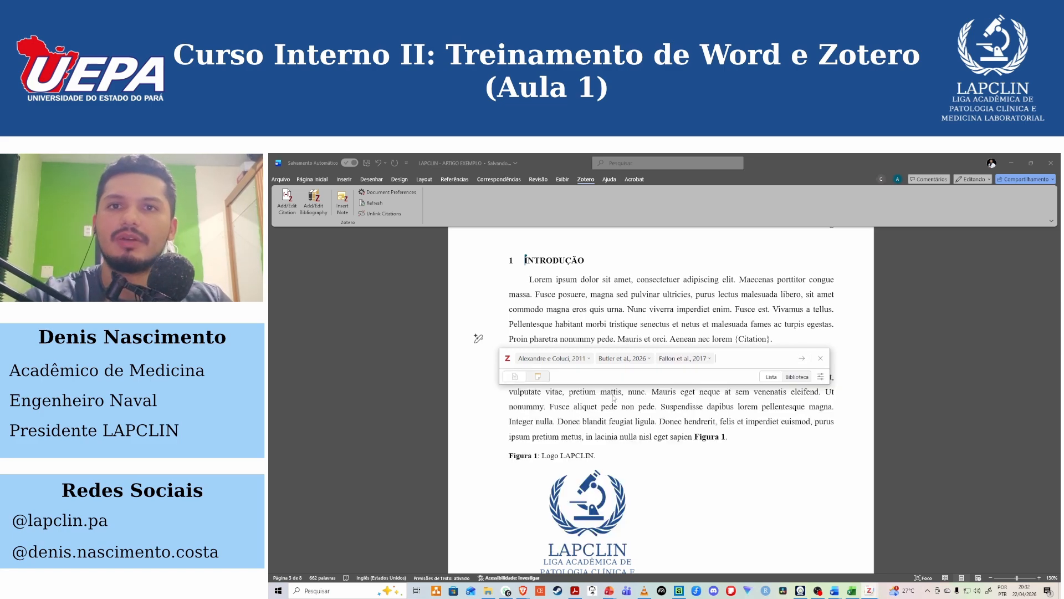
left_click(802, 360)
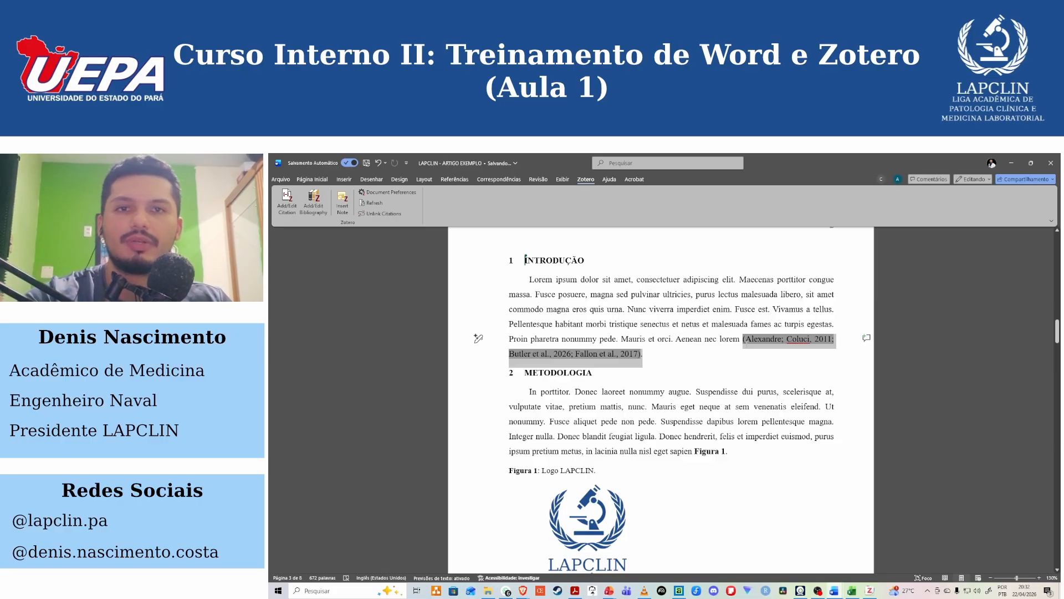
left_click(662, 356)
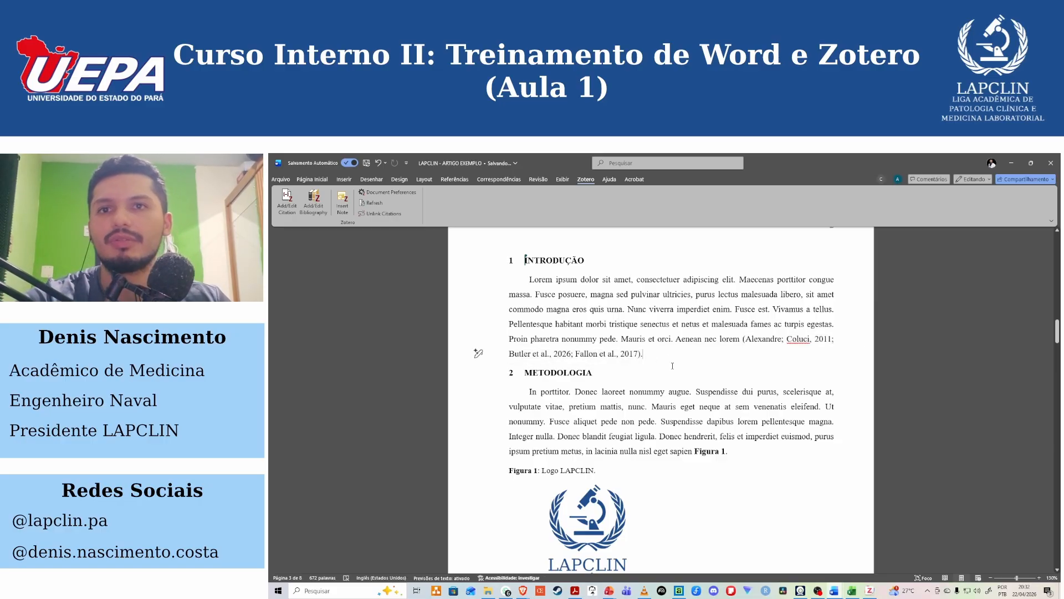
Add the heading "REFERÊNCIA" below the article's last paragraph in the Título 1 style, followed by a new empty paragraph.
left_click_drag(1057, 331, 1052, 415)
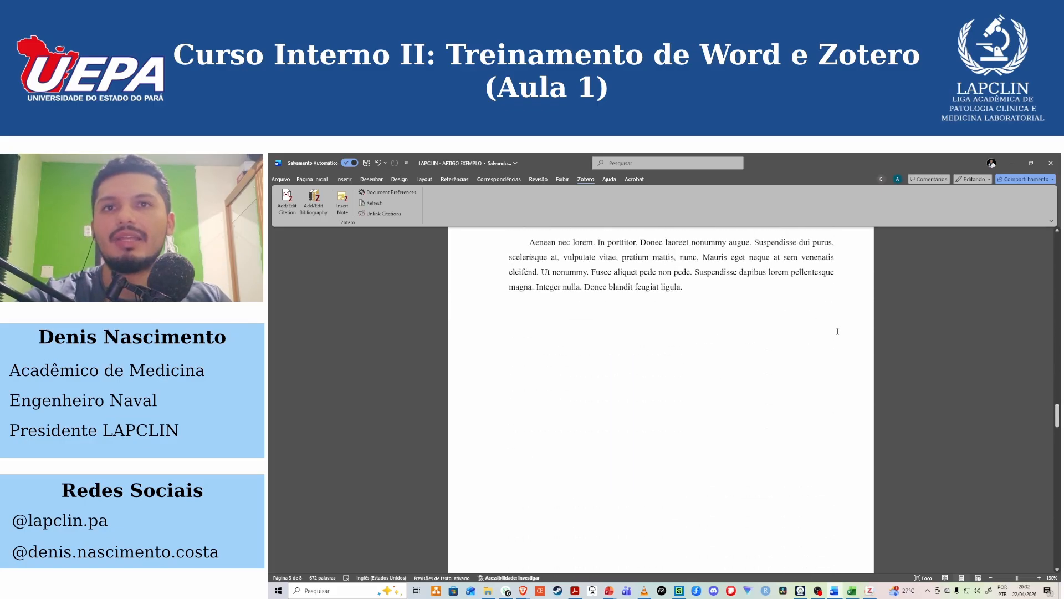
left_click(723, 292)
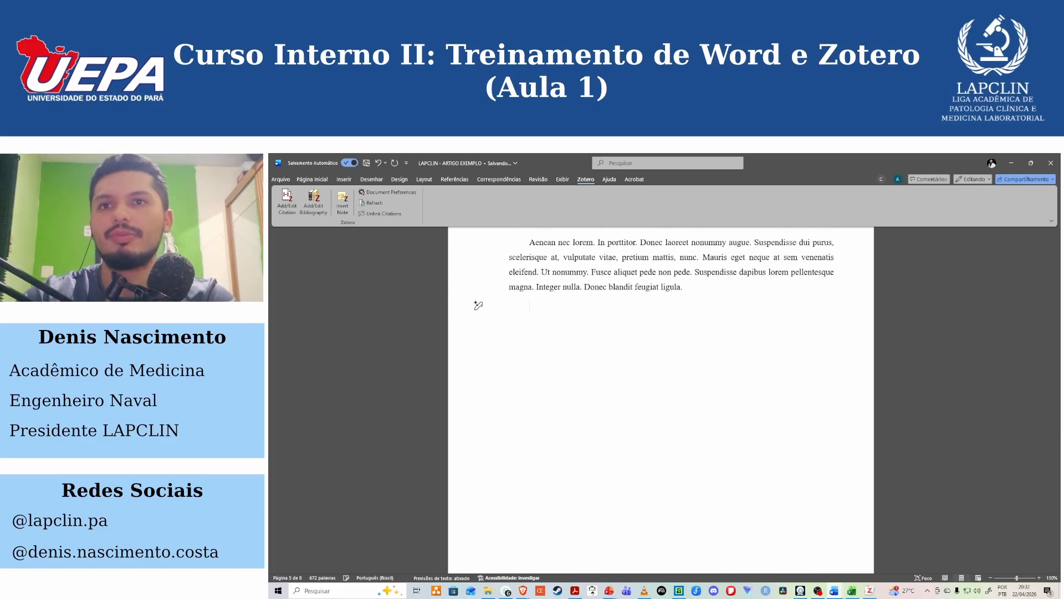
type("REFE")
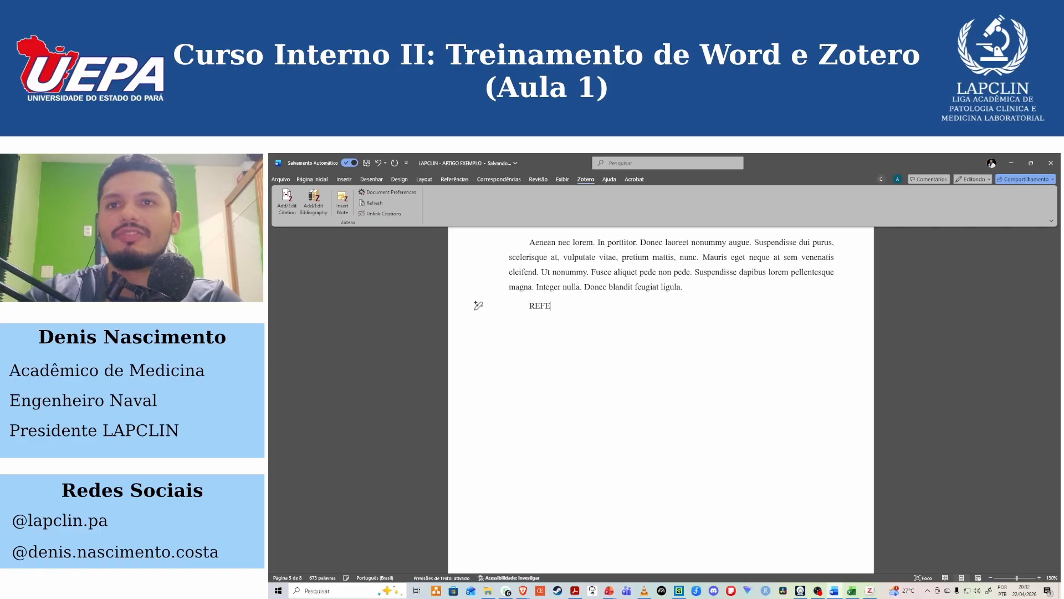
type("RÊNCIA")
left_click(312, 179)
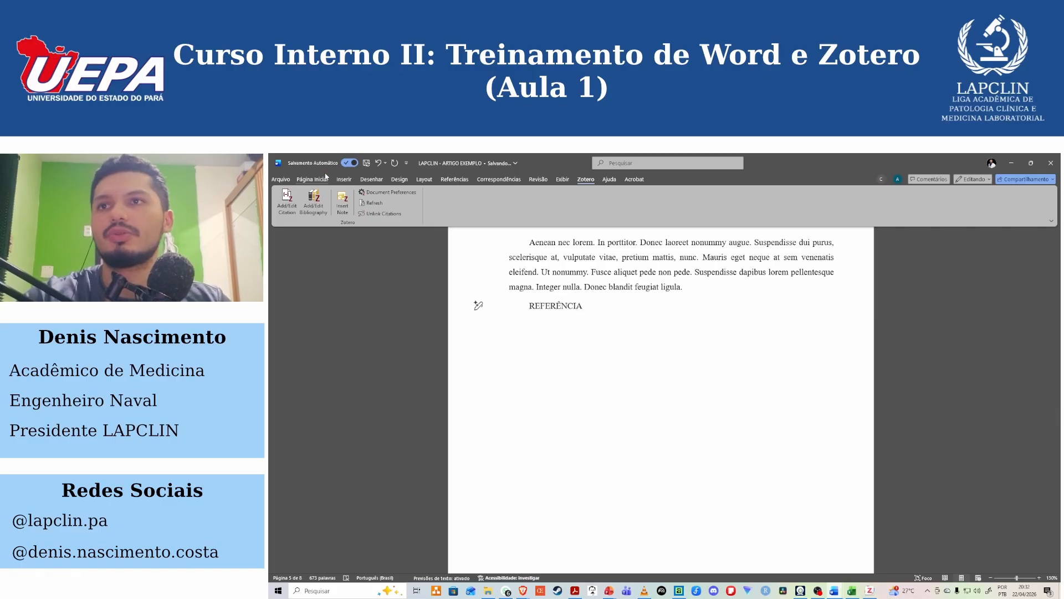
left_click(707, 202)
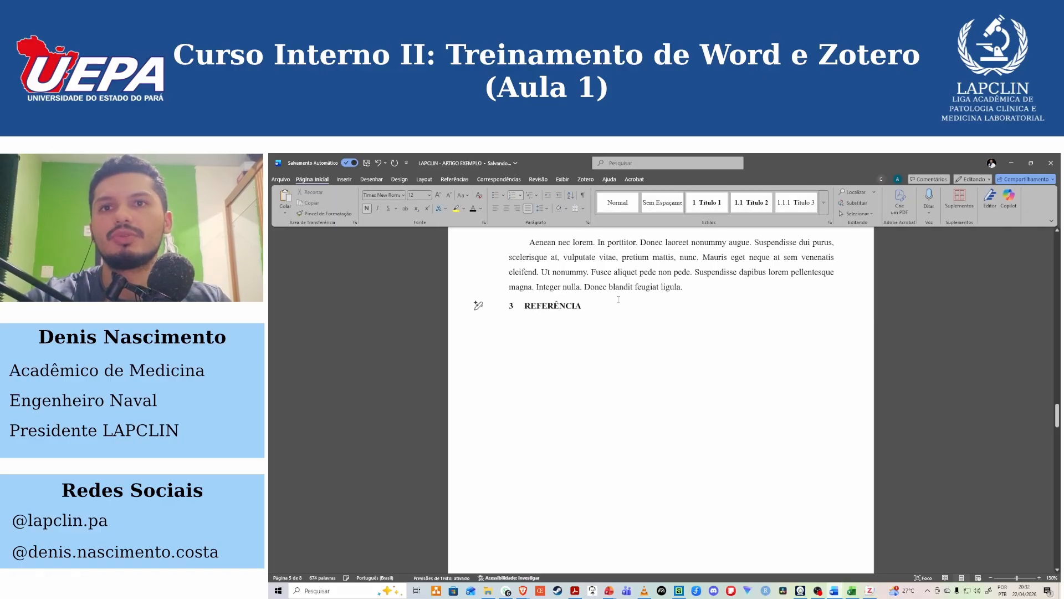
key("Return")
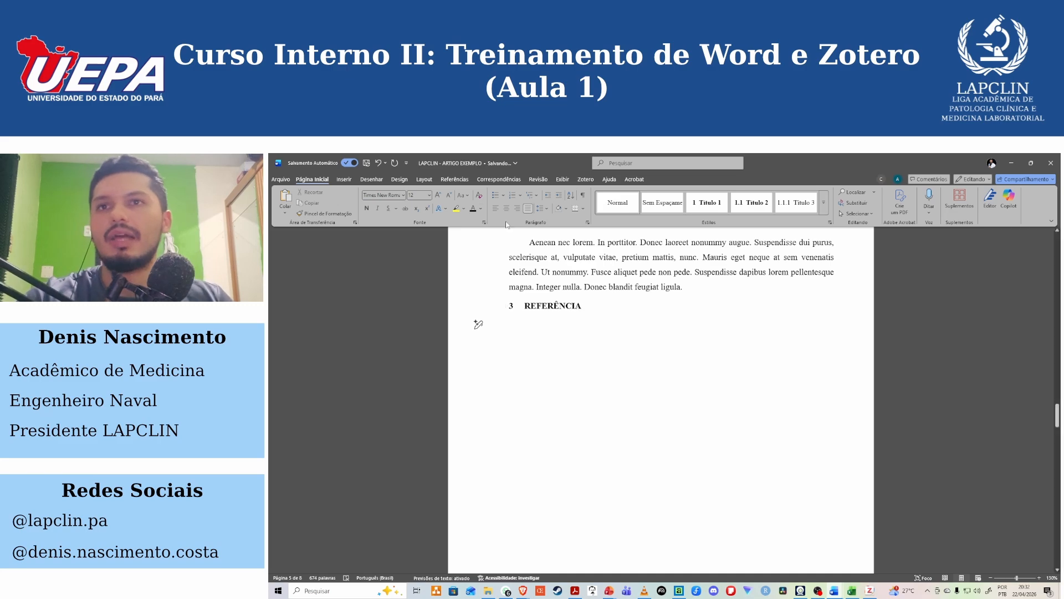
Insert the Zotero bibliography below the REFERÊNCIA heading and highlight its entries for review.
left_click(587, 179)
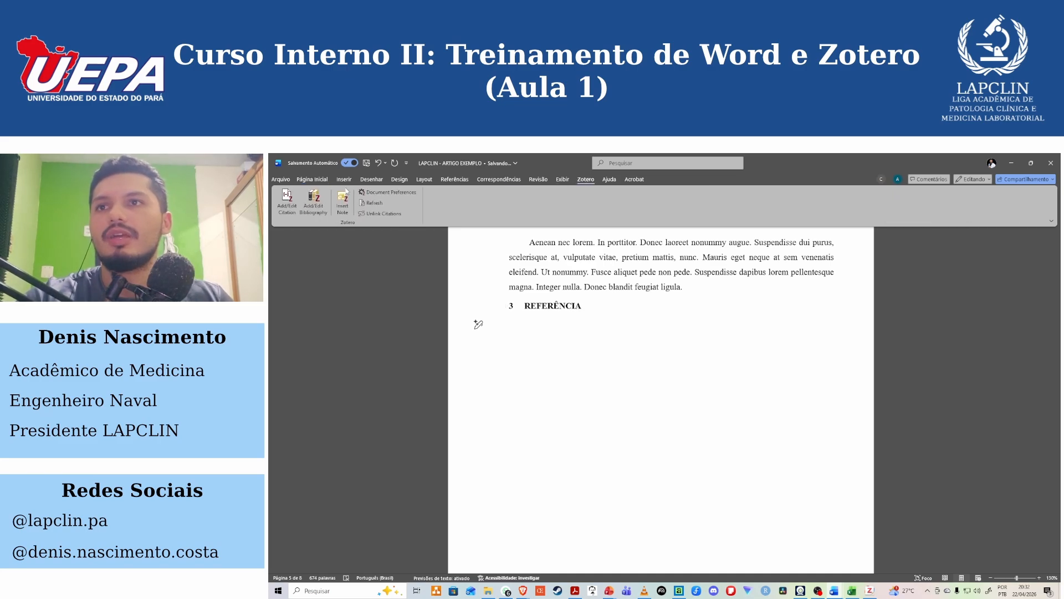
left_click(317, 211)
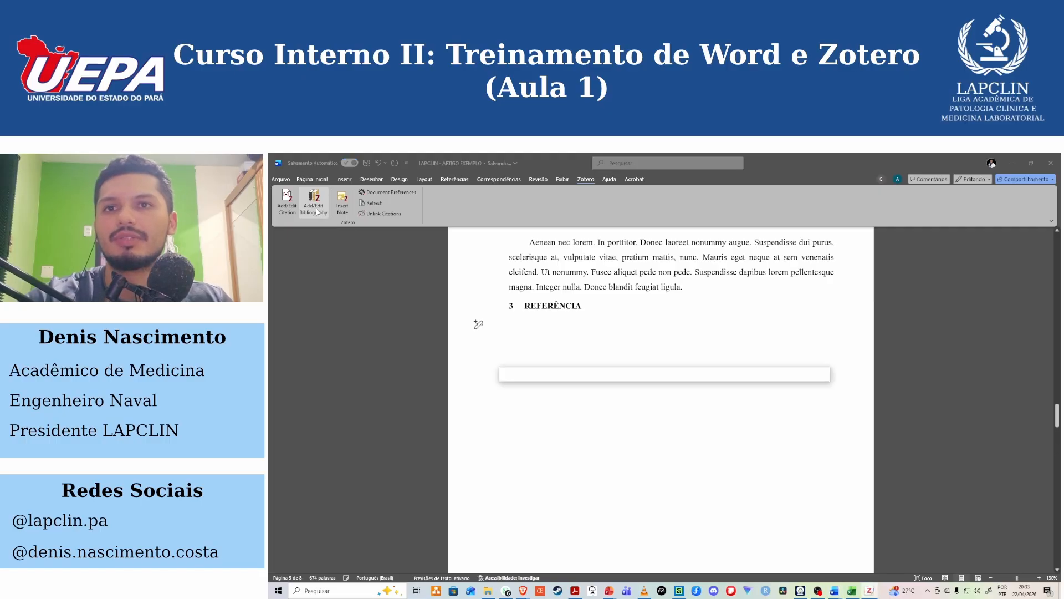
left_click_drag(478, 420, 492, 327)
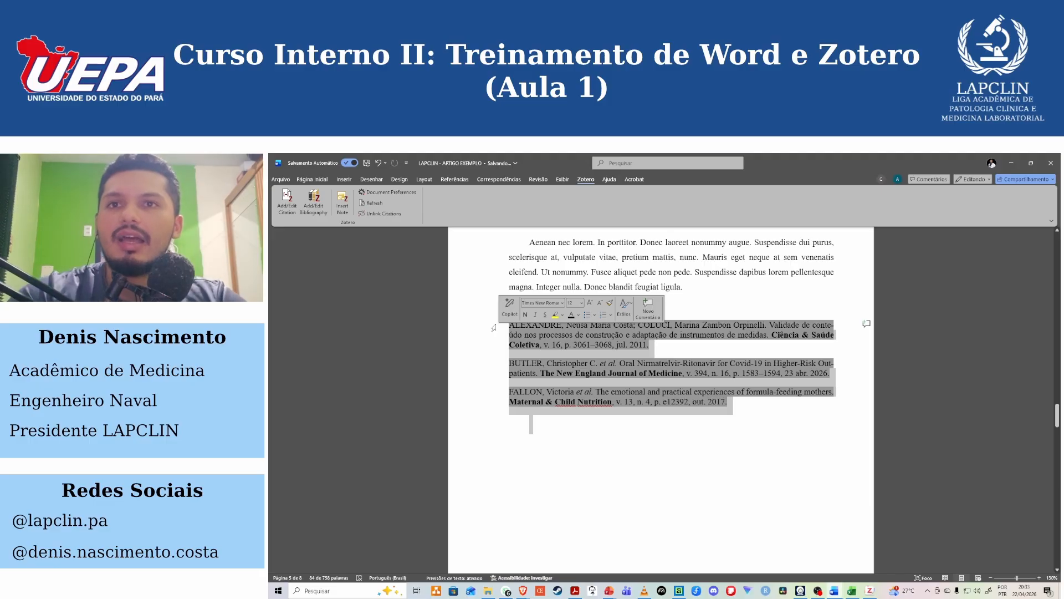
left_click(732, 296)
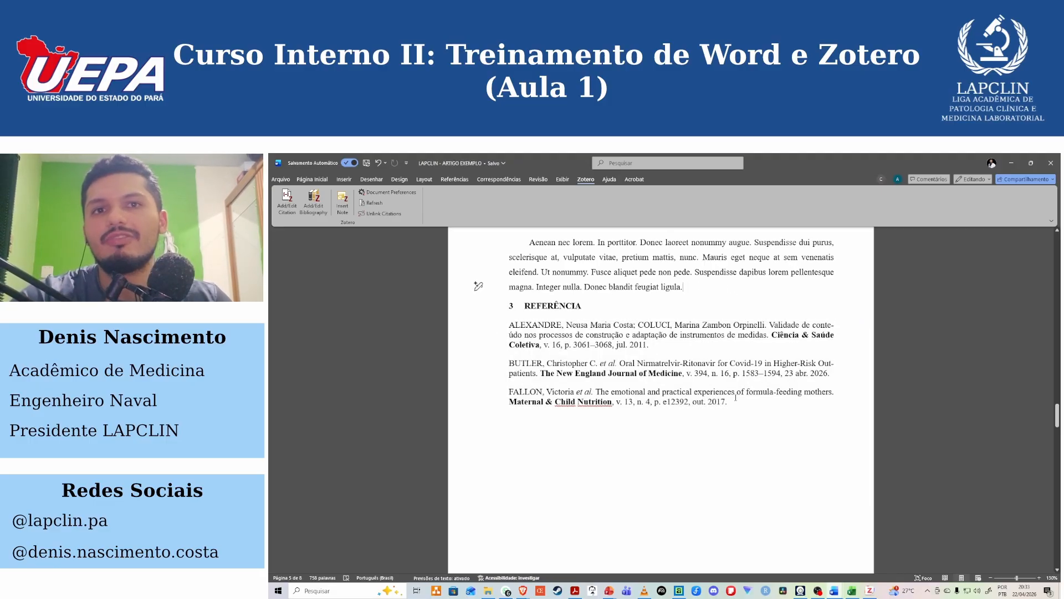
left_click_drag(479, 413, 478, 334)
Search for "Jo" and cite the 2018 "Bacaba-de-leque (Oenocarpus distichus)" article at the end of the paragraph above the REFERÊNCIA heading.
left_click(692, 296)
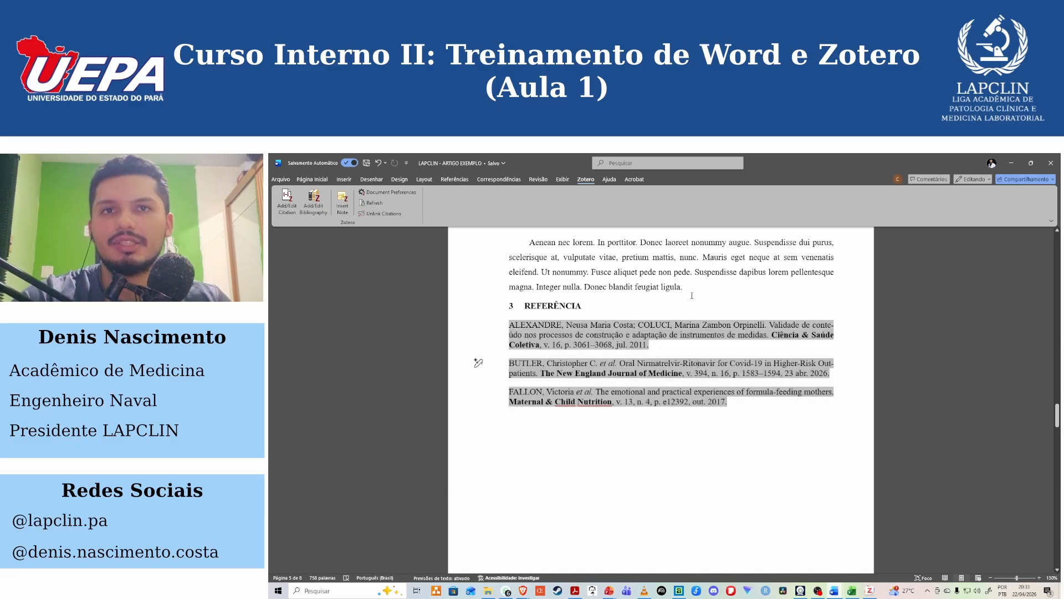
left_click(287, 201)
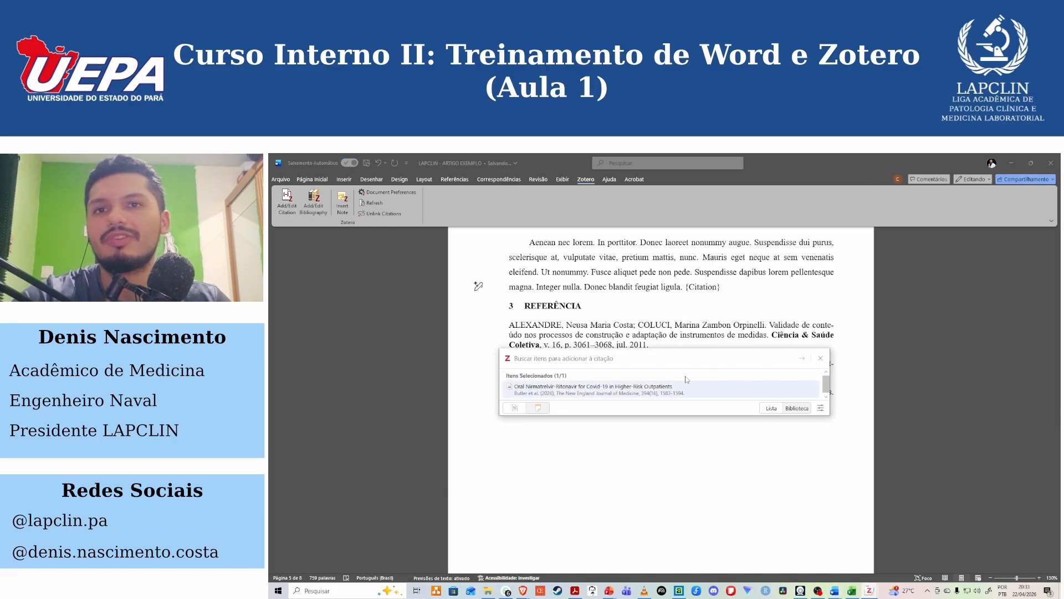
type("J")
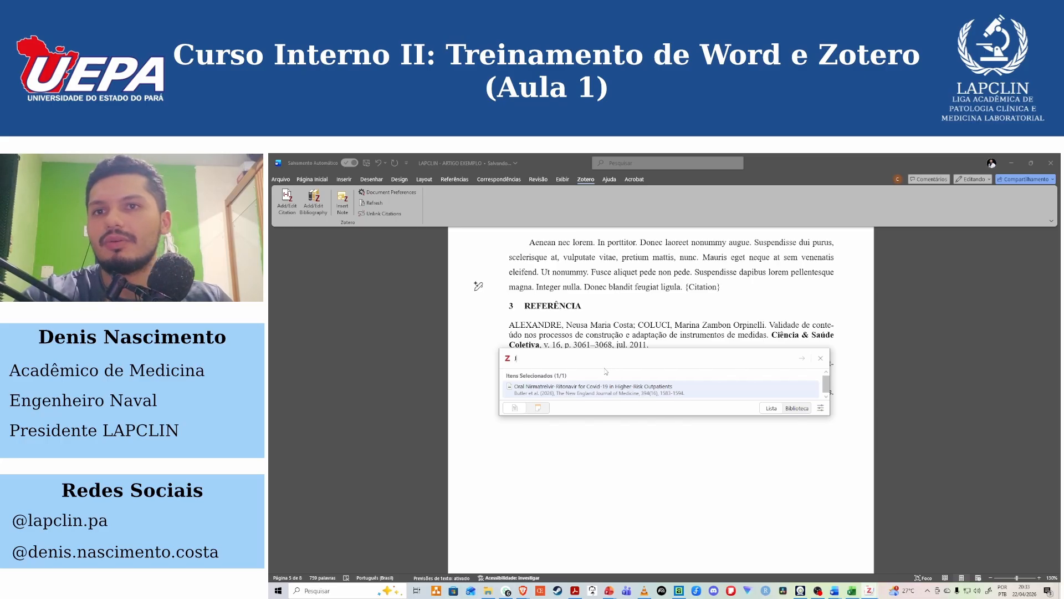
type("o")
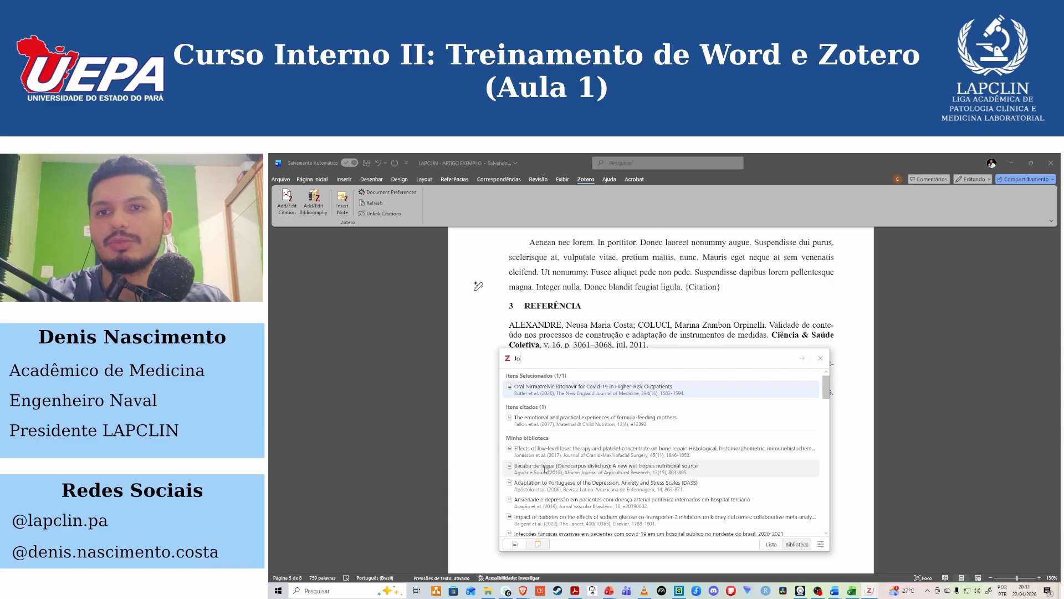
left_click(549, 471)
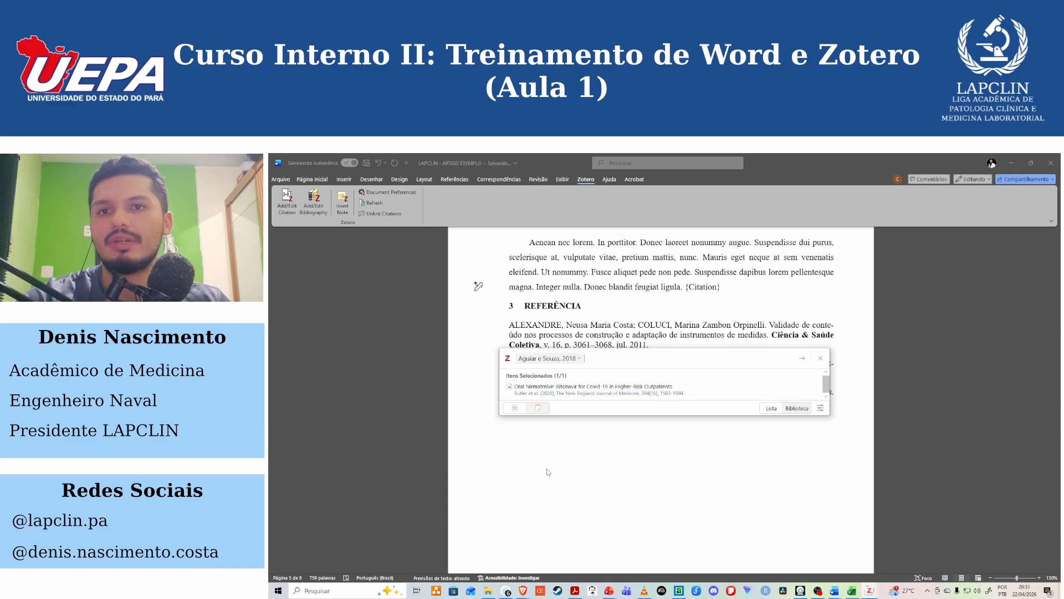
left_click(802, 358)
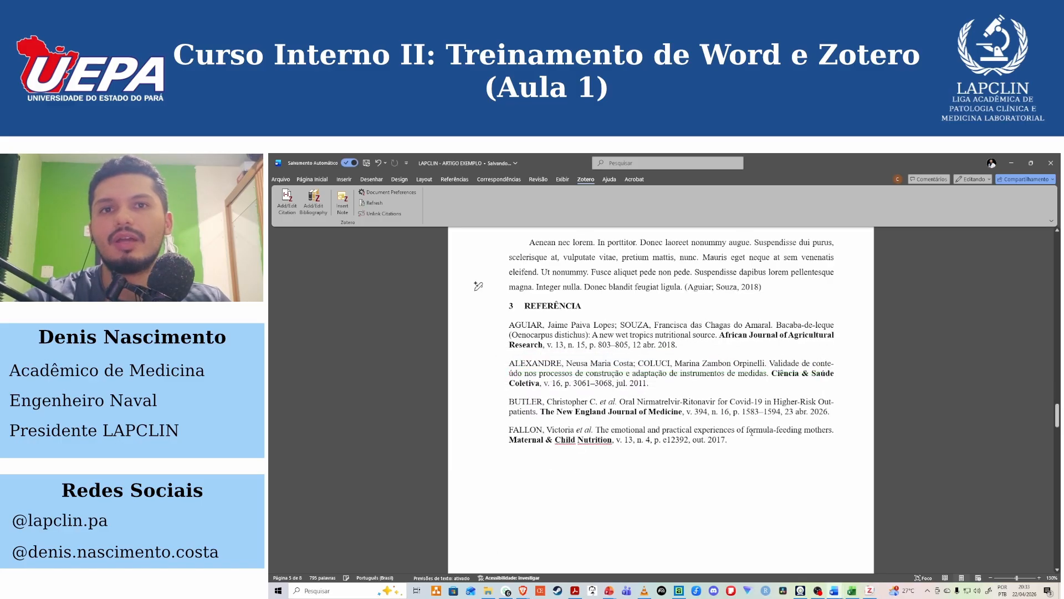
Highlight the whole updated bibliography to review its entries, ending with the insertion point after the new citation.
left_click_drag(525, 345, 501, 324)
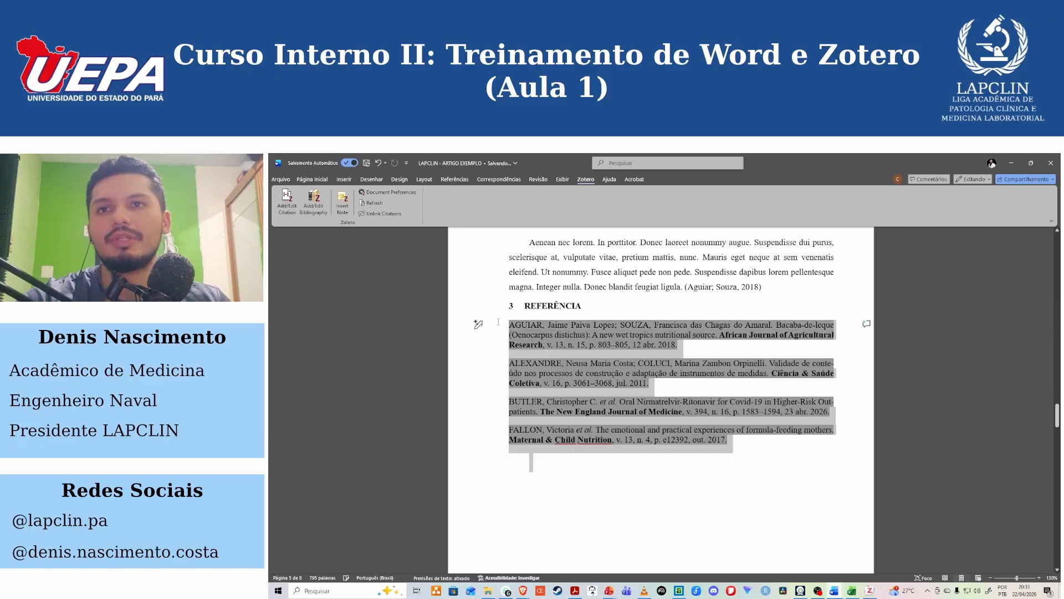
left_click(750, 444)
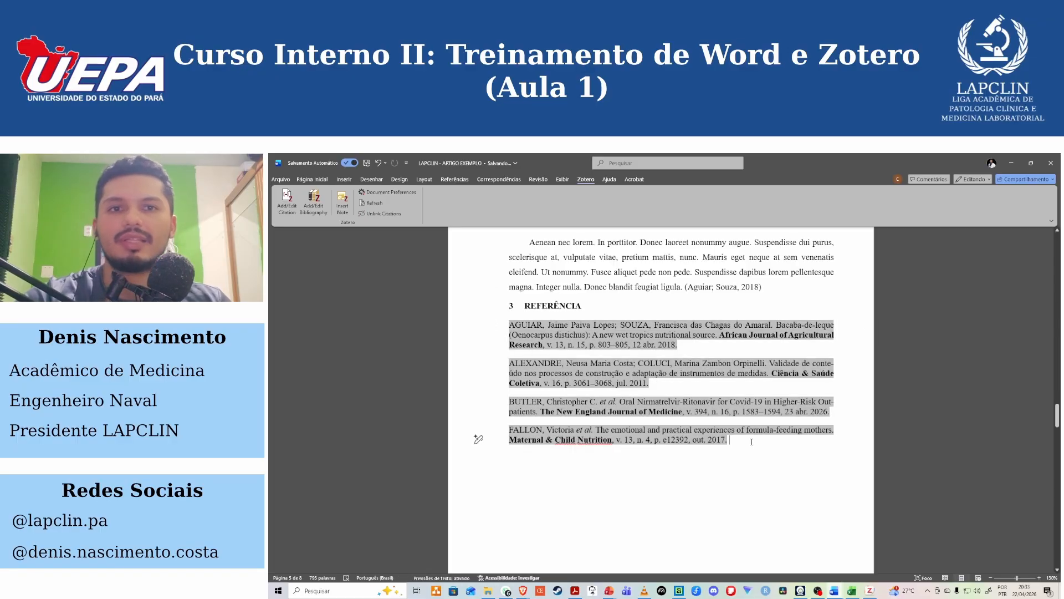
left_click(773, 298)
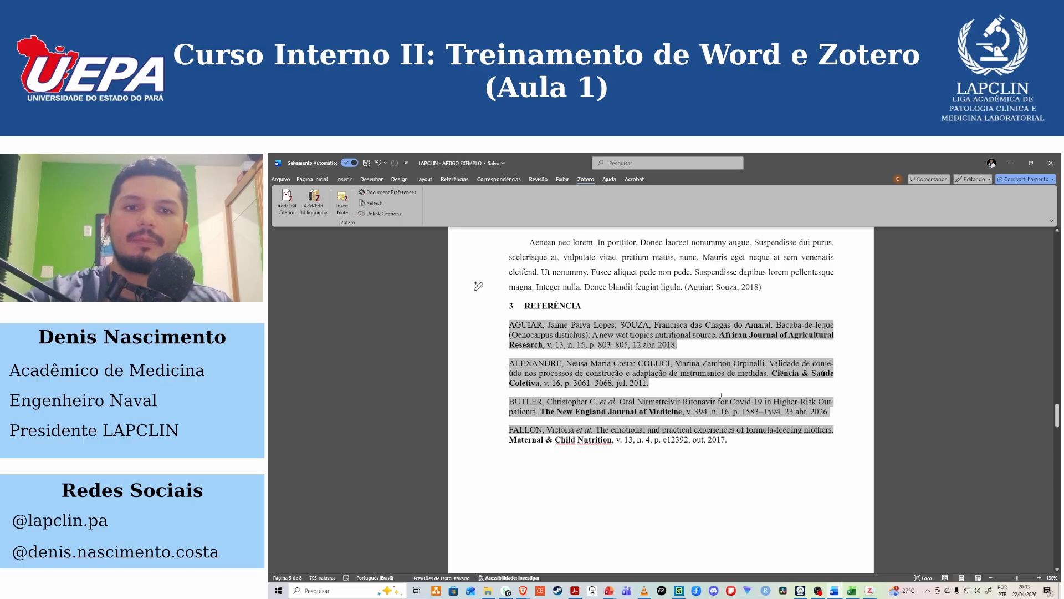
Switch to Zotero and open the Citação settings to examine the list of installed citation styles.
left_click(869, 591)
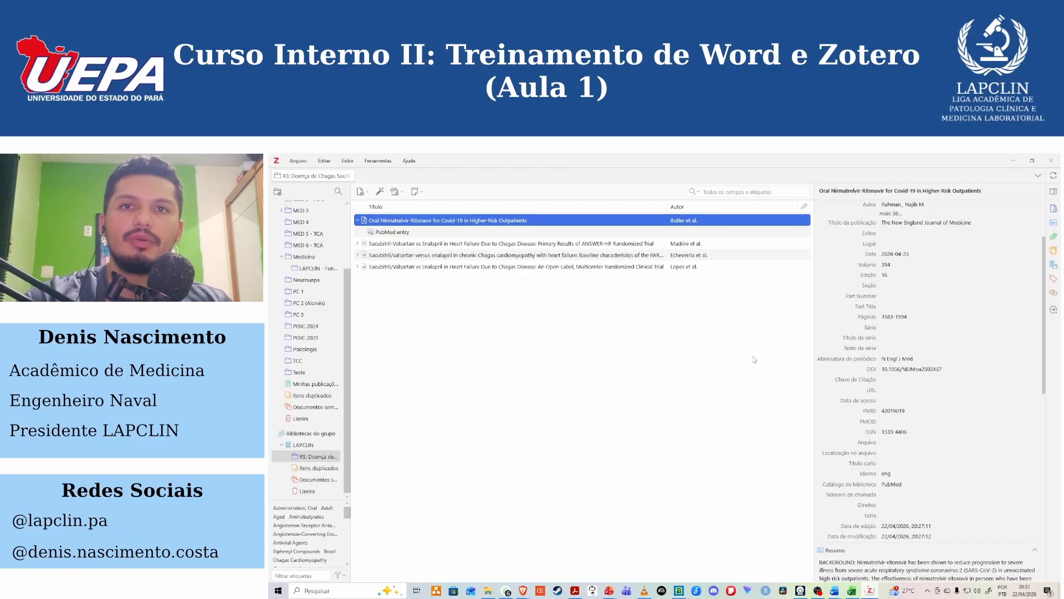
left_click(325, 160)
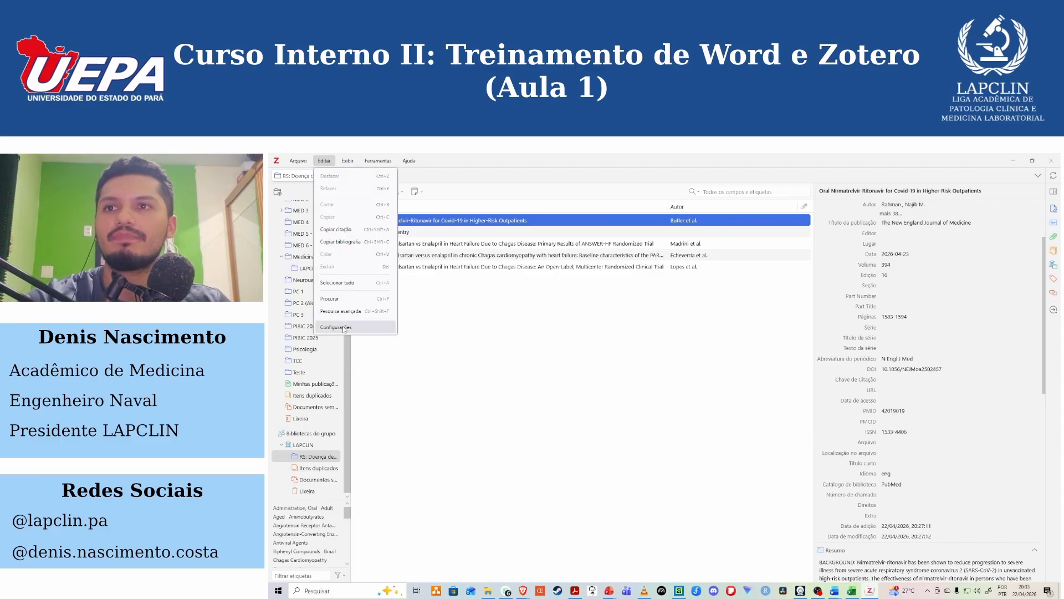
left_click(344, 328)
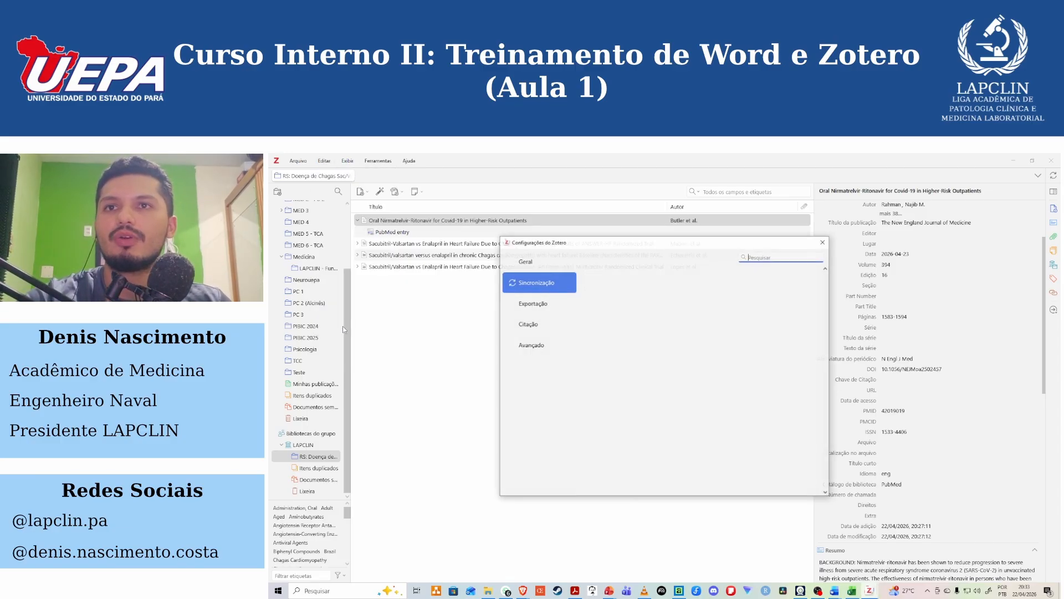
left_click(544, 325)
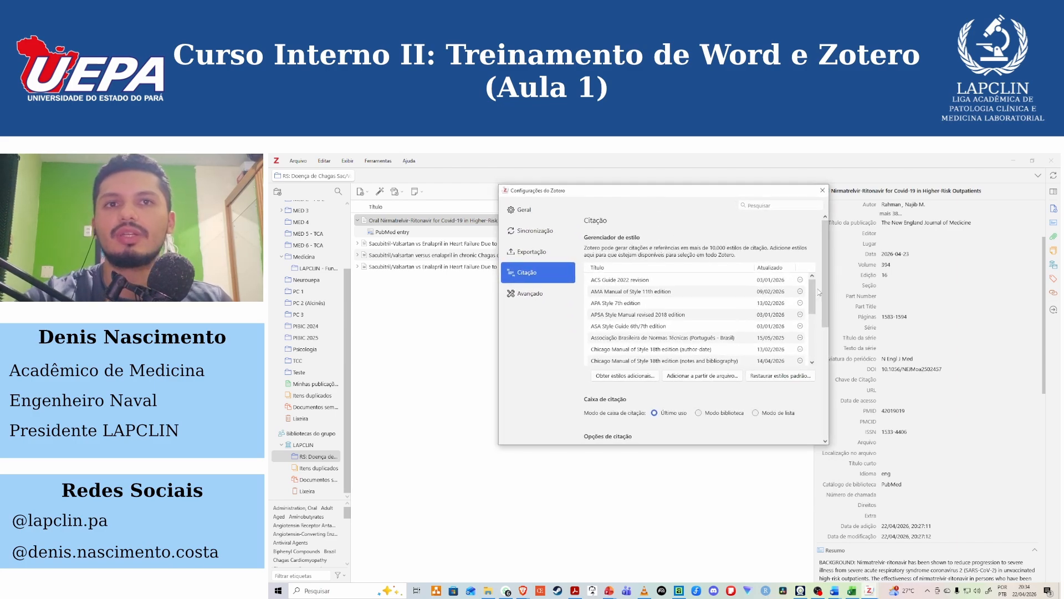
mouse_move(813, 293)
left_mouse_down()
mouse_move(816, 340)
mouse_move(804, 283)
left_mouse_up()
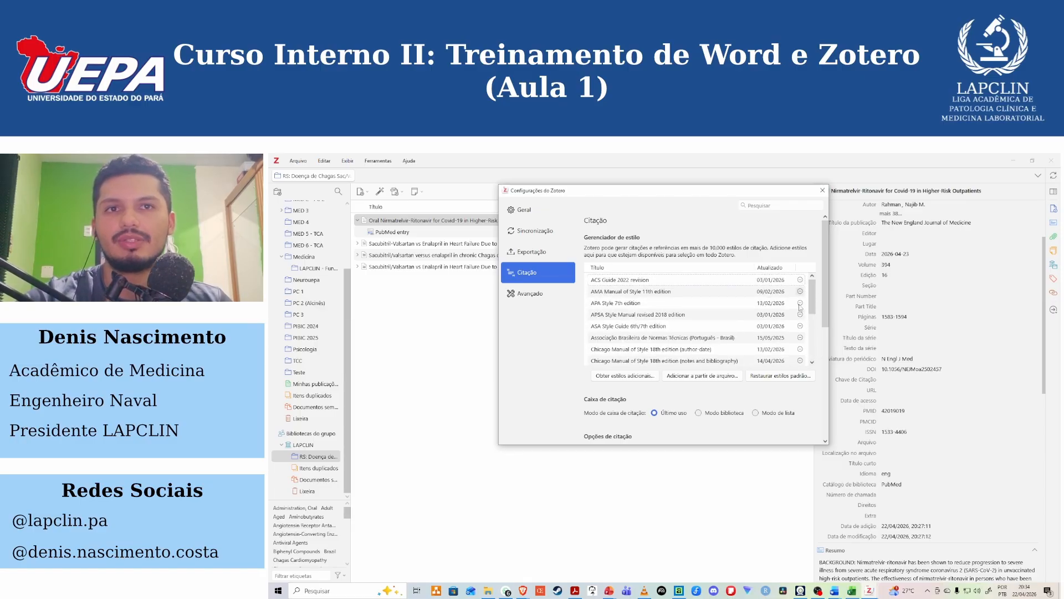
Open Zotero's repository of additional citation styles and search it for "abnt".
scroll(815, 294, "down", 1)
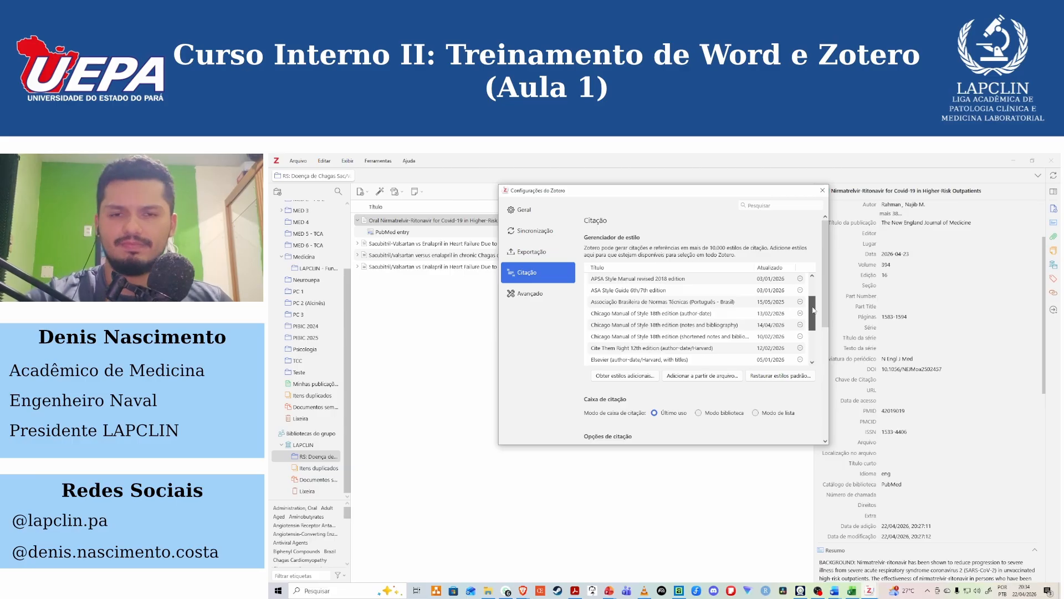
left_click(651, 378)
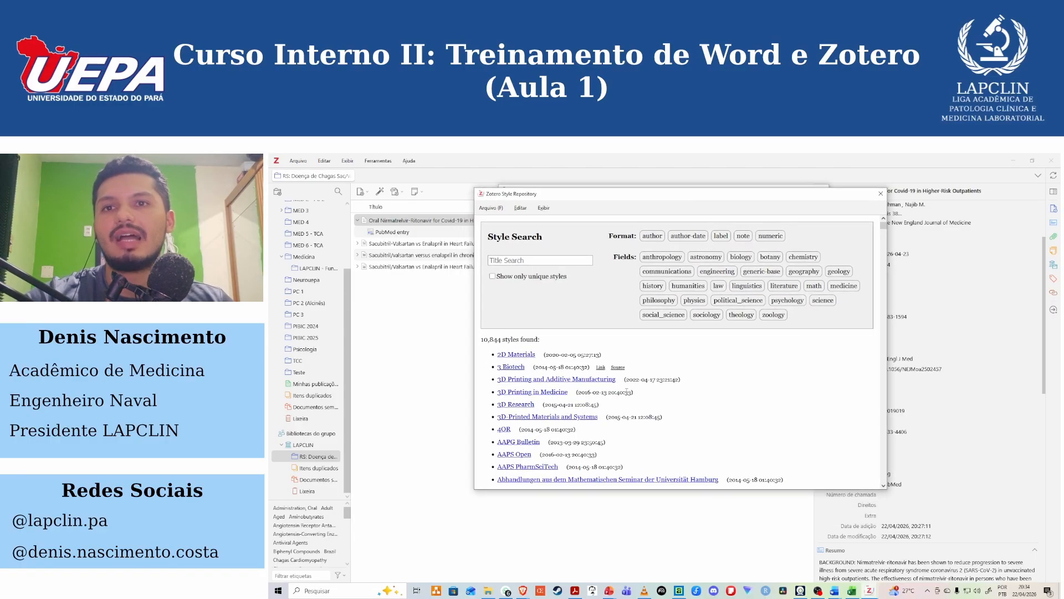
left_click(572, 263)
type("abnt")
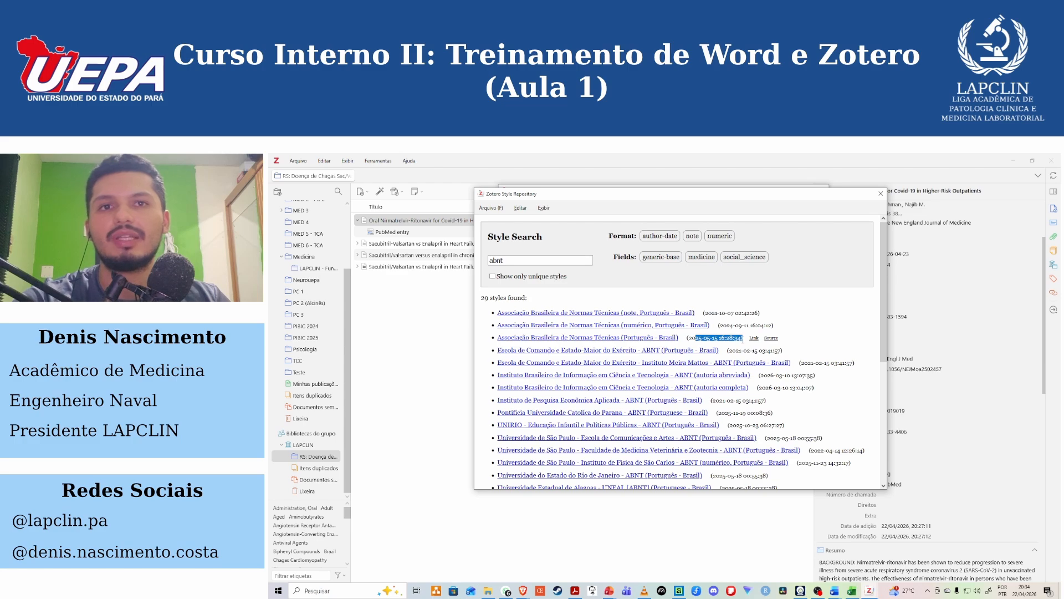
Preview the citation formats of the listed ABNT styles, highlight the Pontifícia Universidade Catolica do Parana style's date, and close the repository and settings.
mouse_move(584, 311)
mouse_move(536, 316)
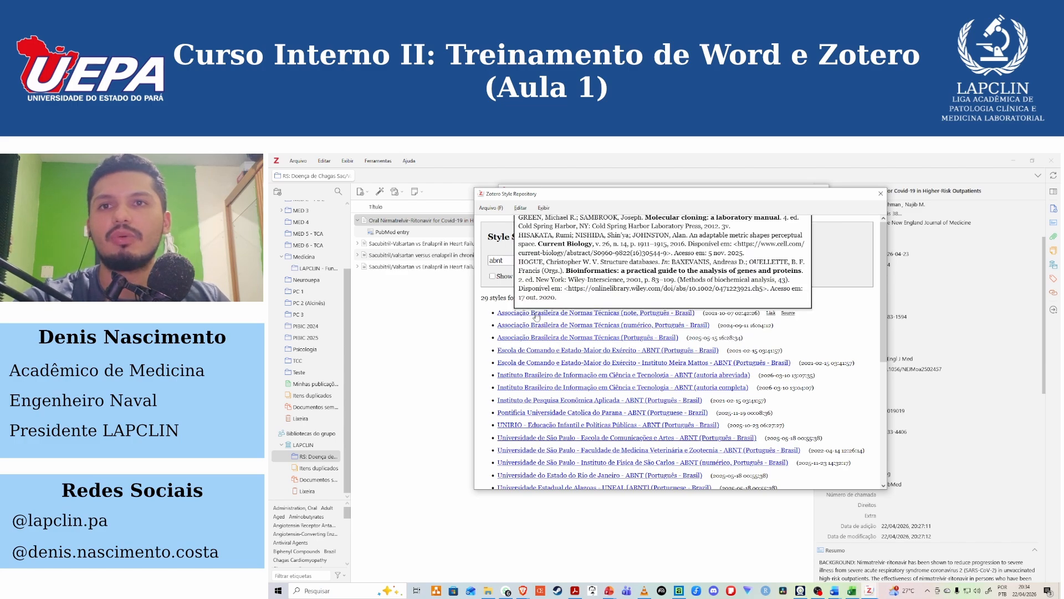
scroll(931, 298, "up", 2)
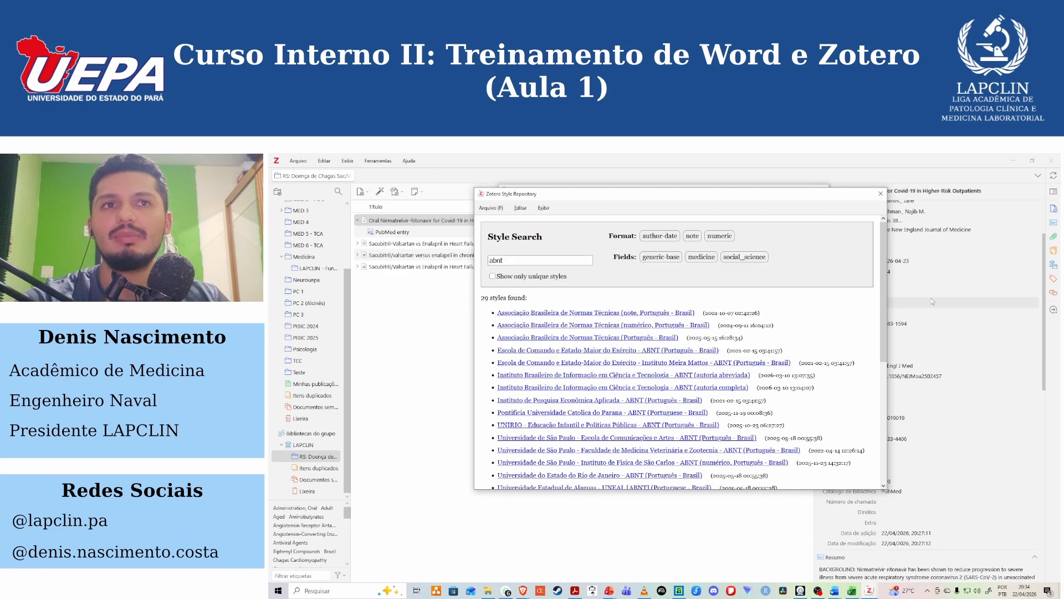
left_click_drag(837, 194, 832, 240)
mouse_move(641, 360)
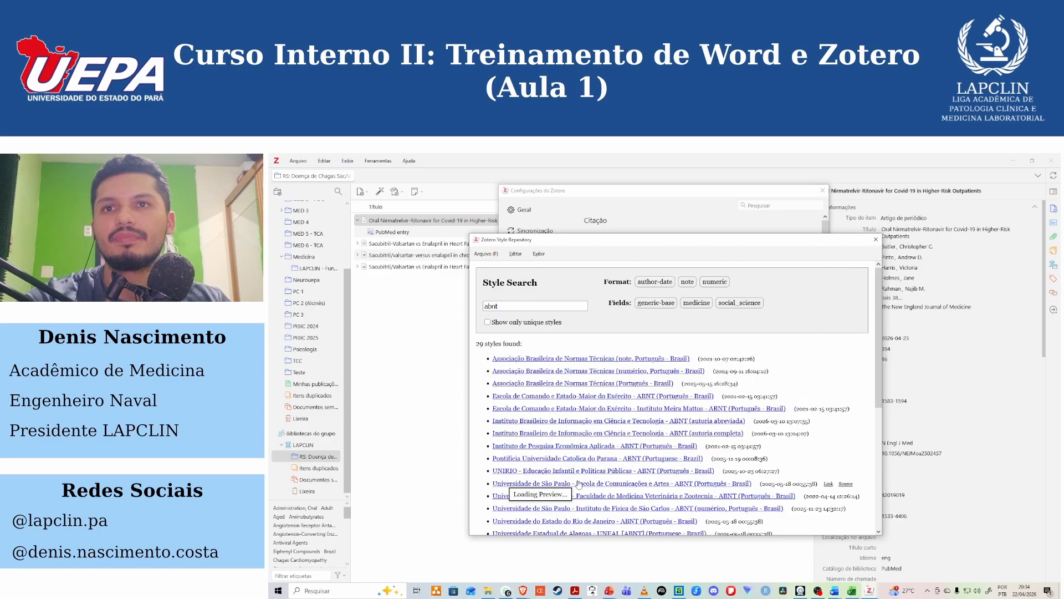
mouse_move(574, 486)
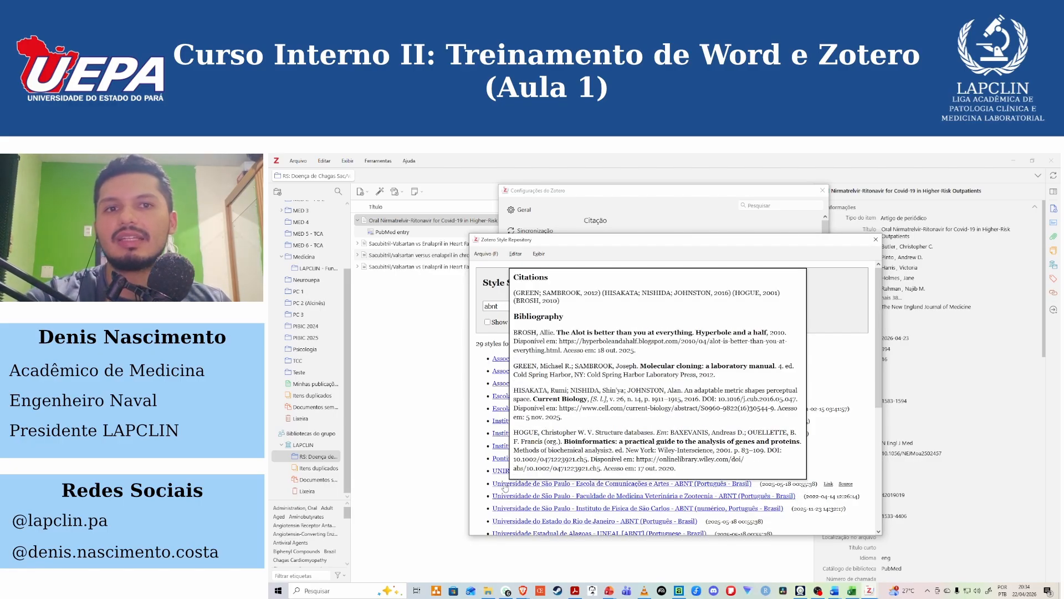
mouse_move(506, 474)
mouse_move(531, 448)
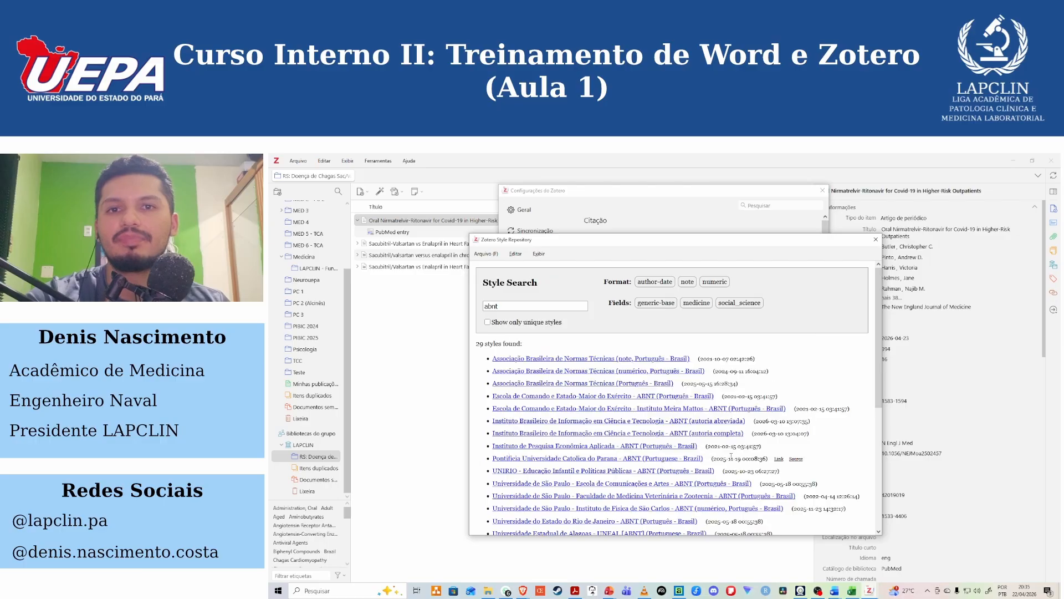
left_click_drag(740, 459, 716, 463)
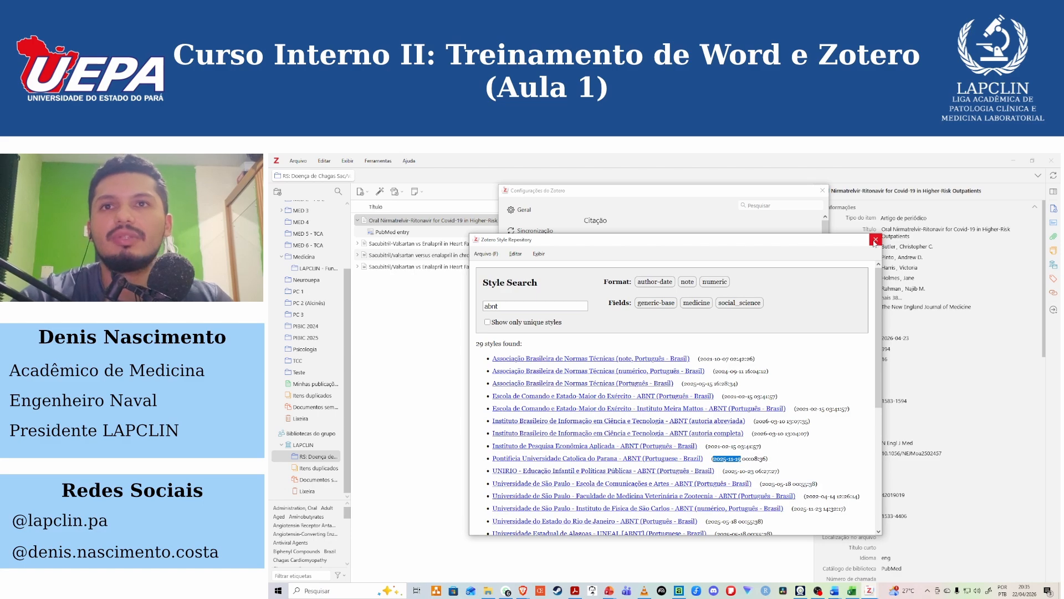
left_click(876, 240)
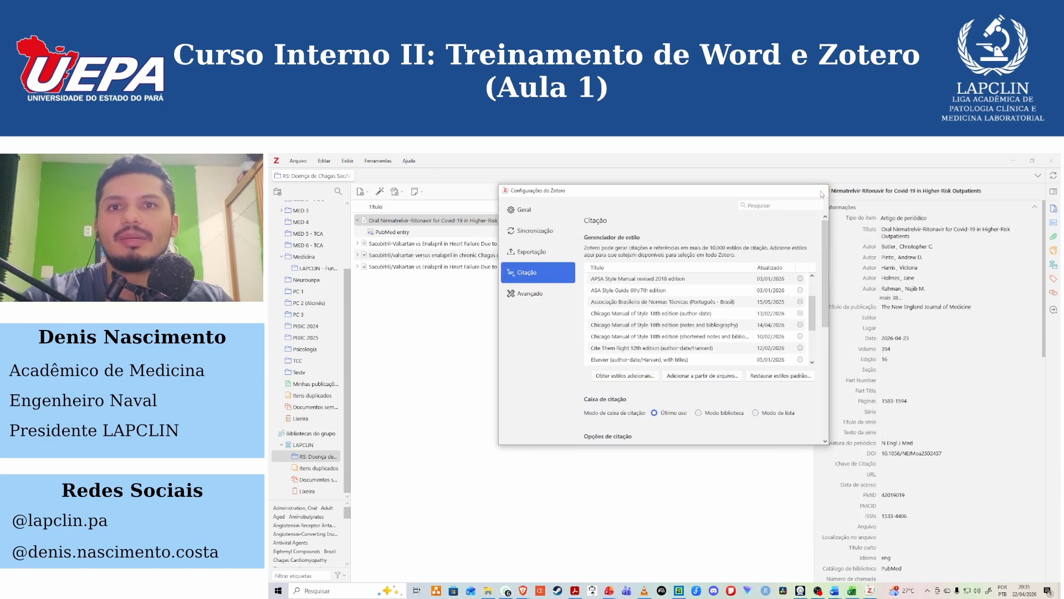
left_click(821, 191)
Switch to the LAPCLIN - ARTIGO EXEMPLO document in Word and set its Zotero citation style to Nature.
mouse_move(833, 593)
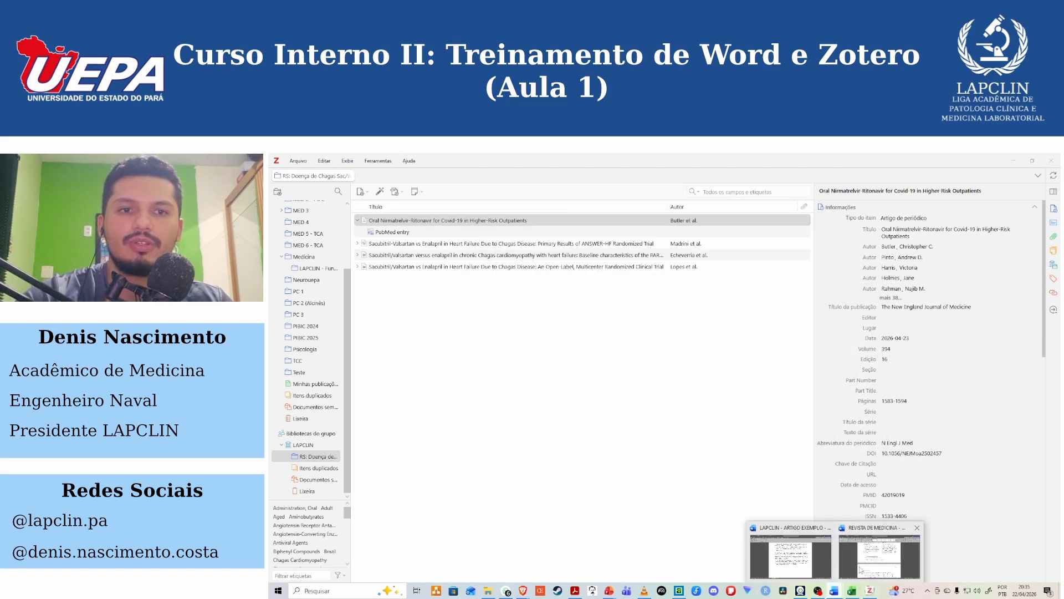
left_click(806, 558)
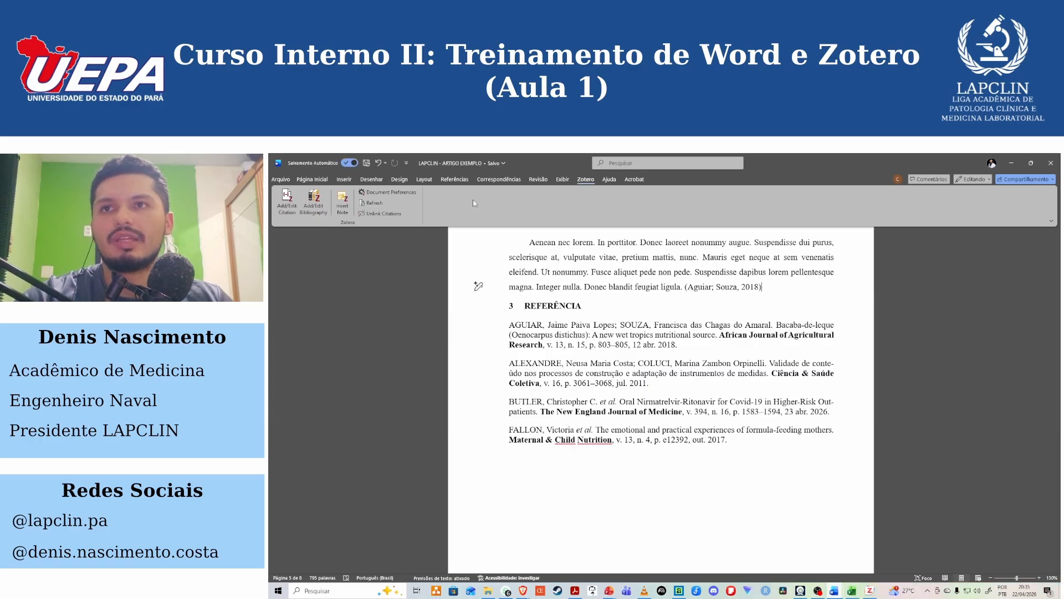
left_click(378, 193)
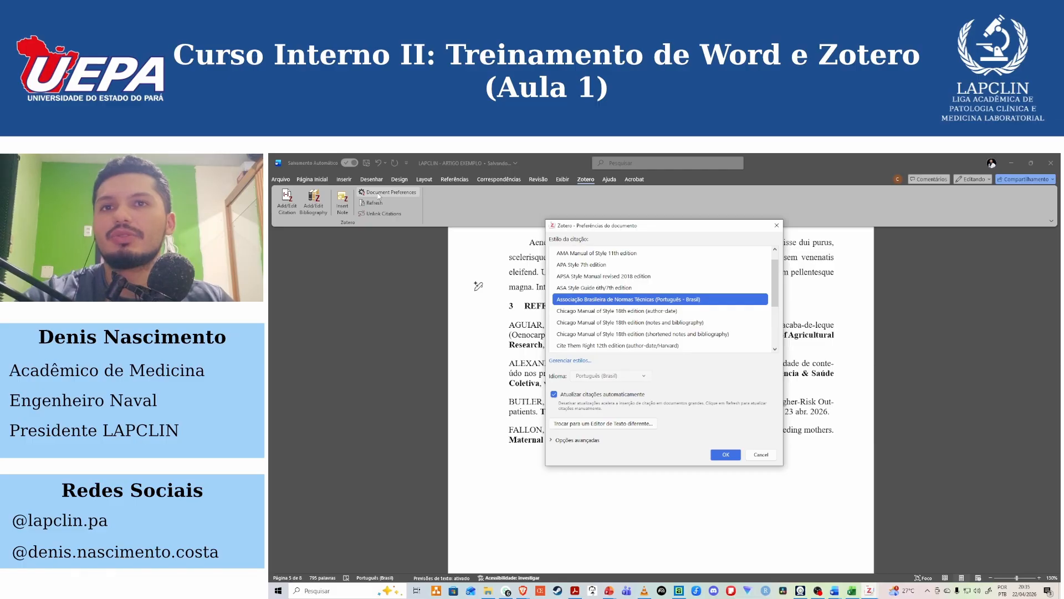
left_click_drag(782, 270, 783, 322)
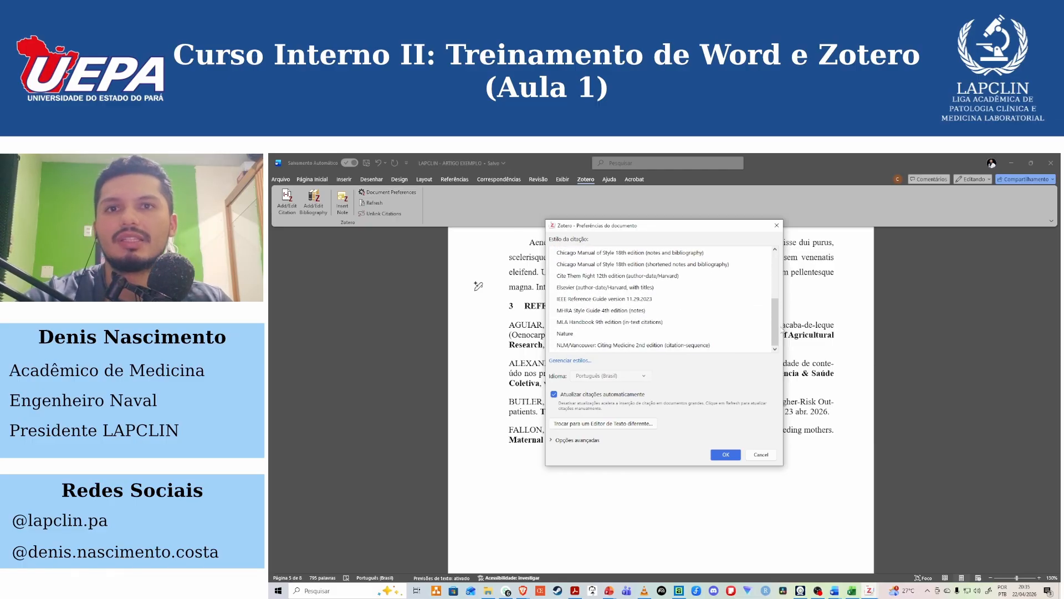
left_click(573, 334)
left_click(726, 455)
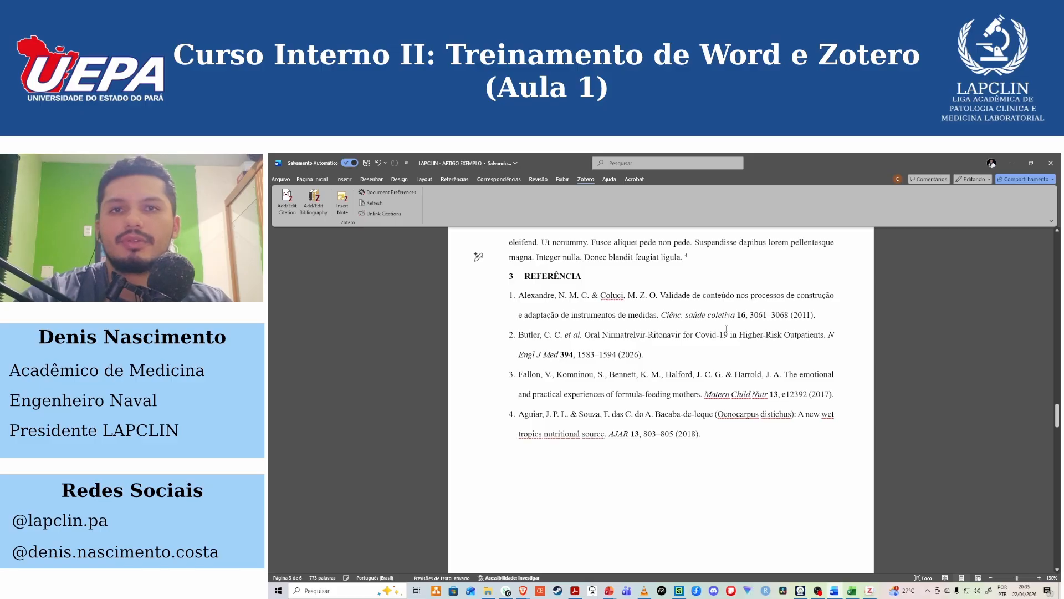
Examine the reformatted citation above the REFERÊNCIA heading and highlight the whole bibliography to review its entries.
scroll(604, 344, "up", 2)
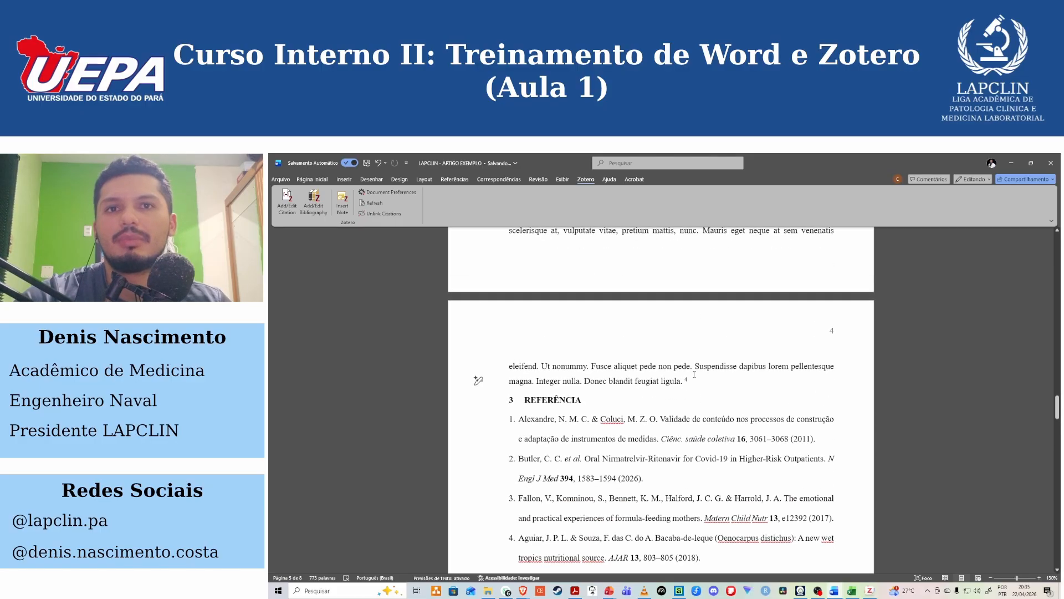
left_click(687, 382)
scroll(686, 381, "down", 3)
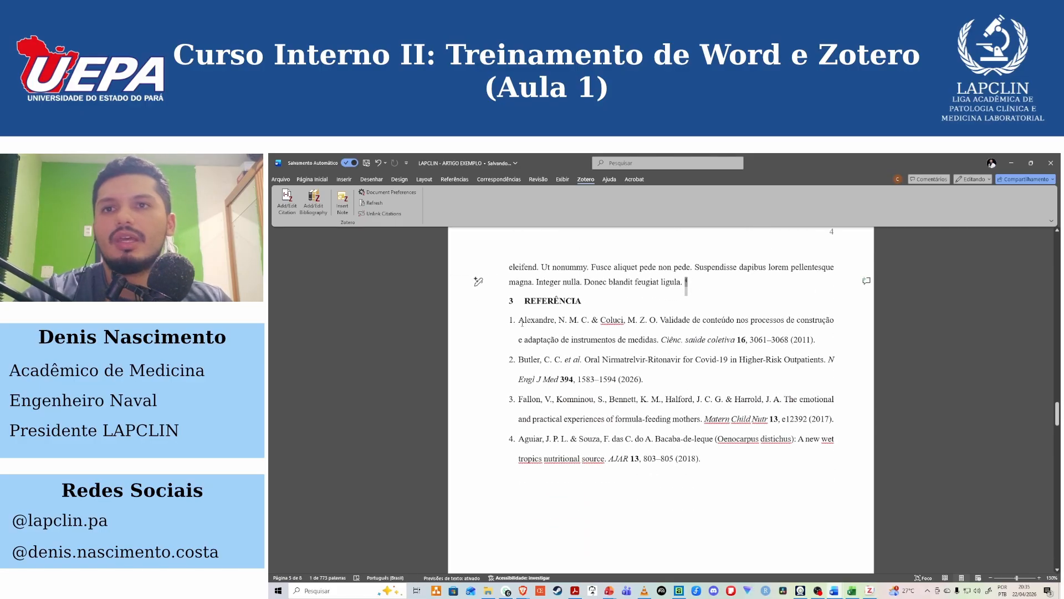
left_click_drag(510, 320, 727, 464)
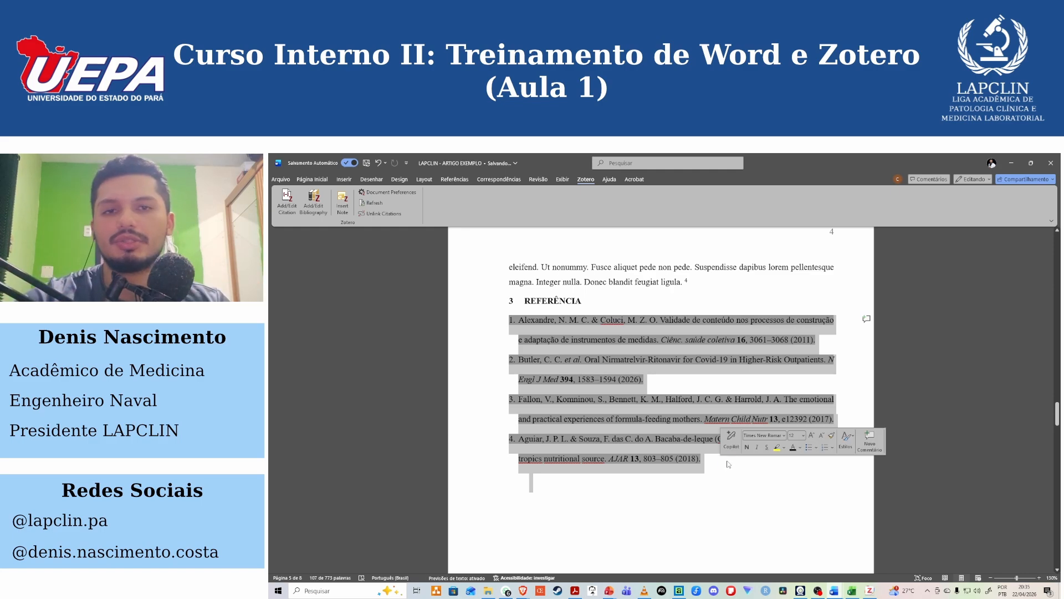
left_click(727, 455)
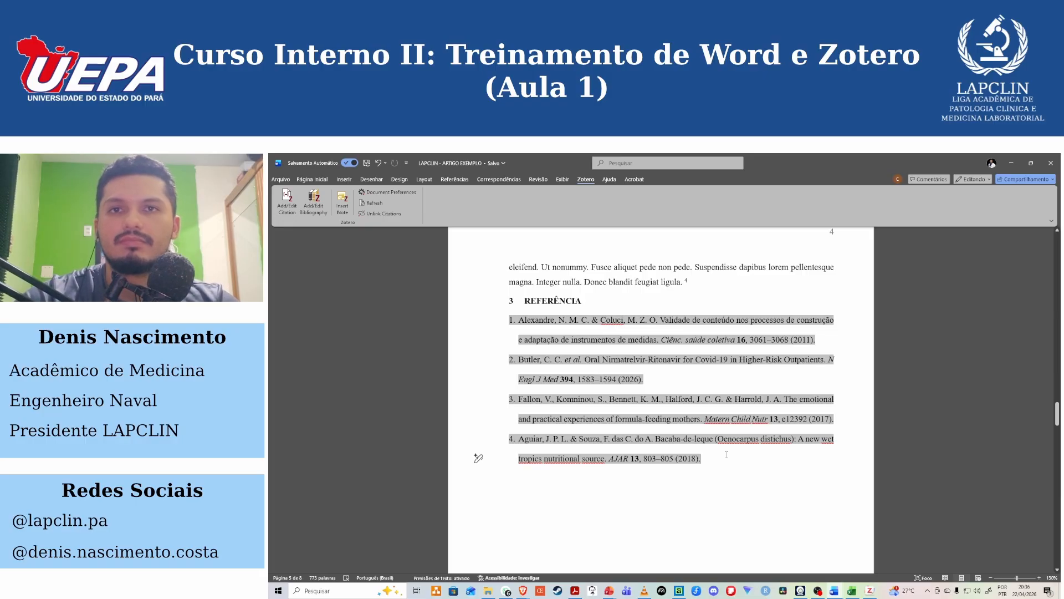
Review the document backwards from the bibliography through the INTRODUÇÃO citations to the SUMÁRIO page.
scroll(727, 455, "up", 5)
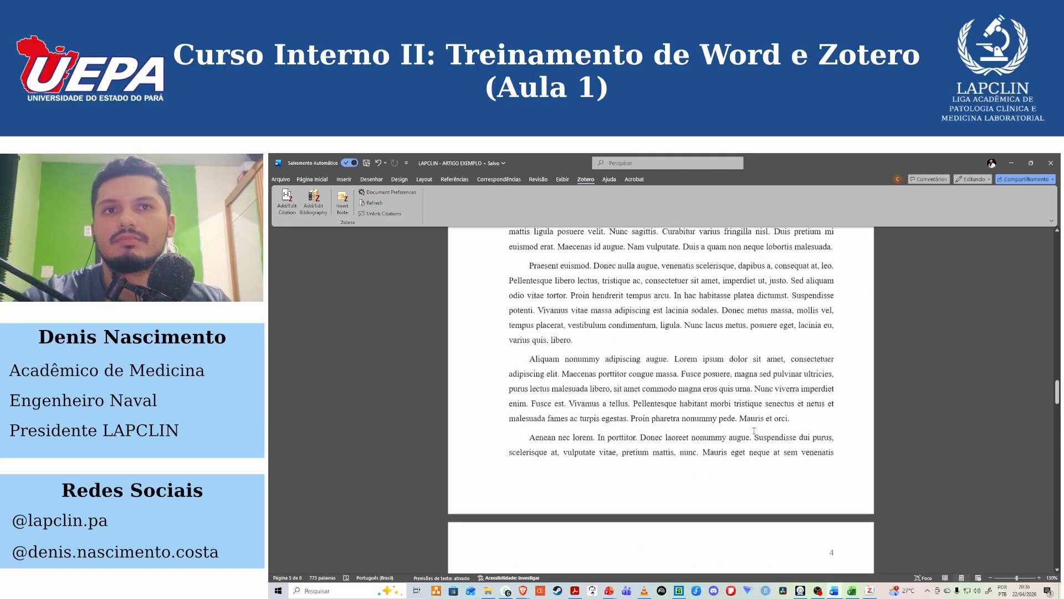
scroll(754, 431, "up", 4)
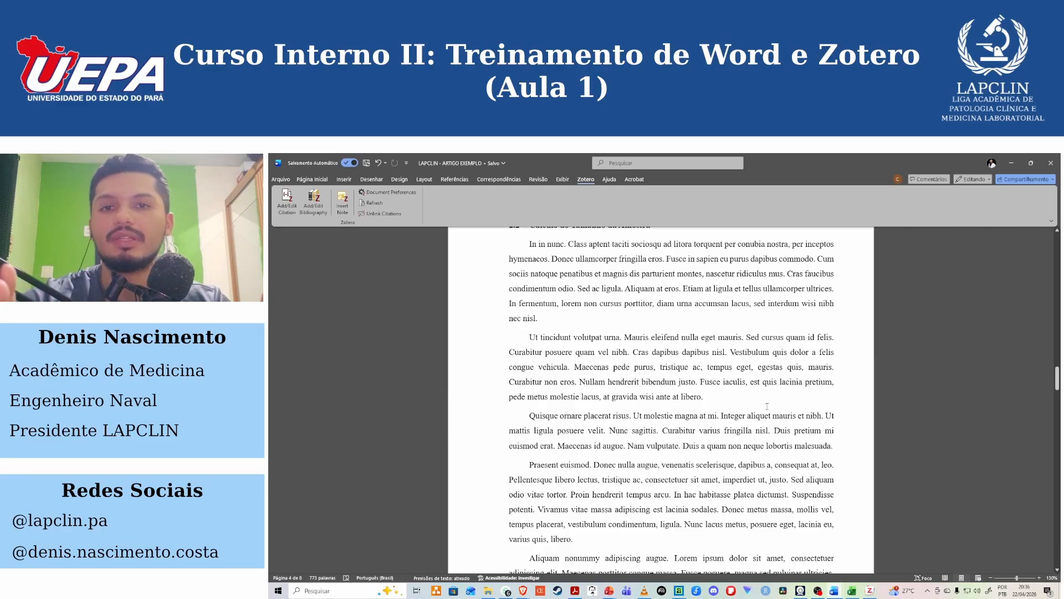
scroll(751, 390, "up", 4)
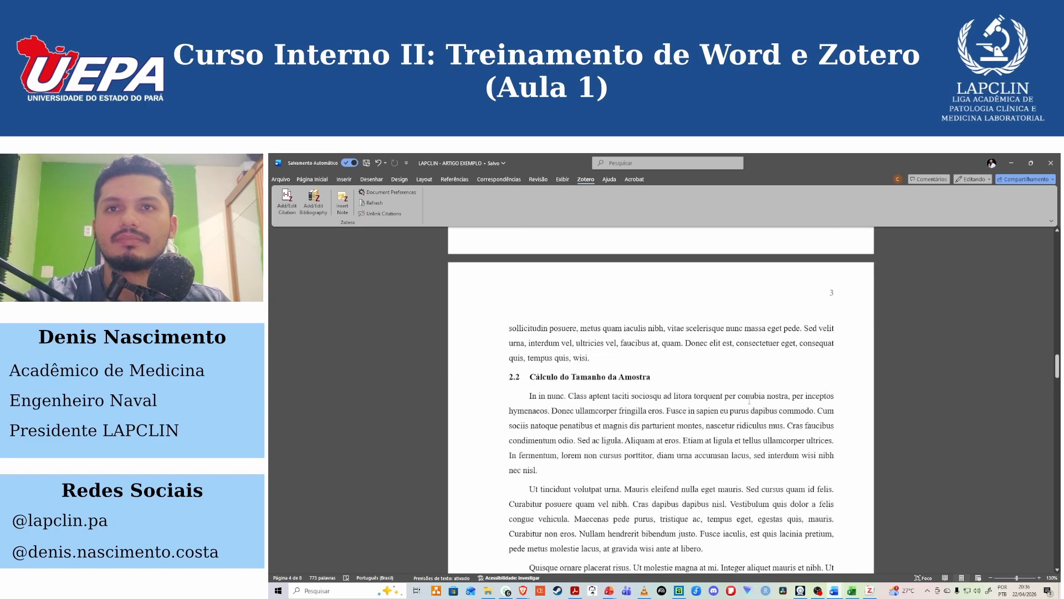
scroll(628, 406, "up", 8)
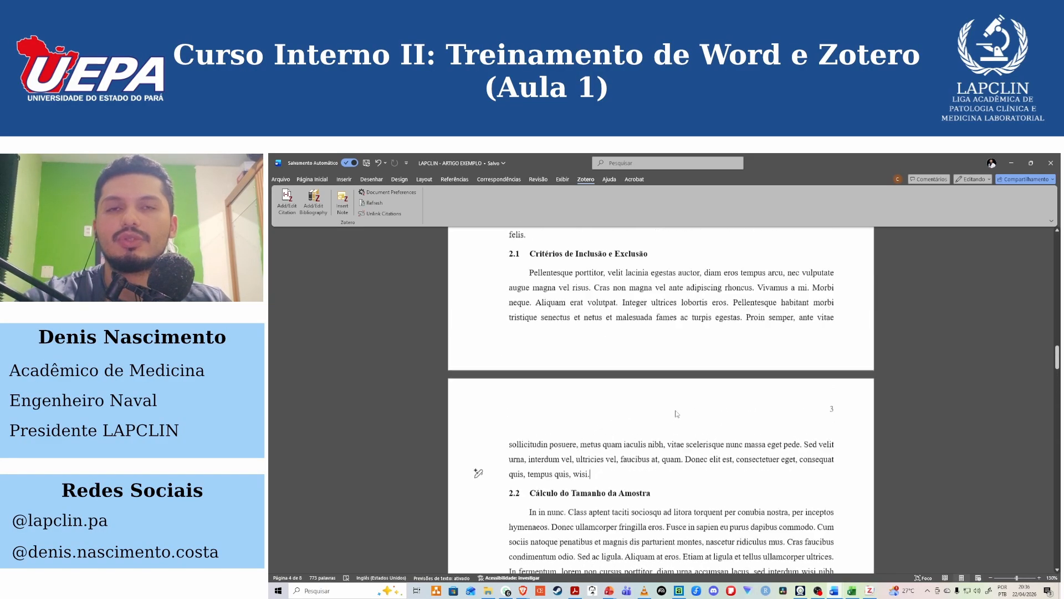
scroll(676, 411, "up", 2)
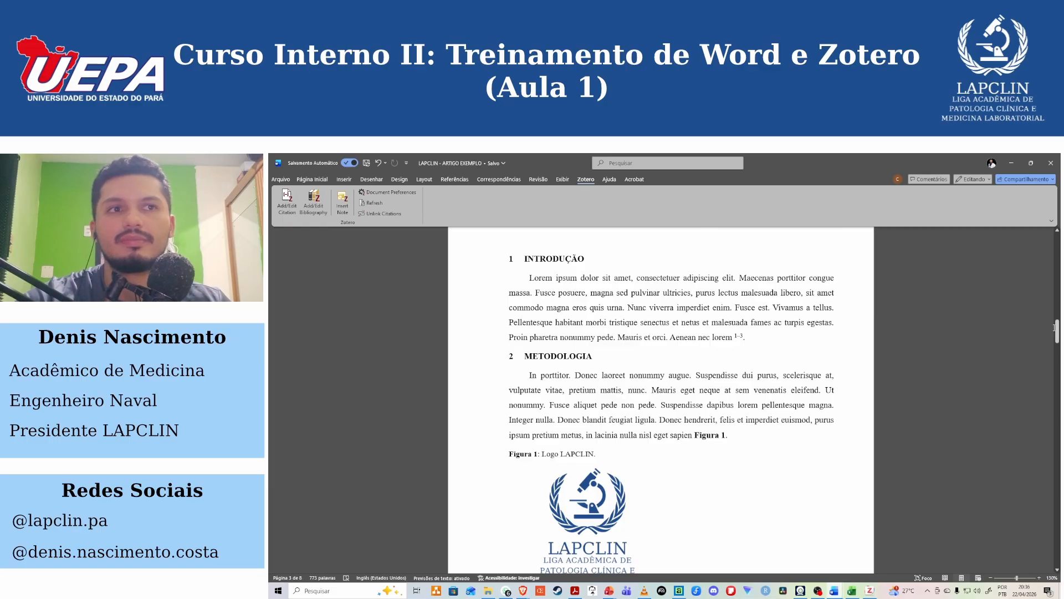
left_click_drag(1055, 328, 1057, 285)
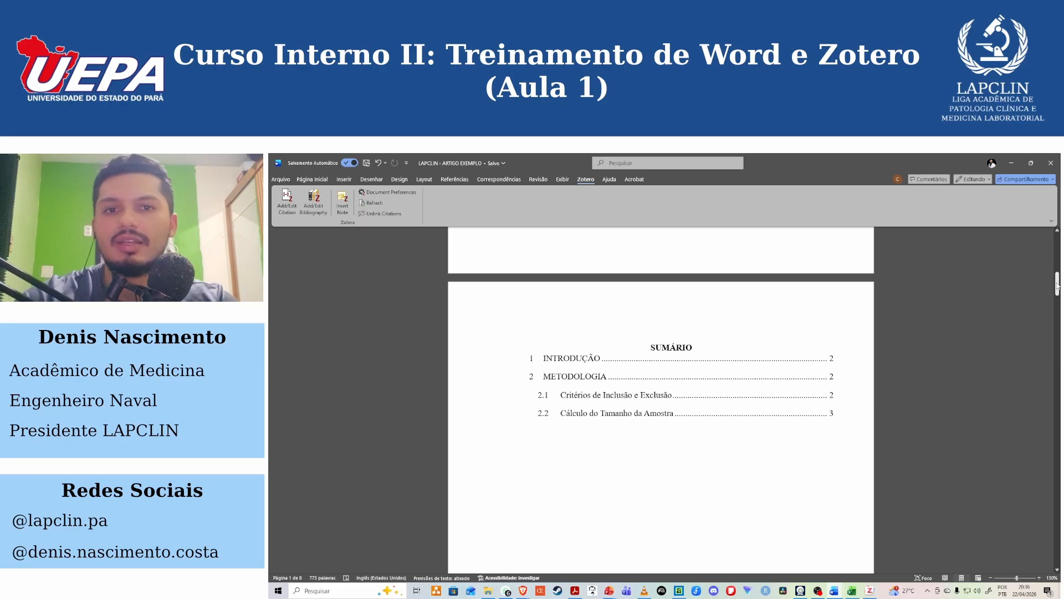